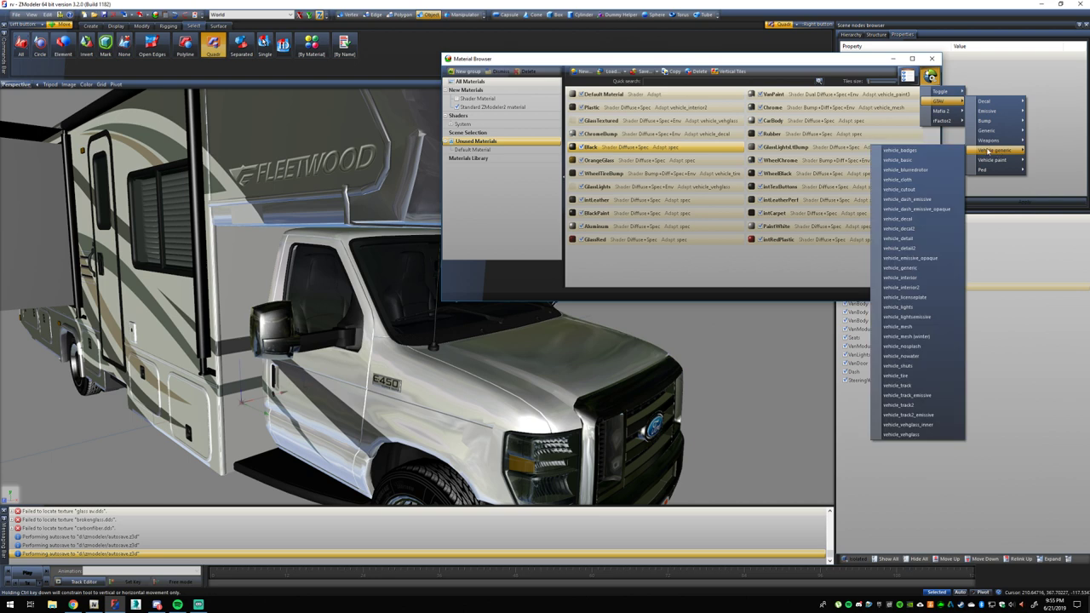
Adapt the Black material to the GTA V vehicle_mesh shader and set its MASK texture to dirt skin 6.png.
click(919, 320)
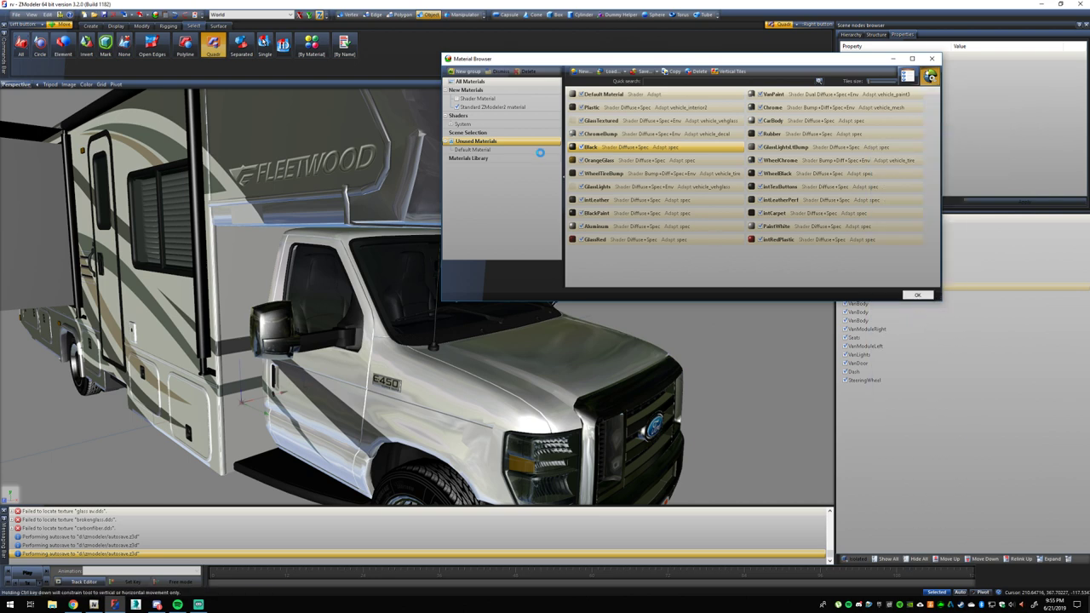
double_click(681, 149)
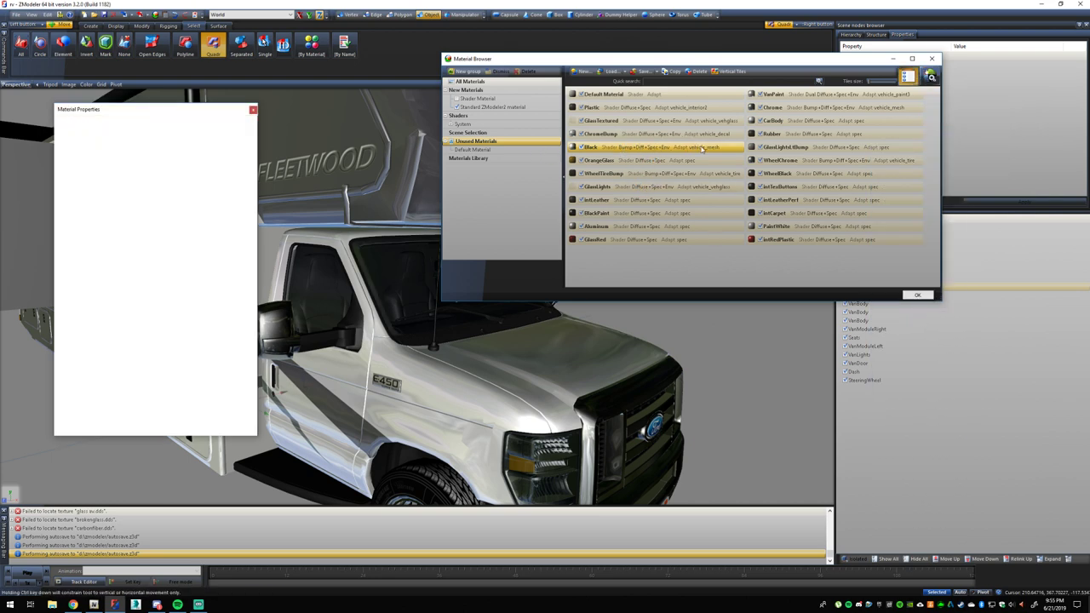
drag(255, 183, 266, 308)
click(193, 261)
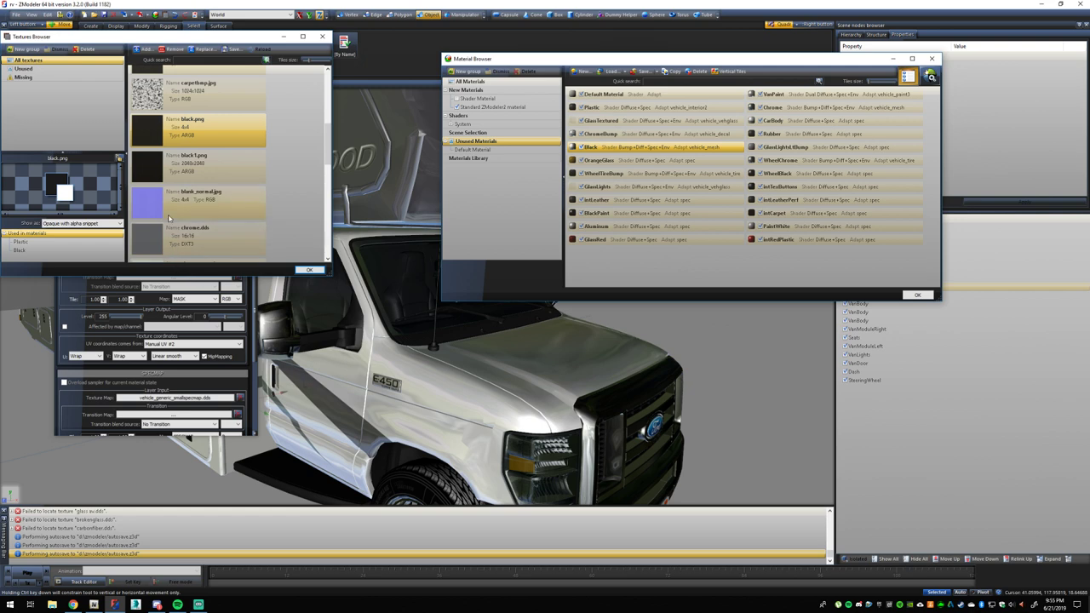
scroll(171, 222, down, 3)
click(187, 185)
click(310, 269)
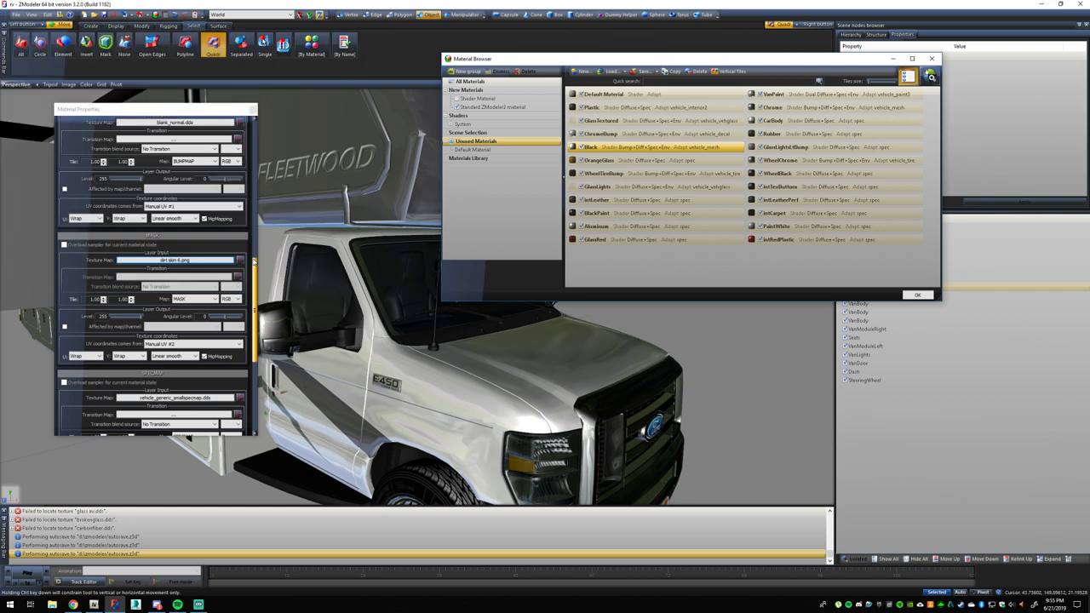
Set the Black material's SPECMAP texture to black1.png, check its ENVMAP texture and close the material's properties.
scroll(255, 271, down, 5)
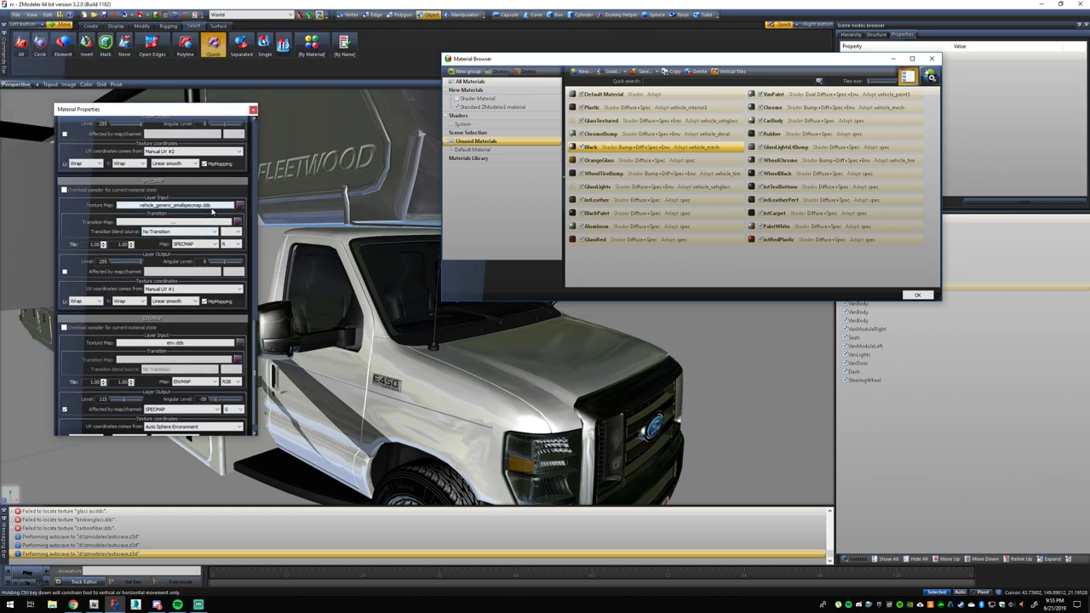
click(241, 206)
scroll(208, 217, down, 3)
scroll(209, 217, up, 3)
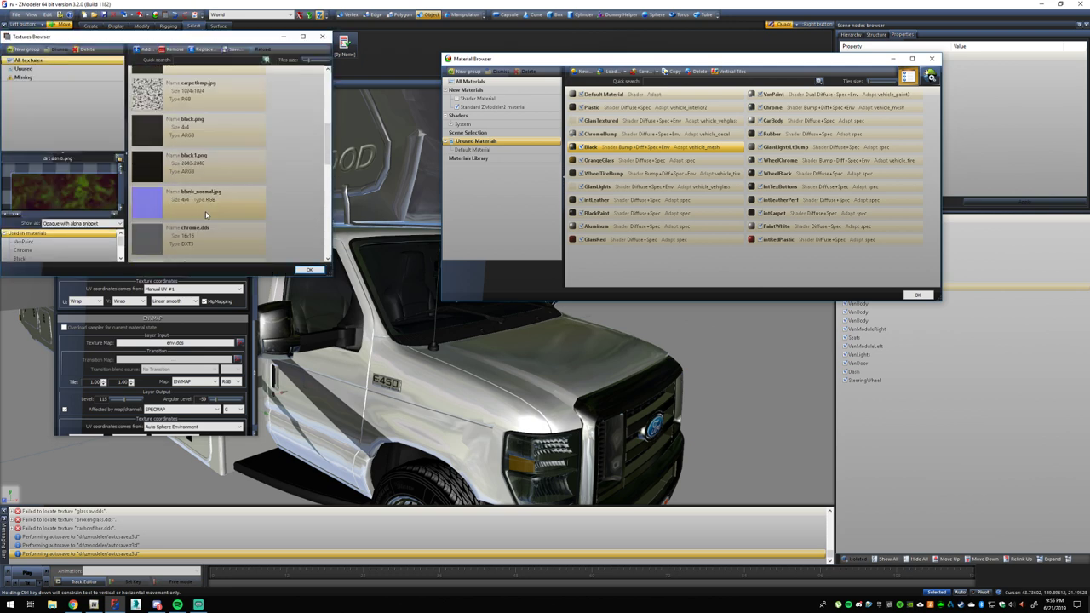
click(179, 173)
click(309, 269)
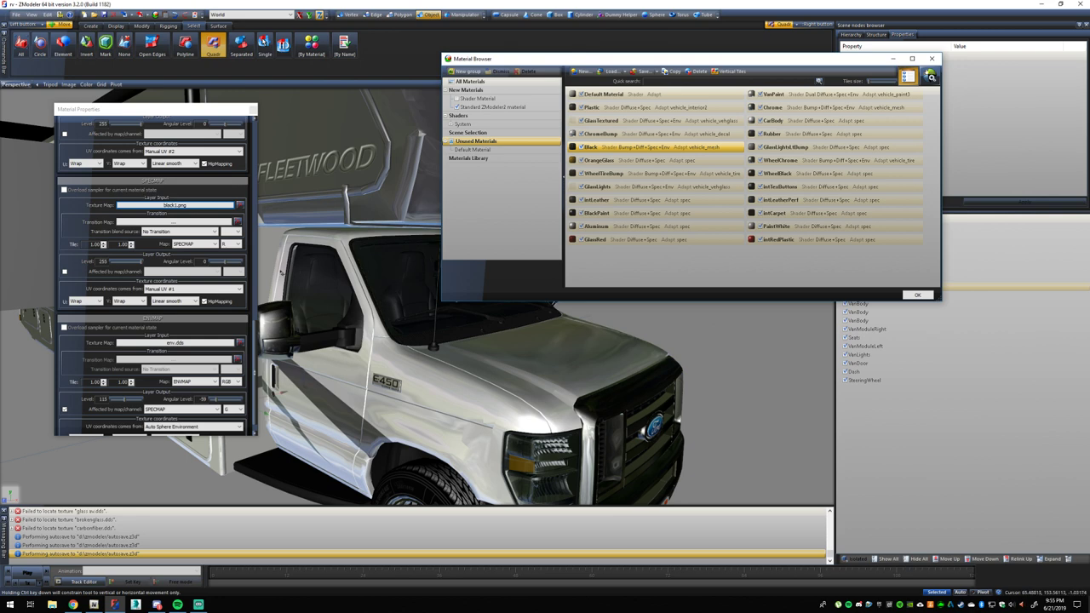
click(240, 342)
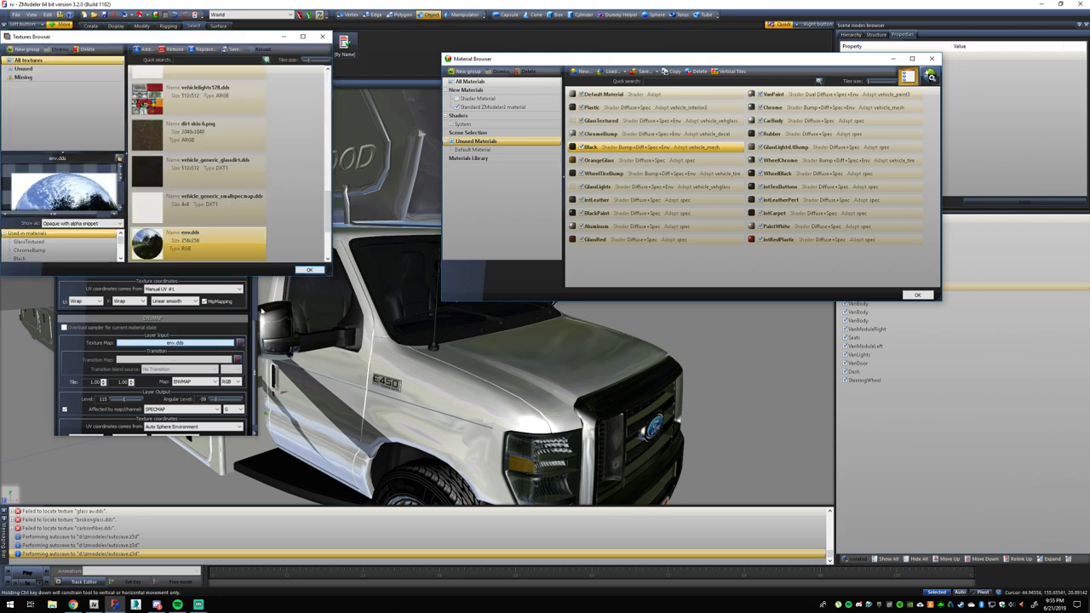
click(331, 35)
click(252, 109)
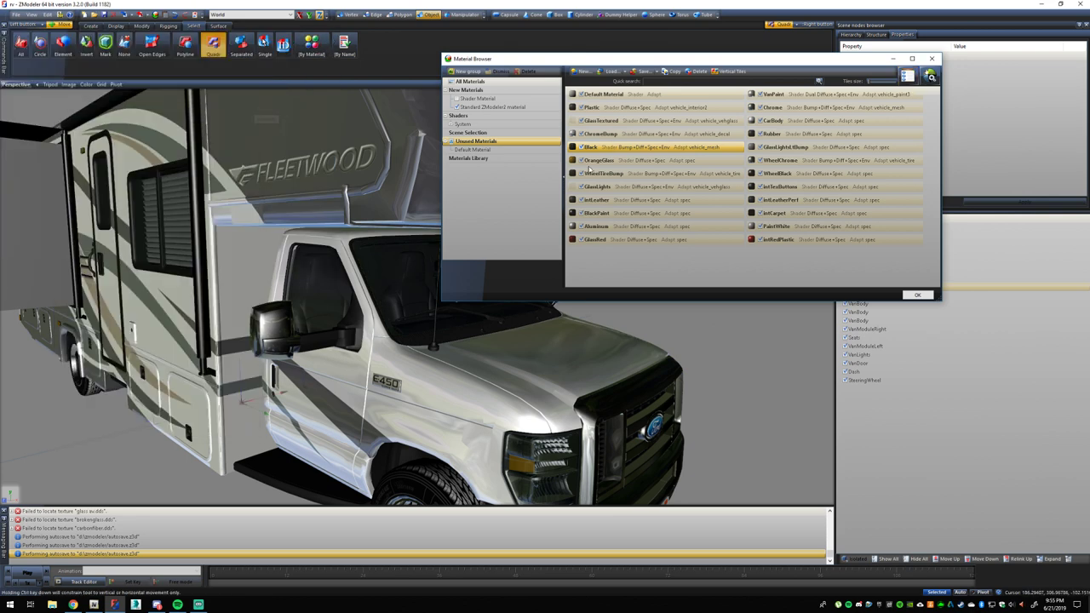
Identify the OrangeGlass material on the headlight and adapt it to the GTA V vehicle_lightsemissive shader.
click(583, 148)
click(581, 161)
click(581, 160)
middle_drag(536, 489, 530, 464)
scroll(554, 485, up, 2)
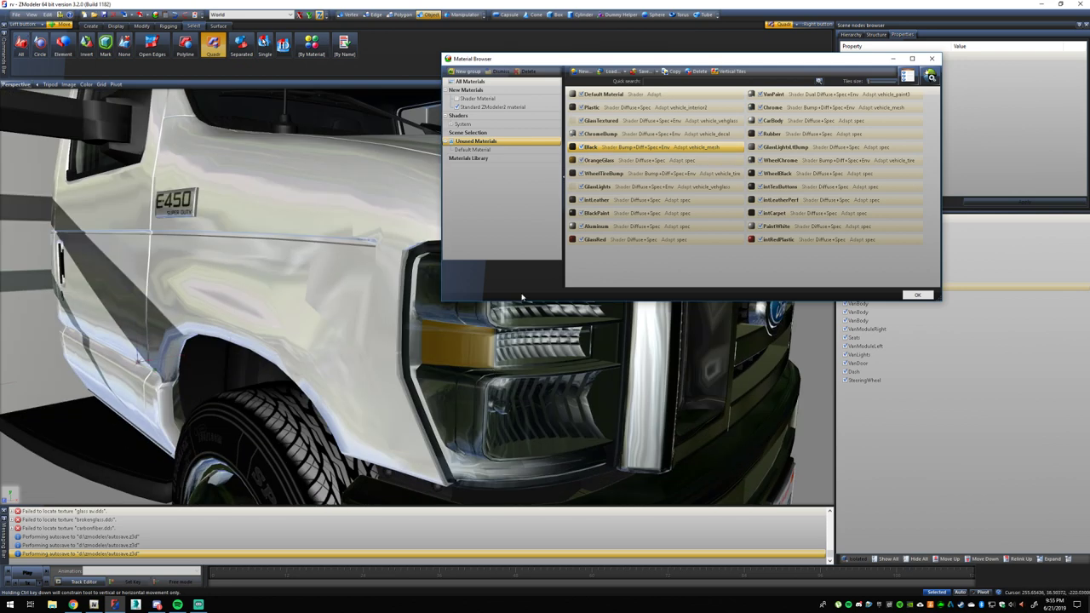
click(581, 162)
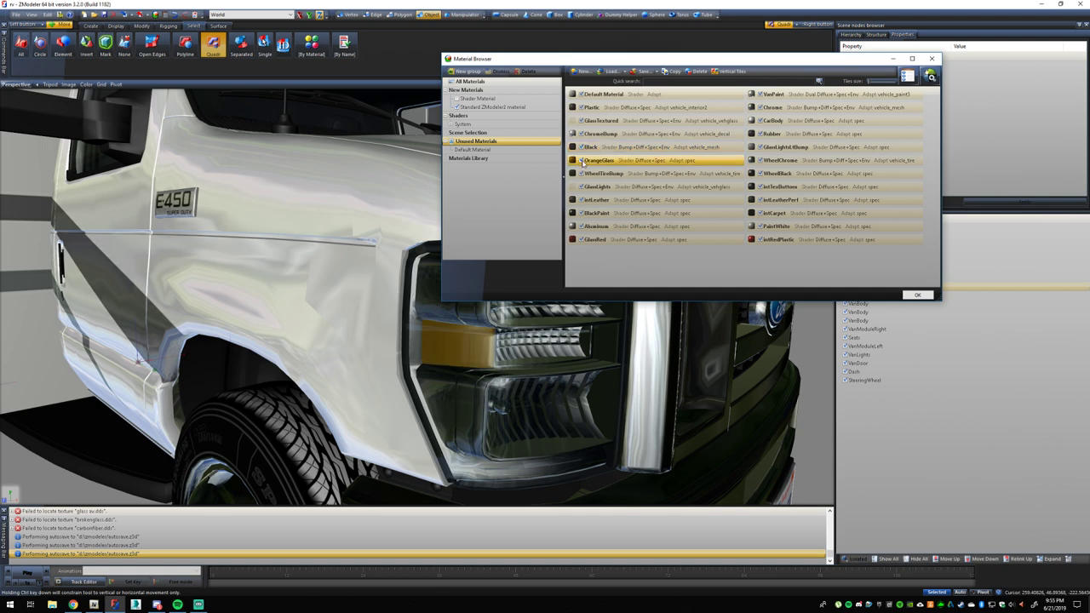
click(930, 76)
mouse_move(941, 101)
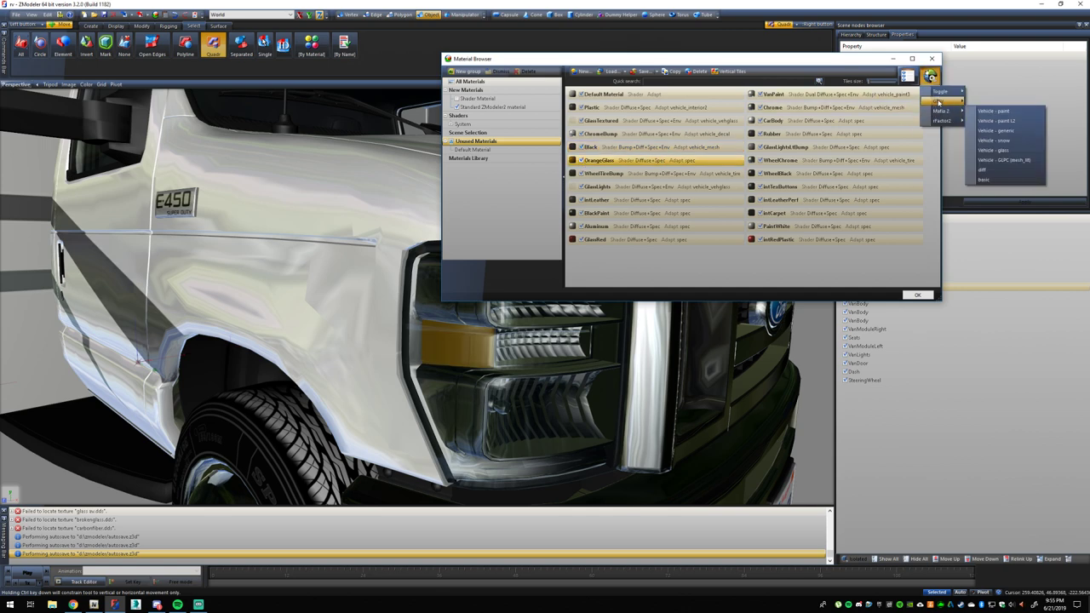
mouse_move(1001, 149)
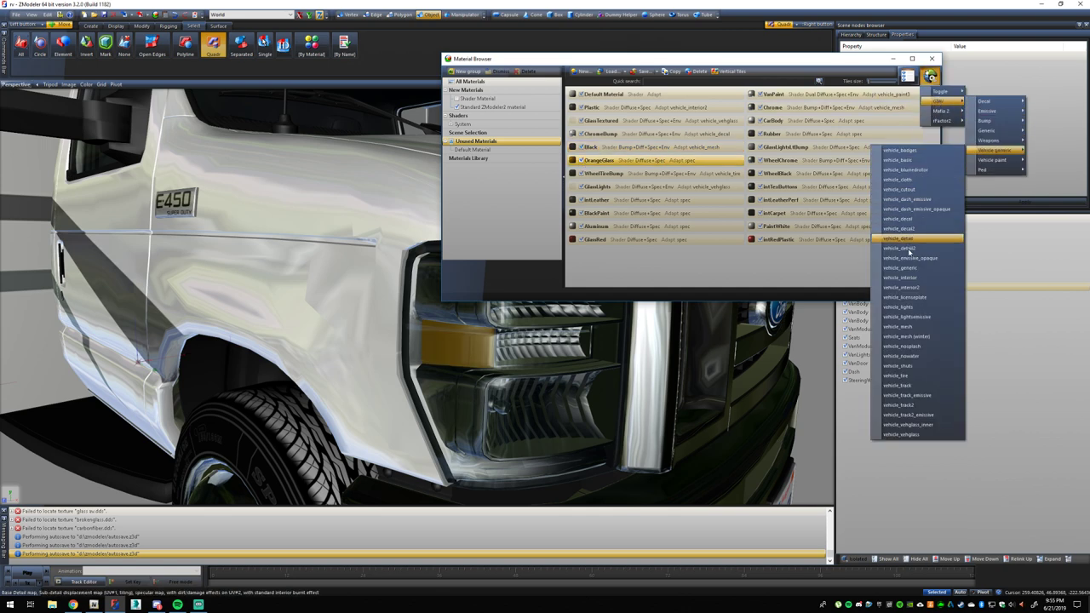
click(920, 317)
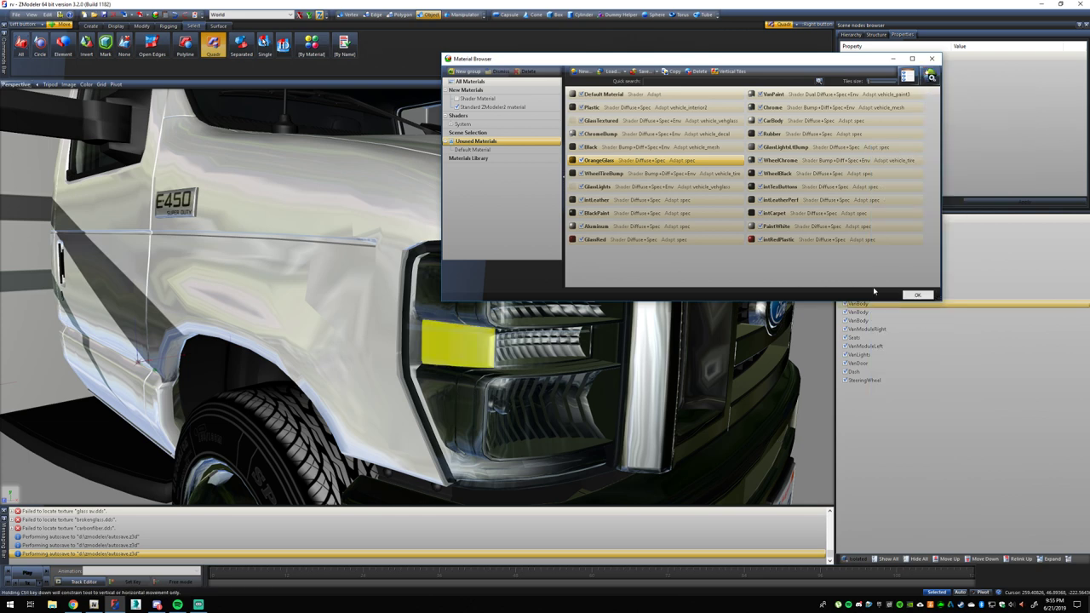
Set both the diffuse and the specular colour of the OrangeGlass material to white.
double_click(624, 227)
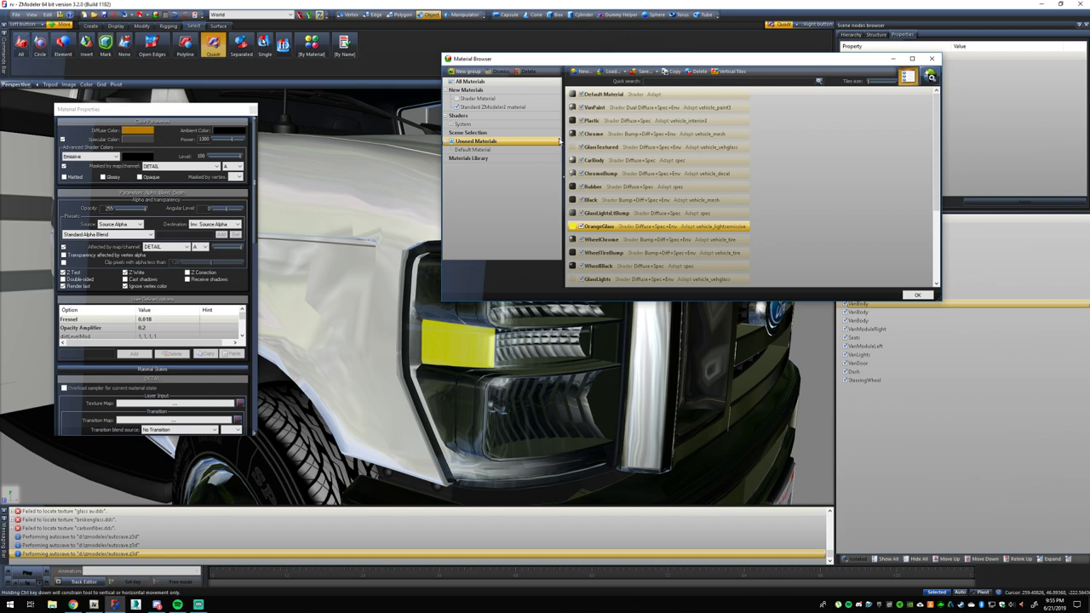
click(137, 130)
click(146, 273)
click(77, 331)
click(151, 139)
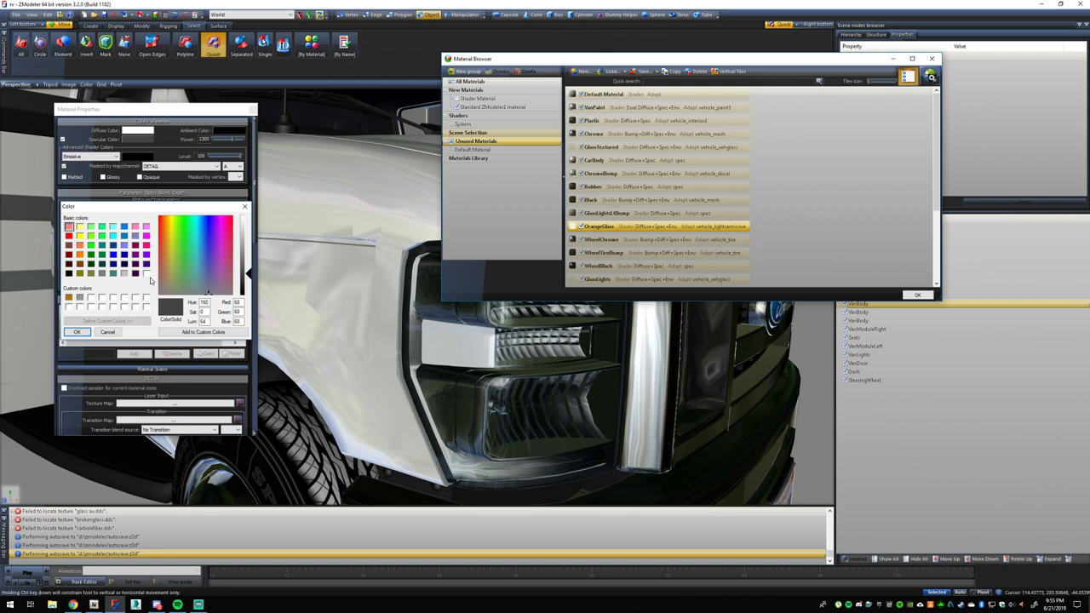
click(146, 273)
click(77, 331)
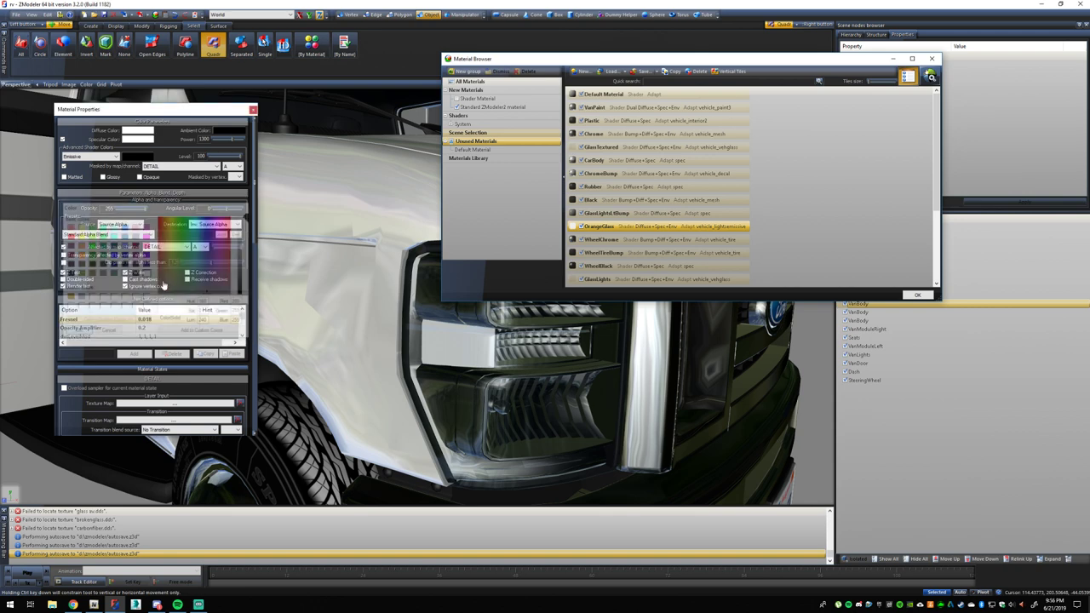
Set the OrangeGlass material's DETAIL texture to vehiclelights128.dds and close the material browser.
drag(255, 168, 256, 253)
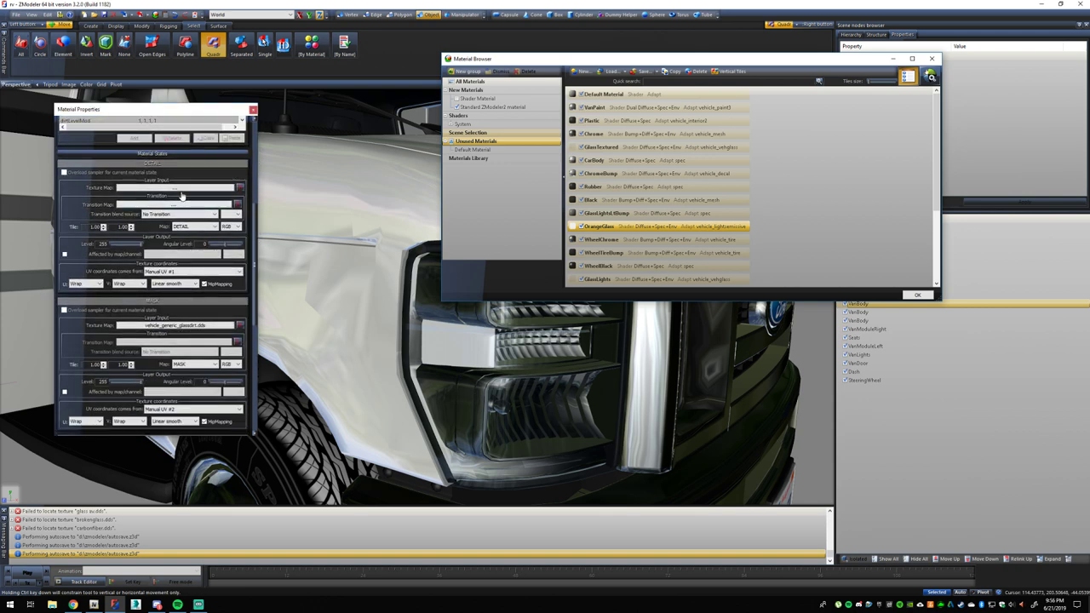
click(182, 194)
scroll(203, 201, down, 1)
scroll(204, 204, up, 2)
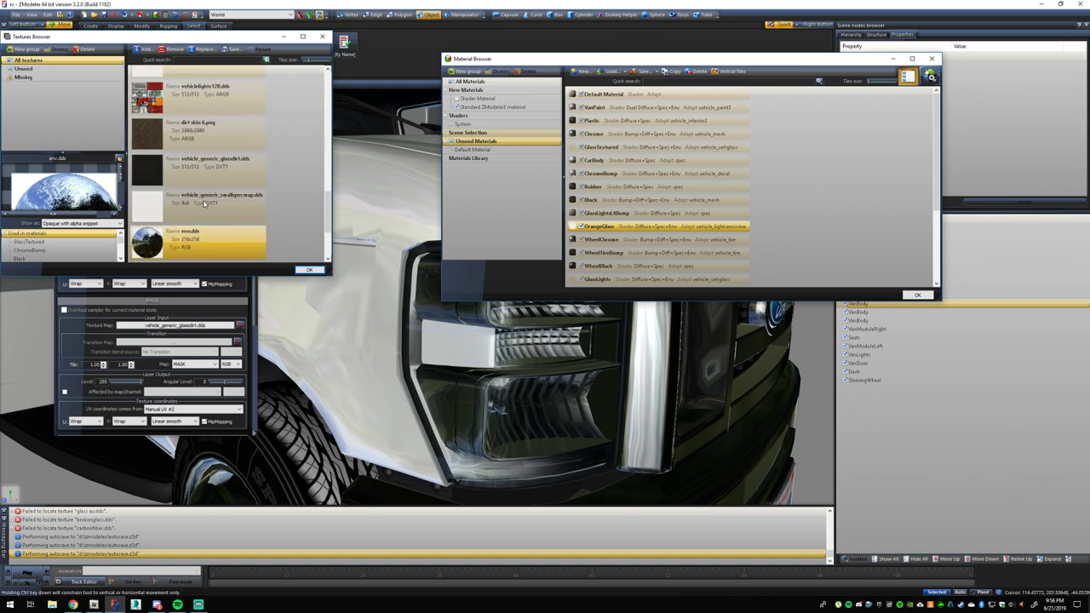
scroll(204, 205, up, 1)
click(171, 151)
click(309, 269)
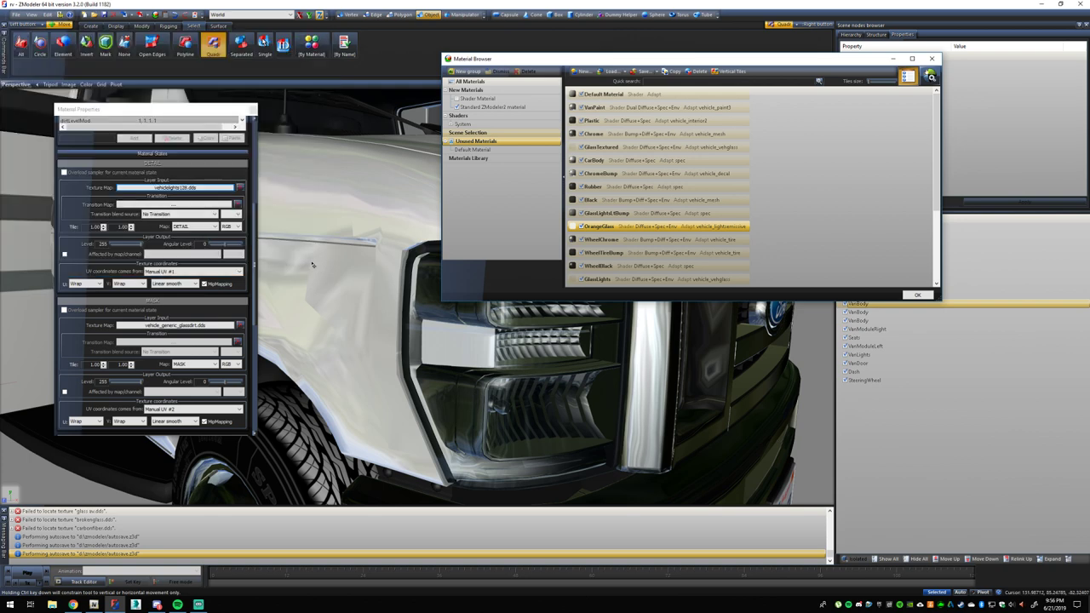
drag(254, 256, 259, 388)
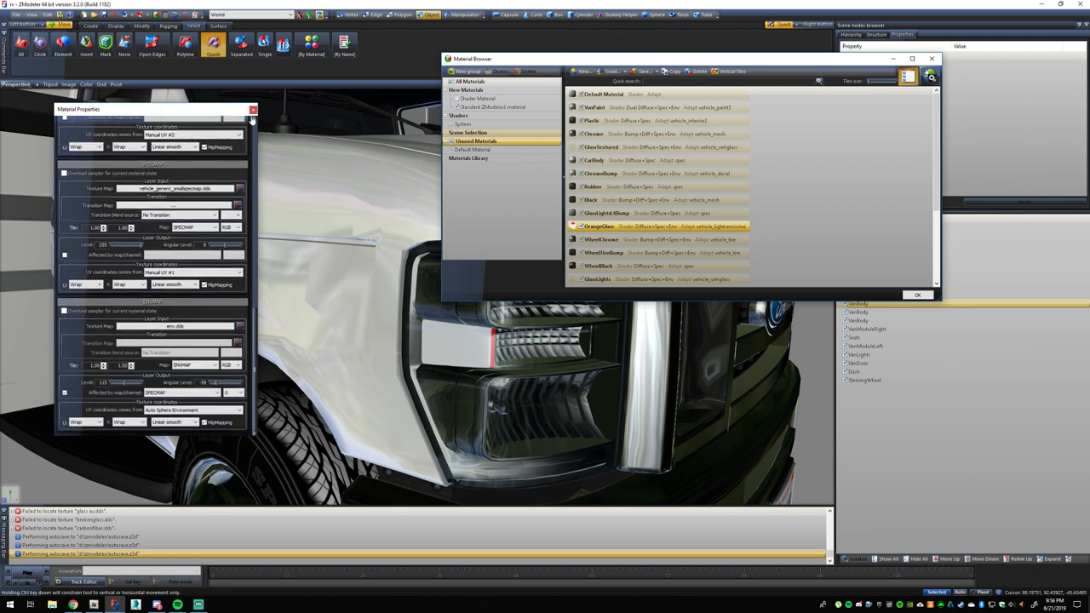
click(253, 109)
scroll(259, 246, down, 3)
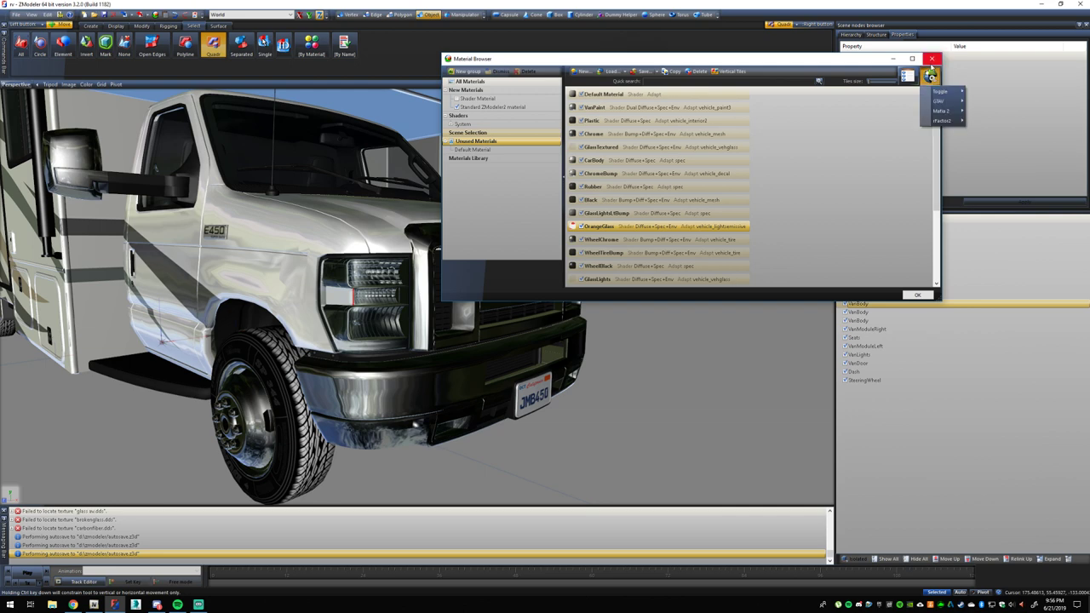
click(931, 59)
Hide all scene nodes except Headlights and switch to polygon-level editing.
click(915, 559)
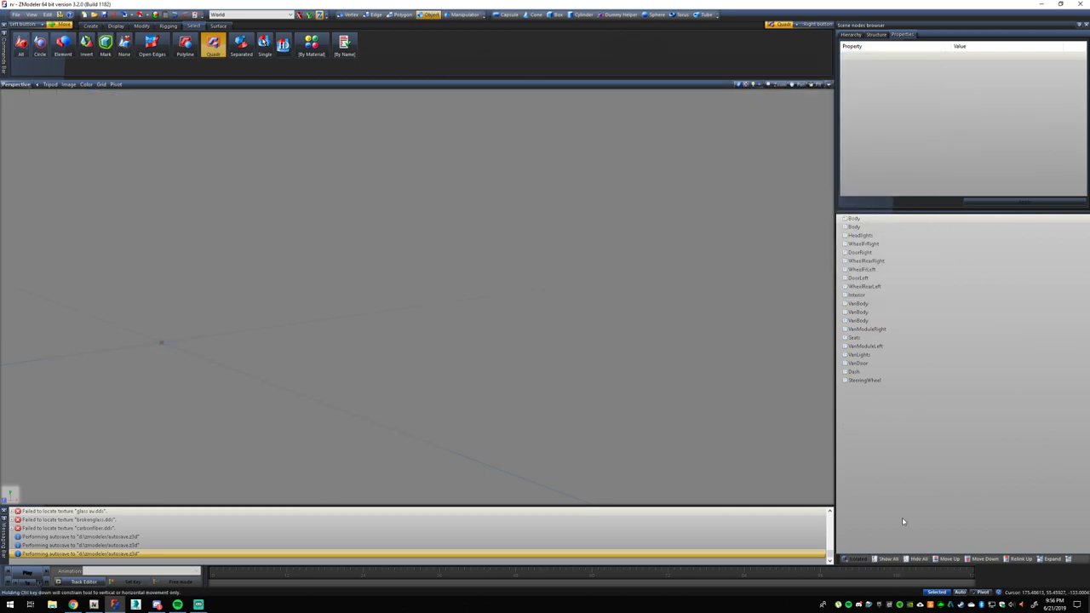
click(846, 235)
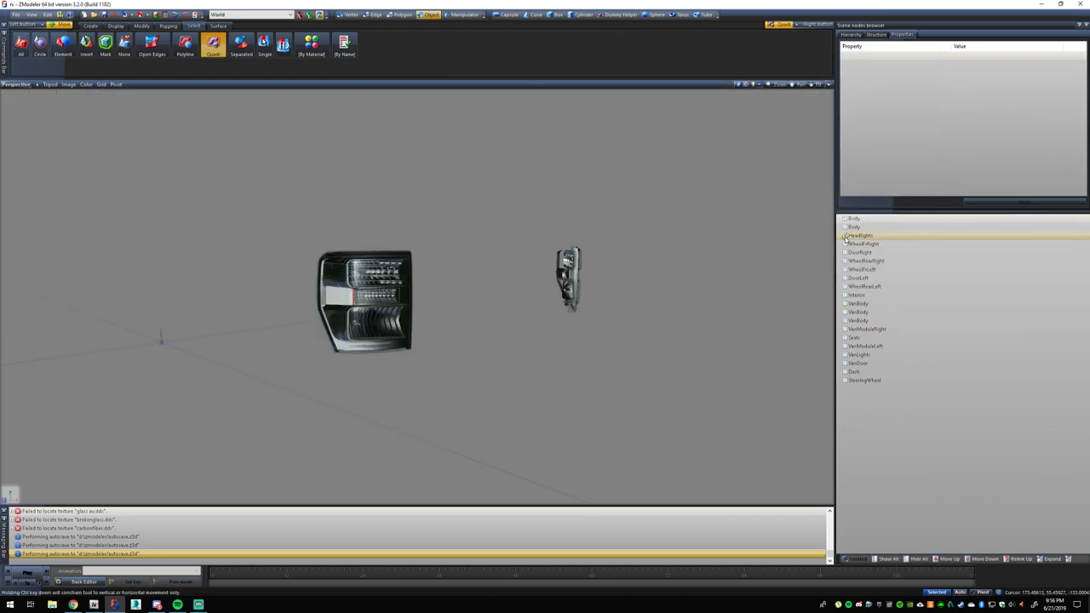
click(845, 236)
click(846, 236)
middle_drag(665, 287, 653, 289)
scroll(654, 290, down, 3)
scroll(256, 243, up, 3)
scroll(673, 261, up, 3)
click(400, 14)
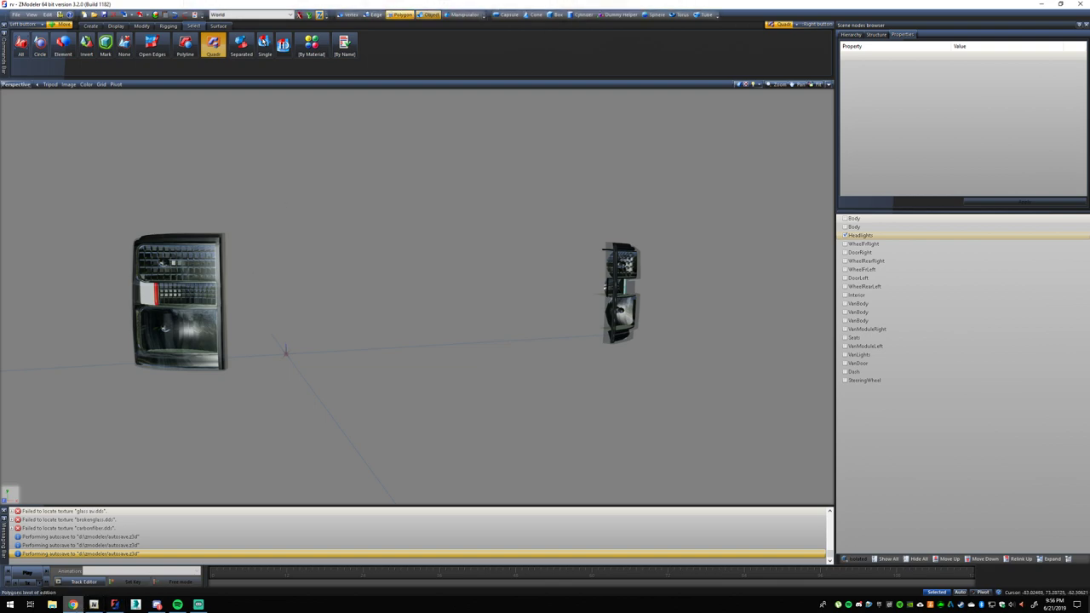
drag(374, 0, 480, 0)
right_click(73, 605)
click(72, 605)
drag(400, 2, 270, 148)
double_click(271, 149)
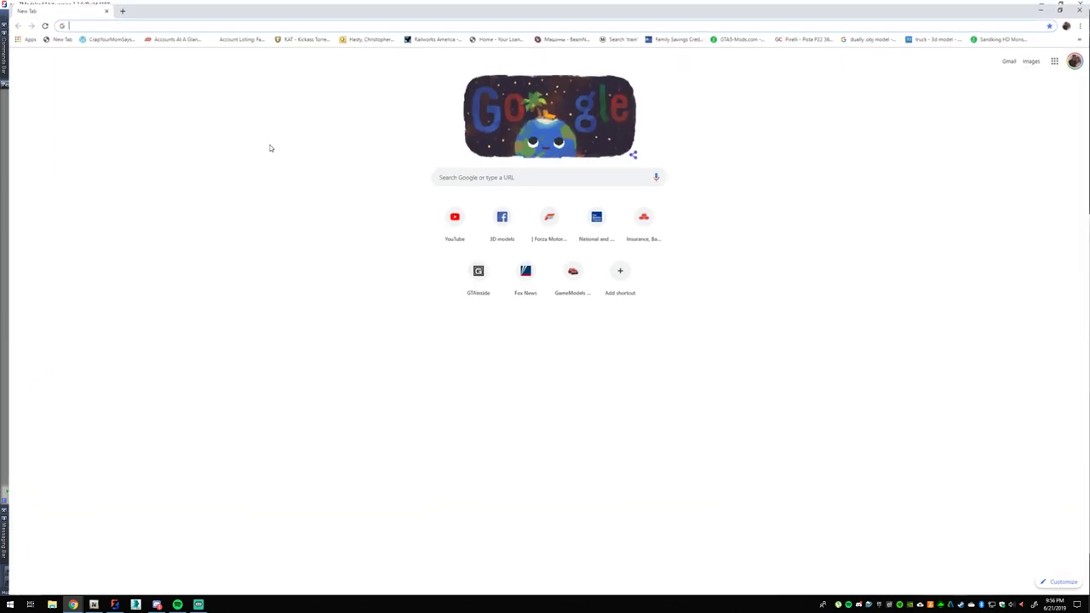
click(1041, 7)
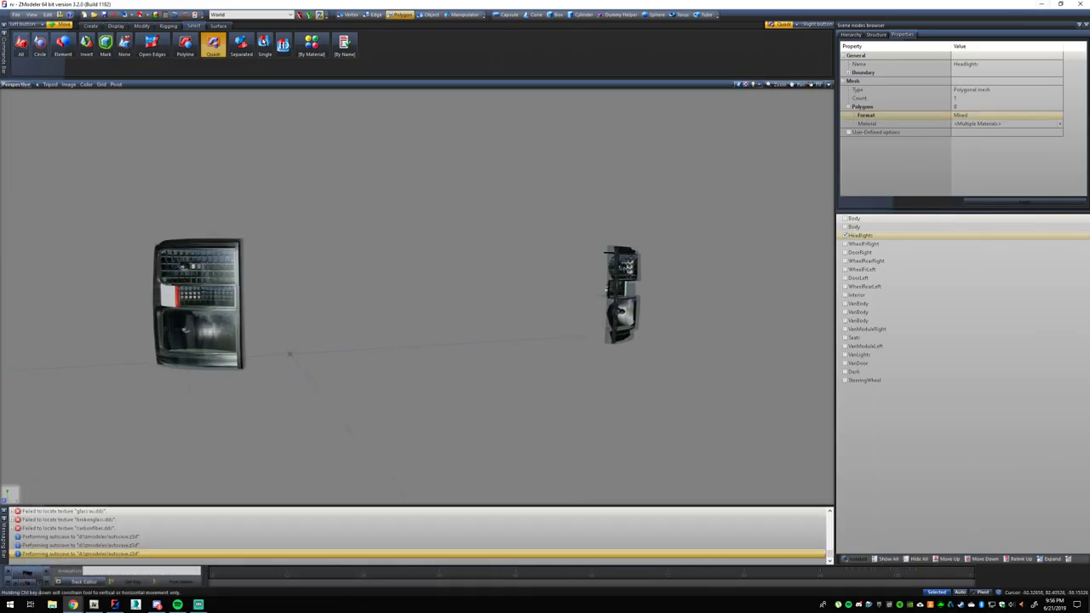
Turn on the wireframe display in the perspective view of the headlights.
scroll(170, 315, up, 2)
scroll(182, 242, down, 3)
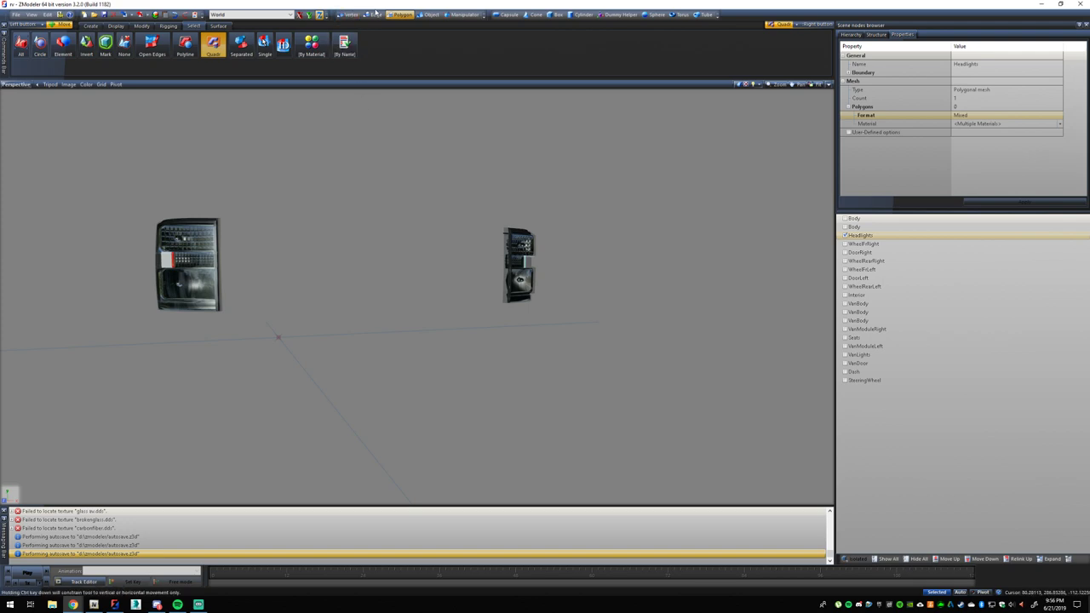
click(740, 84)
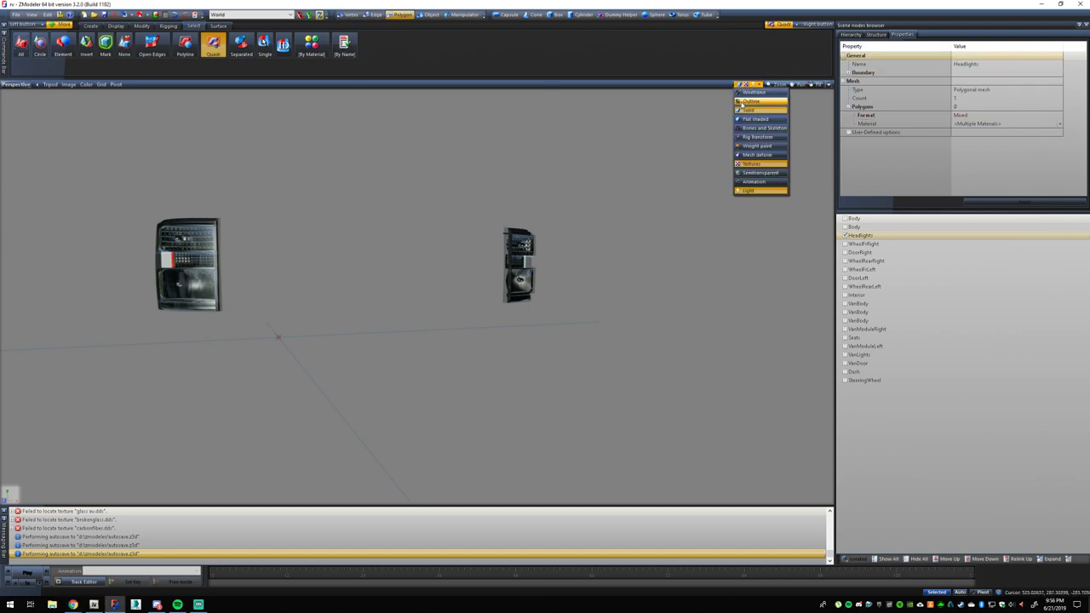
click(753, 92)
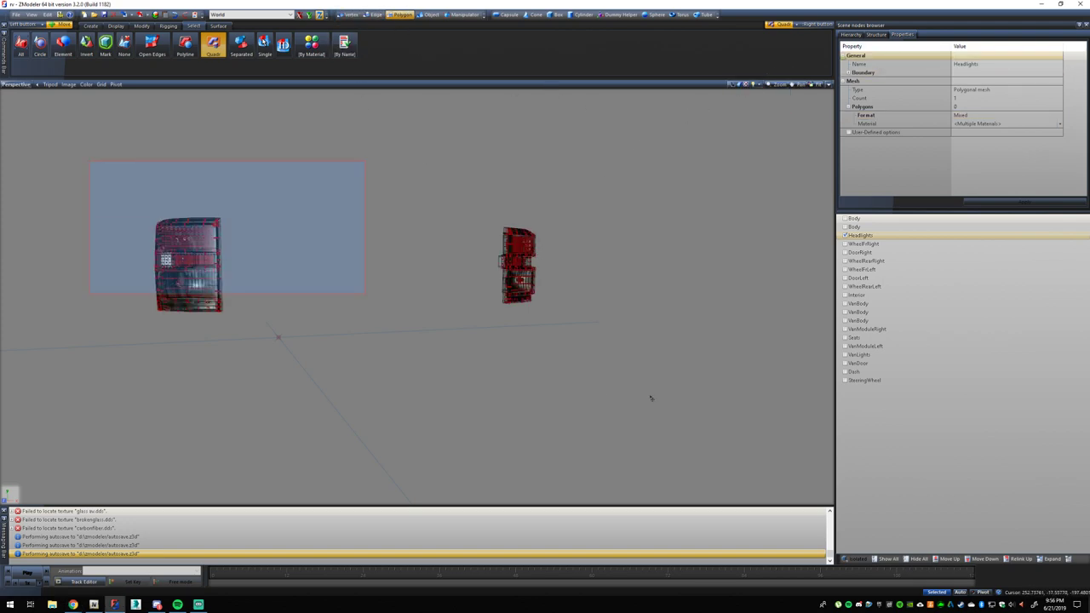
Select the headlight polygons by material, choosing OrangeGlass.
click(311, 44)
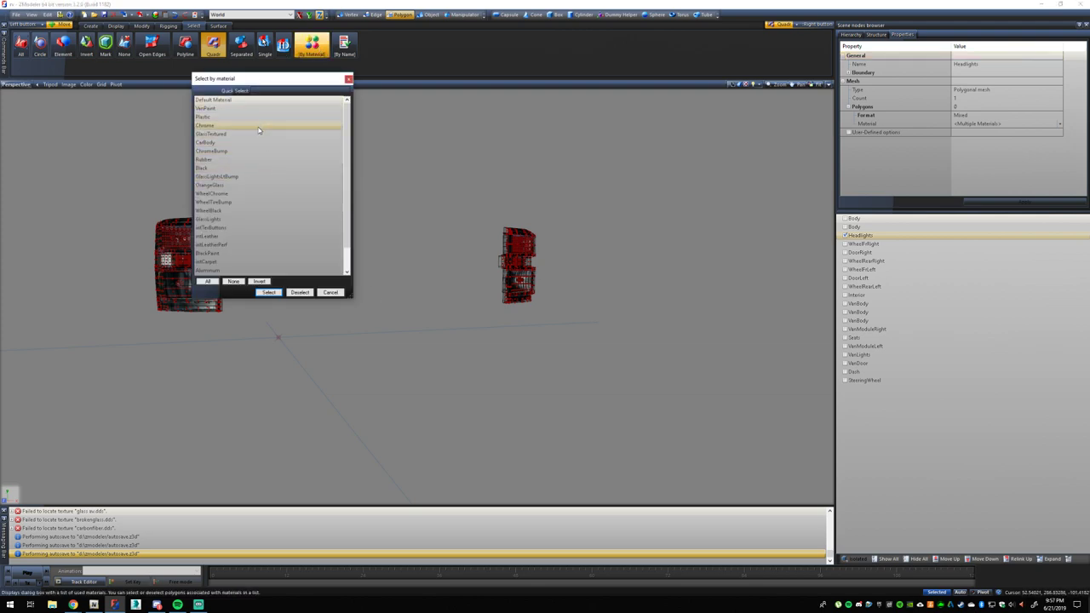
click(243, 185)
click(268, 292)
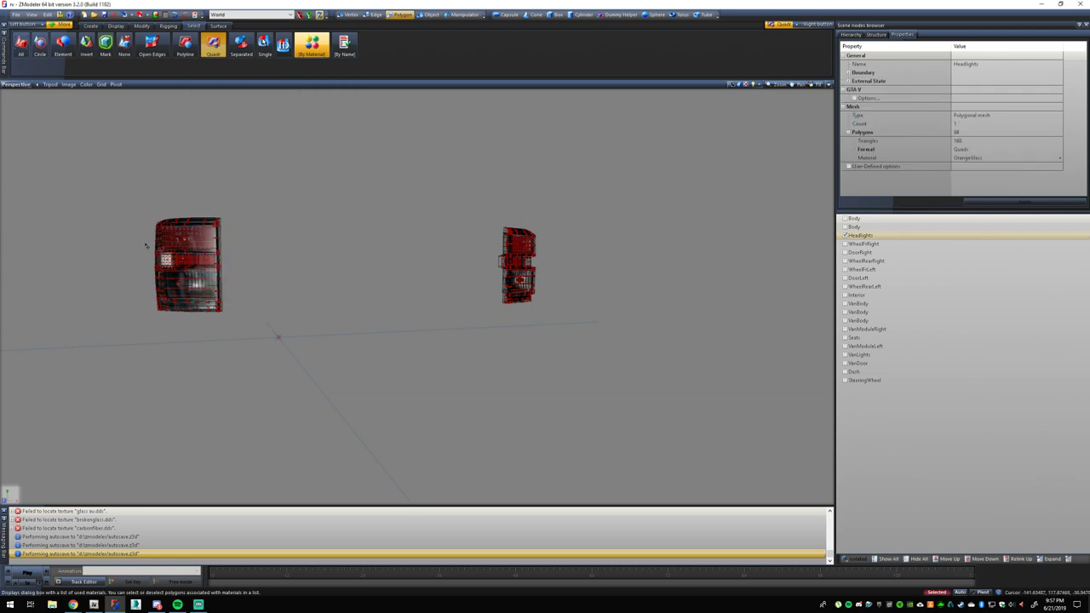
Detach the selected orange glass polygons from the Headlights mesh as a separate object.
key(z)
scroll(204, 260, down, 5)
middle_drag(506, 273, 474, 272)
scroll(269, 287, down, 2)
scroll(112, 289, up, 3)
middle_drag(111, 290, 142, 263)
scroll(123, 175, down, 2)
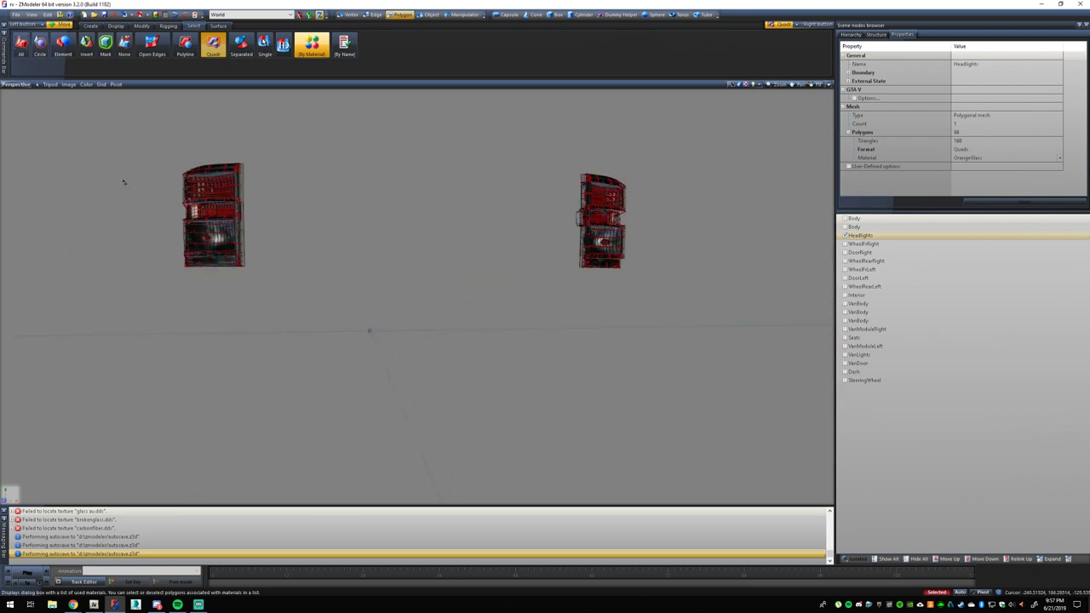
click(141, 25)
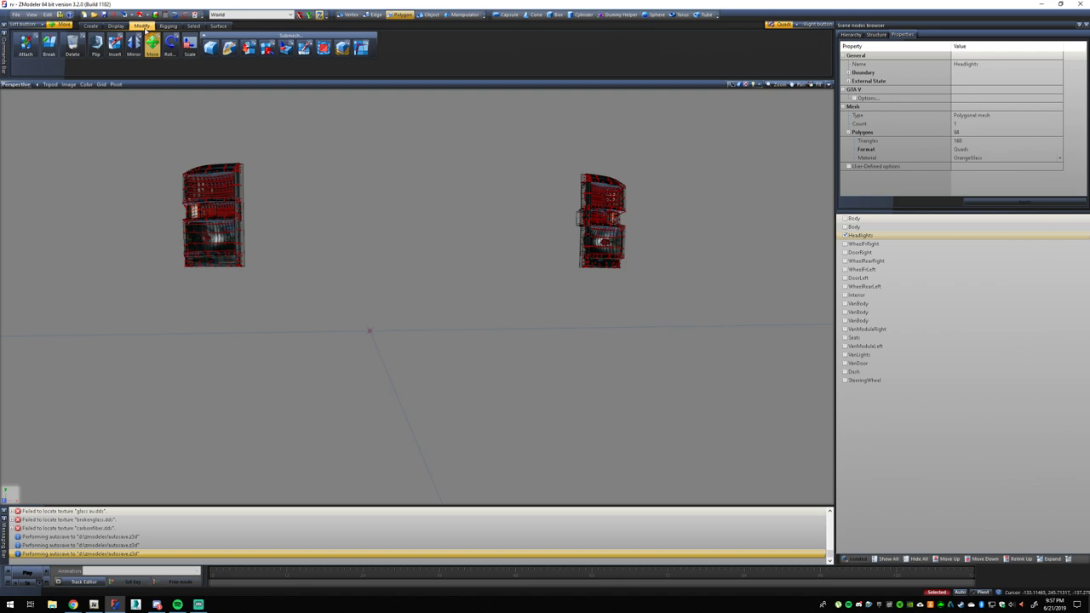
click(266, 47)
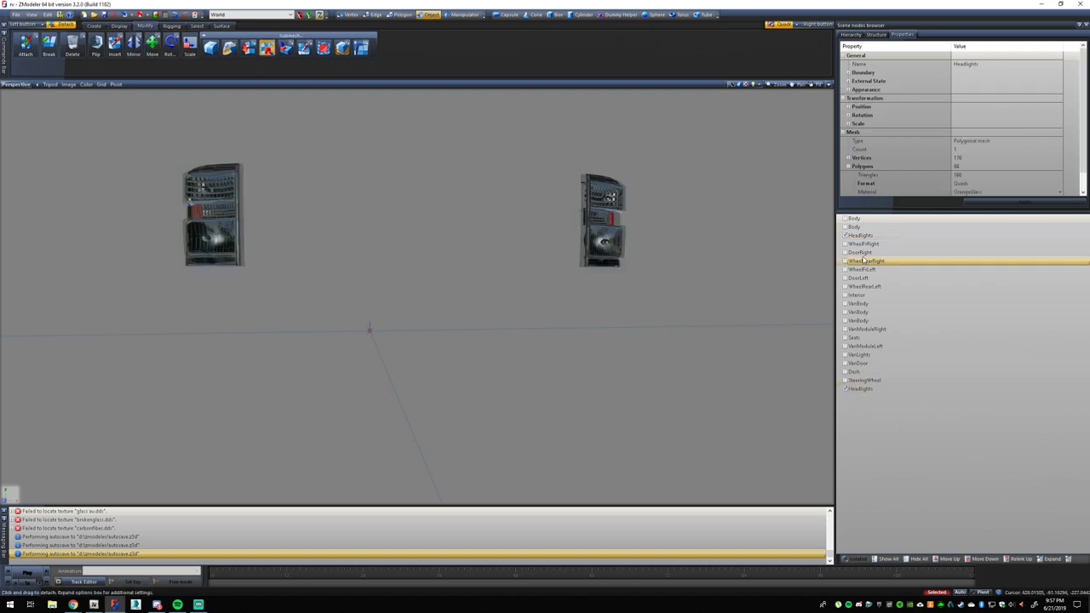
Show only the detached orange glass Headlights object and select all its polygons in polygon-level editing.
click(916, 559)
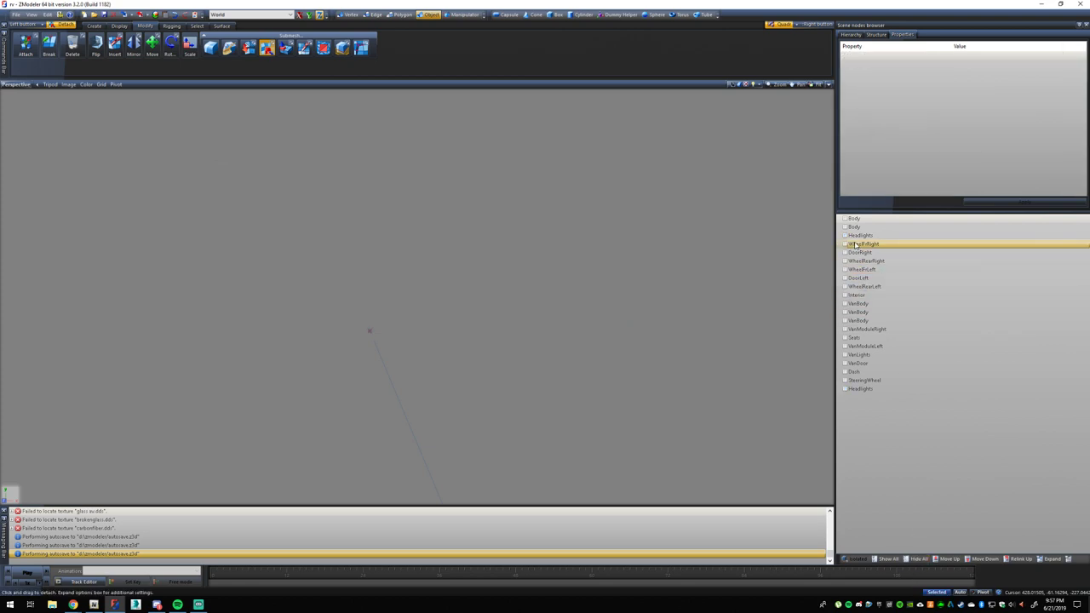
click(844, 389)
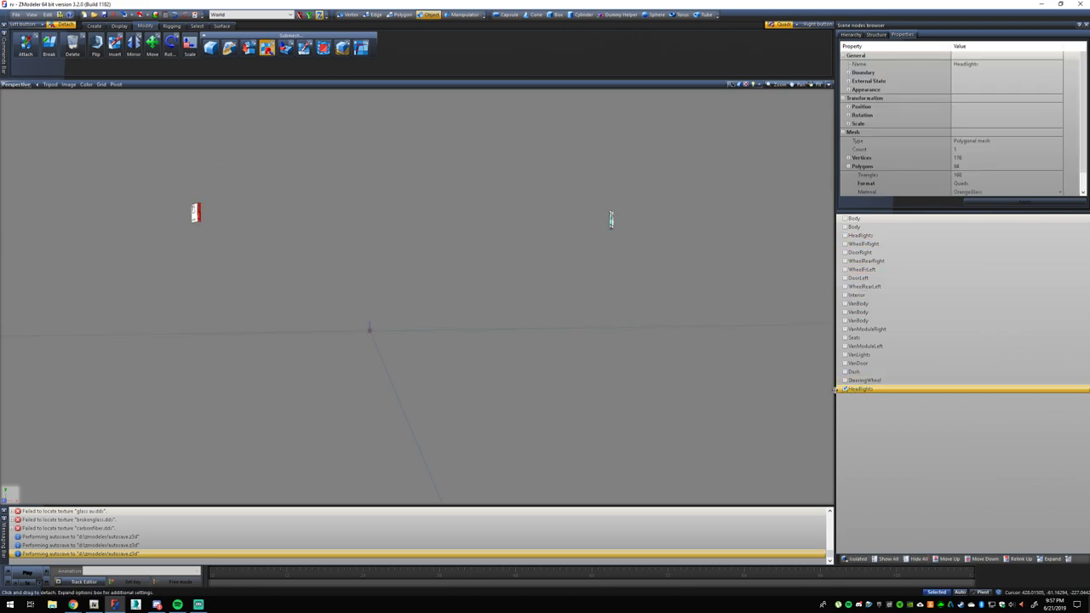
click(403, 16)
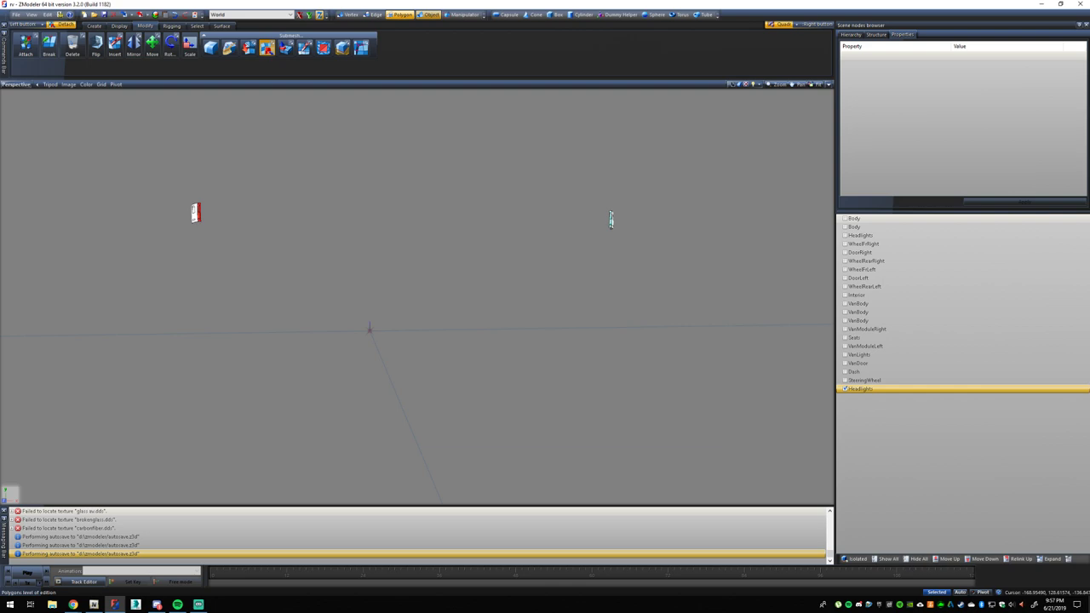
key(ctrl+a)
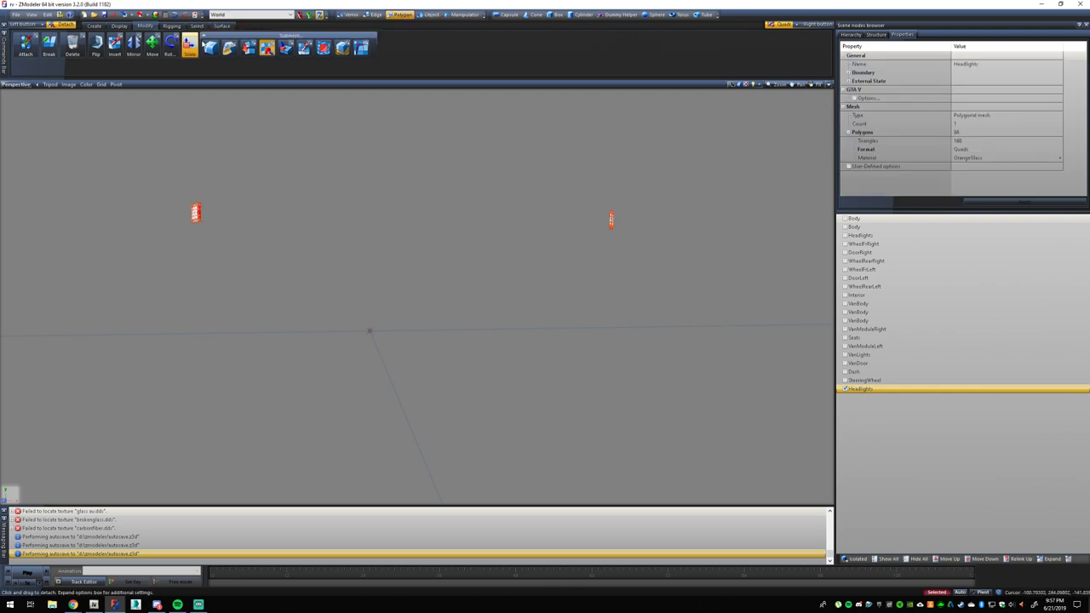
Select the orange glass polygons of one side with Quadr selection and detach them as a separate object.
click(197, 26)
drag(115, 139, 741, 320)
middle_drag(543, 203, 530, 204)
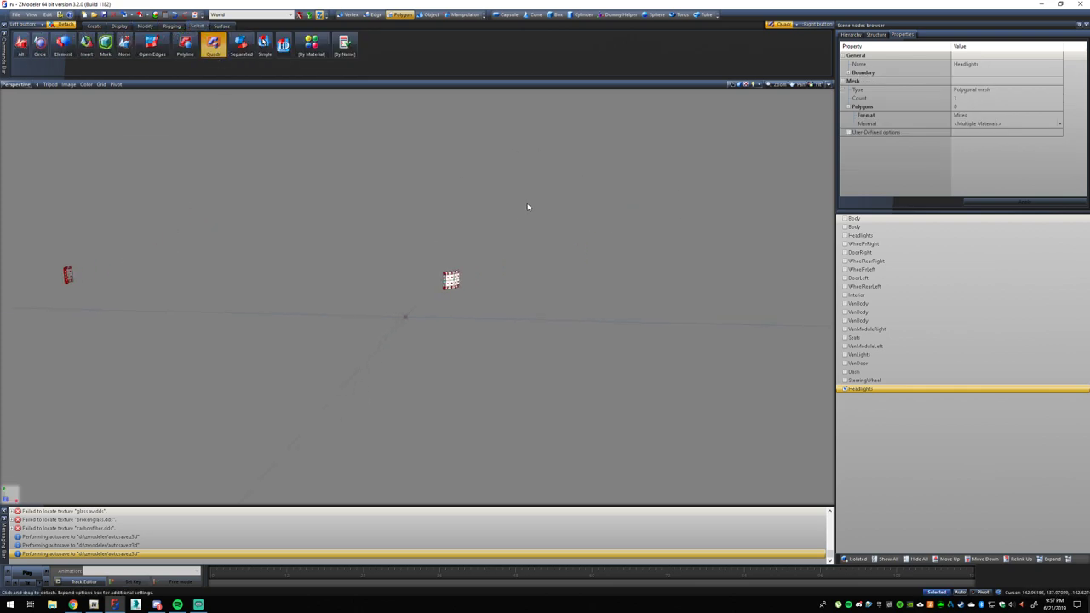
right_drag(584, 348, 400, 223)
click(147, 27)
click(266, 48)
click(326, 230)
scroll(281, 252, down, 3)
right_drag(90, 212, 598, 355)
scroll(326, 282, up, 2)
alt+middle_drag(329, 284, 329, 282)
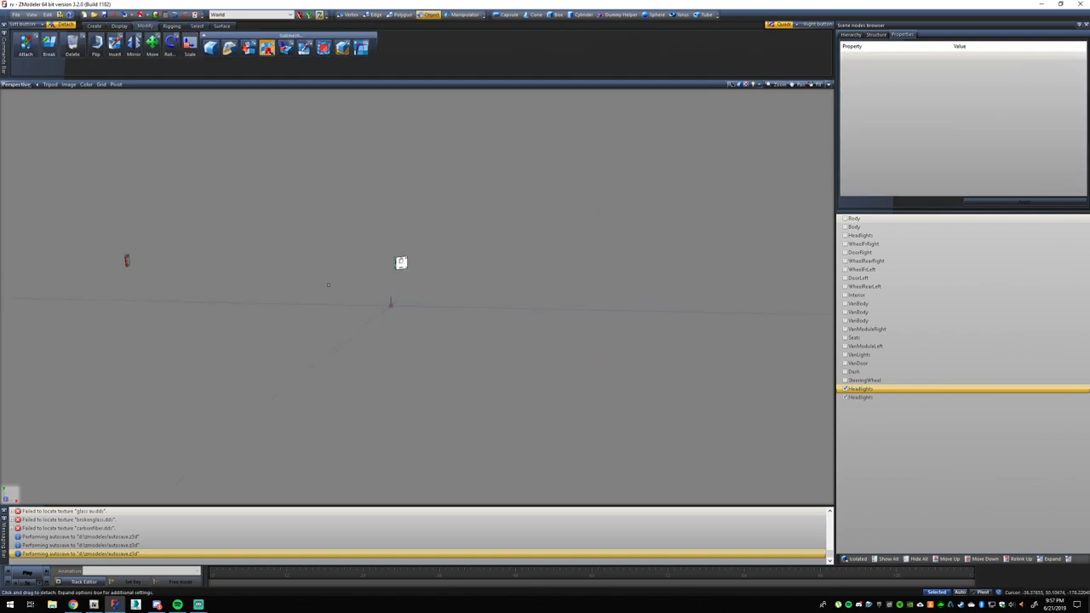
Switch to polygon-level editing with the separated orange glass light in view.
scroll(358, 283, up, 7)
scroll(409, 254, down, 3)
alt+middle_drag(599, 260, 330, 251)
scroll(516, 227, down, 3)
click(400, 15)
click(123, 585)
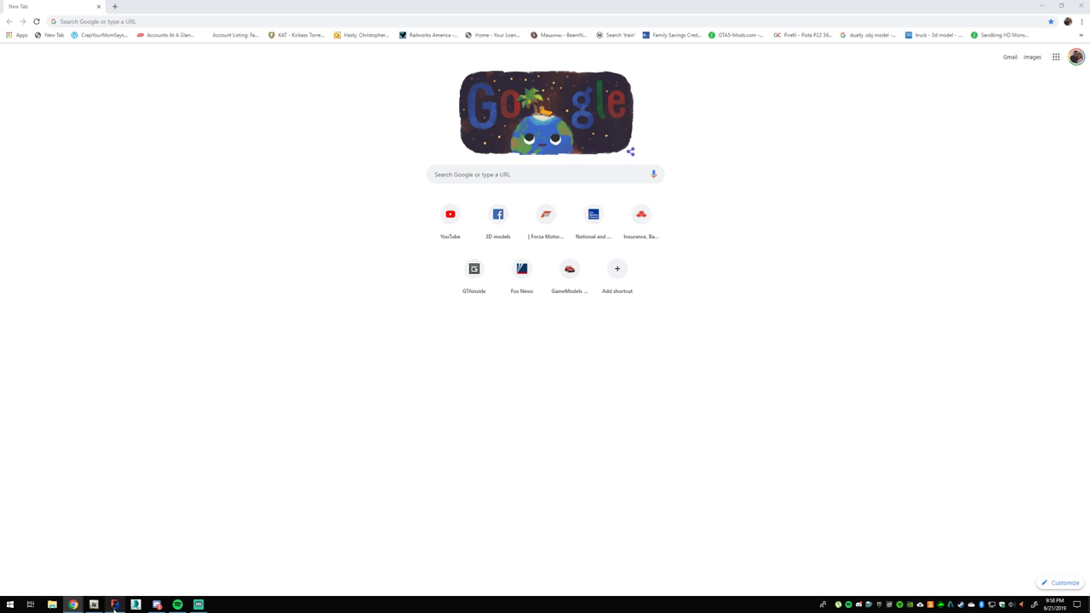
click(1040, 5)
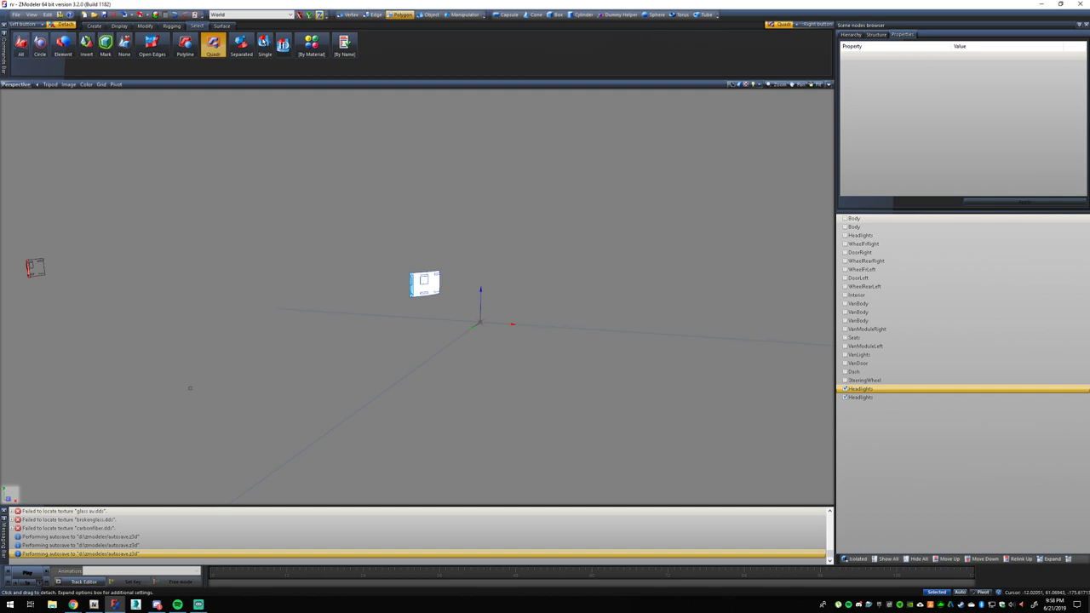
mouse_move(73, 604)
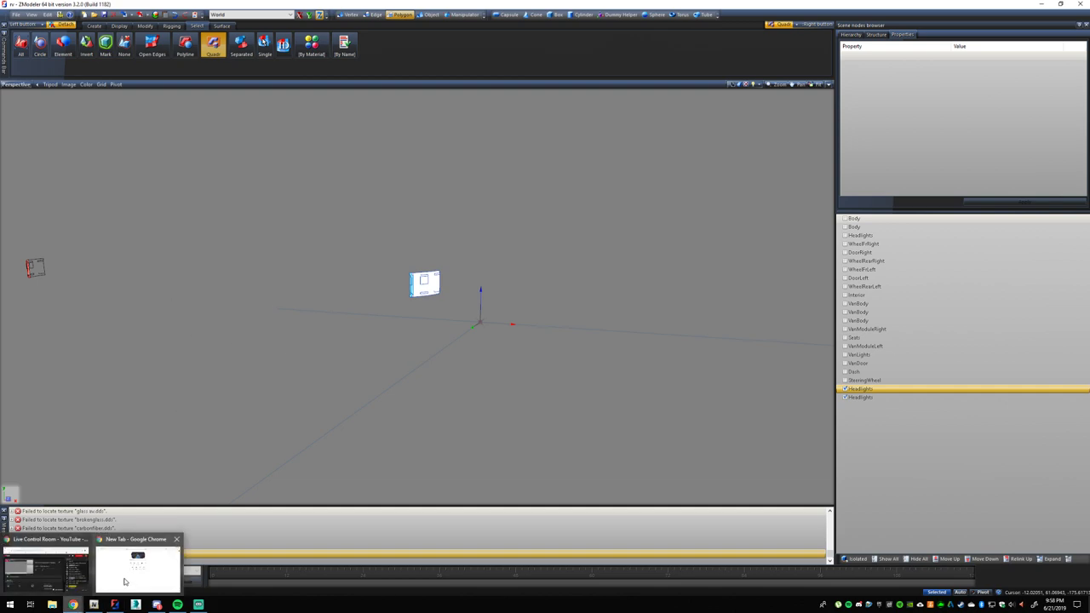
click(123, 582)
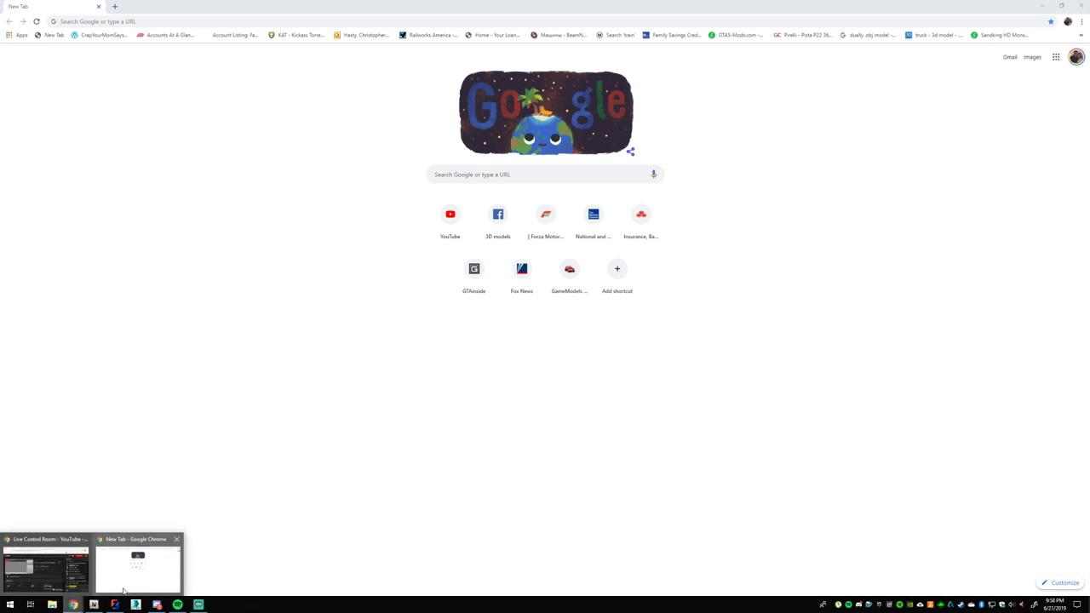
click(115, 604)
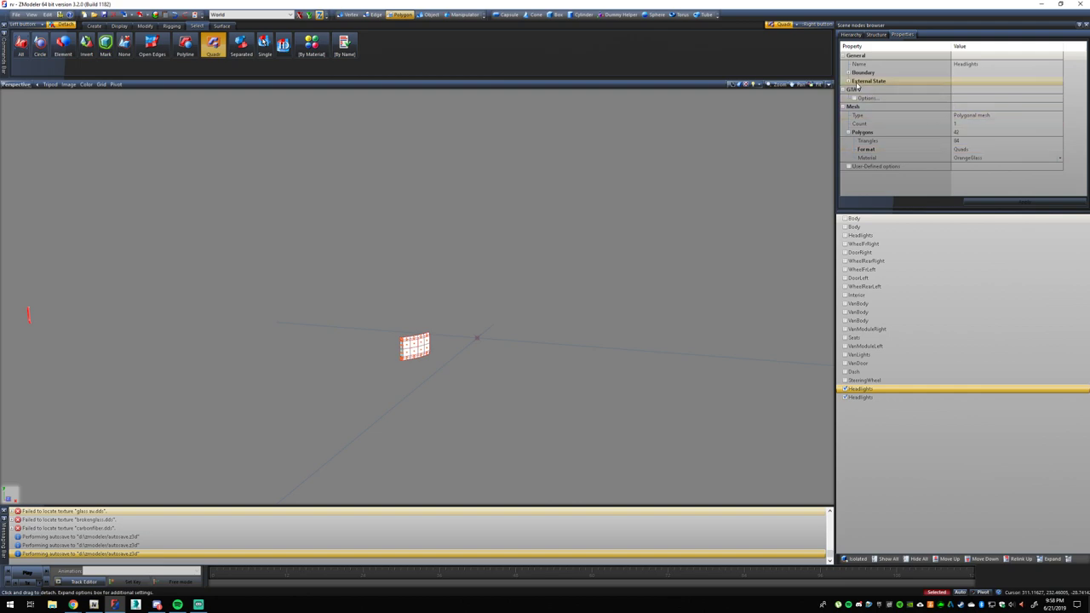
Set the External State ID of the selected orange glass polygons to 5 and switch to vertex-level editing.
click(848, 81)
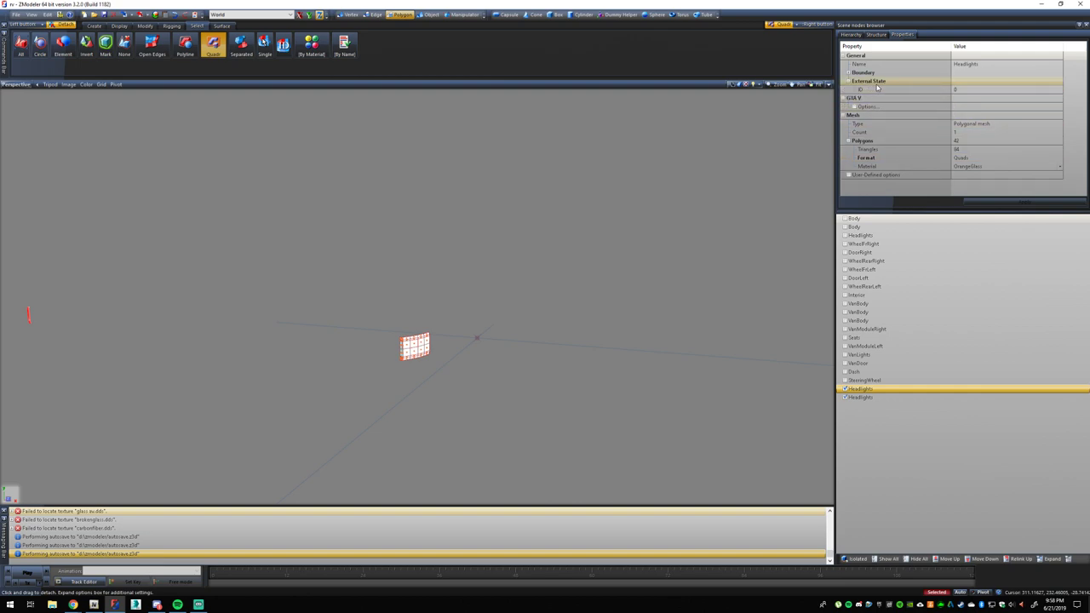
click(957, 90)
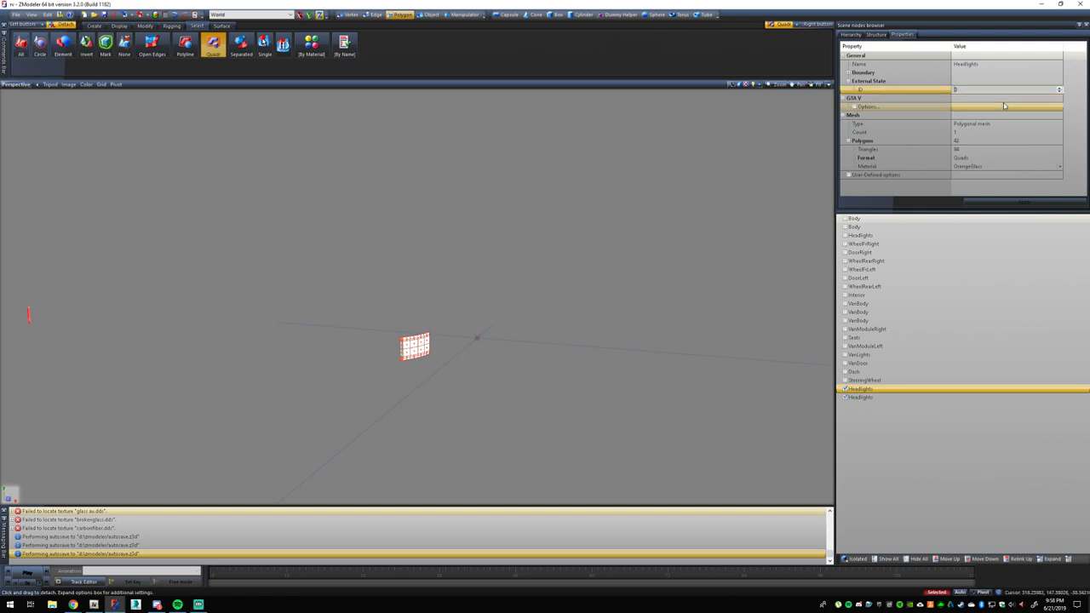
text(30)
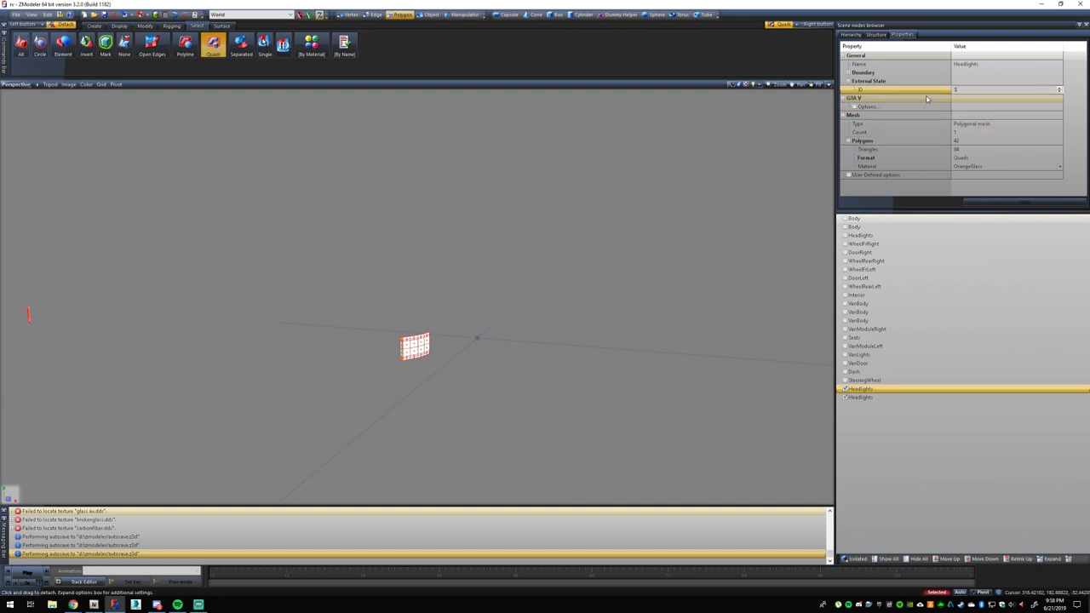
click(966, 101)
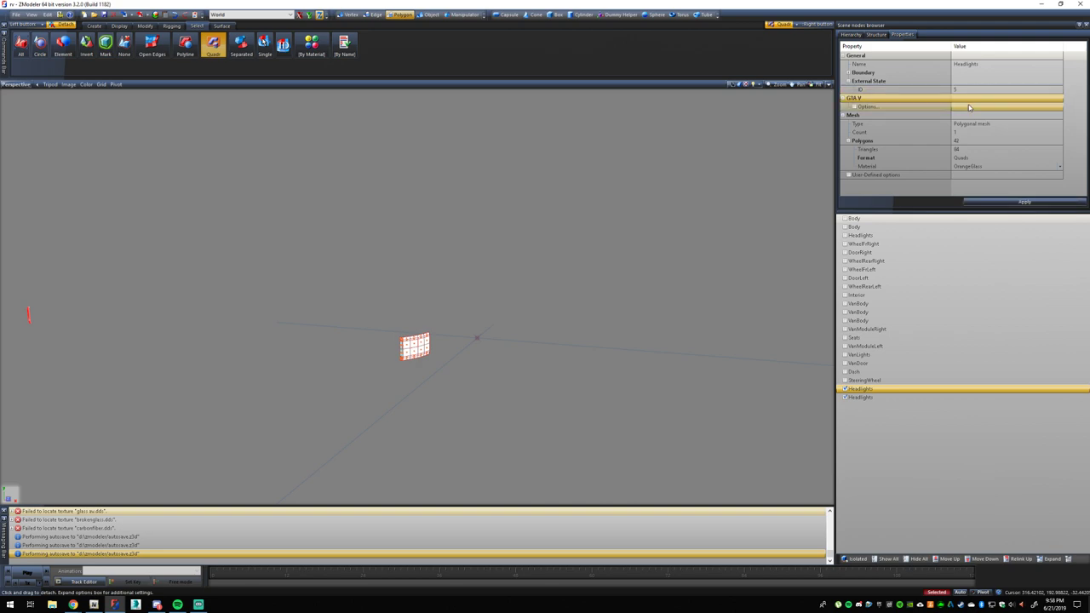
click(966, 90)
click(979, 204)
text(5)
key(Return)
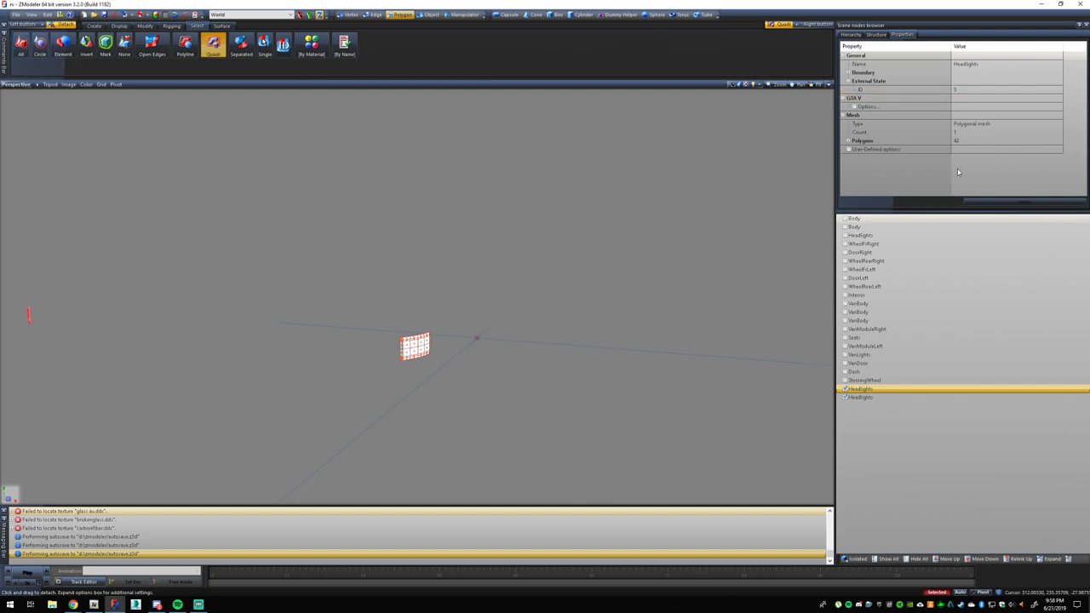
click(347, 16)
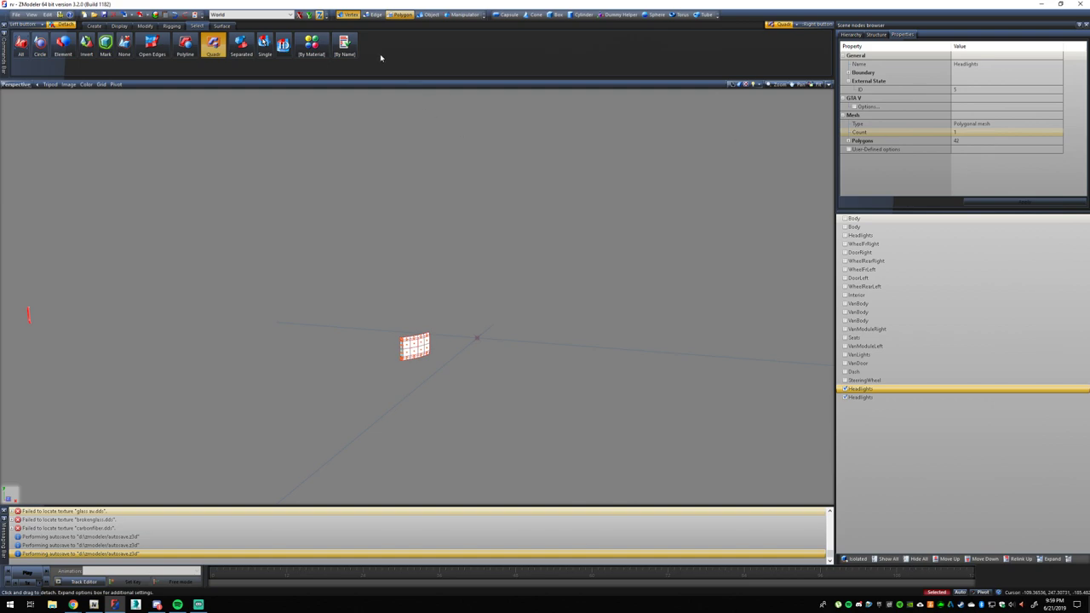
mouse_move(73, 604)
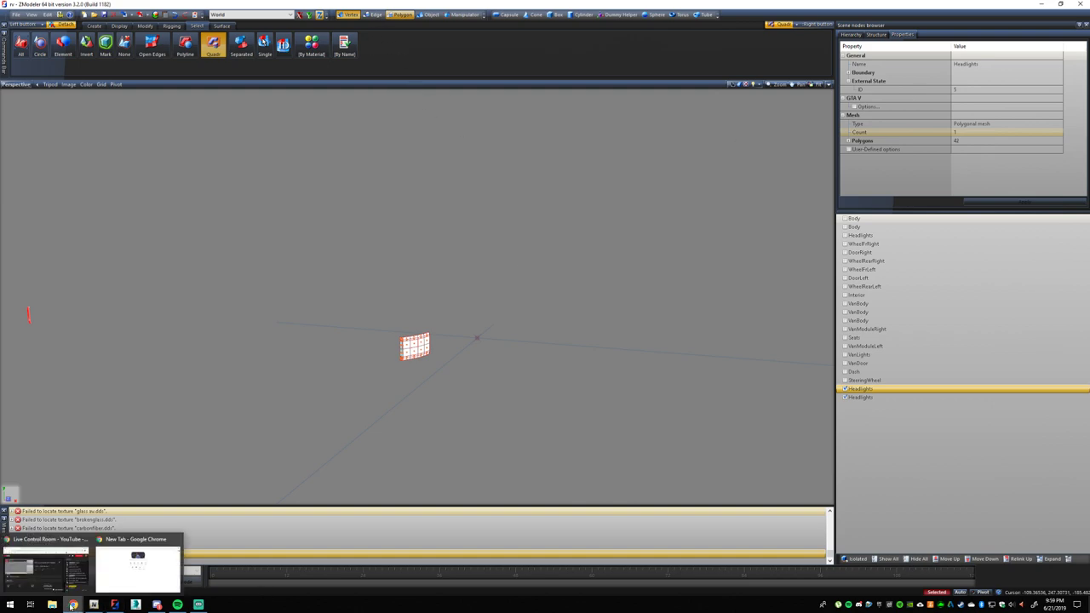
click(97, 583)
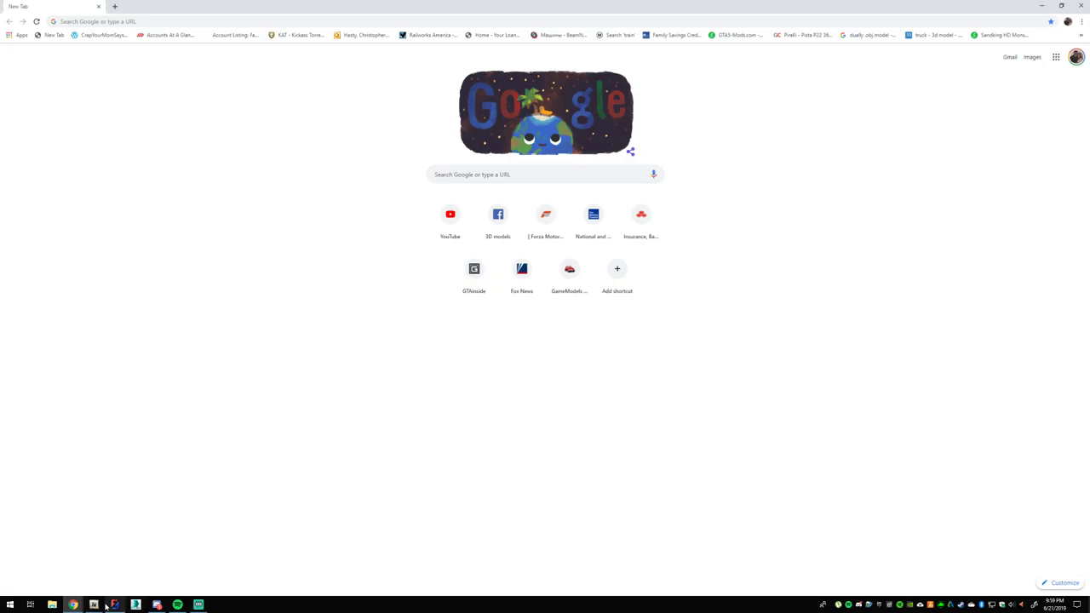
click(115, 604)
Select all vertices of the same orange glass light with Quadr selection and set their External State ID to 5.
scroll(488, 342, up, 1)
scroll(342, 319, down, 1)
scroll(306, 325, up, 1)
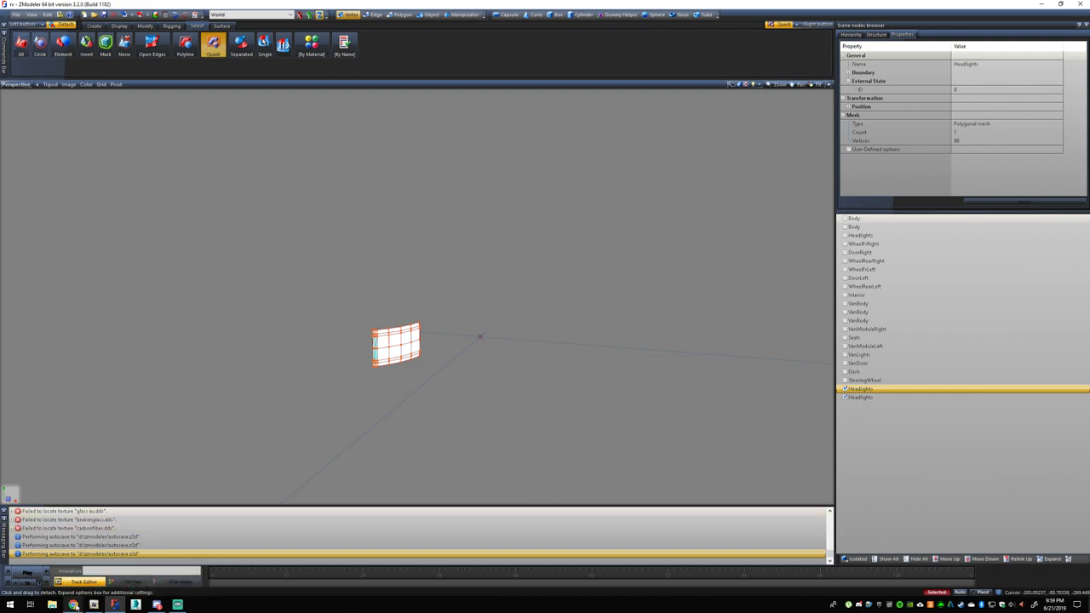
scroll(383, 347, up, 3)
scroll(250, 110, down, 1)
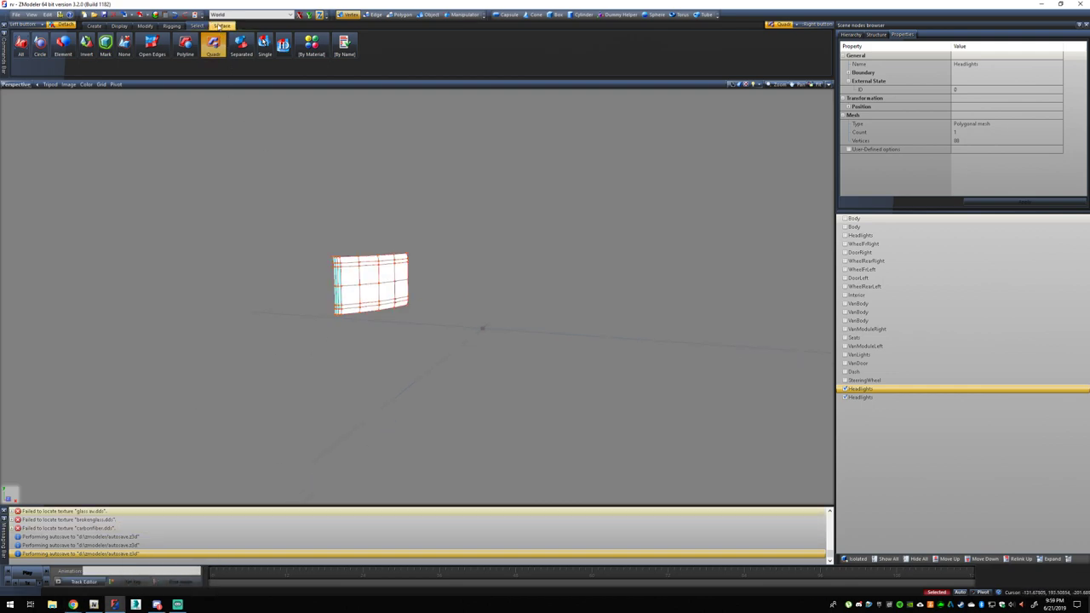
right_click(213, 49)
click(213, 47)
drag(275, 224, 506, 408)
click(962, 90)
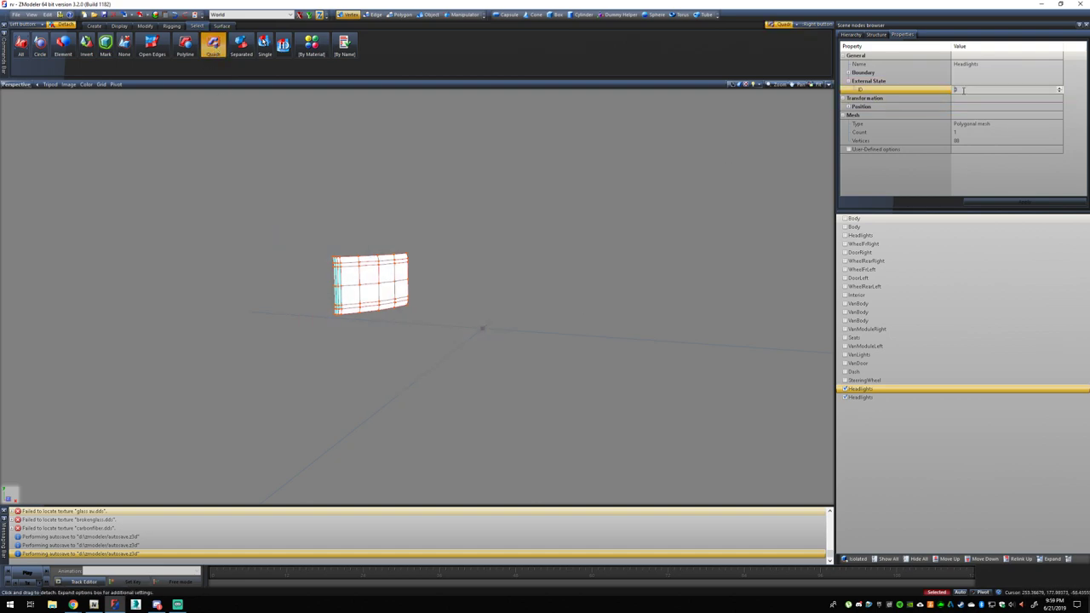
key(BackSpace)
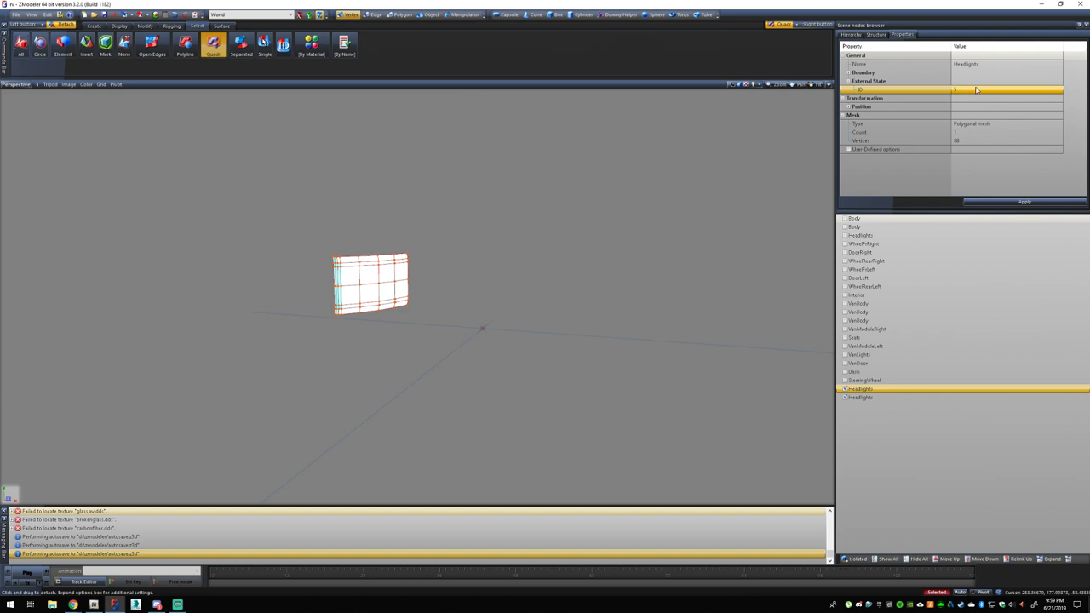
click(1021, 202)
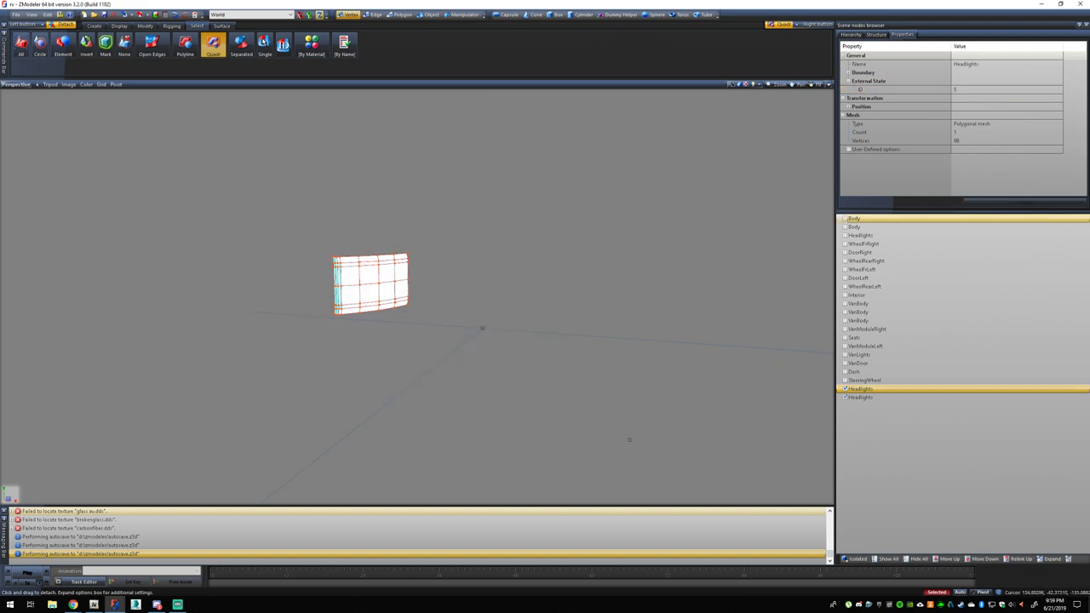
Leave vertex editing, bring the opposite orange glass light into view and switch to polygon-level editing.
key(Escape)
scroll(713, 380, down, 4)
scroll(505, 277, up, 1)
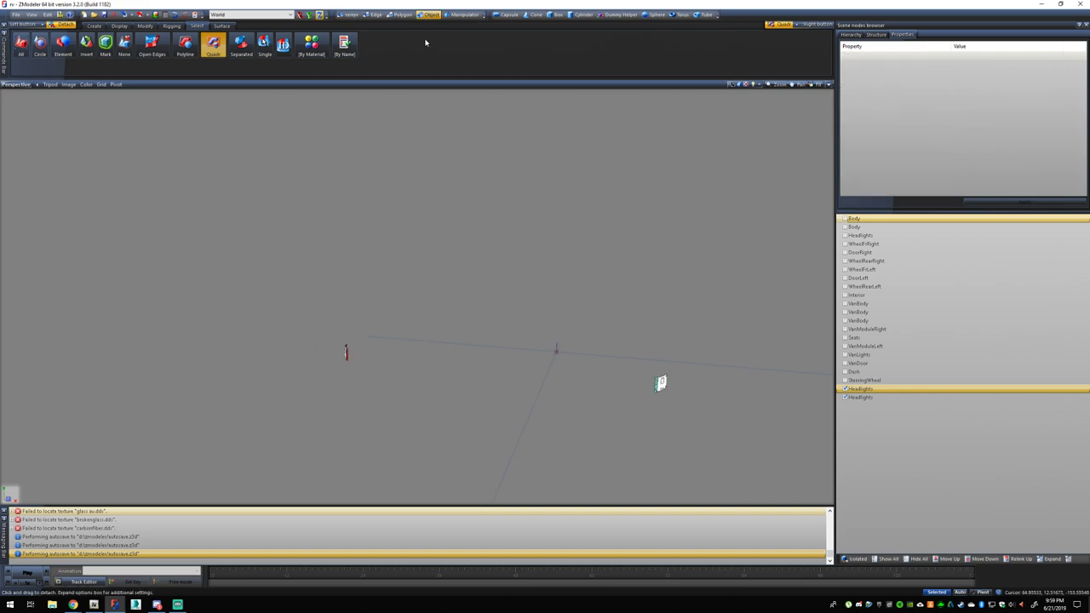
middle_drag(628, 402, 438, 316)
middle_drag(542, 333, 621, 283)
click(400, 14)
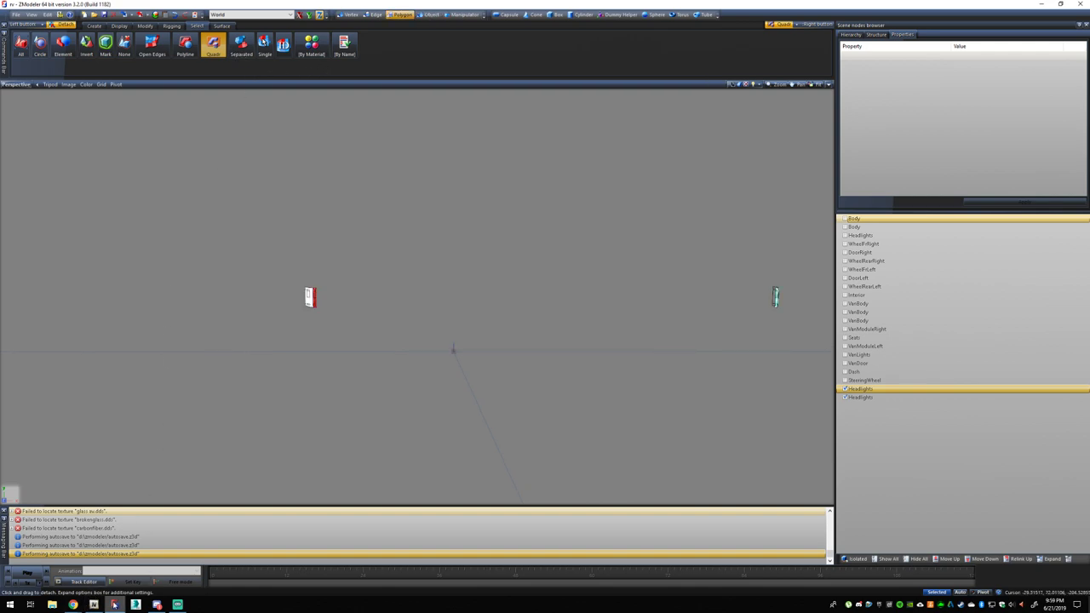
scroll(340, 326, up, 2)
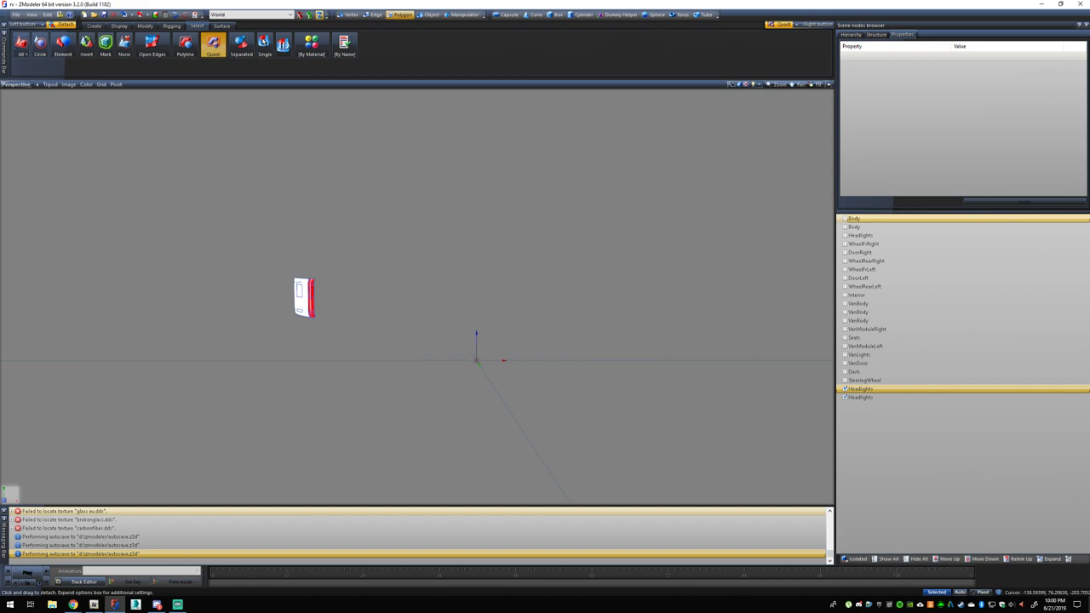
mouse_move(74, 604)
click(99, 561)
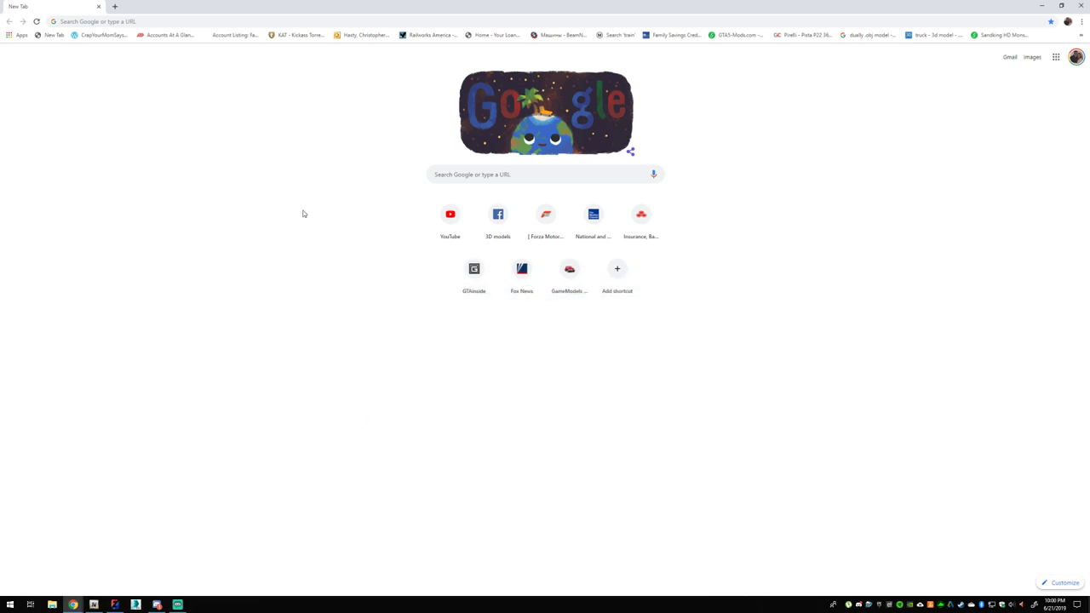
click(115, 604)
Save the rv model, then close and restart ZModeler.
click(16, 15)
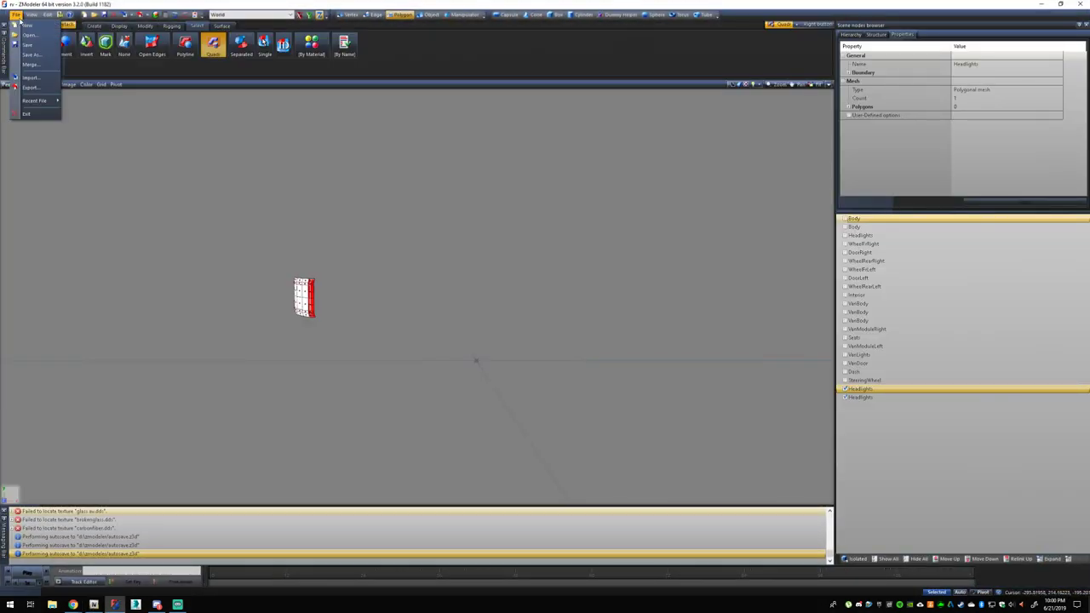
click(27, 45)
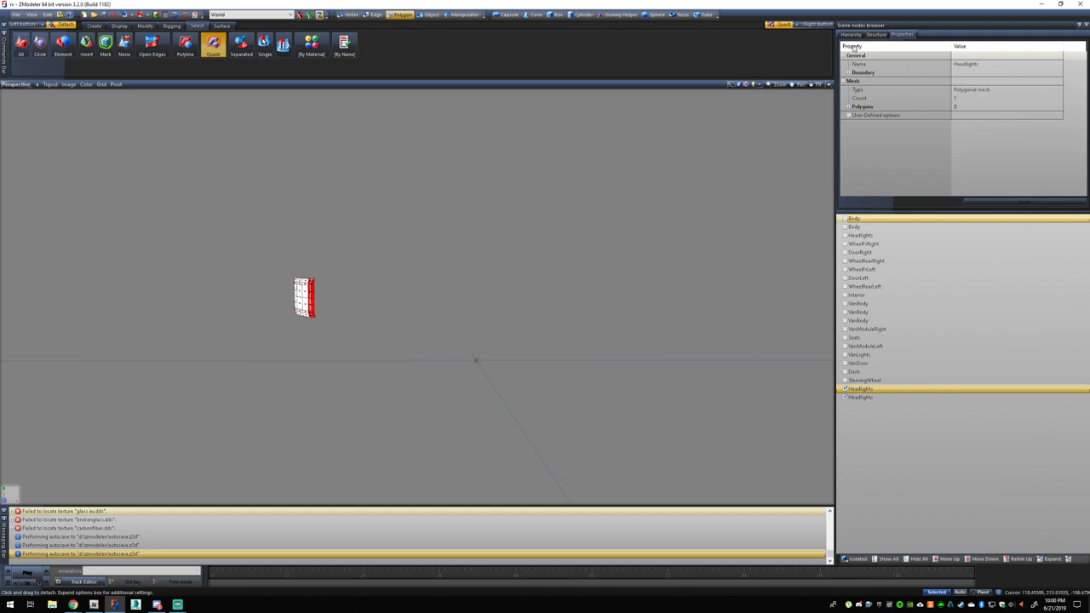
click(1079, 5)
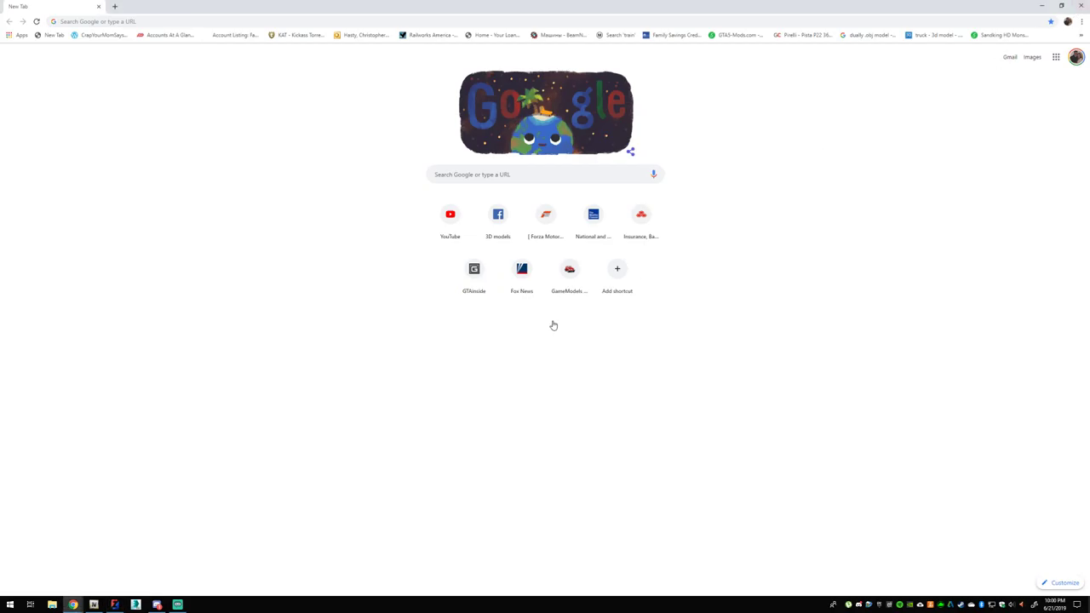
click(115, 604)
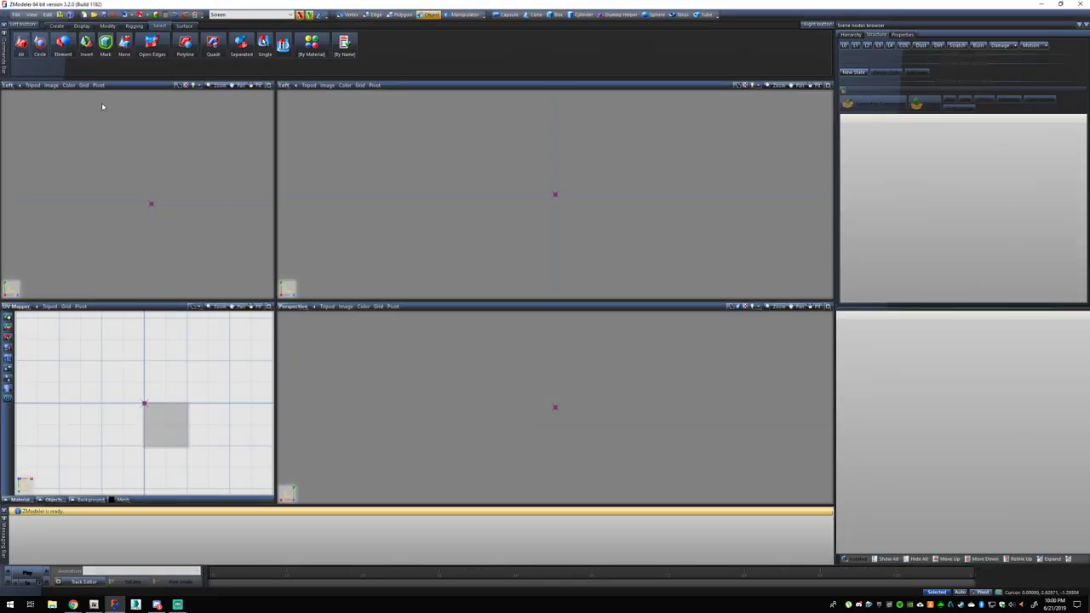
Open rv.z3d from the Masters folder and switch to polygon-level editing with the orange glass light in view.
click(15, 16)
click(26, 39)
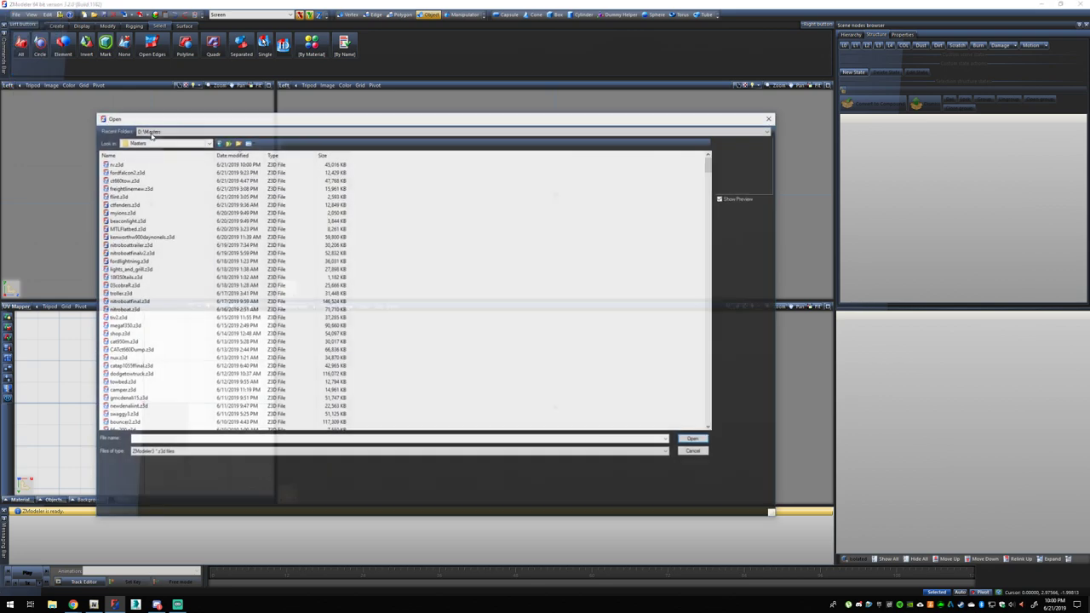
click(121, 172)
click(694, 439)
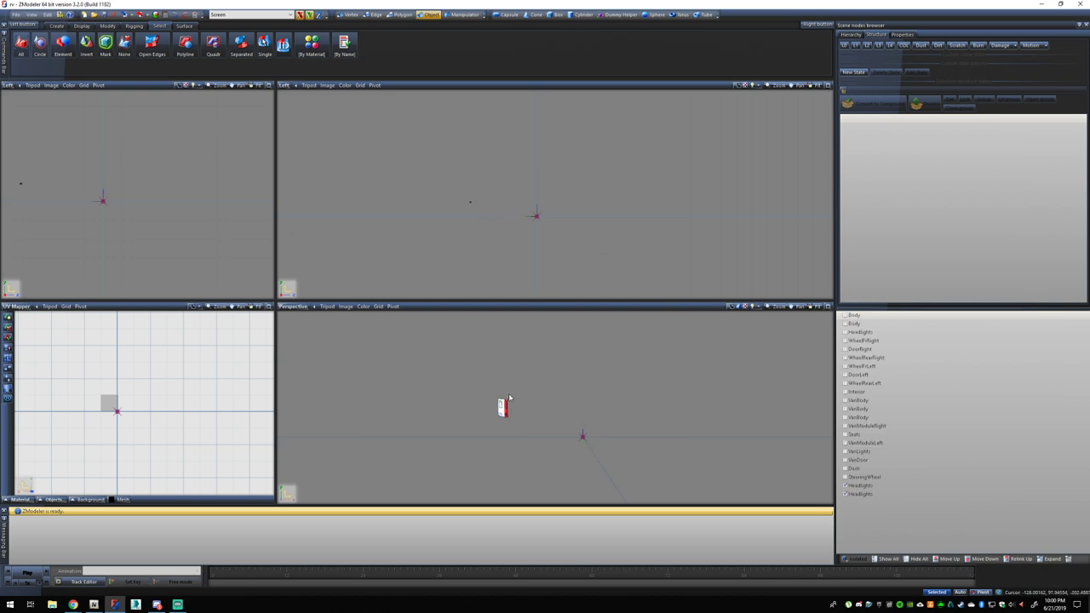
scroll(521, 420, up, 3)
click(402, 15)
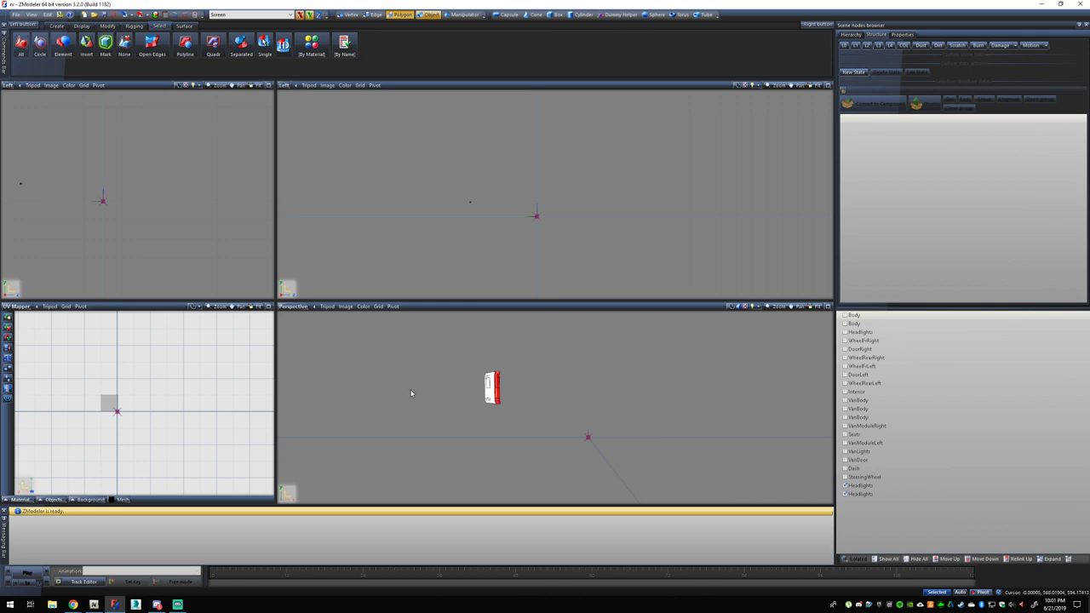
right_click(274, 608)
click(307, 558)
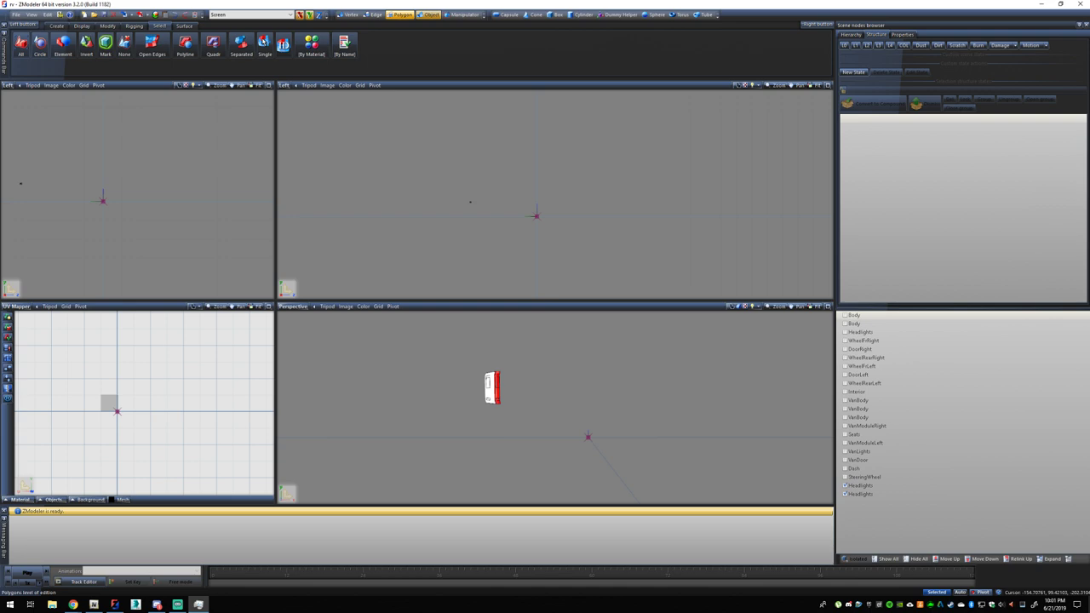
scroll(431, 398, down, 4)
mouse_move(73, 604)
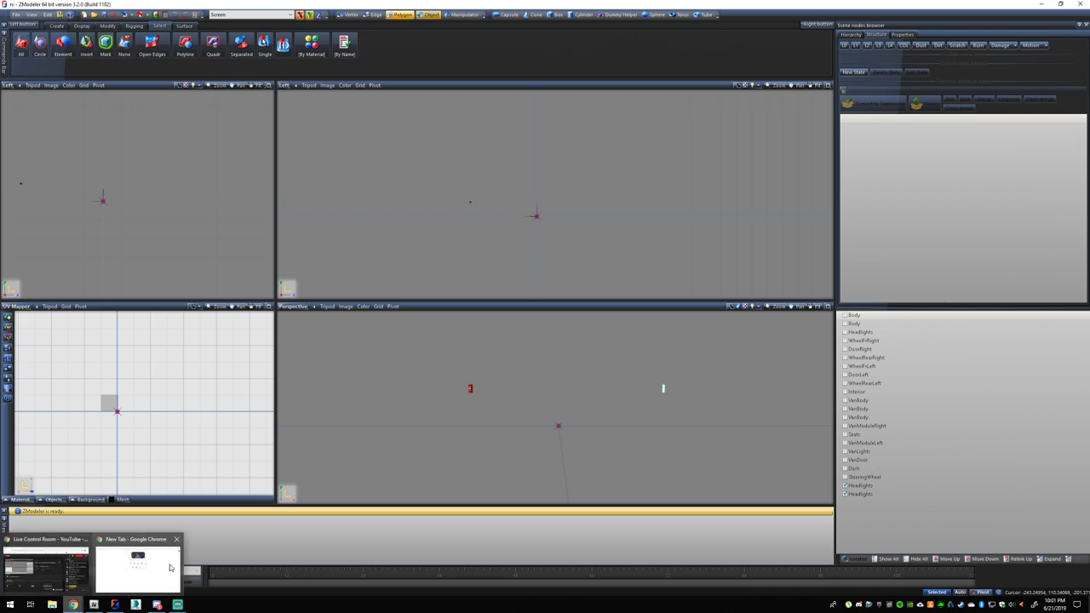
click(134, 555)
click(1032, 10)
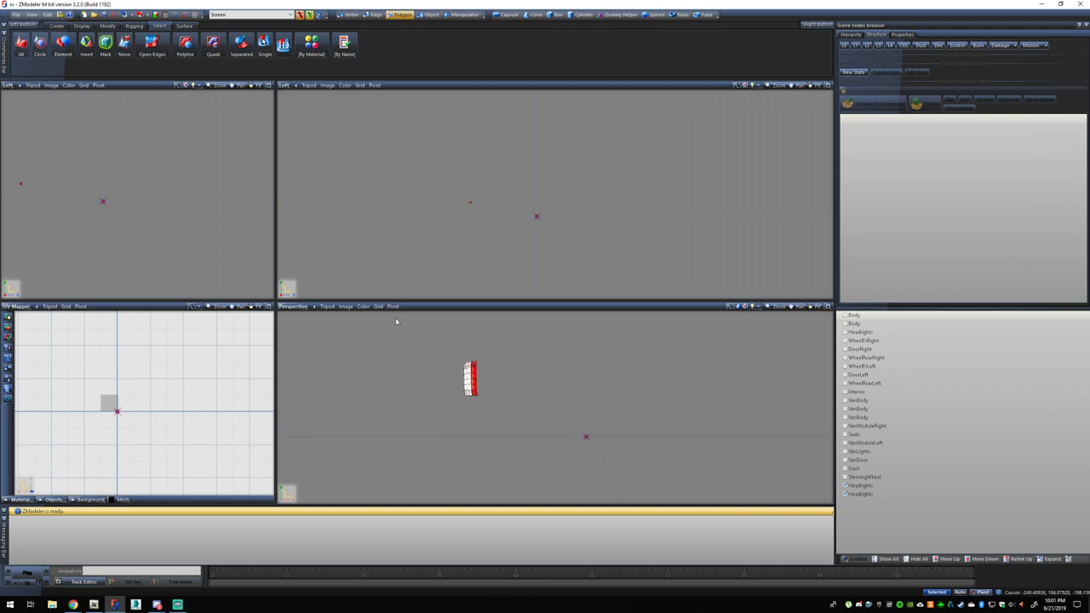
Select all polygons of the second orange glass light with Quadr selection and set their External State ID to 6.
click(213, 46)
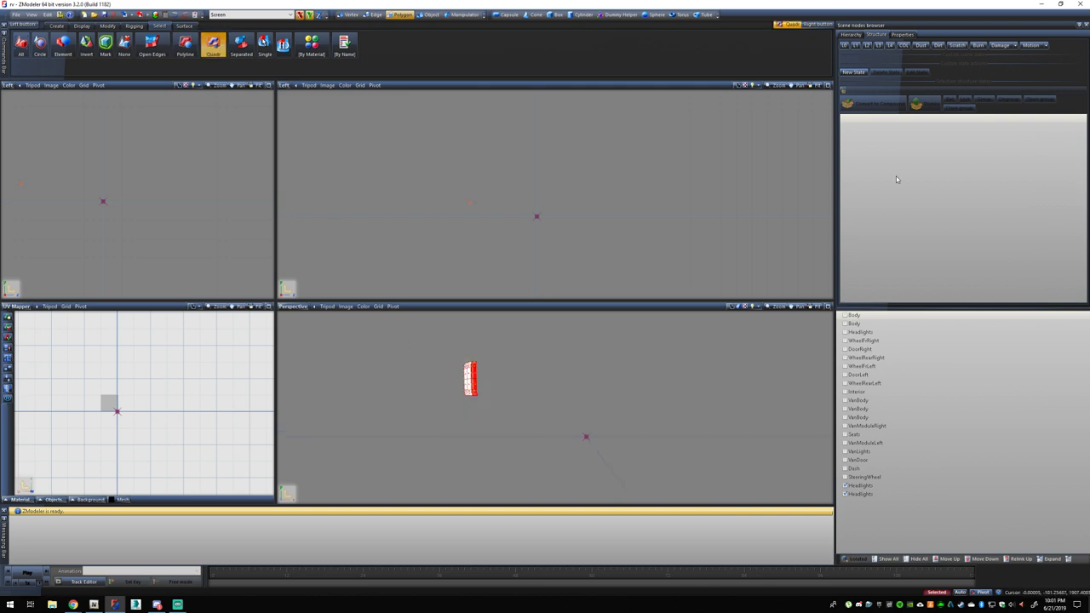
click(901, 34)
click(848, 81)
click(970, 89)
text(6)
key(Delete)
key(Return)
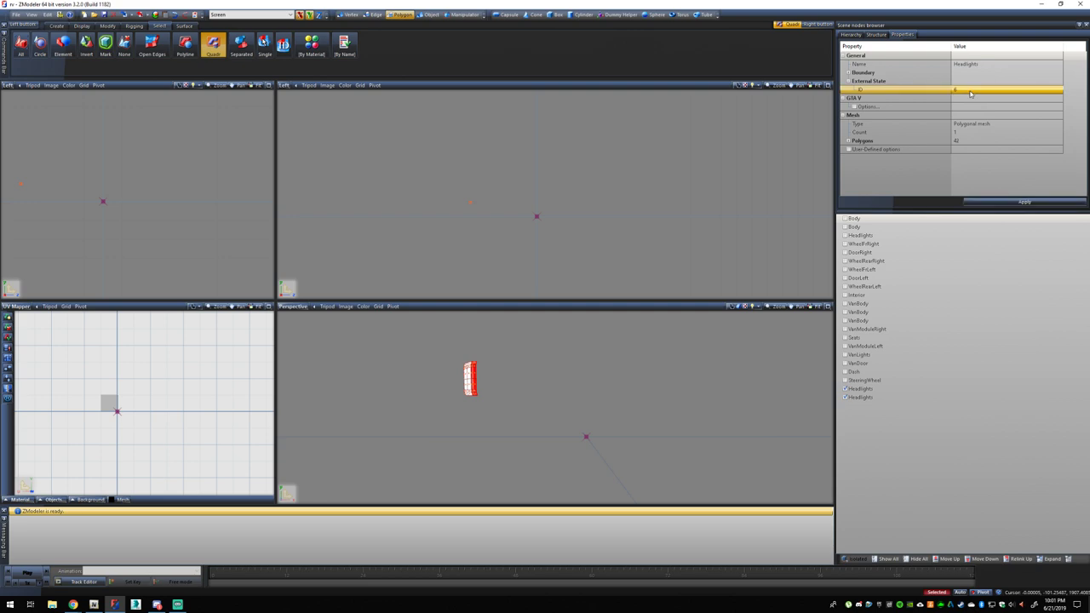
click(998, 202)
Select all vertices of the same orange glass light, set their External State ID to 6, and return to object-level editing.
click(348, 15)
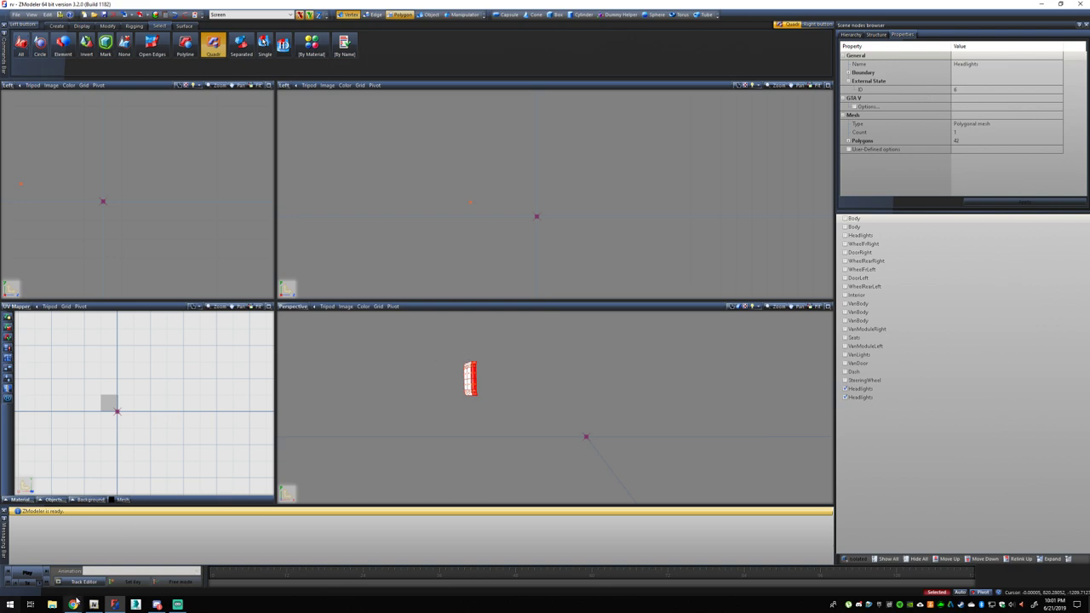
click(74, 604)
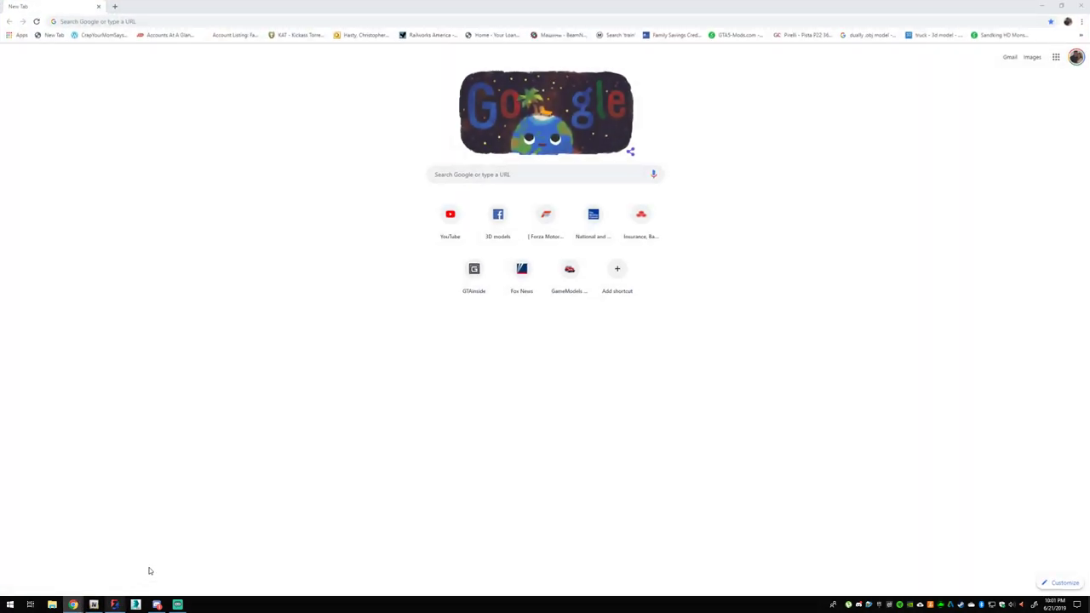
mouse_move(82, 606)
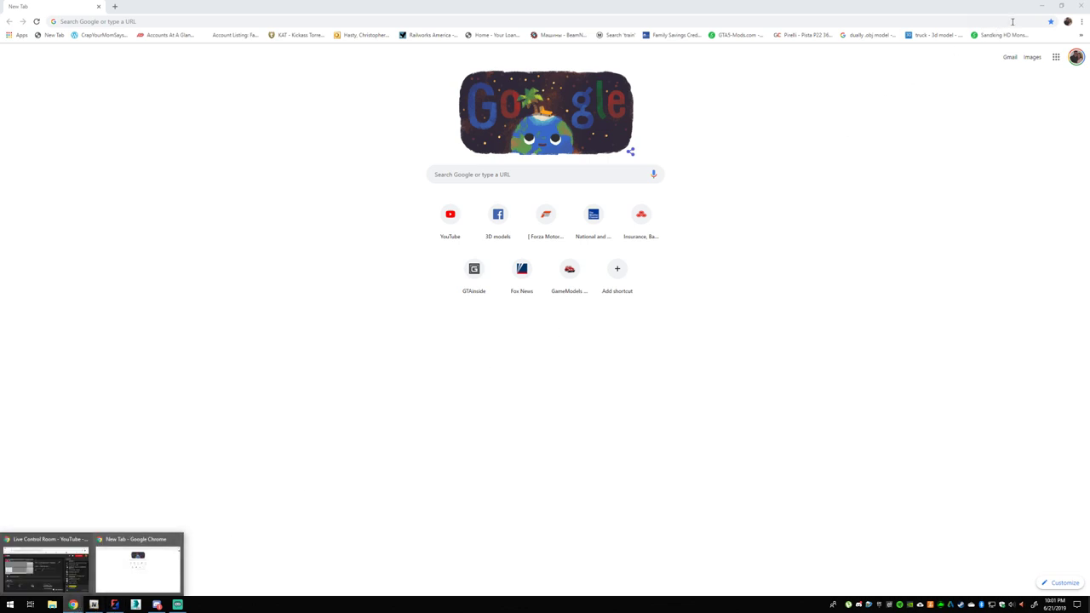
click(1041, 5)
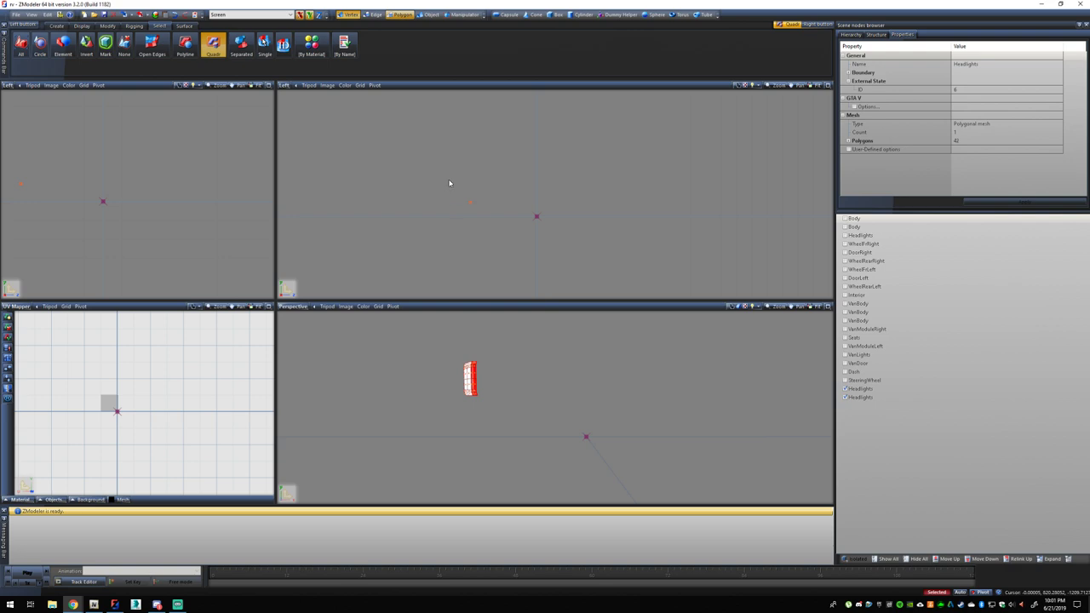
key(1)
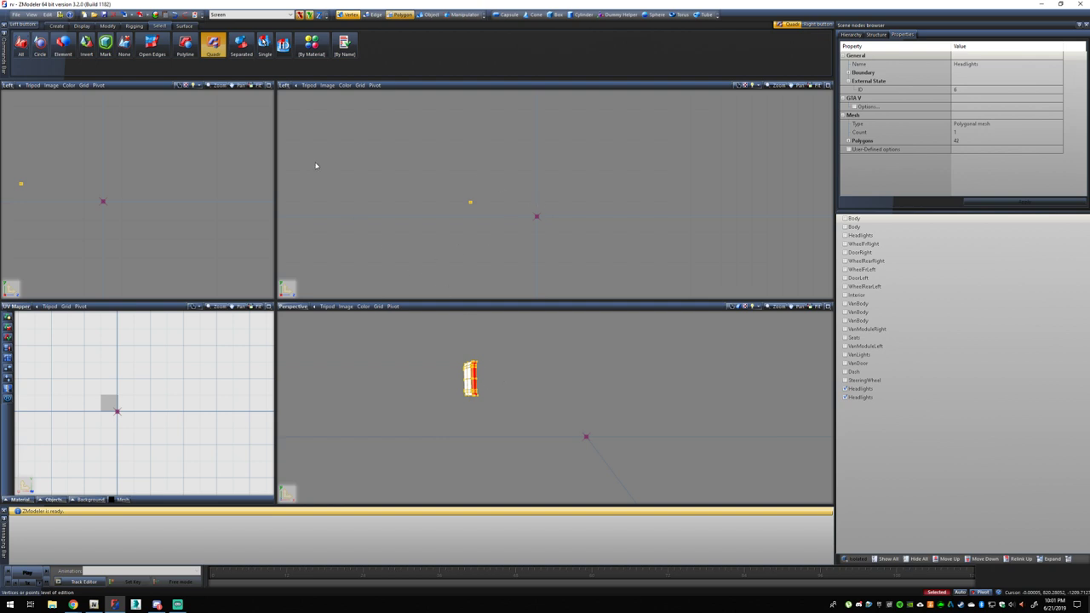
click(114, 604)
click(114, 603)
key(1)
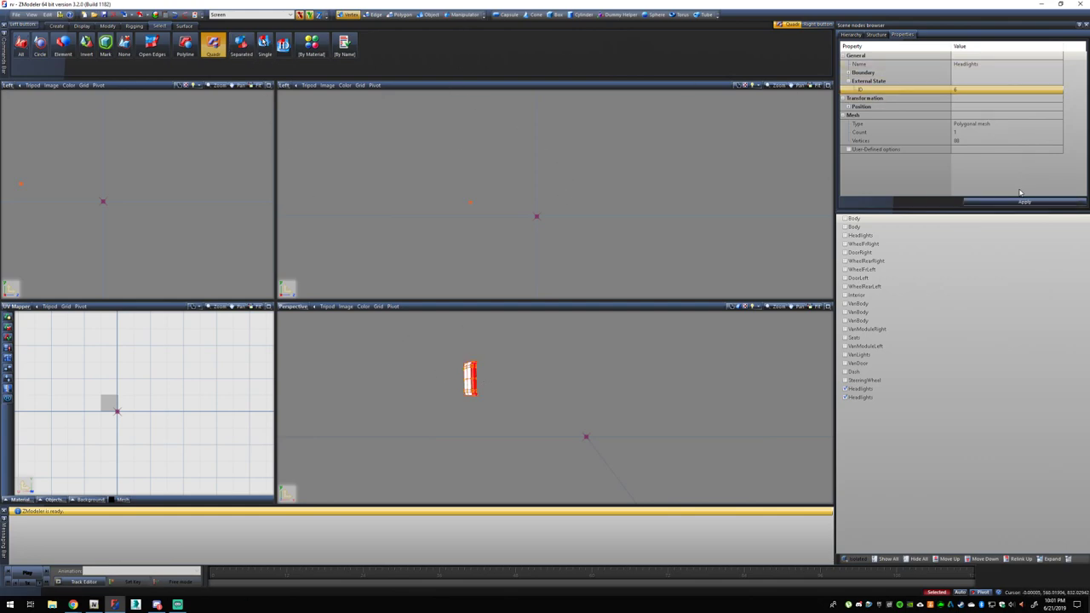
click(428, 14)
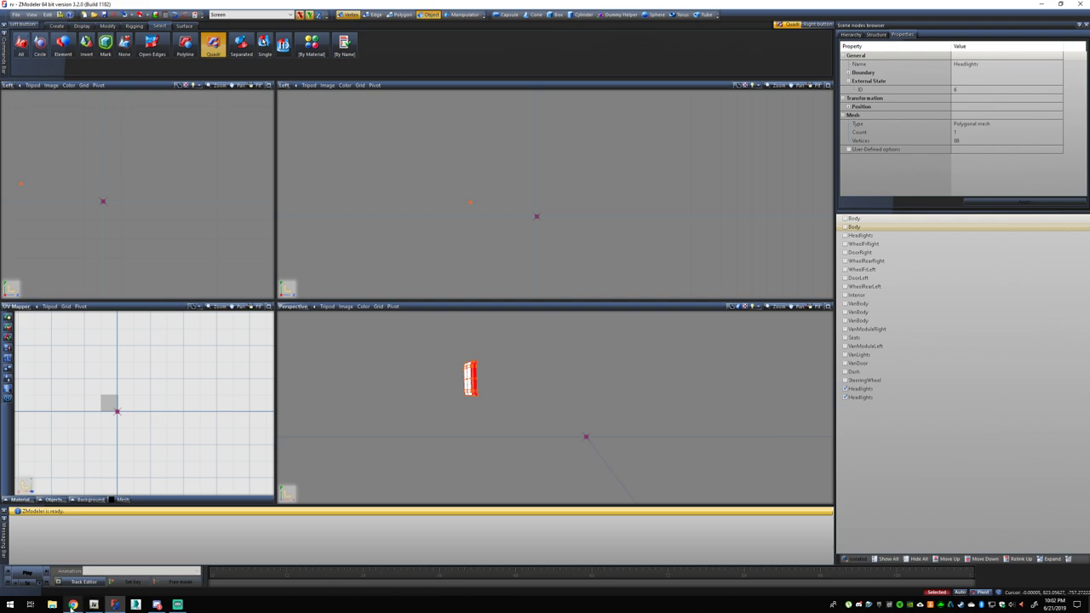
mouse_move(73, 605)
click(143, 577)
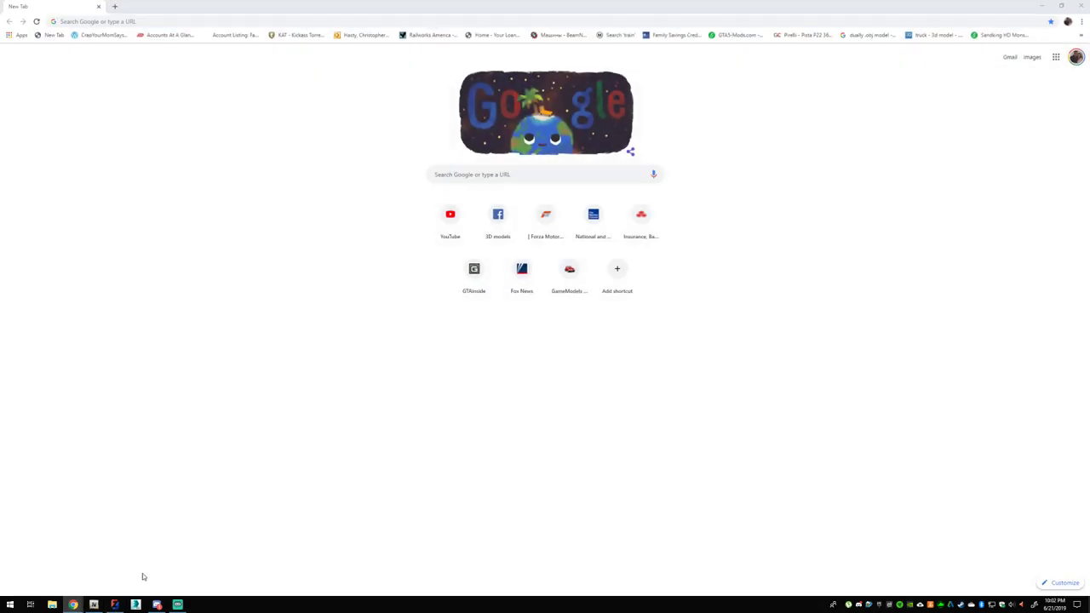
mouse_move(74, 605)
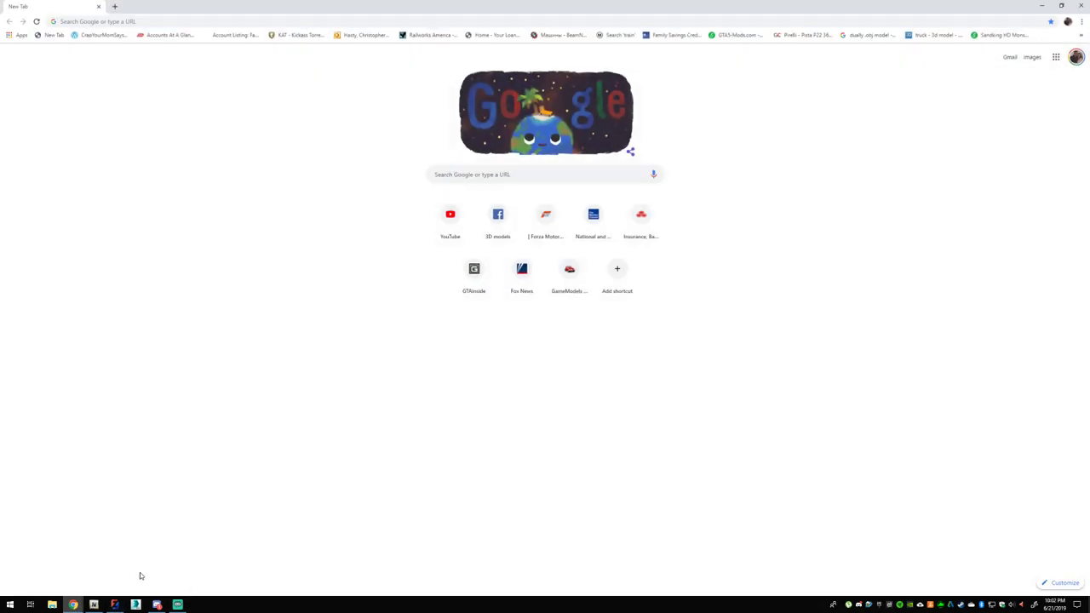
click(1039, 6)
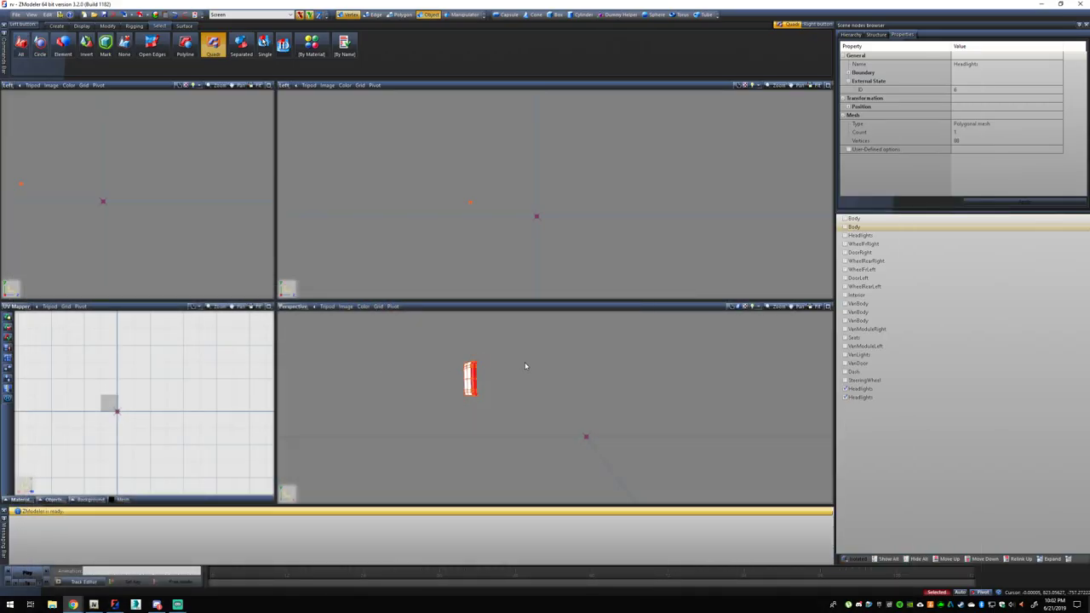
key(super+d)
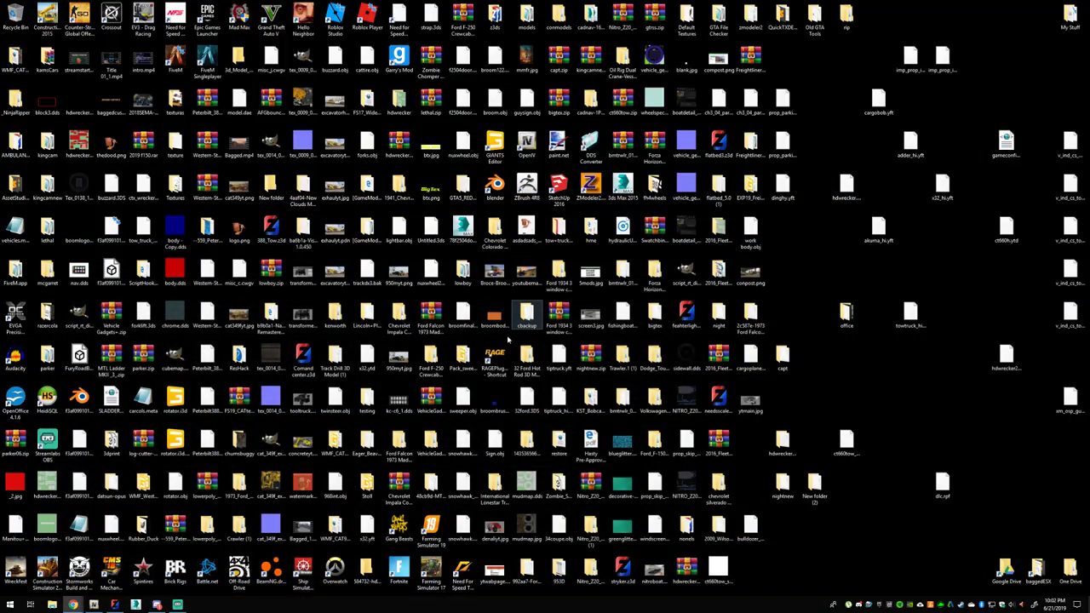
click(116, 603)
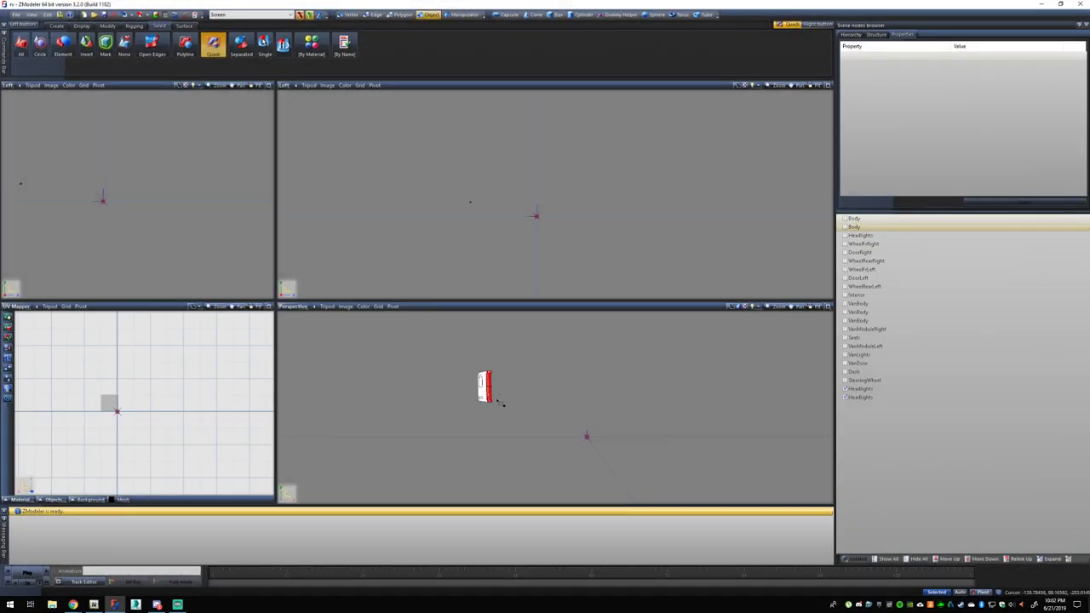
Rename the two separated orange glass Headlights objects to indicator_rf and indicator_lf.
scroll(549, 383, up, 3)
scroll(379, 384, down, 3)
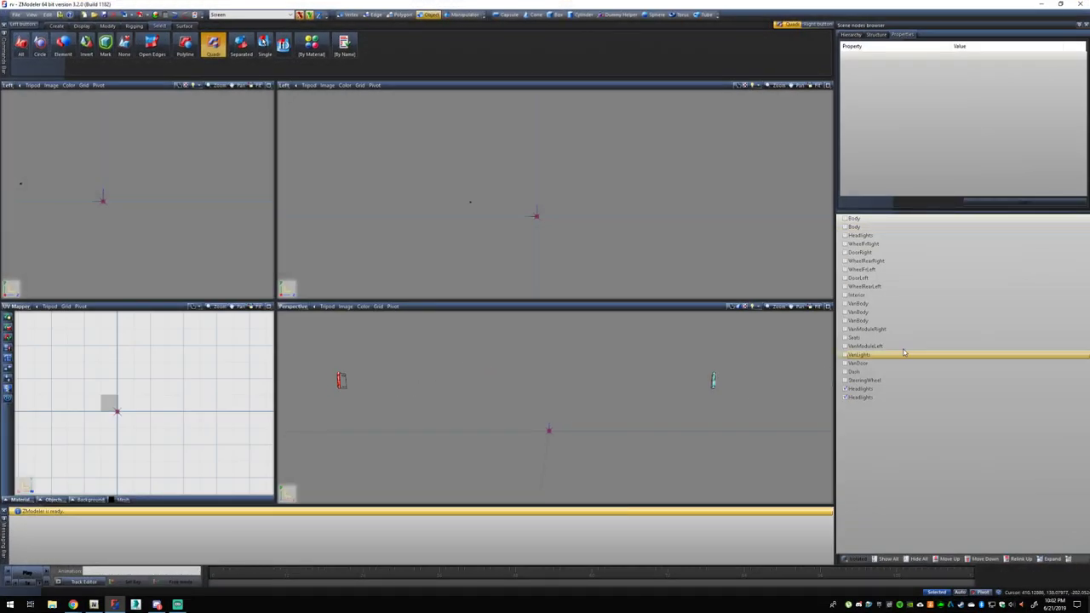
double_click(866, 390)
text(indicator_rf)
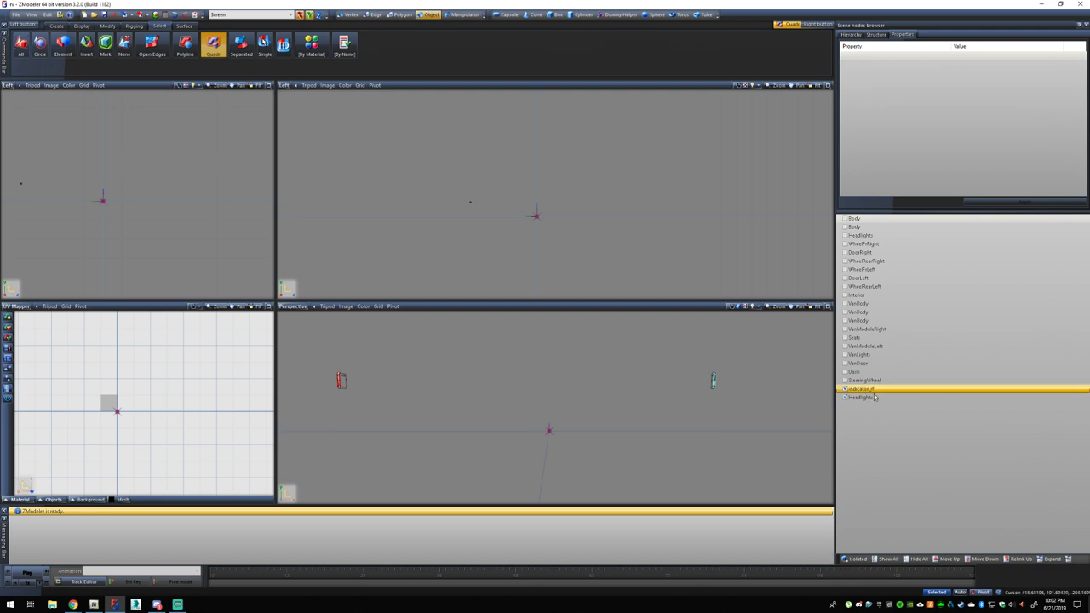
key(Tab)
text(in)
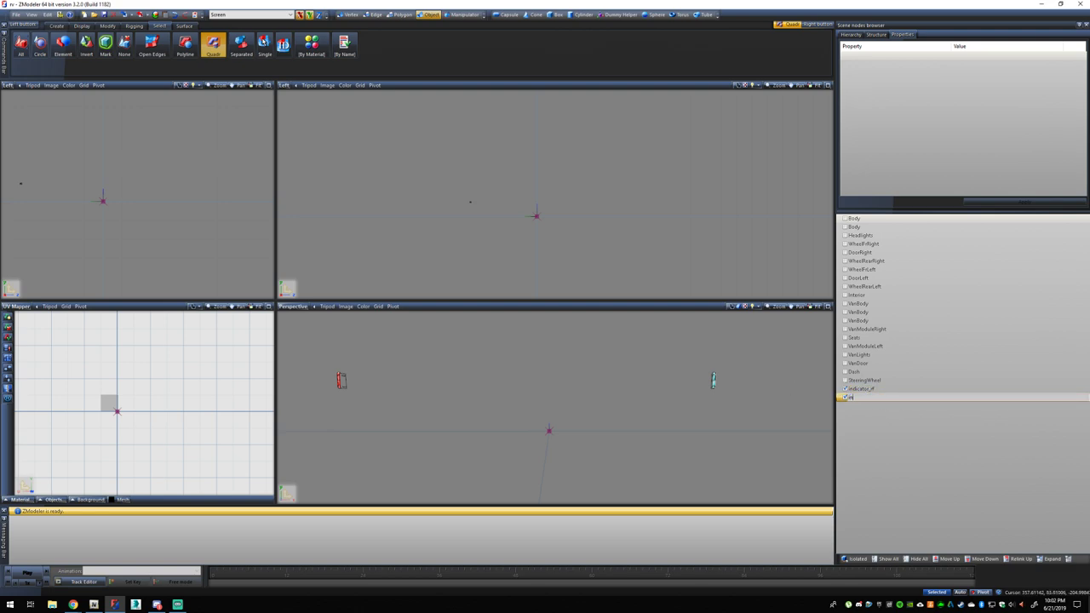
key(Return)
Hide indicator_rf and indicator_lf, show the remaining Headlights object, and switch to polygon-level editing.
click(845, 397)
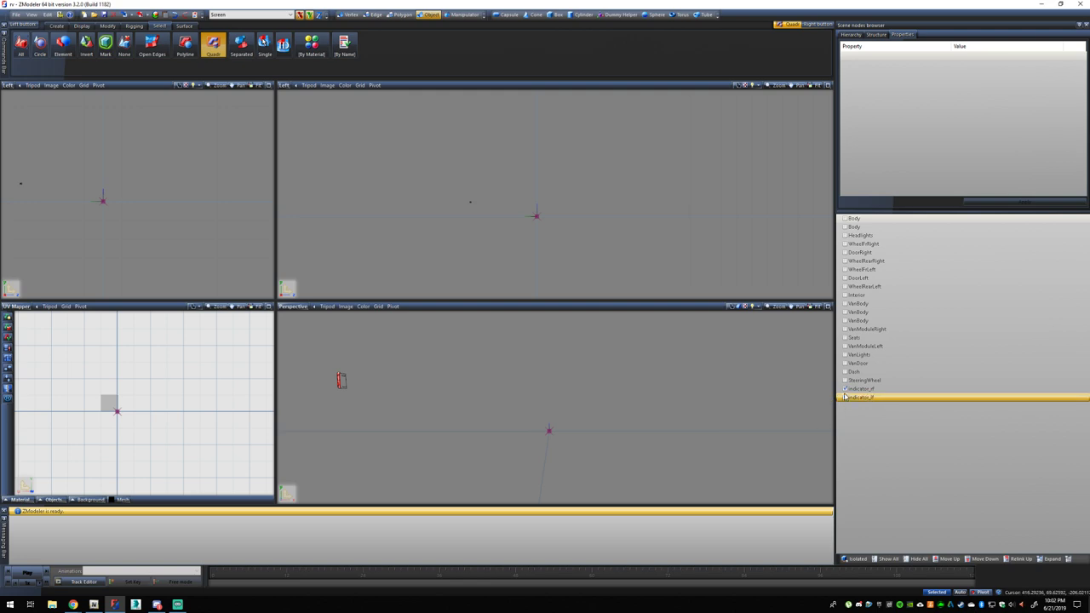
click(844, 389)
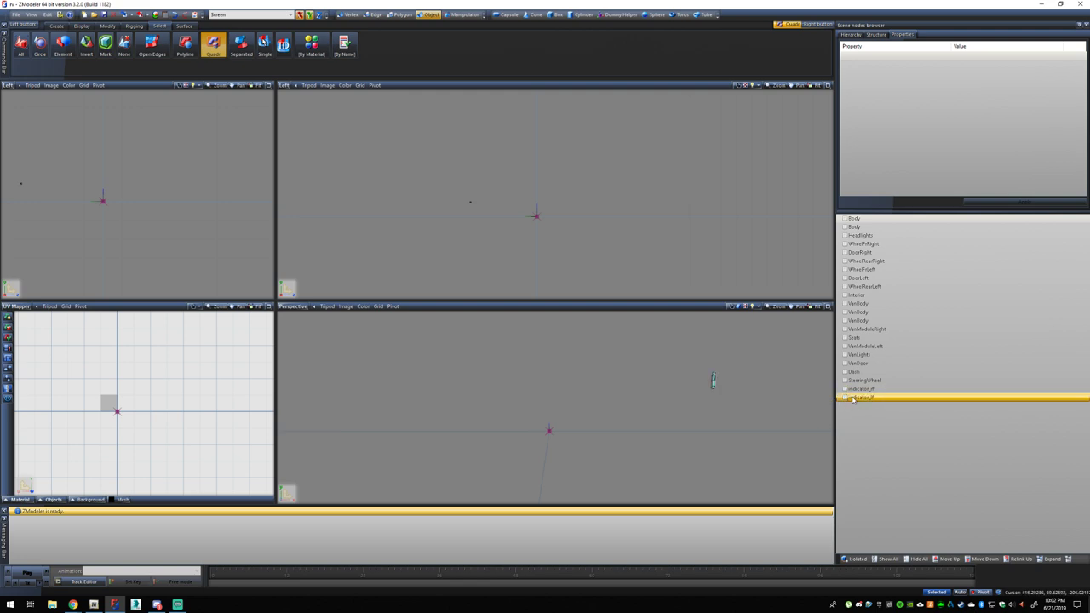
click(844, 235)
scroll(462, 418, down, 2)
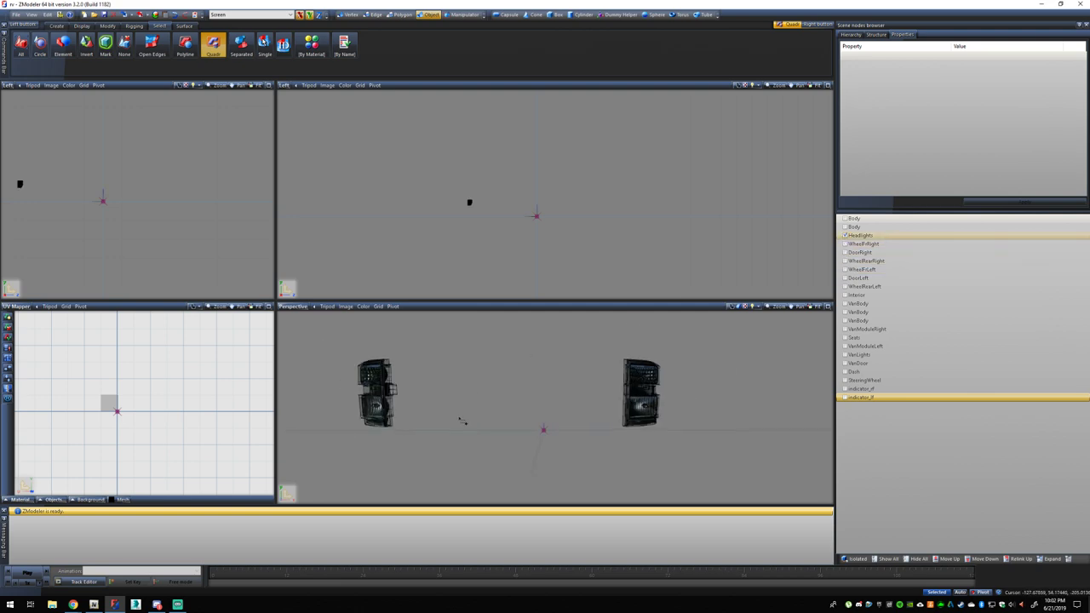
scroll(528, 420, up, 3)
middle_drag(536, 422, 492, 419)
scroll(492, 412, up, 4)
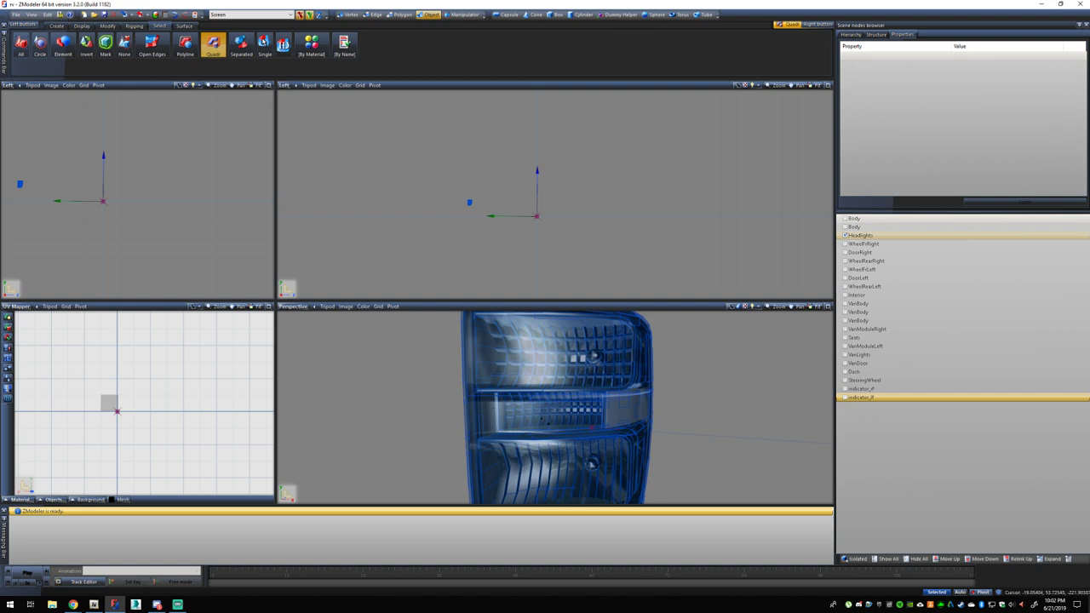
click(663, 417)
scroll(663, 417, down, 2)
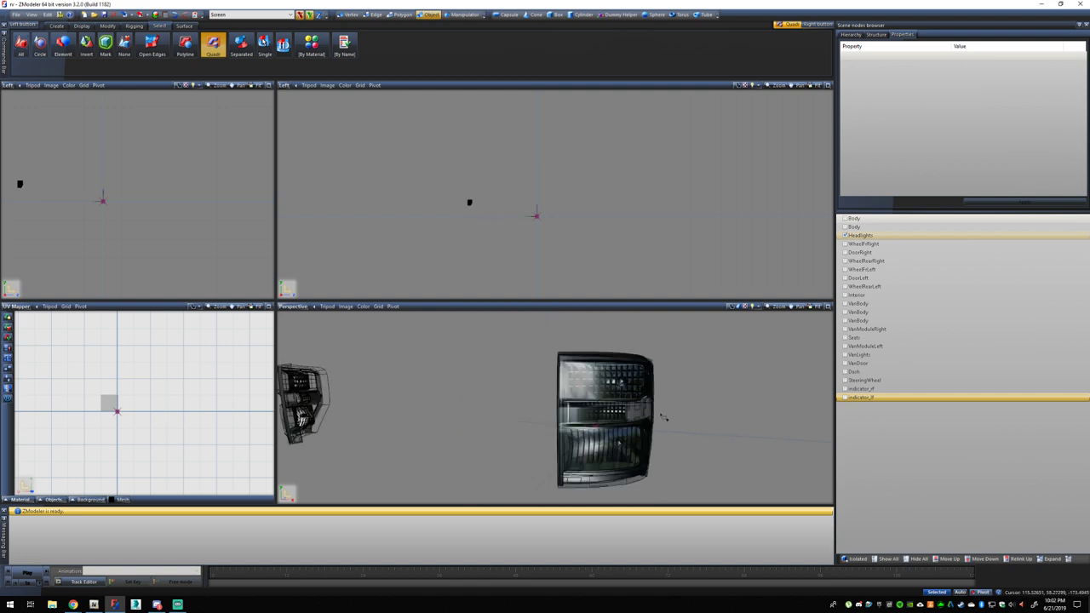
click(664, 417)
click(727, 370)
scroll(727, 369, down, 2)
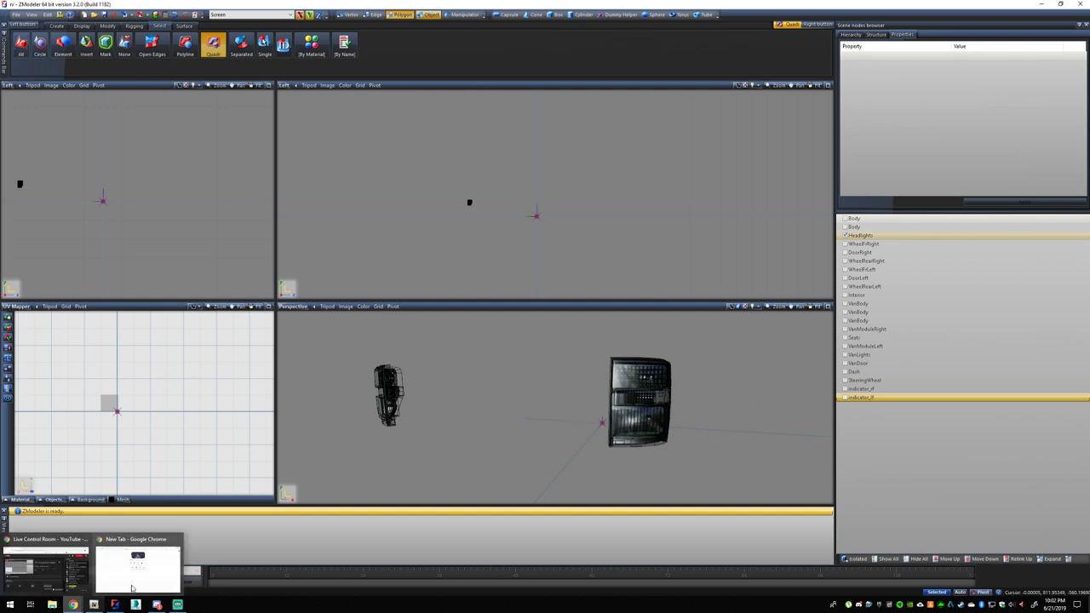
click(179, 562)
click(1043, 5)
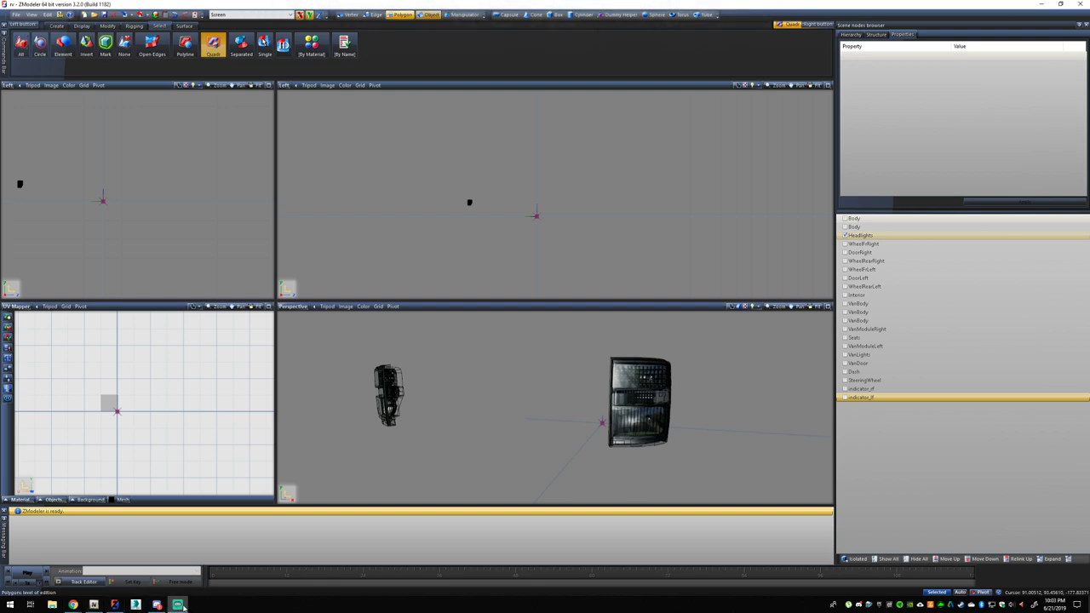
mouse_move(177, 604)
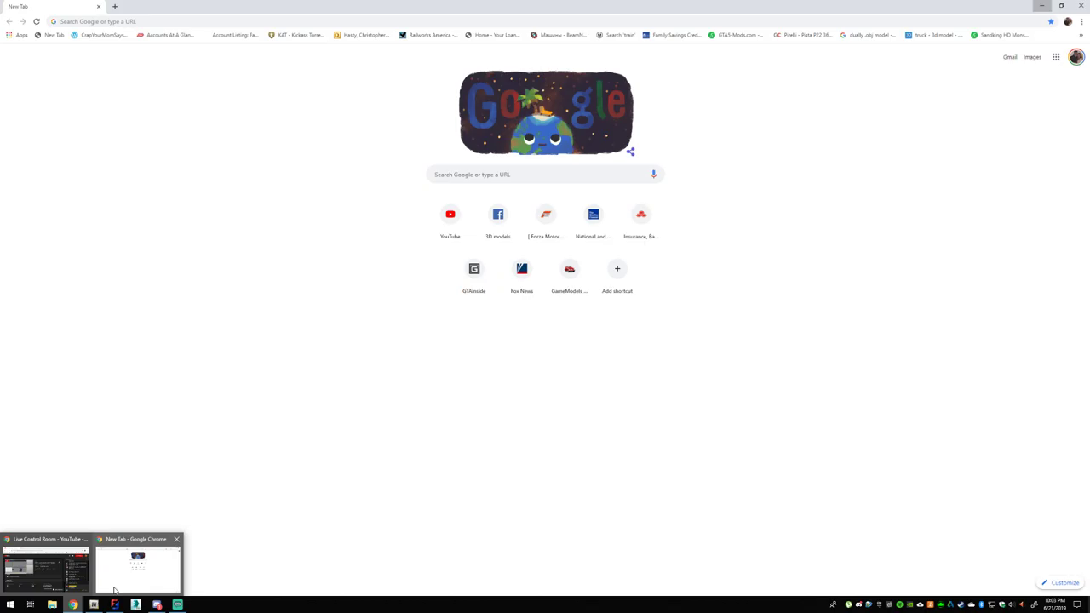
click(115, 590)
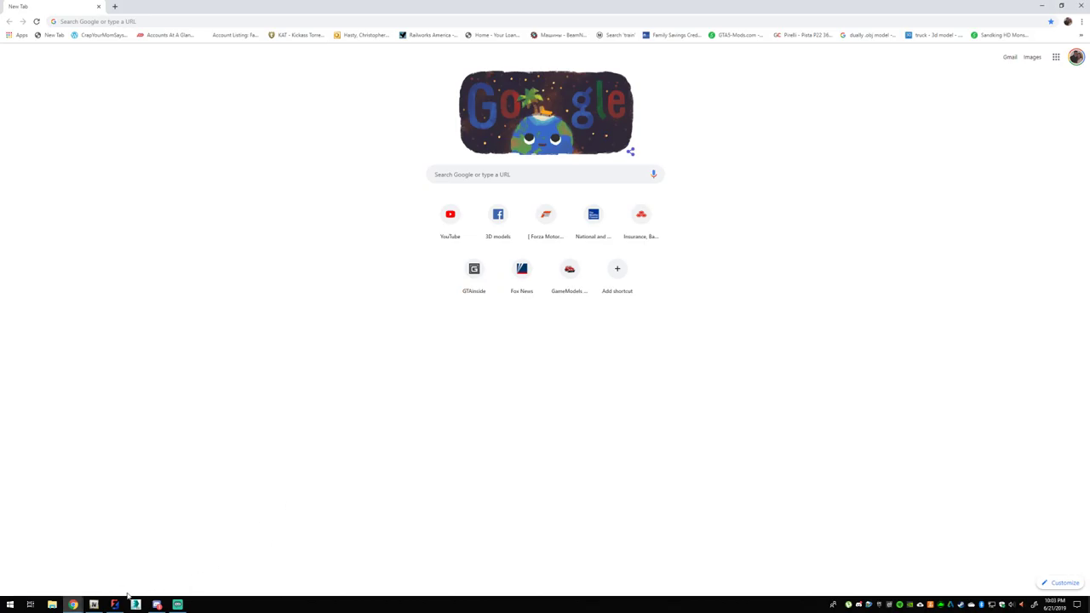
click(1041, 6)
Select the two small square reflector polygons beside the headlight's upper bulb with Separated selection.
scroll(428, 432, down, 3)
scroll(428, 432, up, 3)
scroll(517, 372, up, 2)
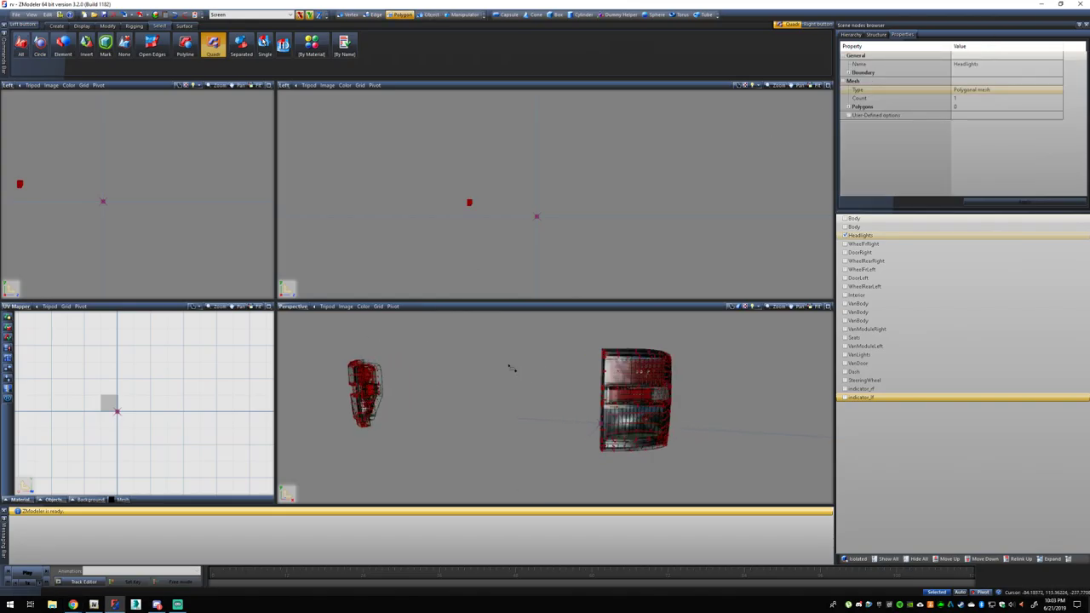
scroll(642, 392, up, 3)
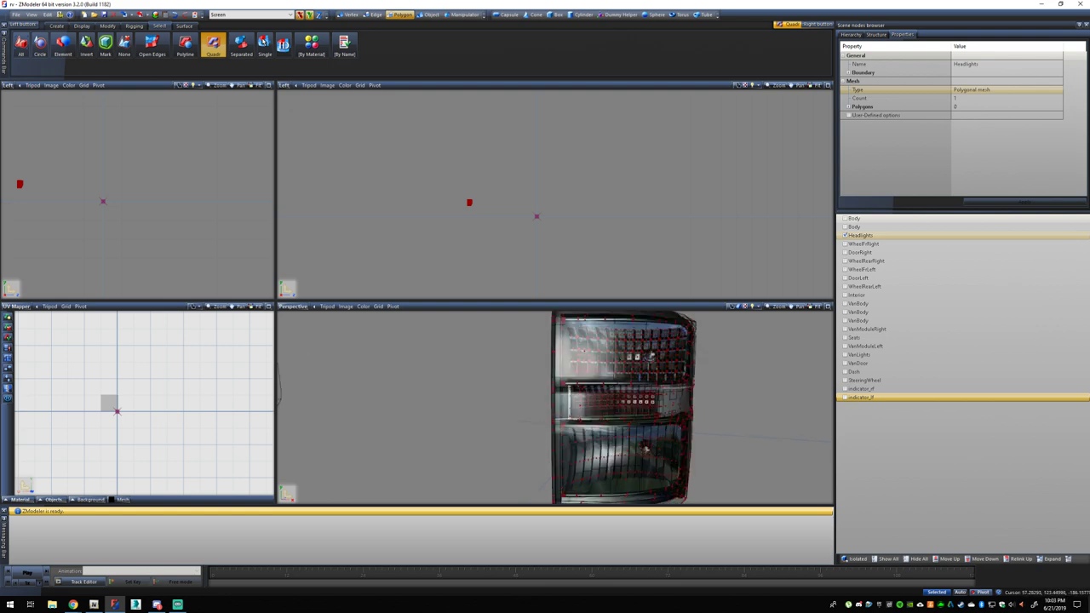
click(241, 44)
scroll(630, 364, up, 5)
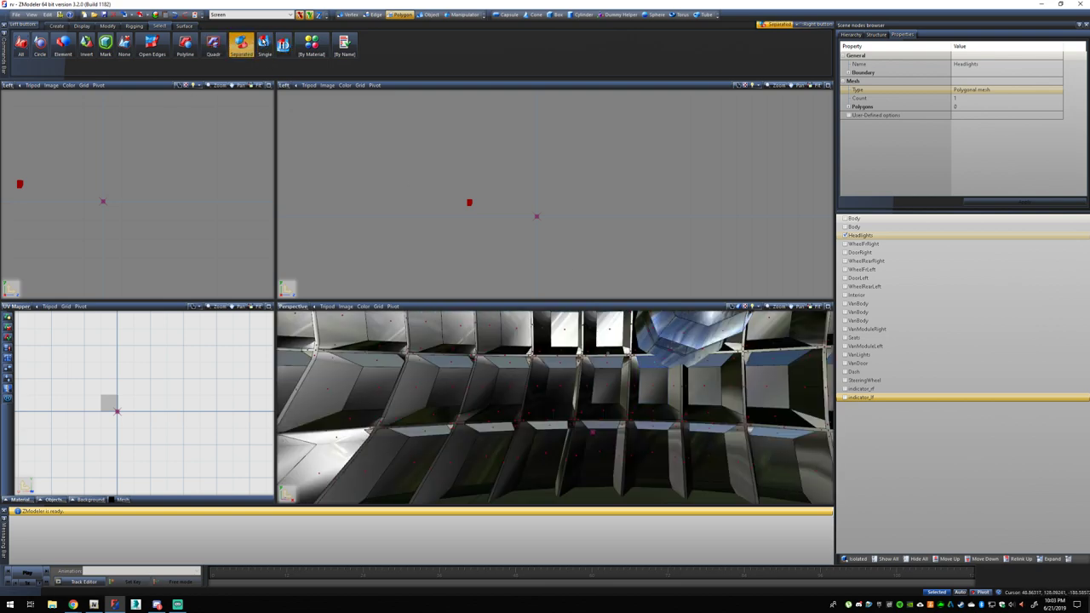
scroll(603, 347, down, 3)
click(606, 345)
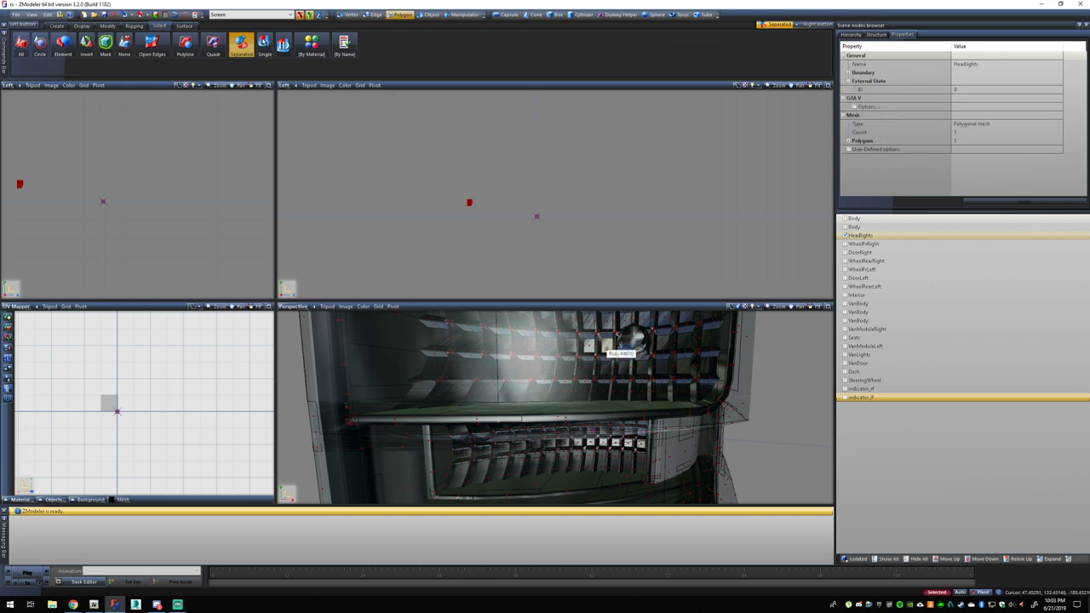
click(588, 346)
scroll(595, 373, down, 2)
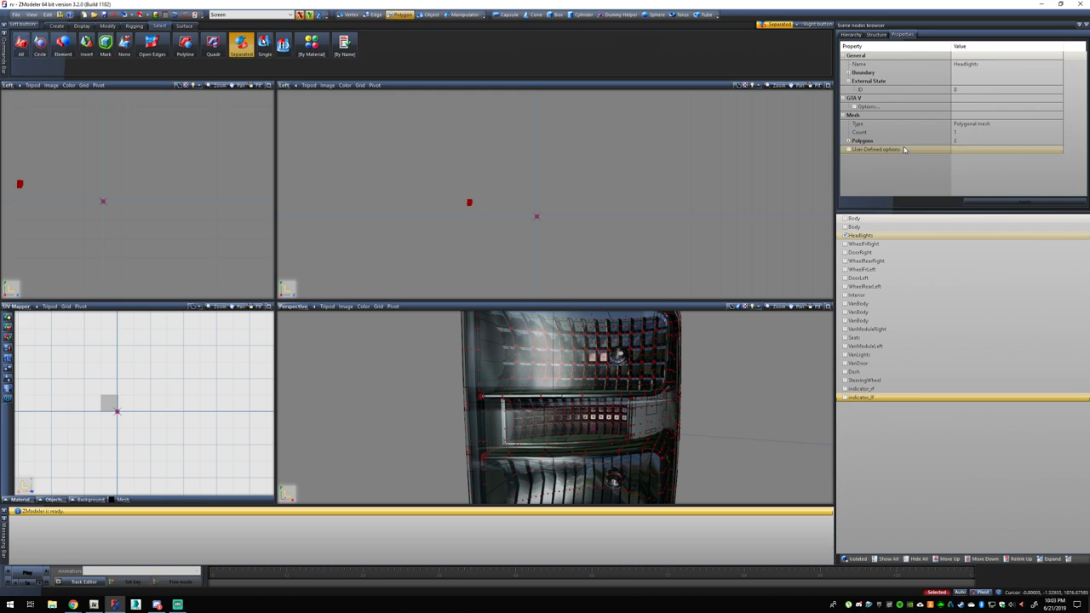
Expand the polygon properties of the two selected reflector squares to check their material.
click(877, 35)
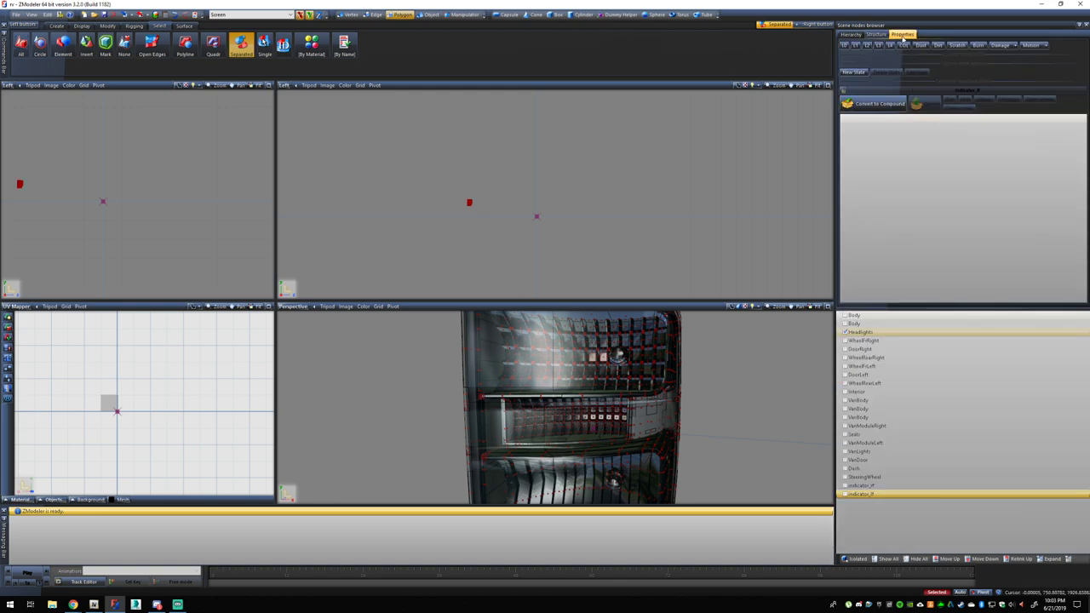
click(902, 34)
click(847, 141)
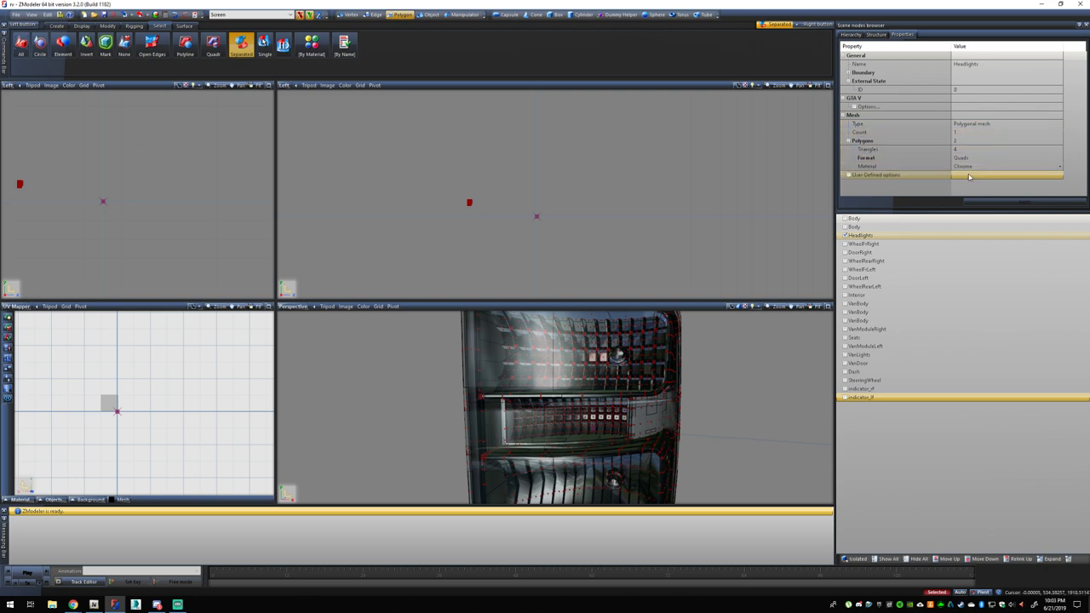
Select all polygons of the Headlights object that use the Chrome material.
click(312, 50)
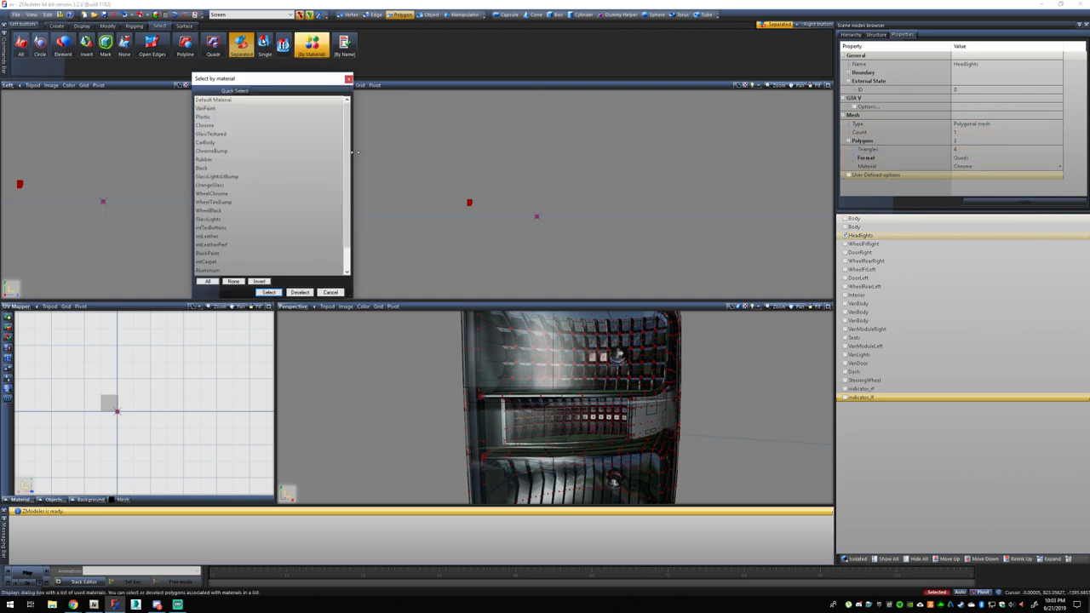
click(256, 125)
click(266, 291)
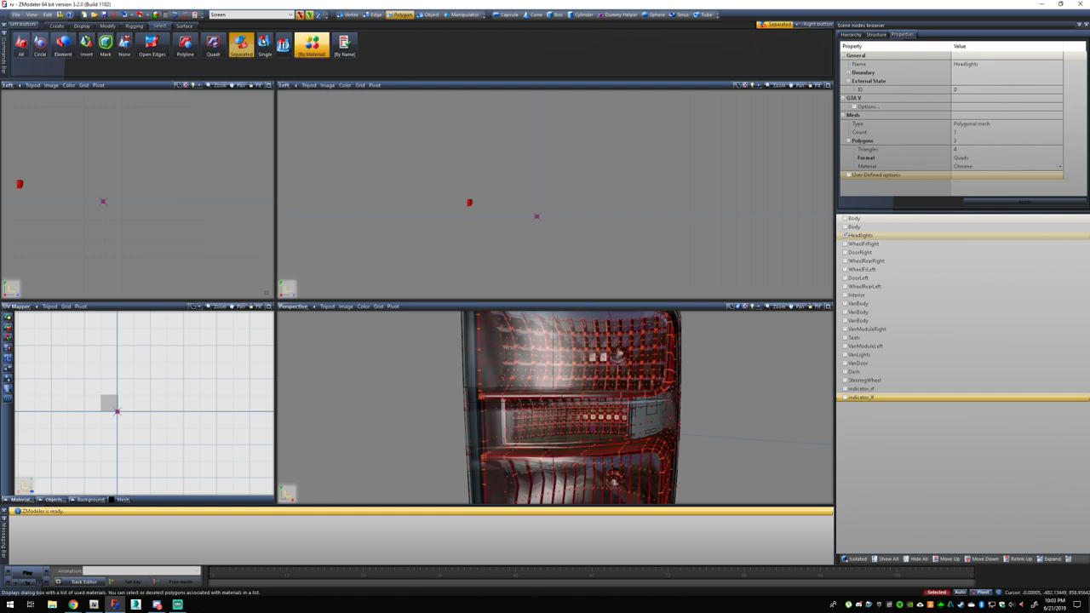
scroll(553, 404, down, 3)
scroll(481, 436, up, 3)
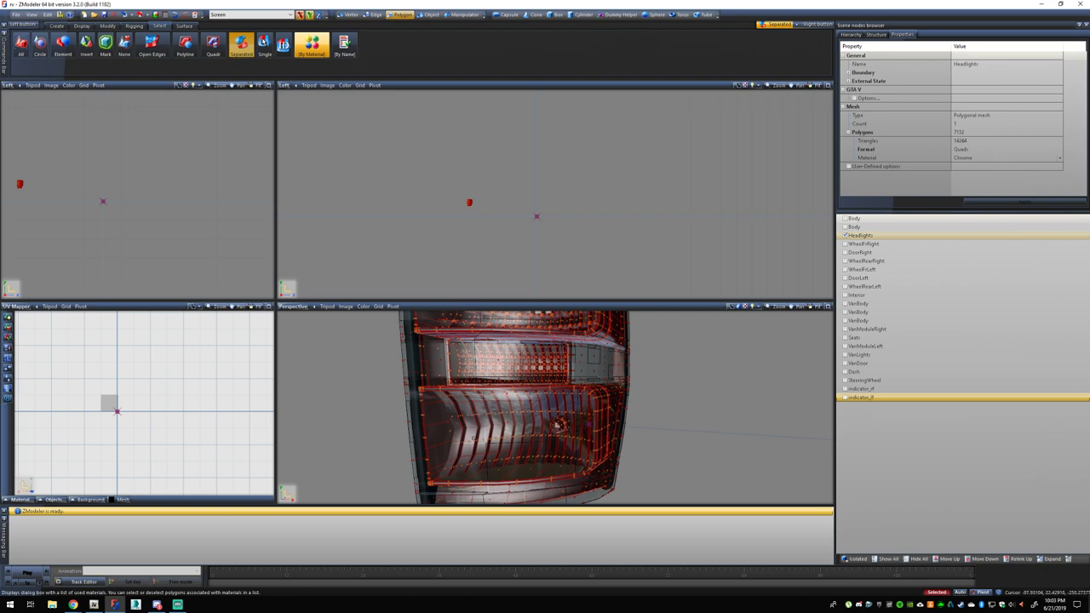
Detach the selected Chrome polygons of both headlights into a separate object.
scroll(555, 407, down, 3)
scroll(554, 407, up, 1)
middle_drag(425, 408, 462, 411)
click(107, 26)
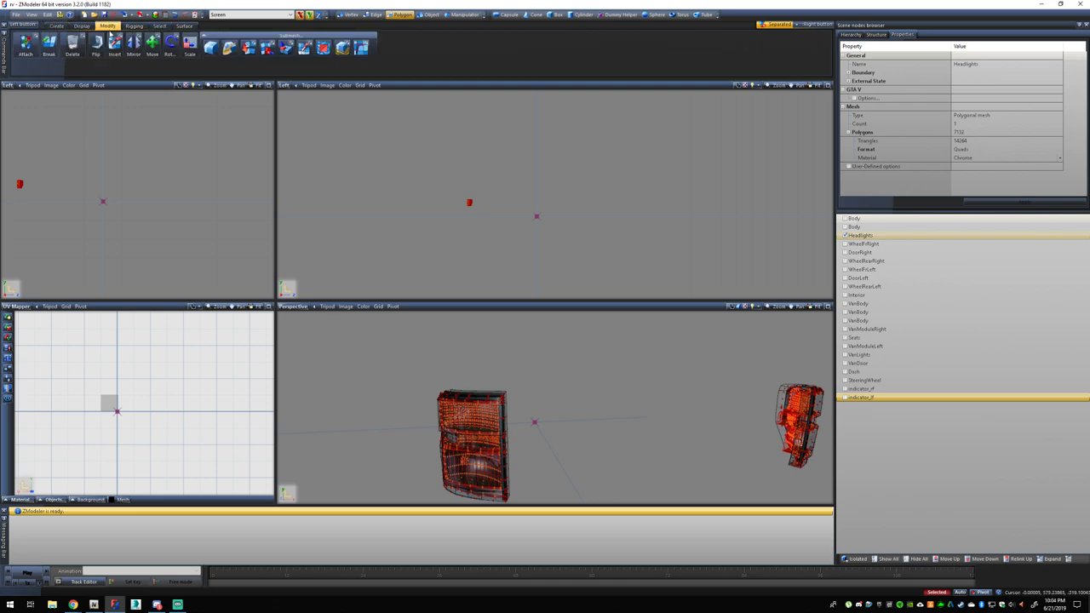
click(266, 47)
click(535, 360)
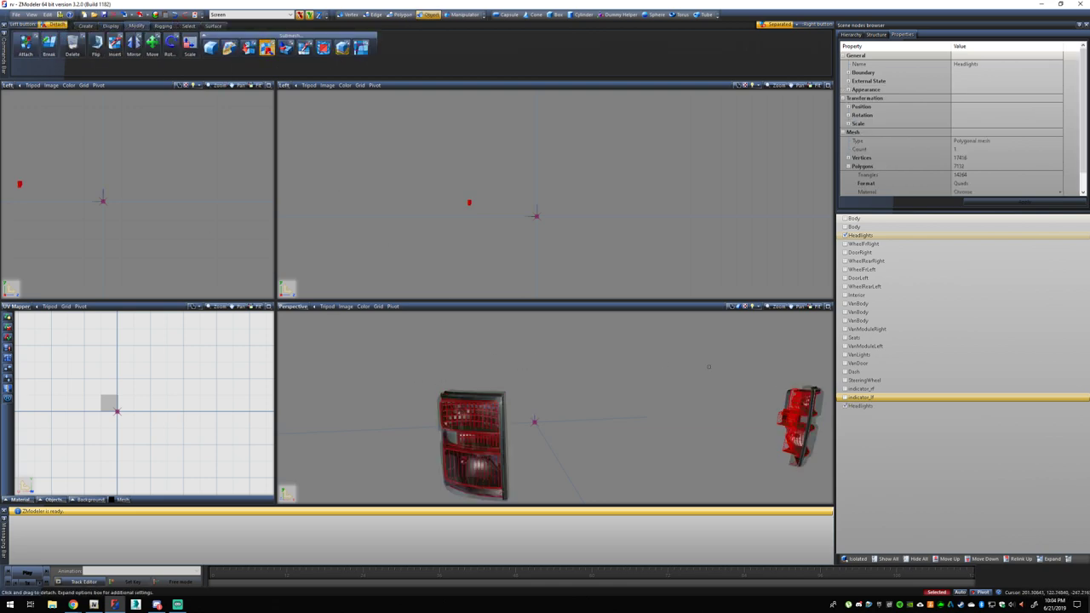
Inspect the detached chrome reflectors up close and toggle their visibility to compare them with the remaining headlight shell.
click(845, 408)
click(845, 408)
middle_drag(673, 354, 620, 365)
click(536, 389)
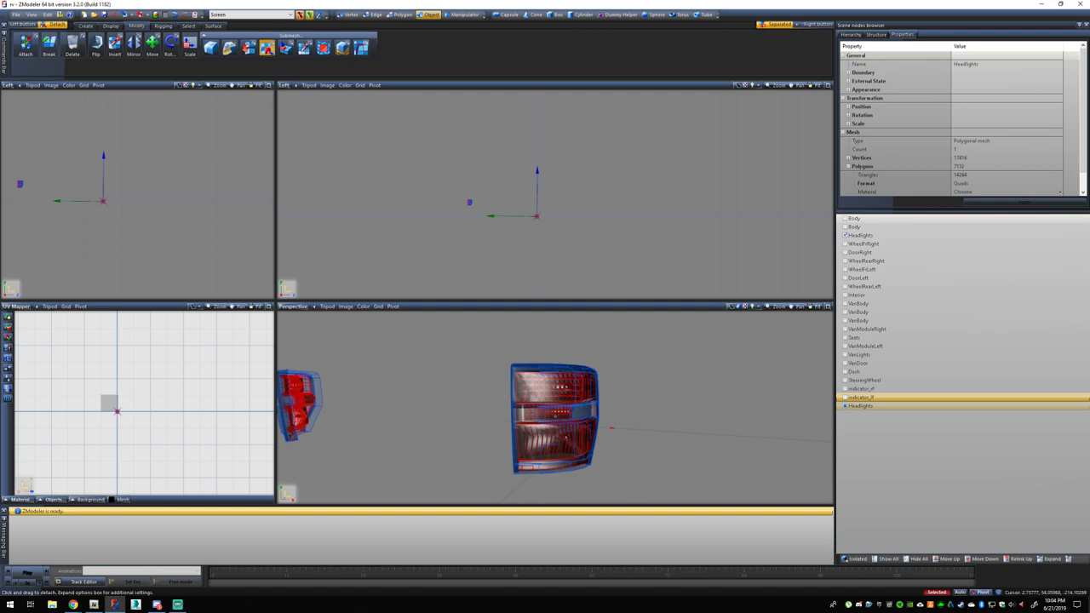
scroll(536, 400, up, 5)
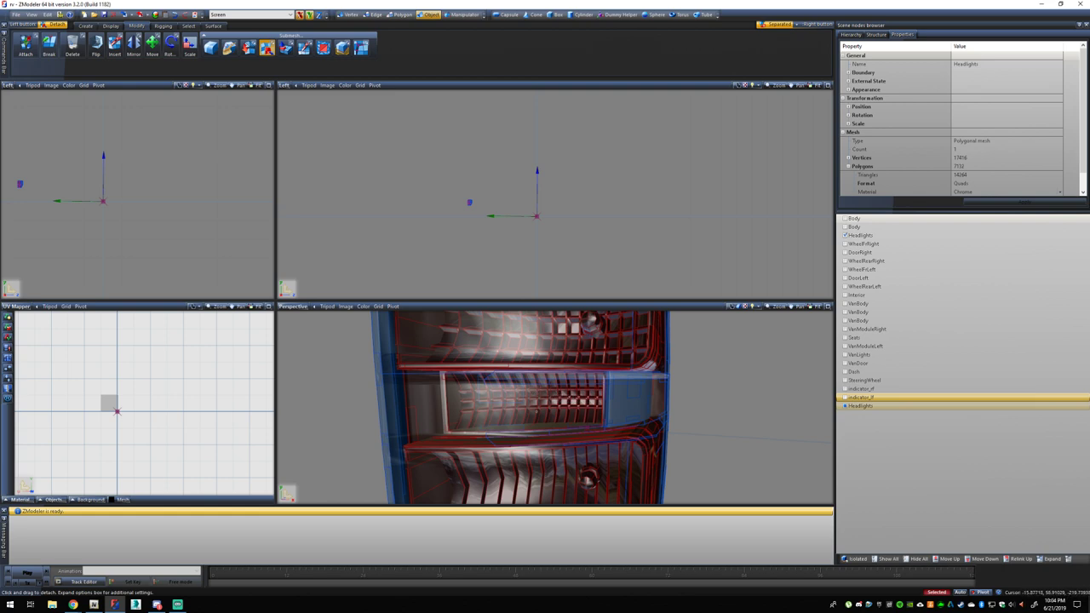
scroll(536, 411, down, 4)
click(845, 406)
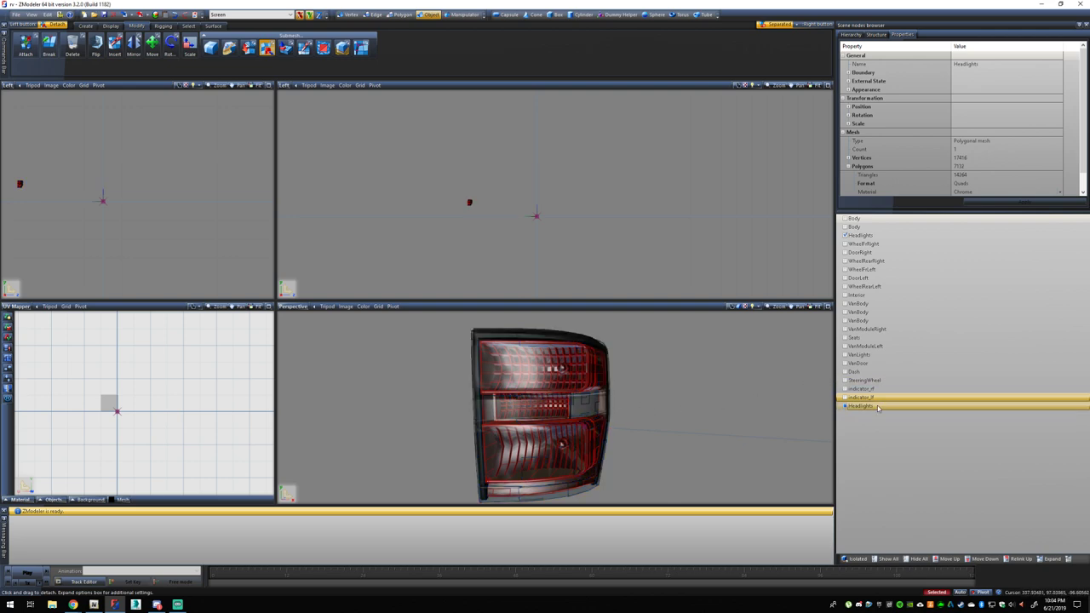
click(845, 398)
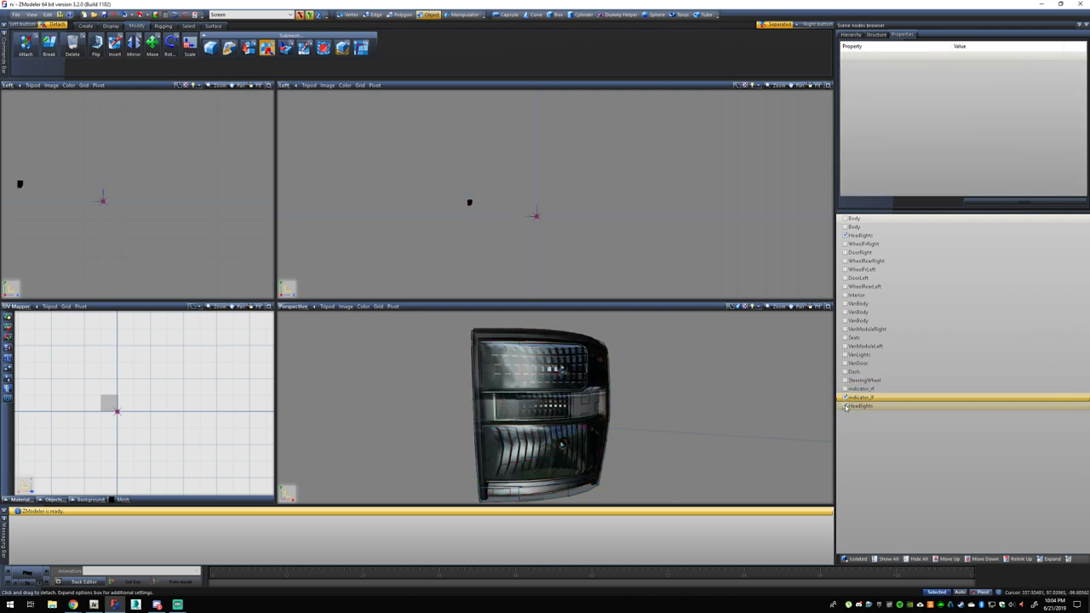
click(845, 405)
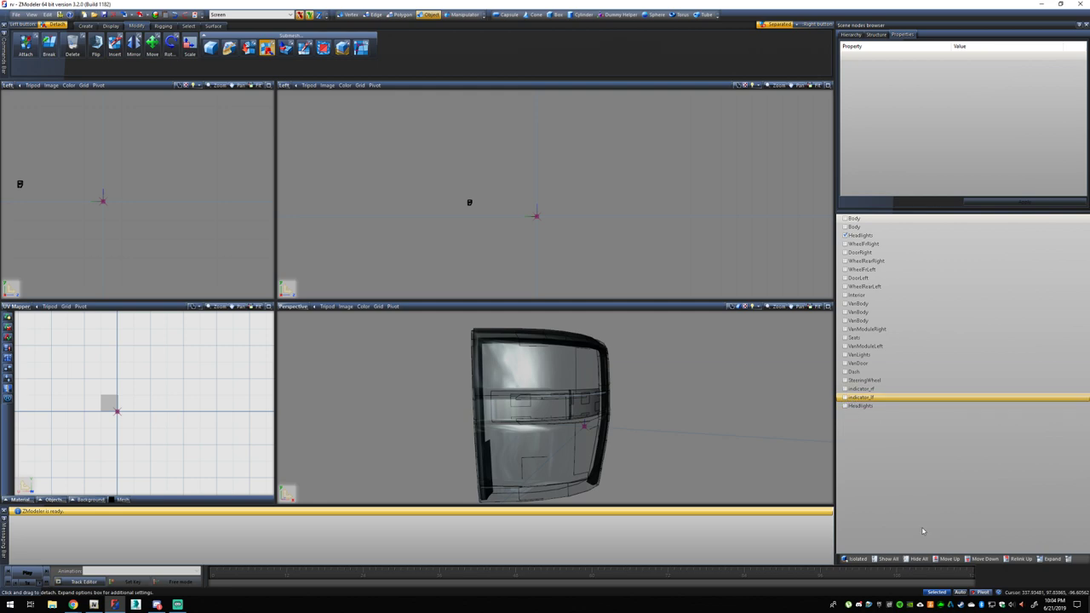
Hide all objects, show the two Body objects, and look over the front of the cab.
click(916, 558)
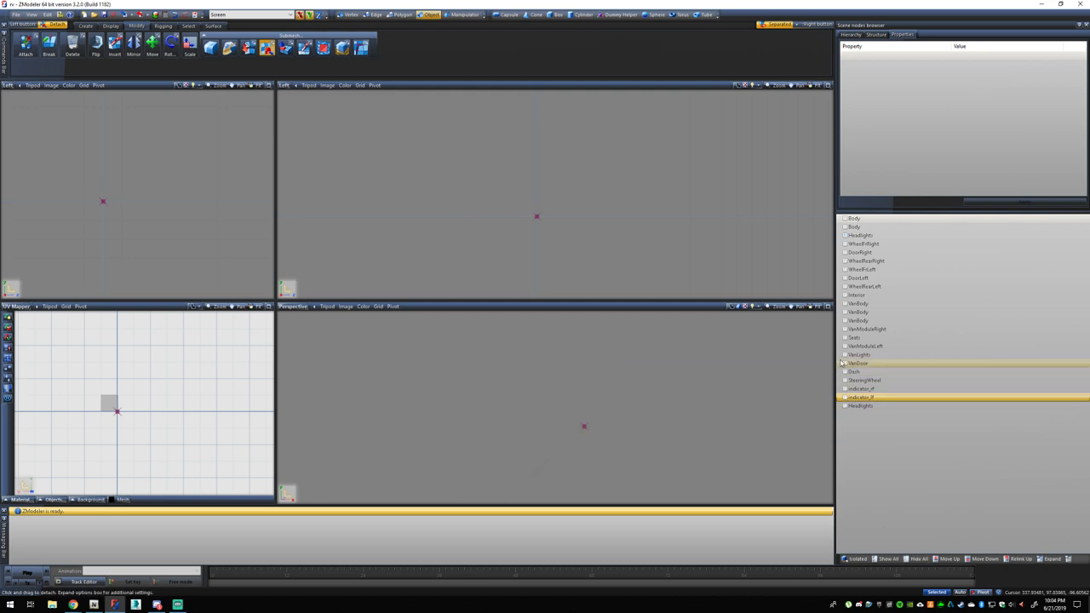
click(844, 219)
middle_drag(637, 392, 511, 409)
scroll(712, 385, up, 3)
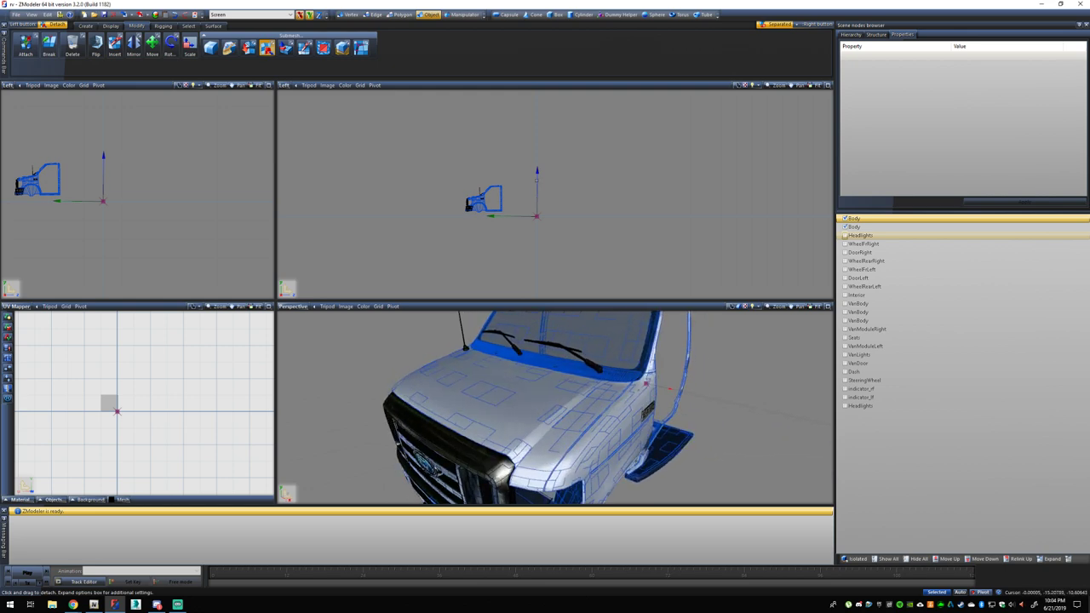
key(Escape)
click(400, 14)
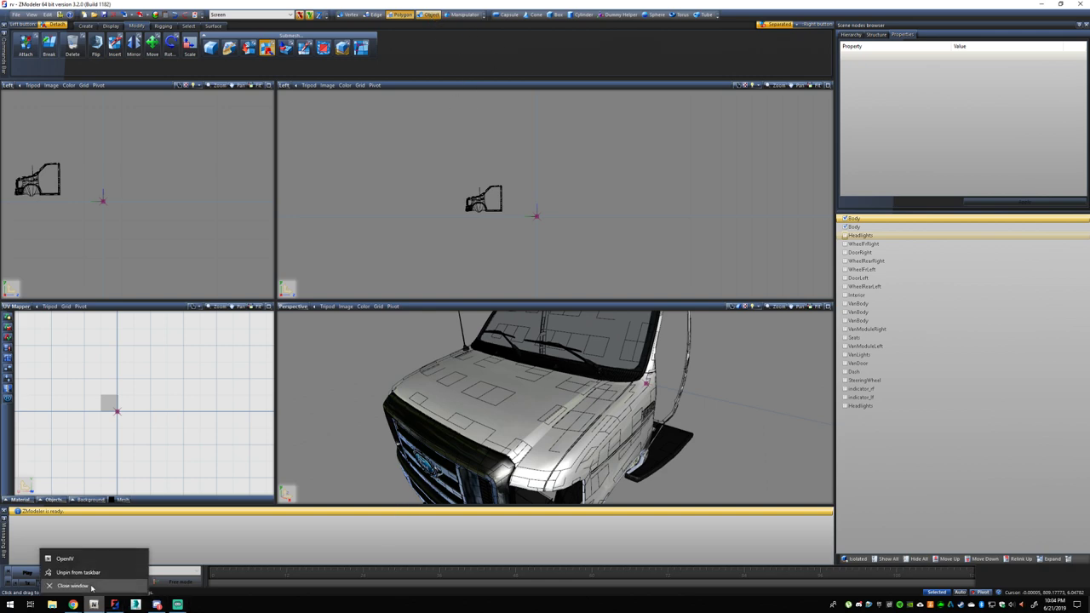
mouse_move(75, 606)
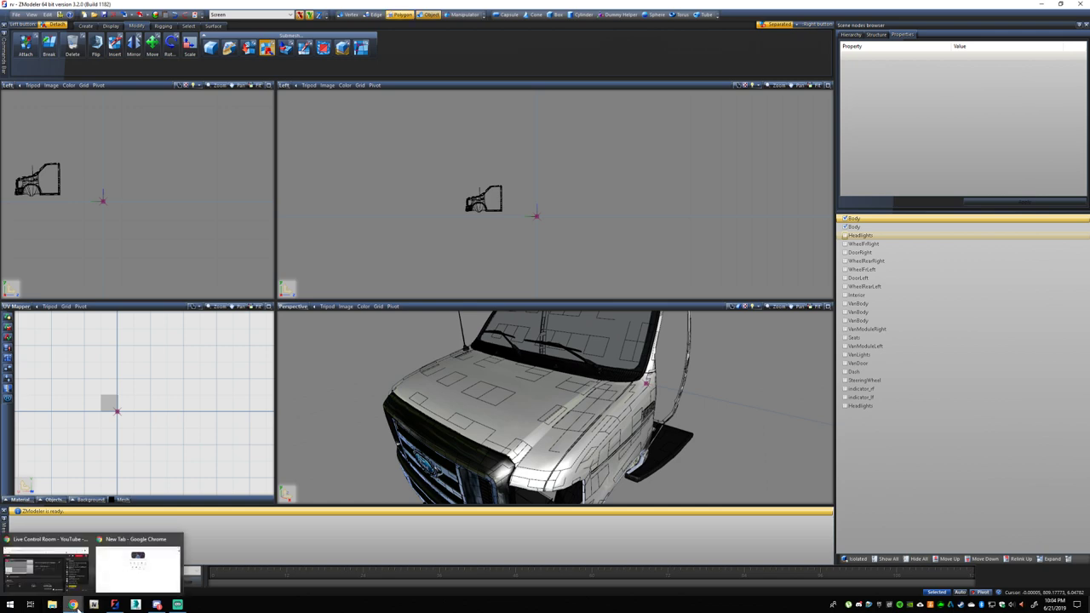
click(176, 539)
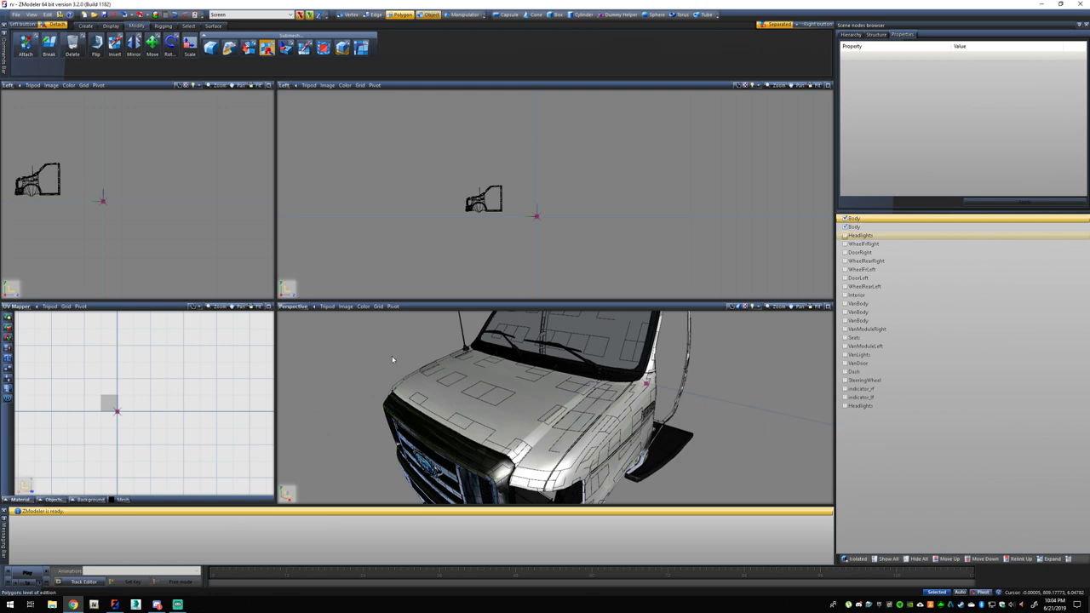
click(162, 588)
drag(428, 0, 380, 188)
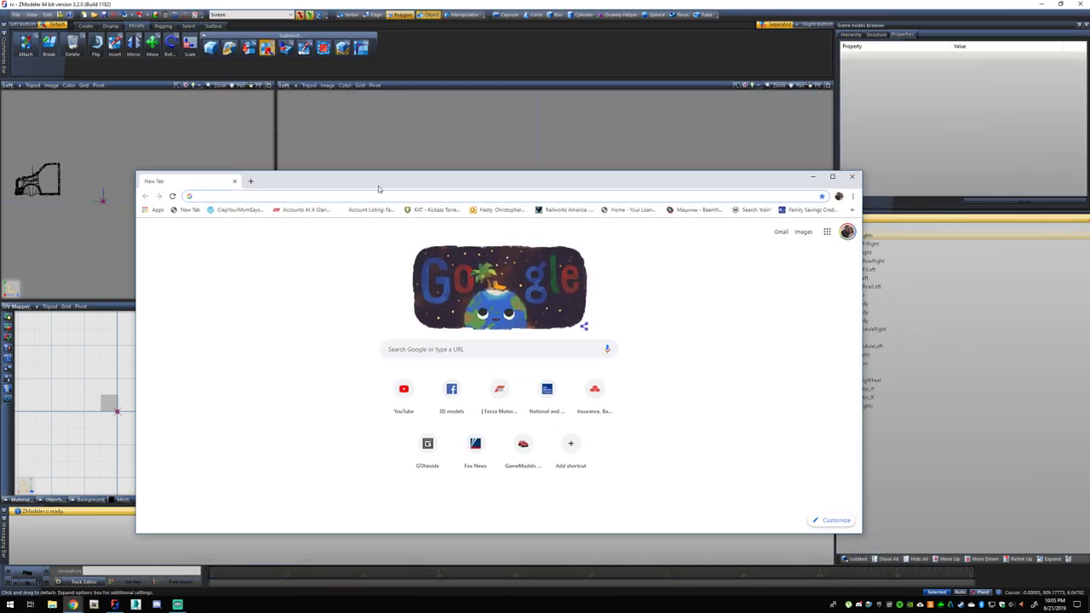
double_click(380, 187)
click(1041, 5)
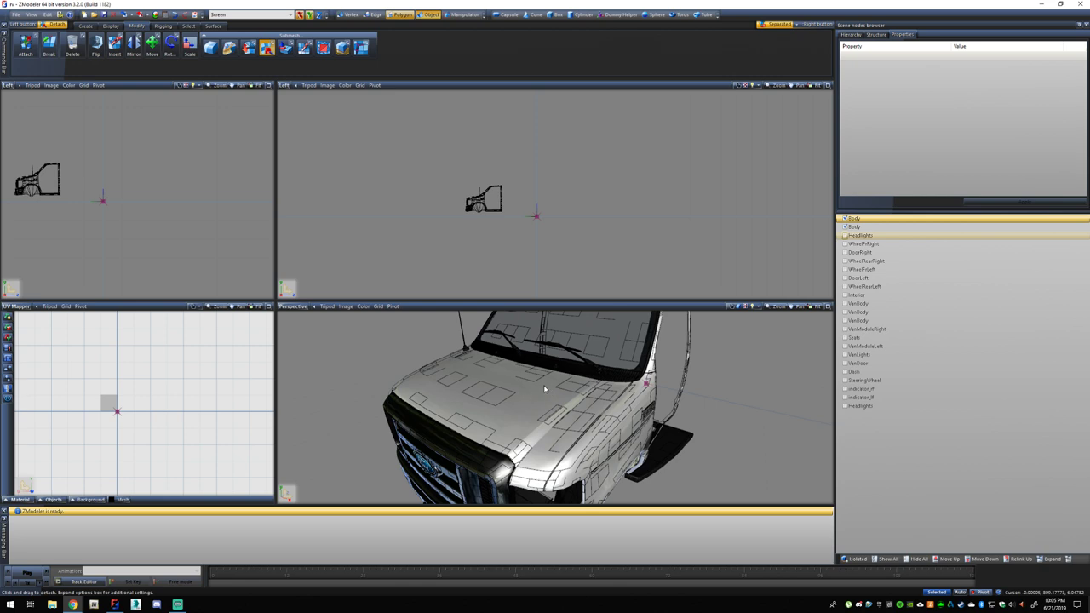
scroll(444, 373, down, 3)
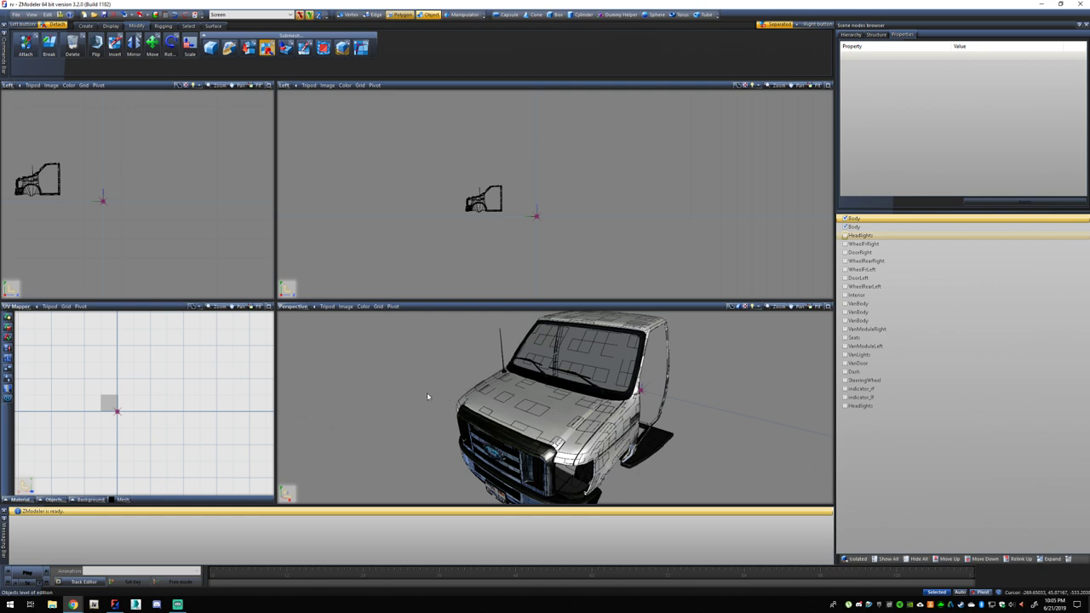
right_click(398, 605)
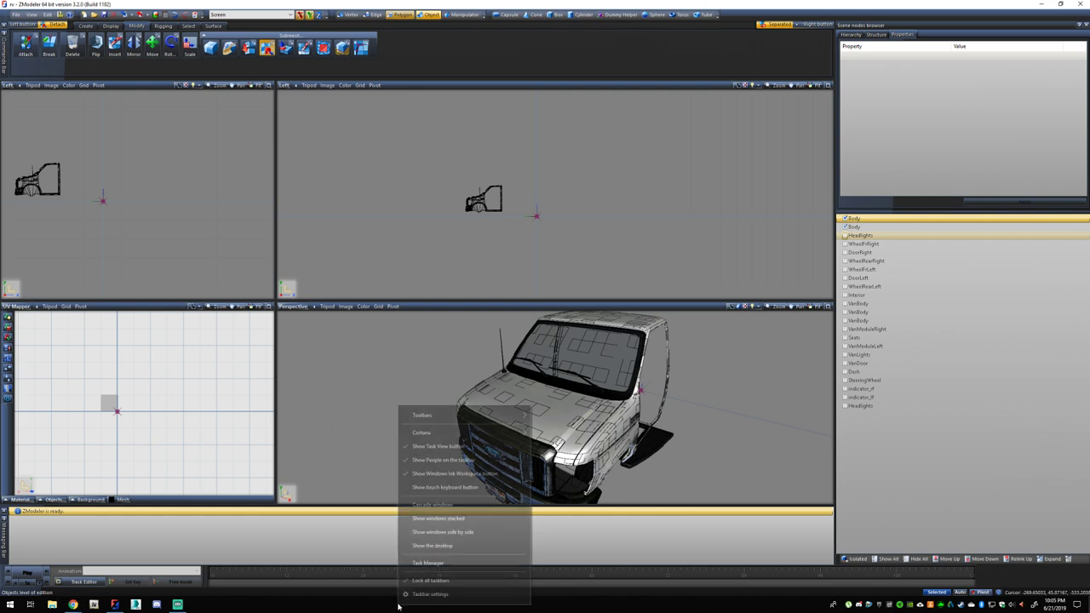
click(417, 564)
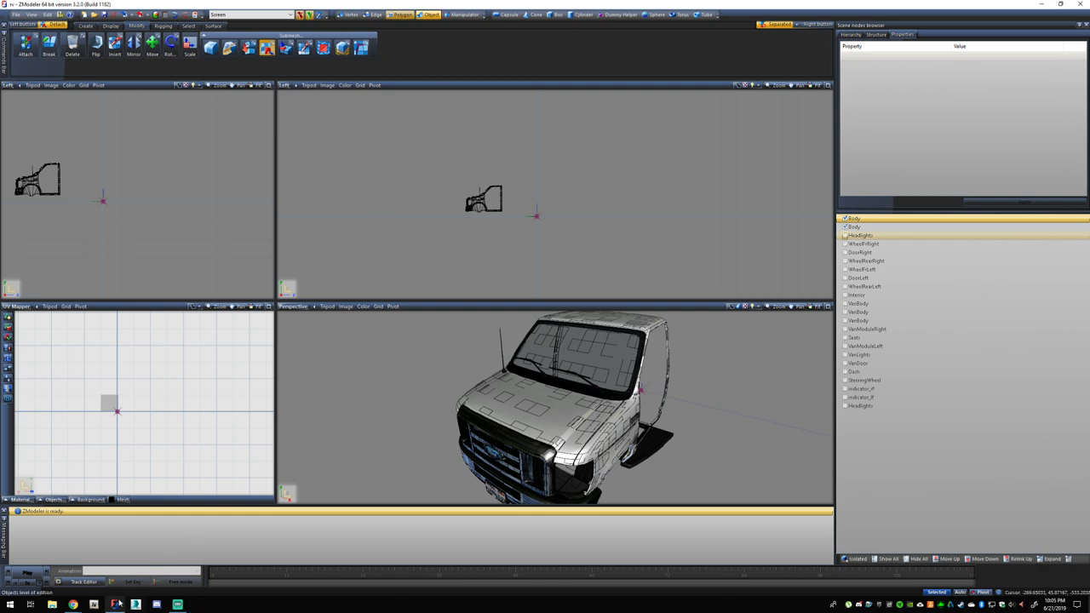
mouse_move(74, 605)
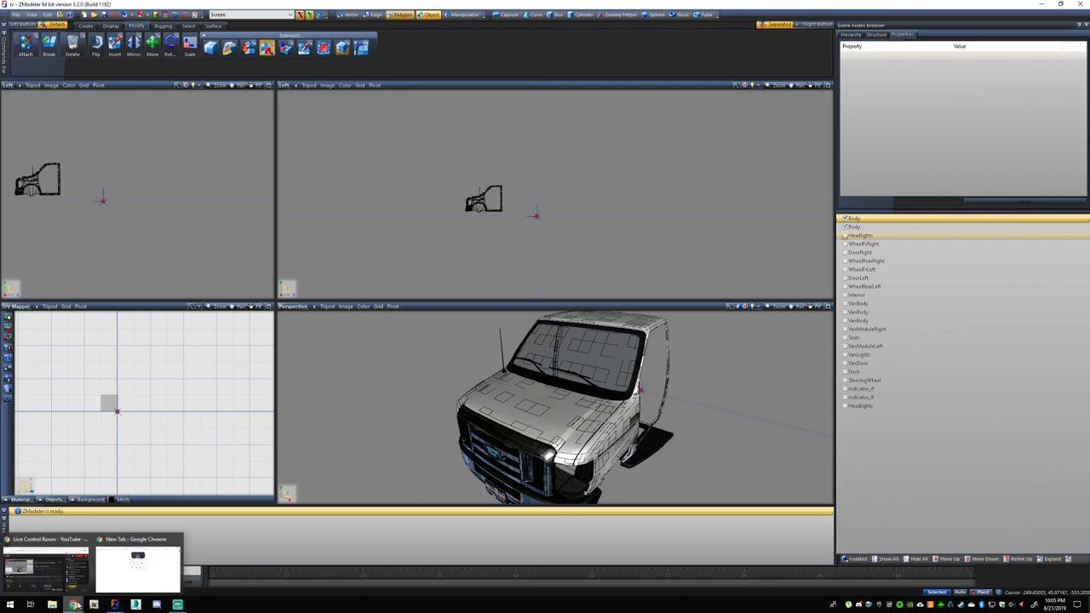
click(136, 566)
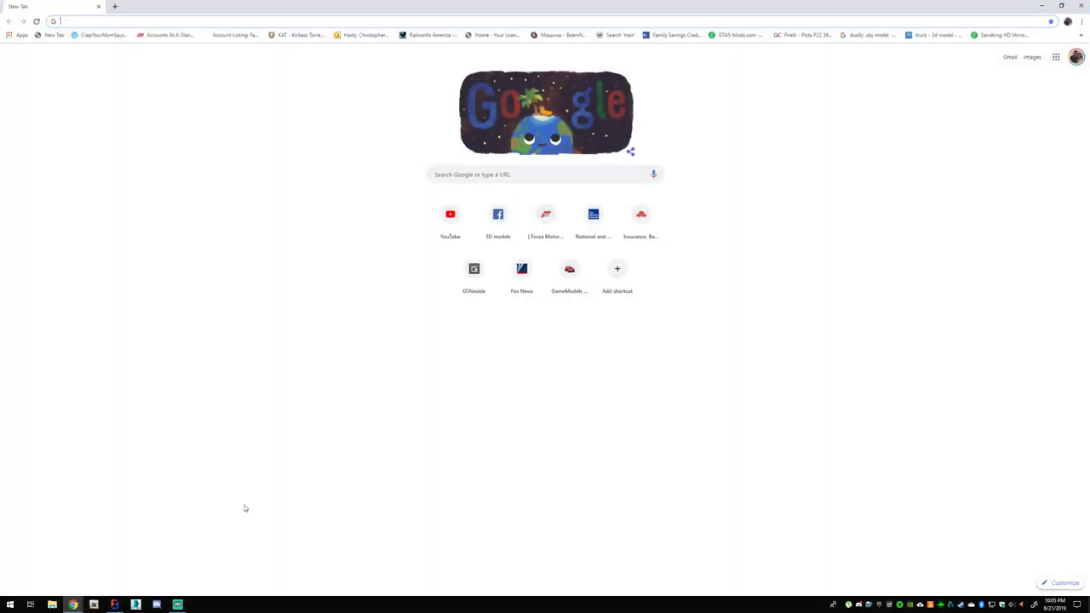
click(1040, 6)
Hide both Body objects and check the original Headlights object by toggling its visibility.
middle_drag(774, 408, 655, 407)
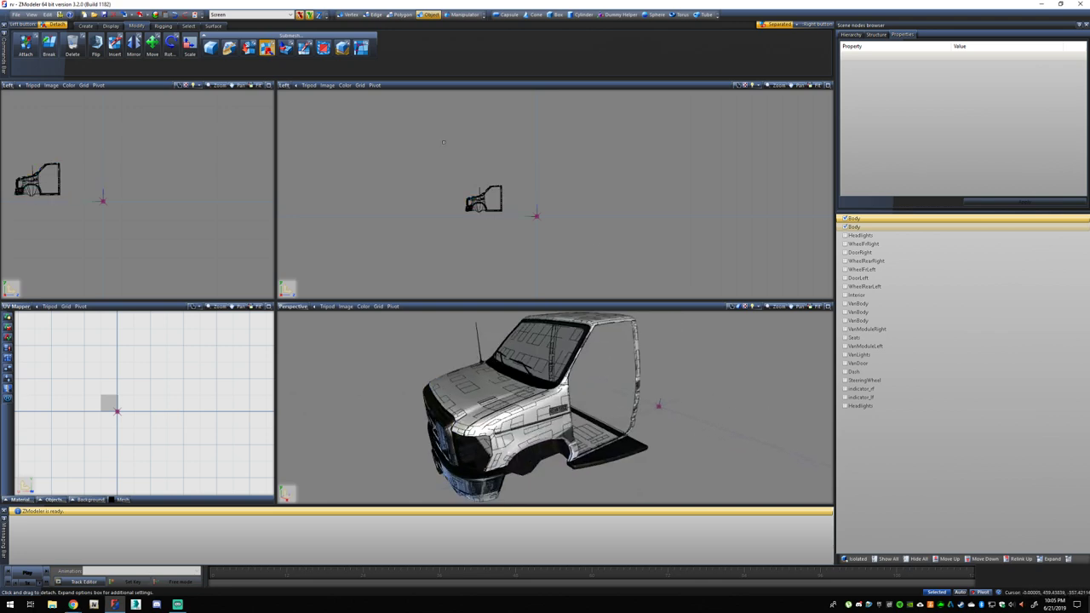
click(846, 227)
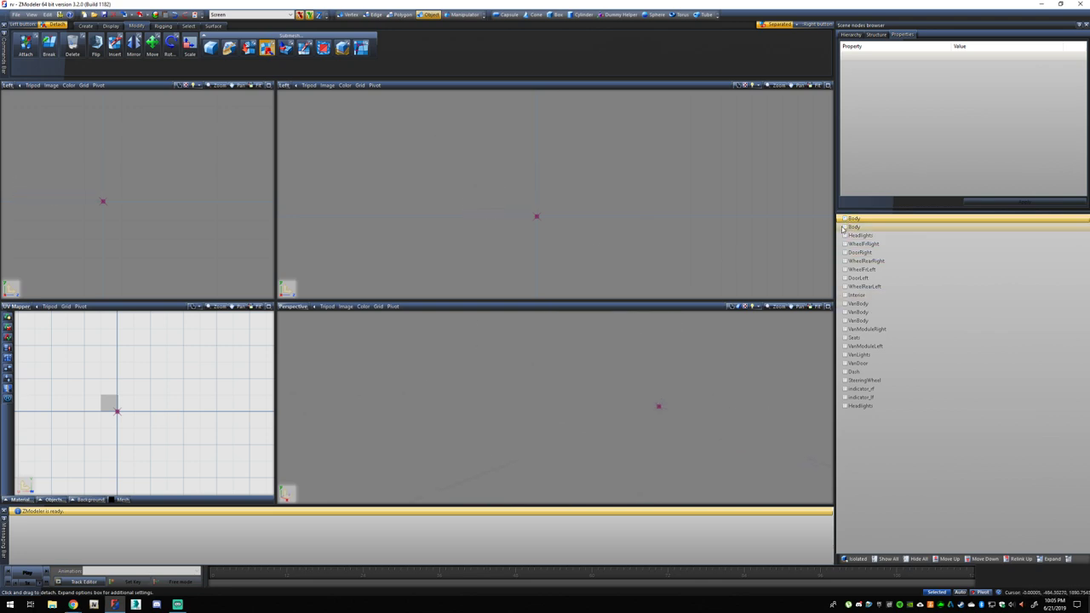
click(845, 235)
click(845, 236)
Rename the original Headlights object to headlights.
click(885, 236)
drag(887, 236, 818, 237)
text(head)
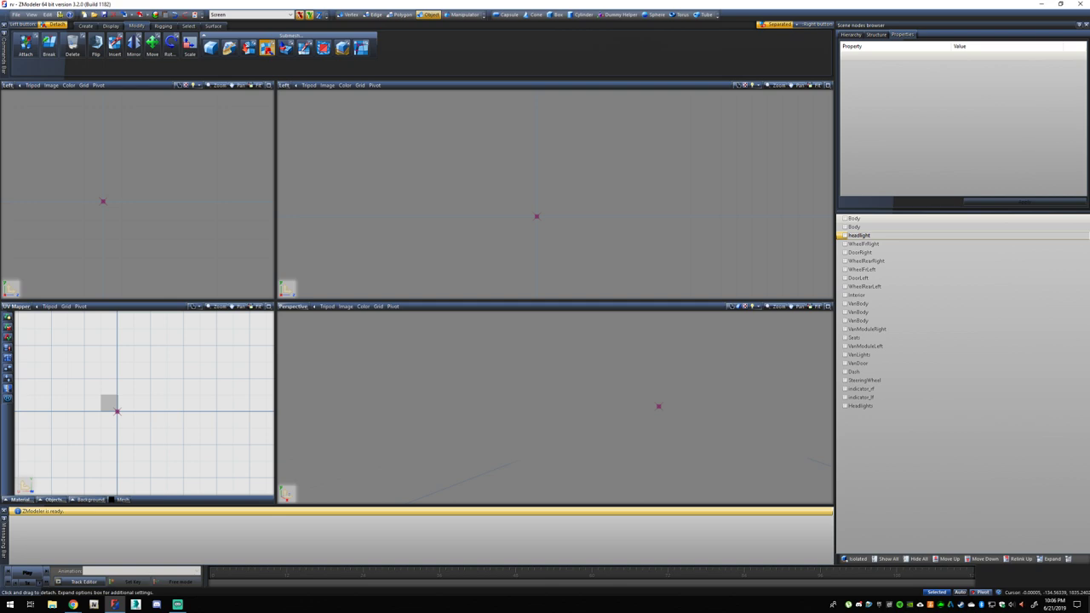
text(lights)
key(Return)
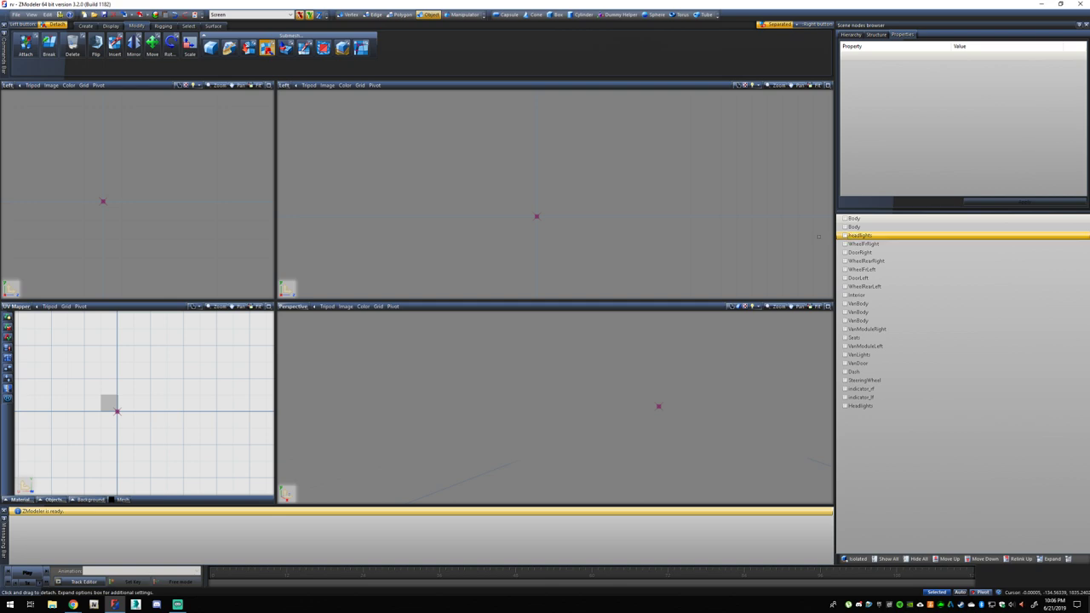
Check the renamed headlights object, then display only WheelFrRight and view its hub and tire tread up close.
click(845, 236)
click(845, 236)
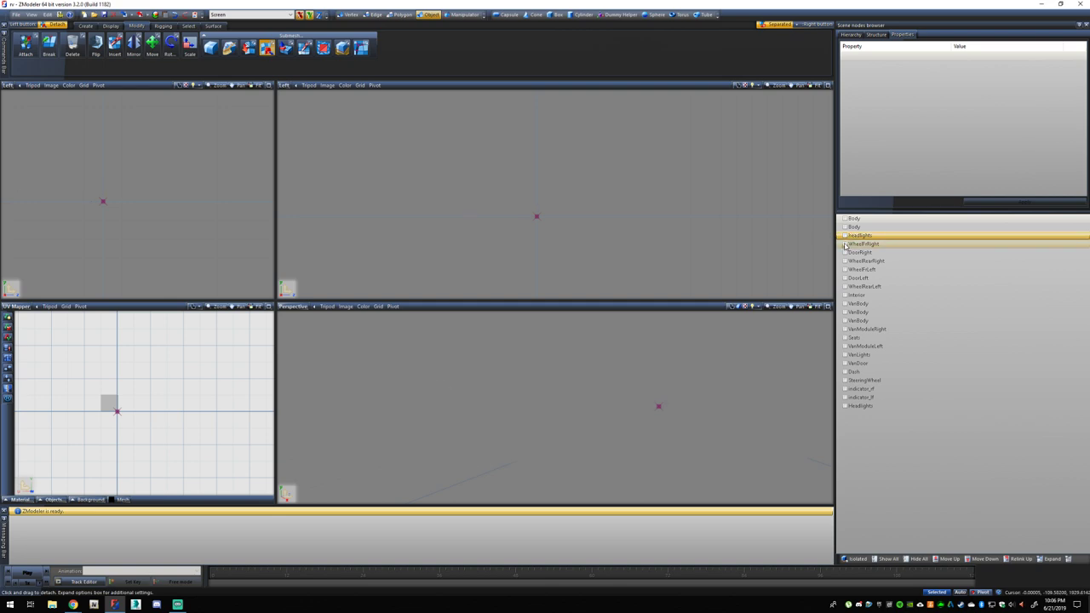
click(844, 244)
scroll(583, 395, up, 2)
middle_drag(583, 396, 624, 441)
scroll(625, 438, up, 2)
middle_drag(552, 416, 580, 412)
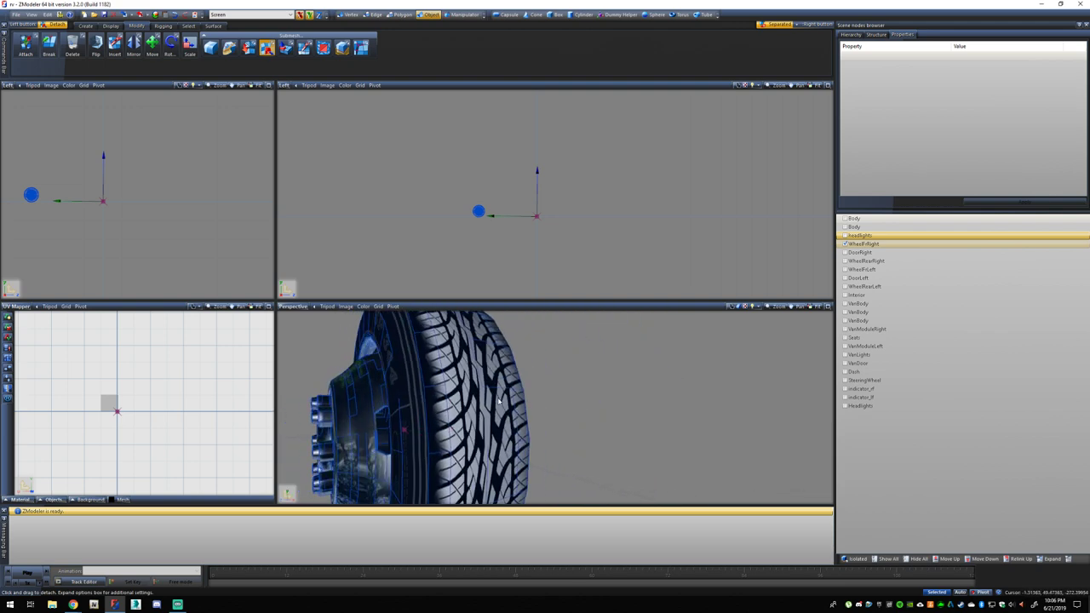
Look over the WheelFrRight object from farther away, toggle its visibility, and leave it hidden.
middle_drag(474, 386, 498, 389)
scroll(509, 404, down, 2)
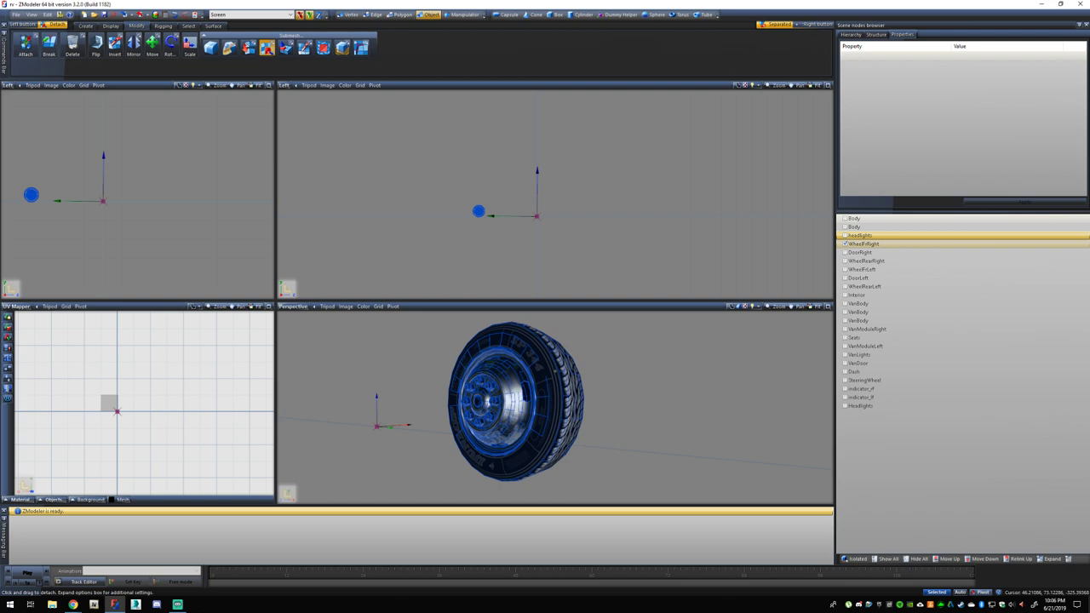
click(855, 354)
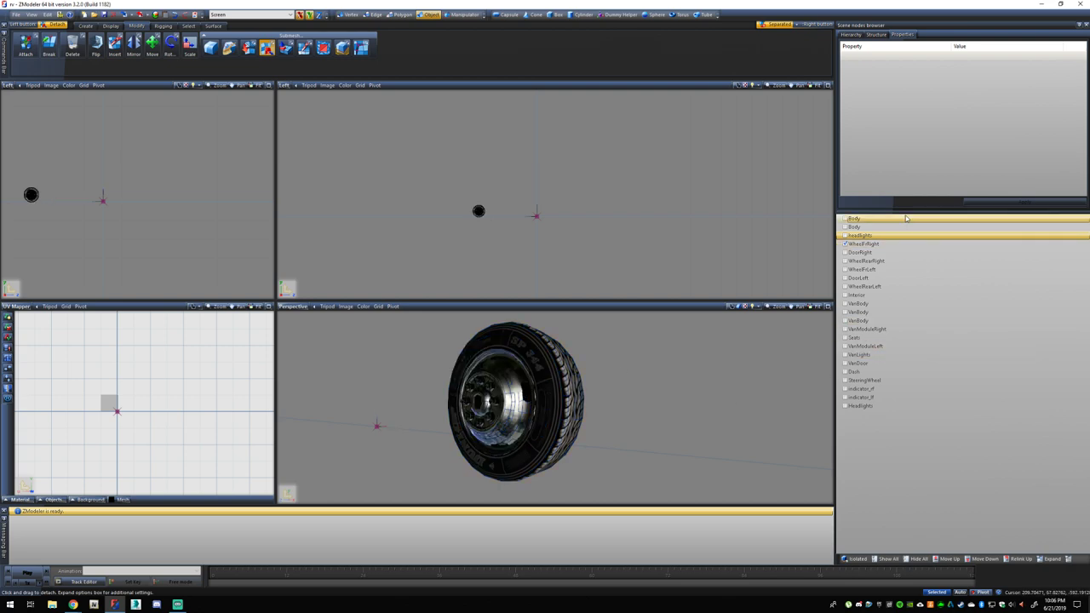
click(845, 244)
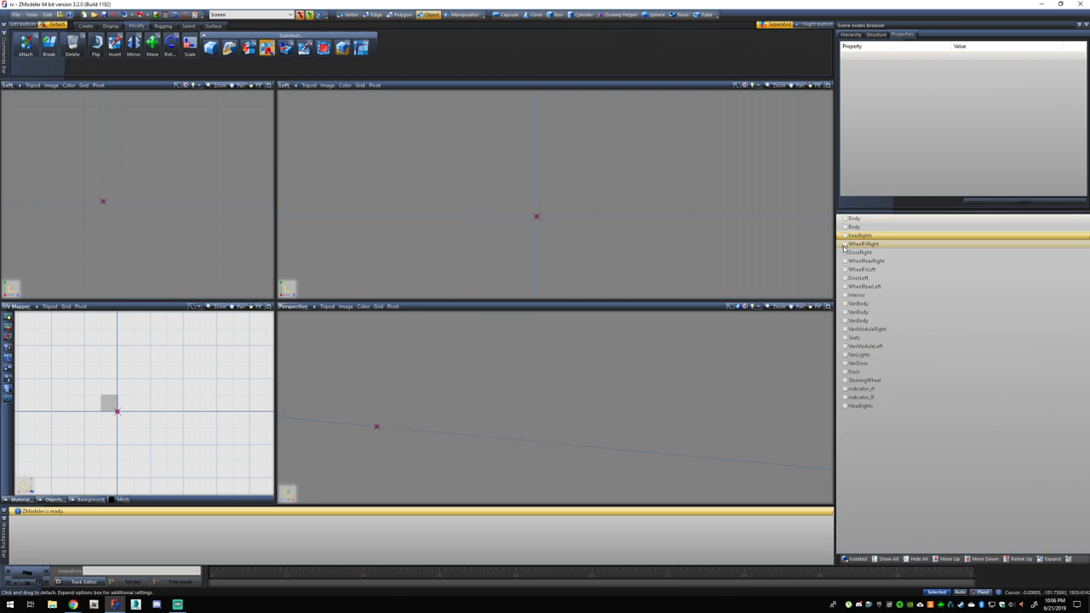
click(844, 244)
click(845, 245)
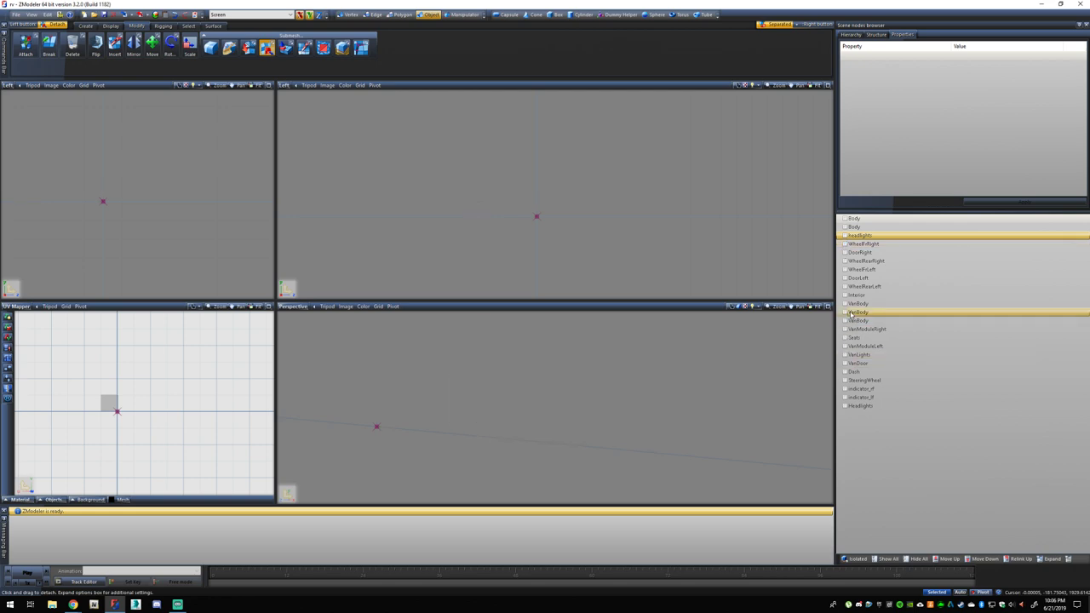
Move WheelFrRight, WheelRearRight and WheelRearLeft to the end of the object list.
drag(851, 244, 879, 456)
drag(883, 253, 861, 452)
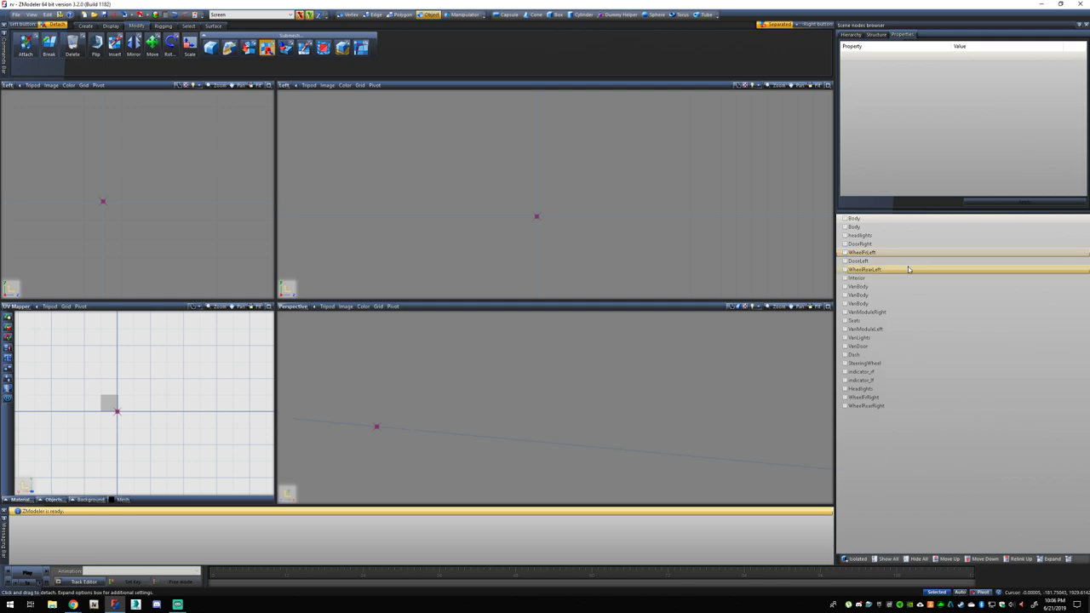
drag(872, 272, 907, 440)
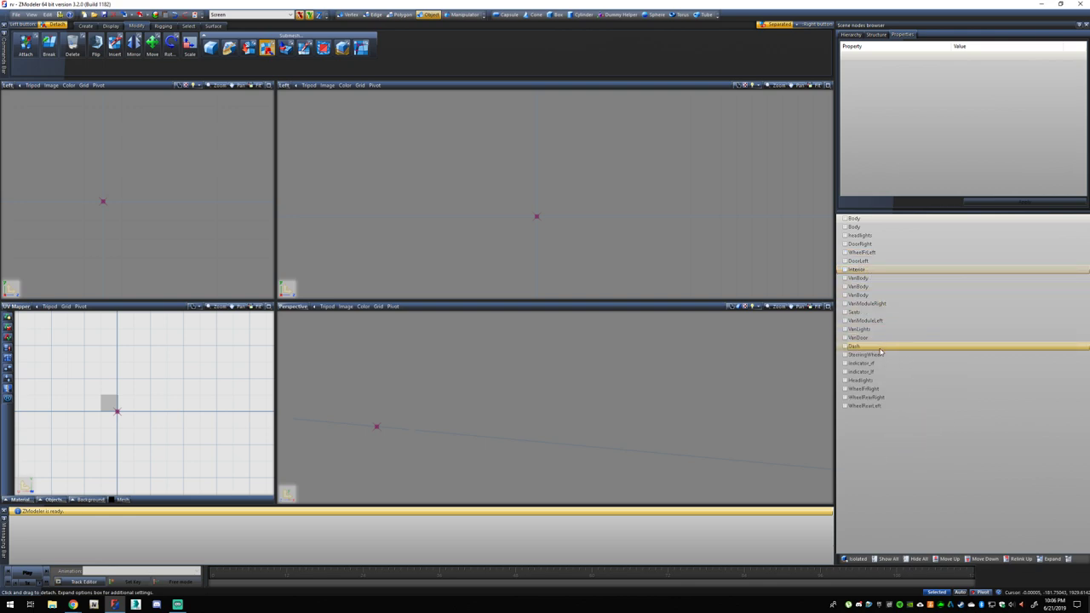
Display only DoorRight, view its inner side, and switch to polygon-level editing.
click(846, 239)
click(845, 236)
click(845, 245)
middle_drag(520, 391, 620, 380)
click(587, 402)
click(402, 15)
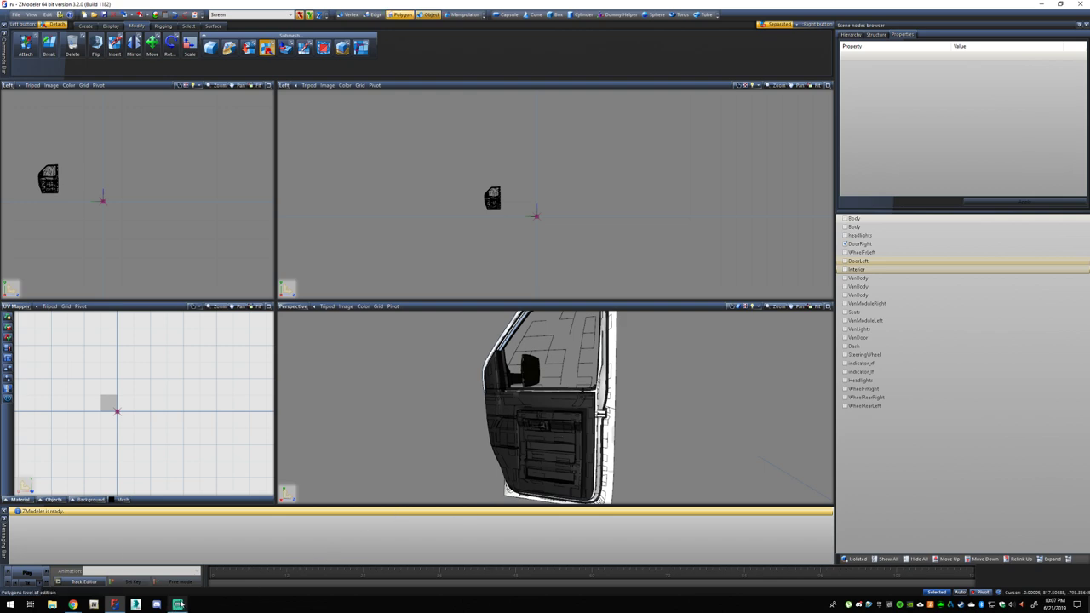
mouse_move(180, 606)
click(140, 579)
click(456, 213)
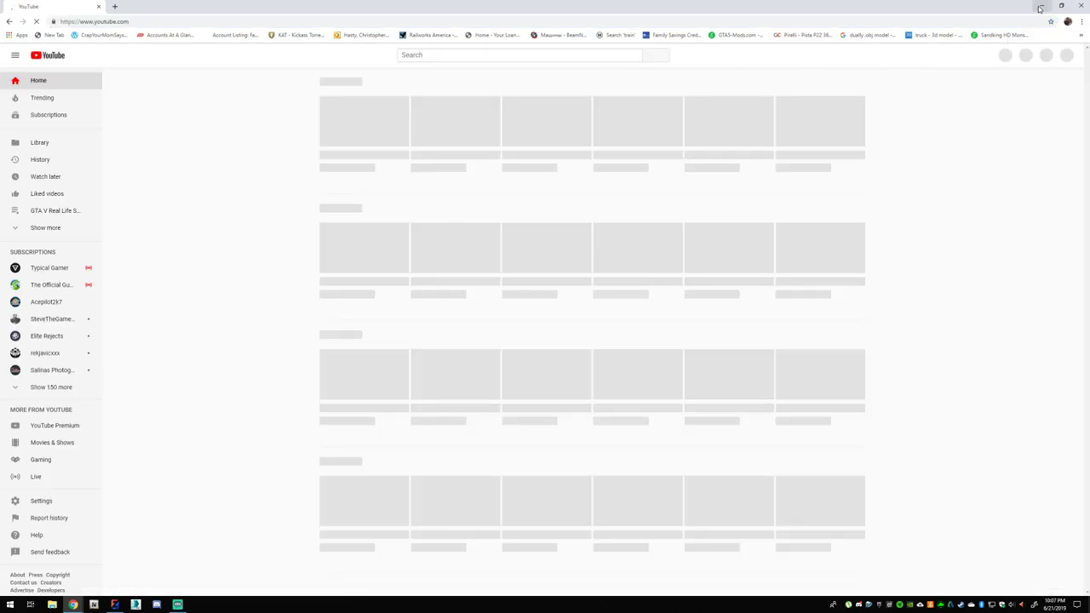
click(1039, 7)
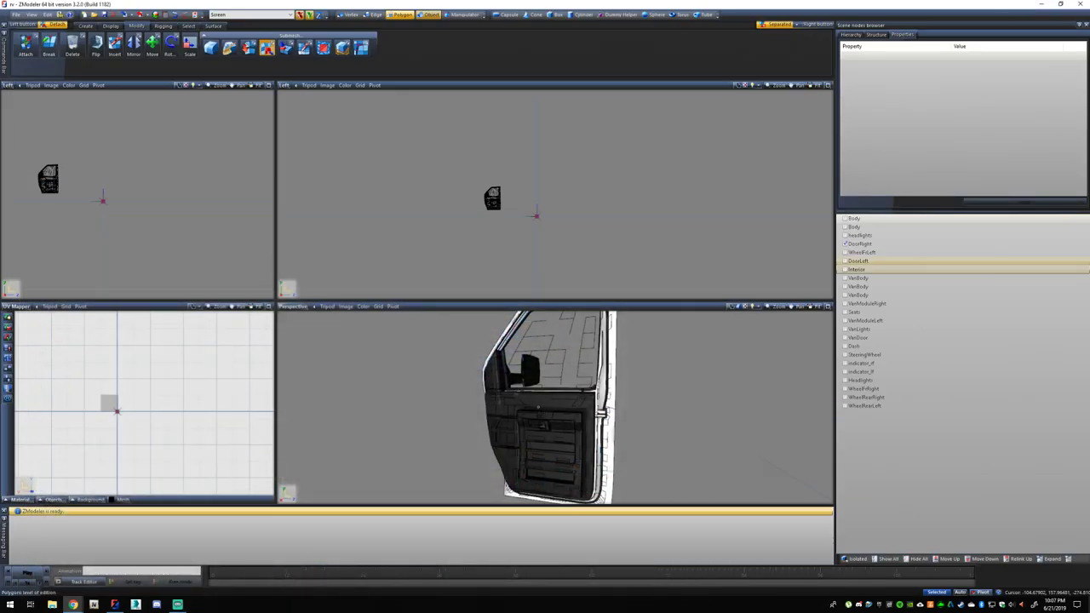
scroll(559, 390, down, 5)
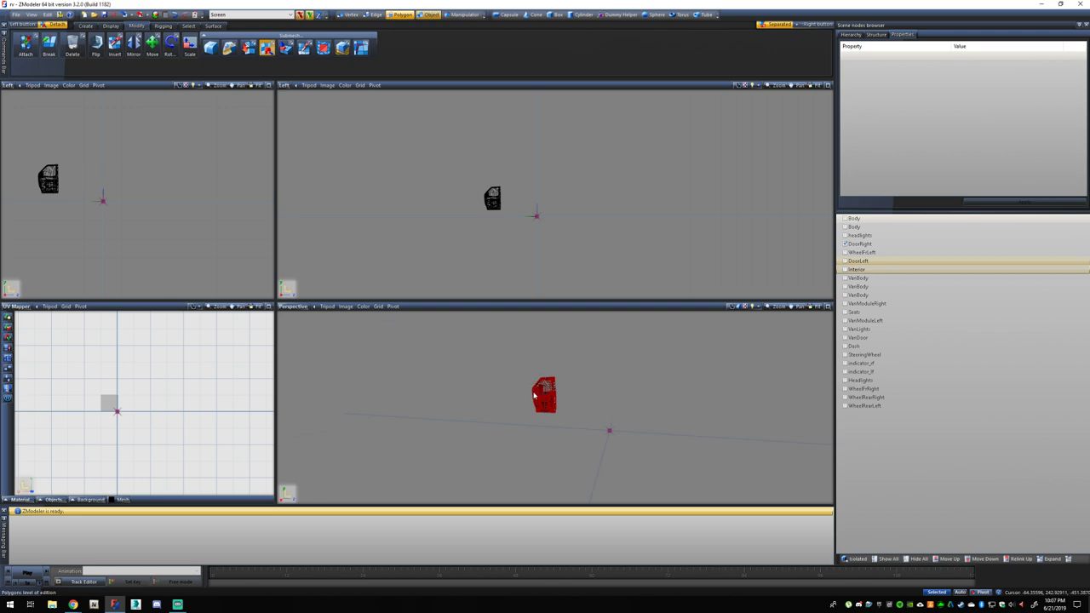
right_click(323, 609)
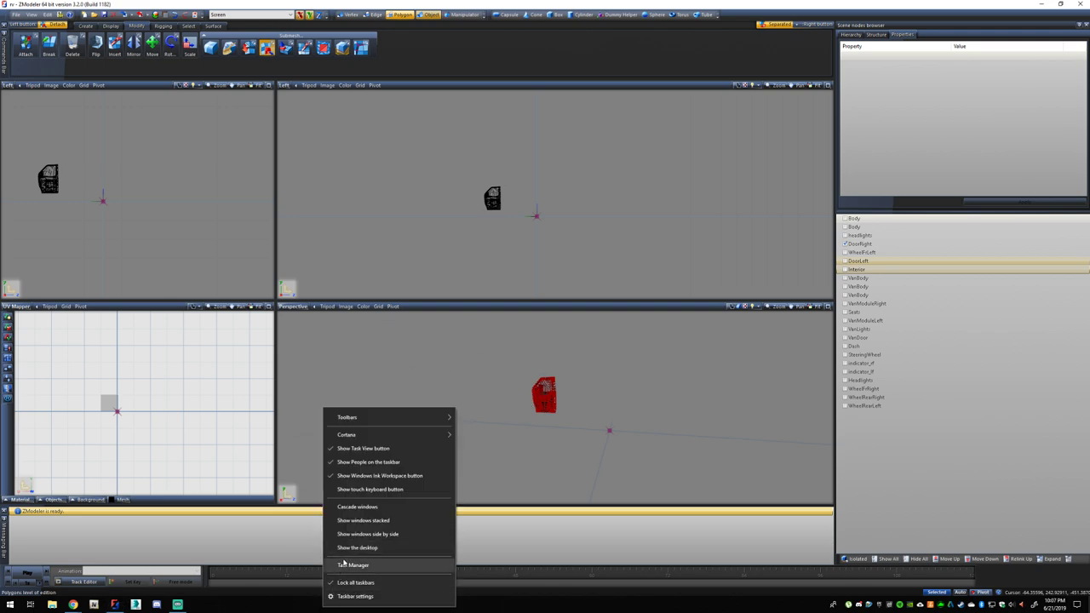
click(247, 608)
key(super+e)
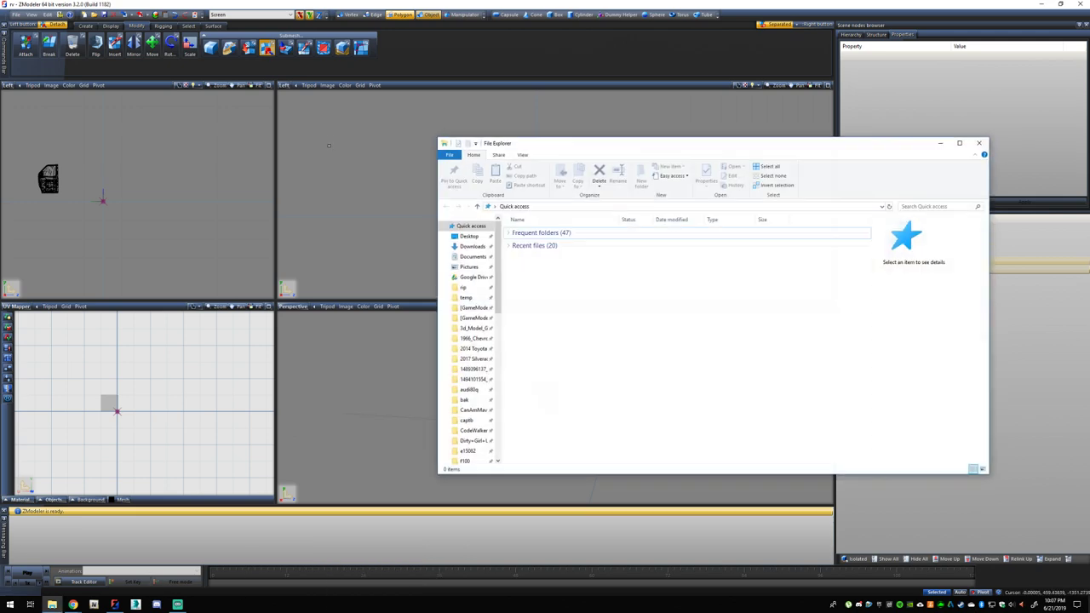
drag(572, 152, 379, 0)
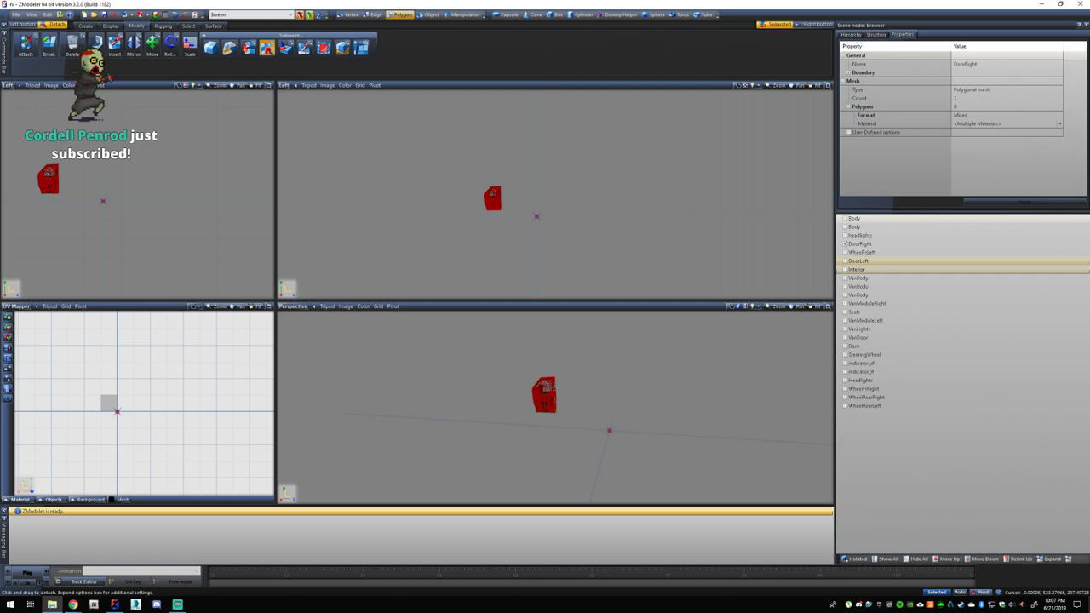
Detach the window glass polygons of DoorRight into a separate object and return to object-level editing.
scroll(490, 207, down, 2)
scroll(493, 225, up, 3)
scroll(515, 172, up, 6)
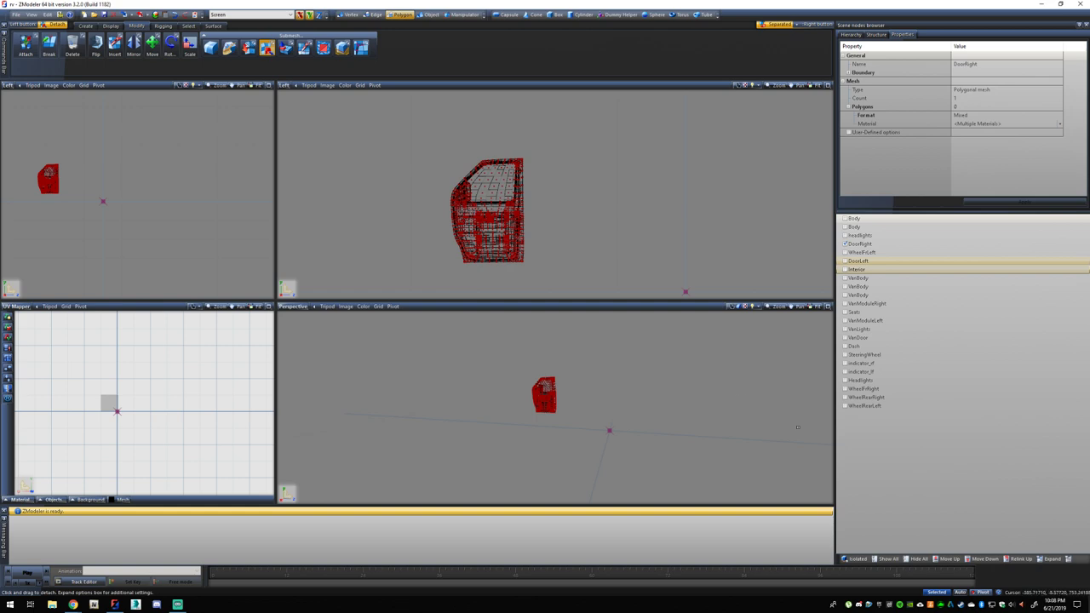
scroll(495, 192, up, 2)
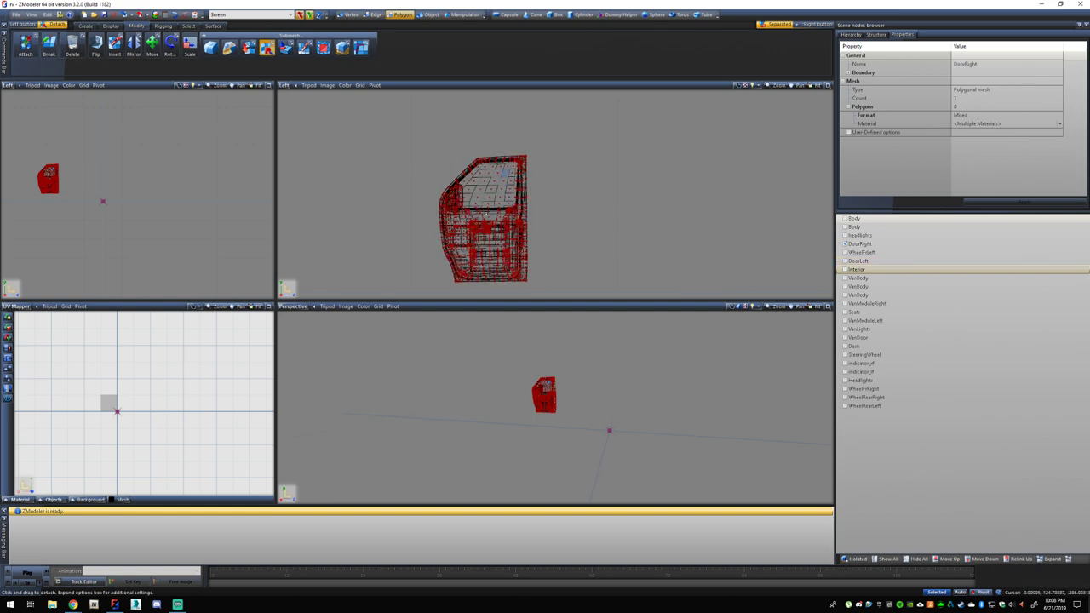
click(184, 26)
scroll(486, 193, up, 3)
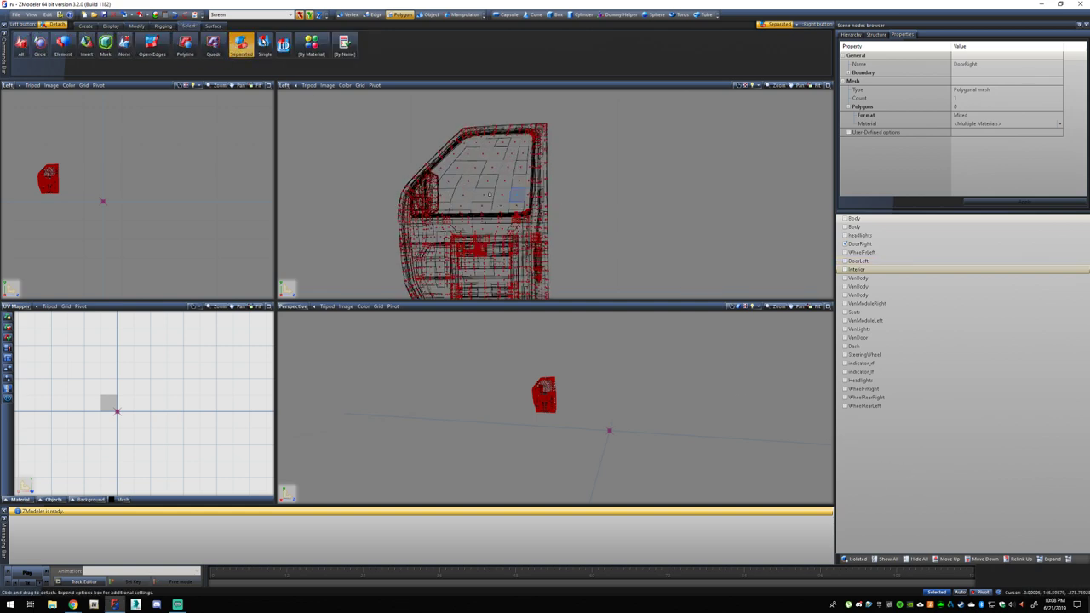
click(485, 192)
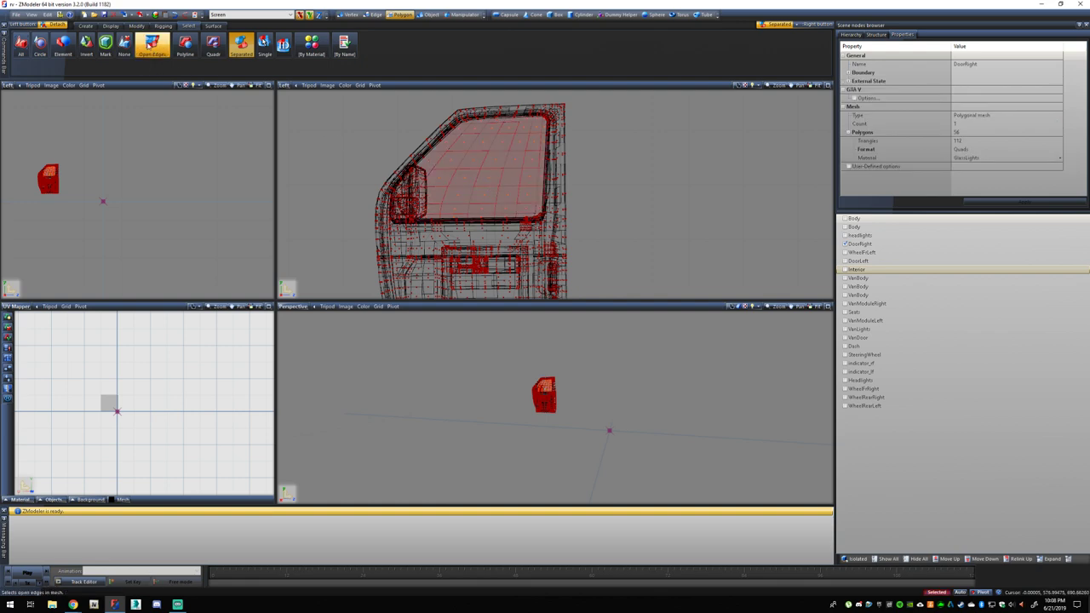
key(4)
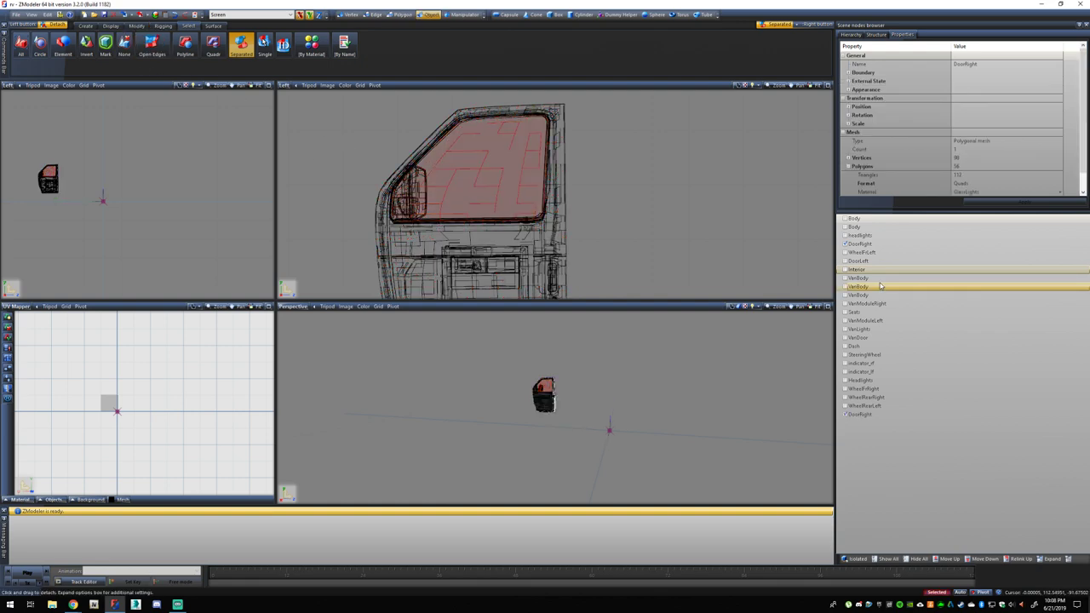
Rename the glass object detached from DoorRight to windiw_rf.
double_click(860, 414)
drag(890, 414, 813, 410)
middle_drag(596, 396, 650, 400)
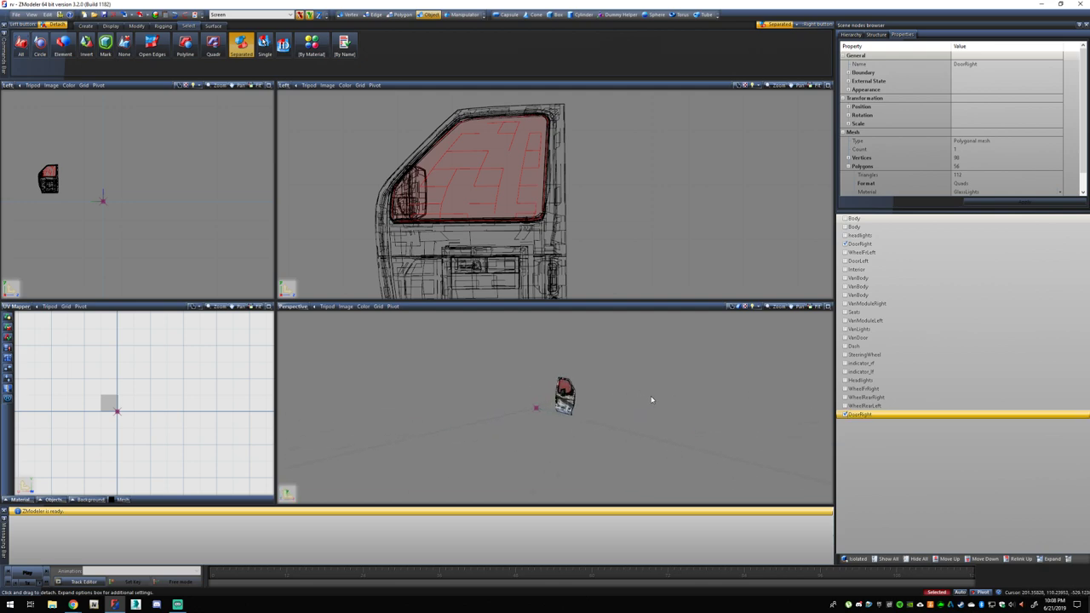
click(894, 416)
text(windiw_rf)
key(Return)
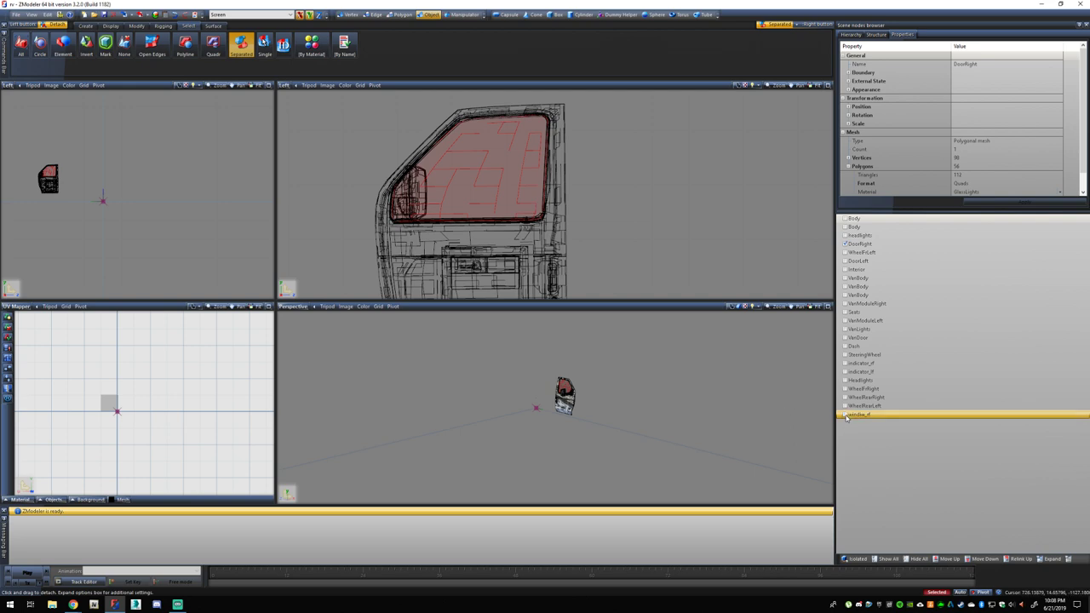
Rename the remaining DoorRight object to door_rf.
click(860, 244)
click(860, 244)
text(do)
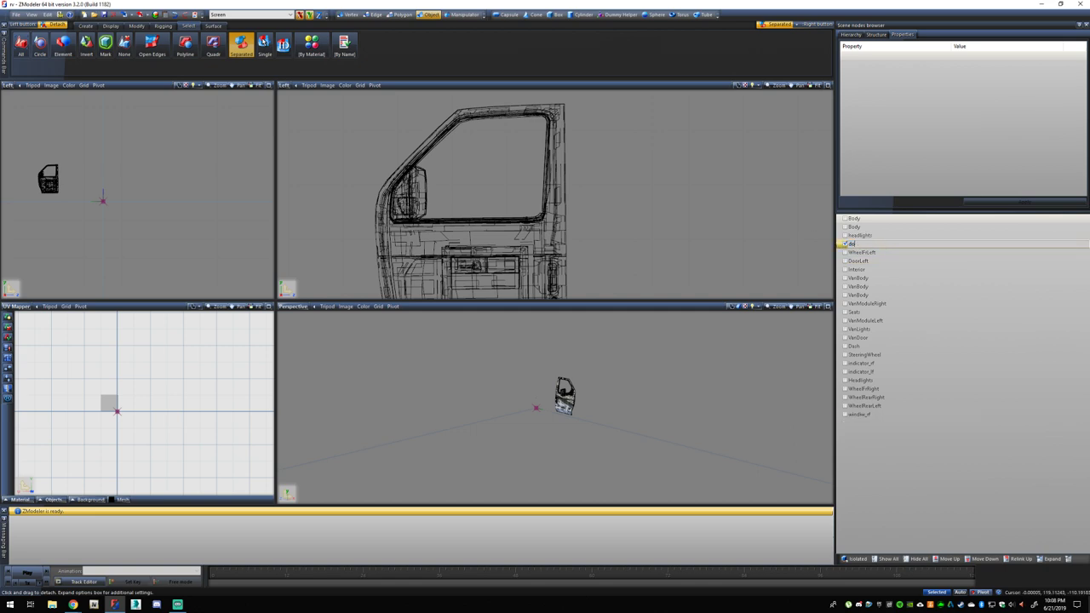
text(or_rf)
key(Return)
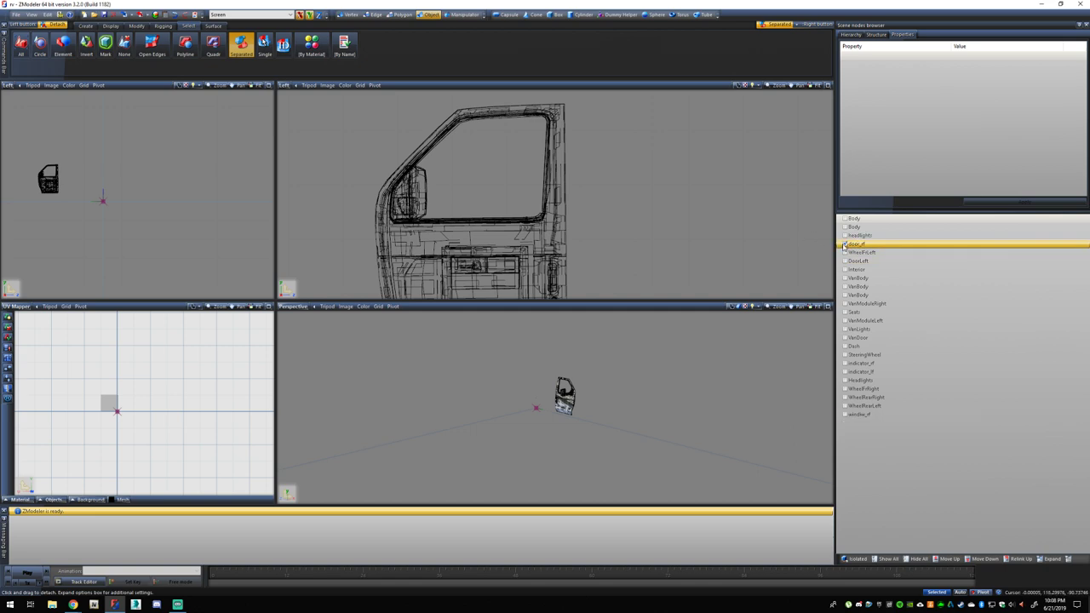
Move door_rf down the object list to just above its window object and hide it.
drag(855, 244, 860, 412)
click(855, 406)
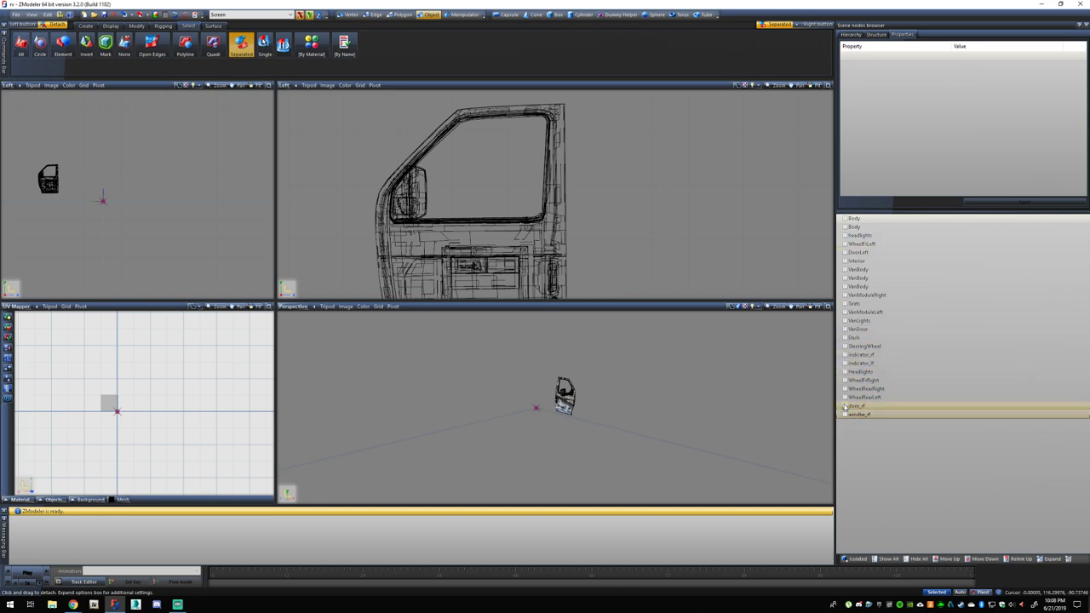
click(845, 406)
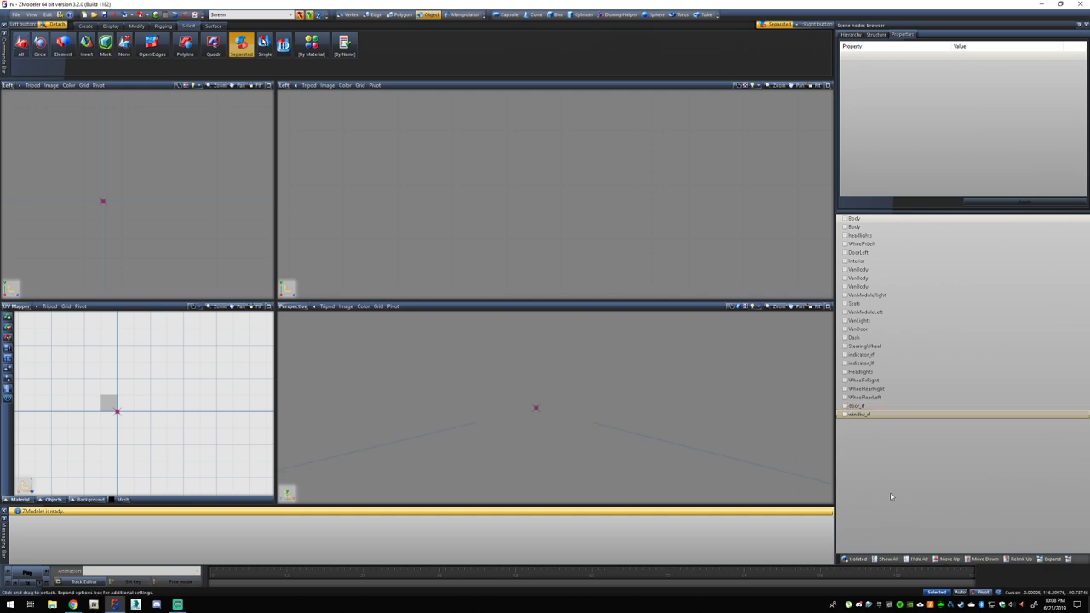
click(877, 415)
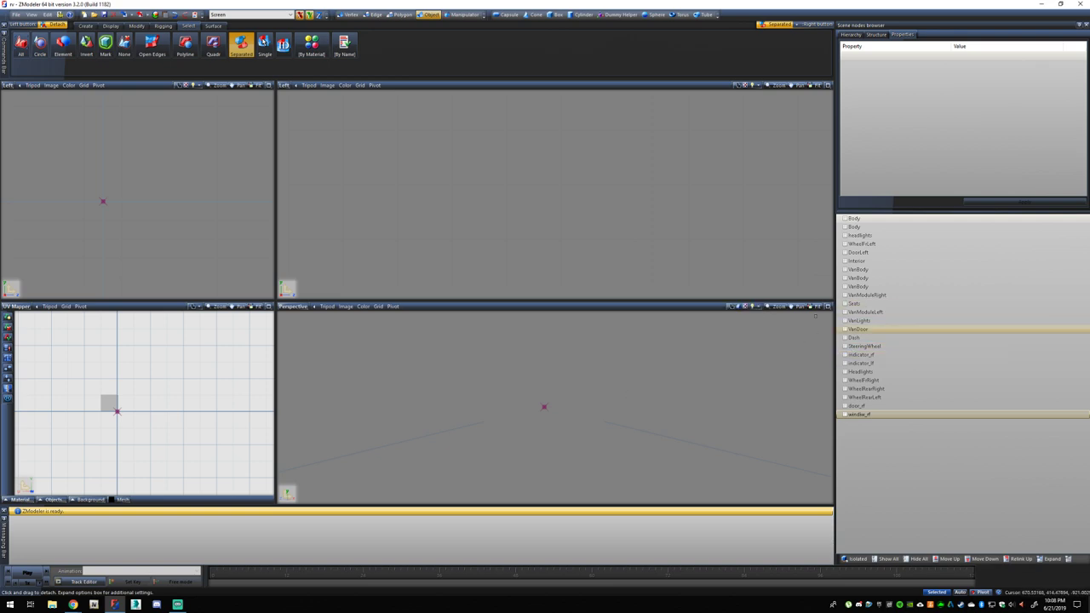
Display DoorLeft, frame its window area in the side view, and switch to polygon-level editing.
click(844, 252)
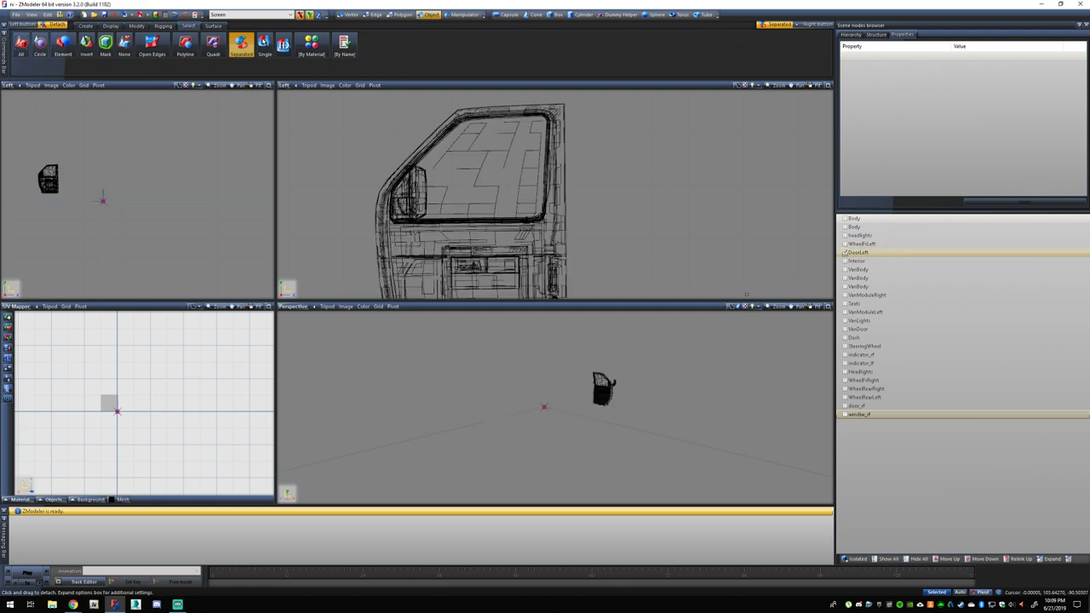
scroll(511, 196, up, 2)
scroll(511, 196, down, 3)
click(410, 15)
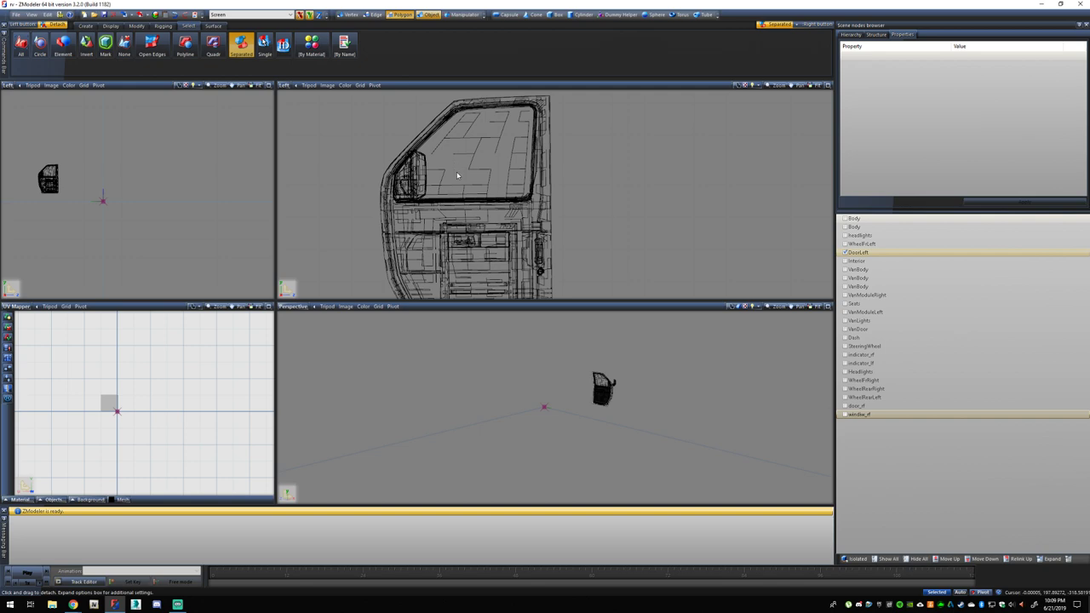
mouse_move(73, 604)
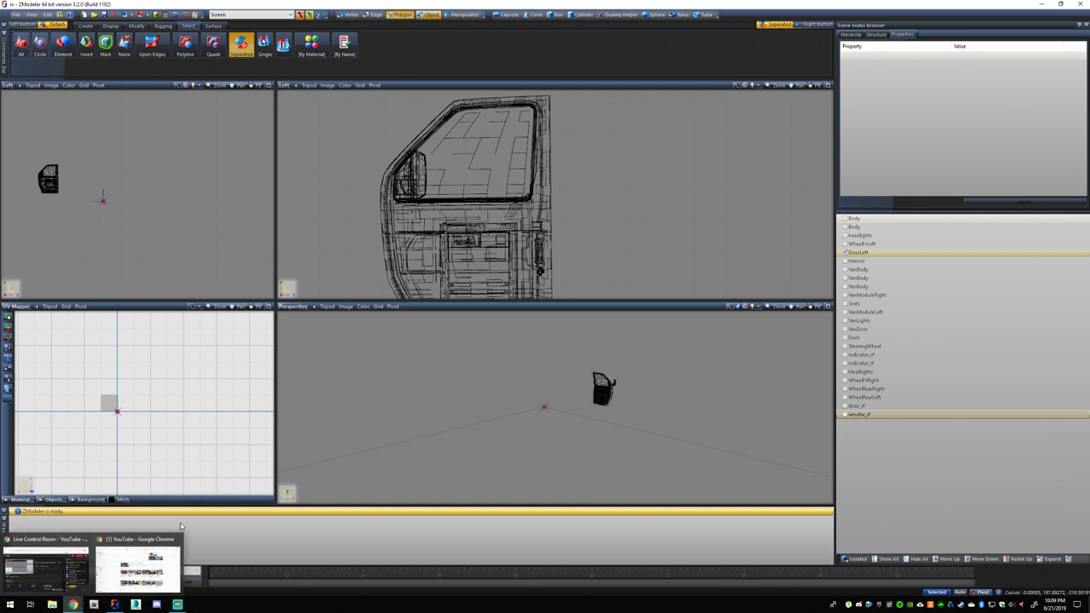
click(138, 566)
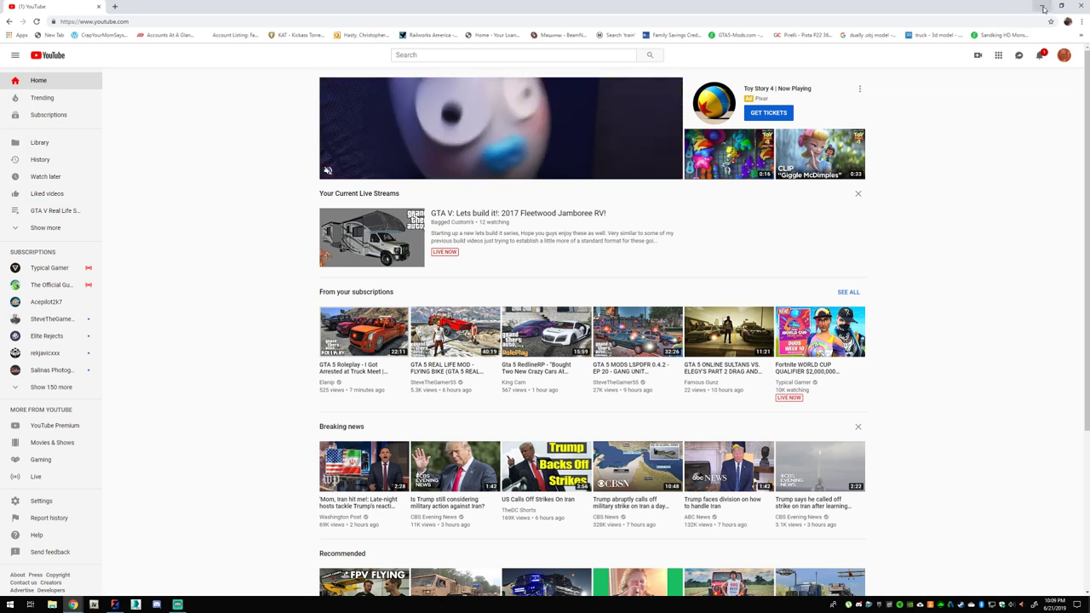
click(1043, 8)
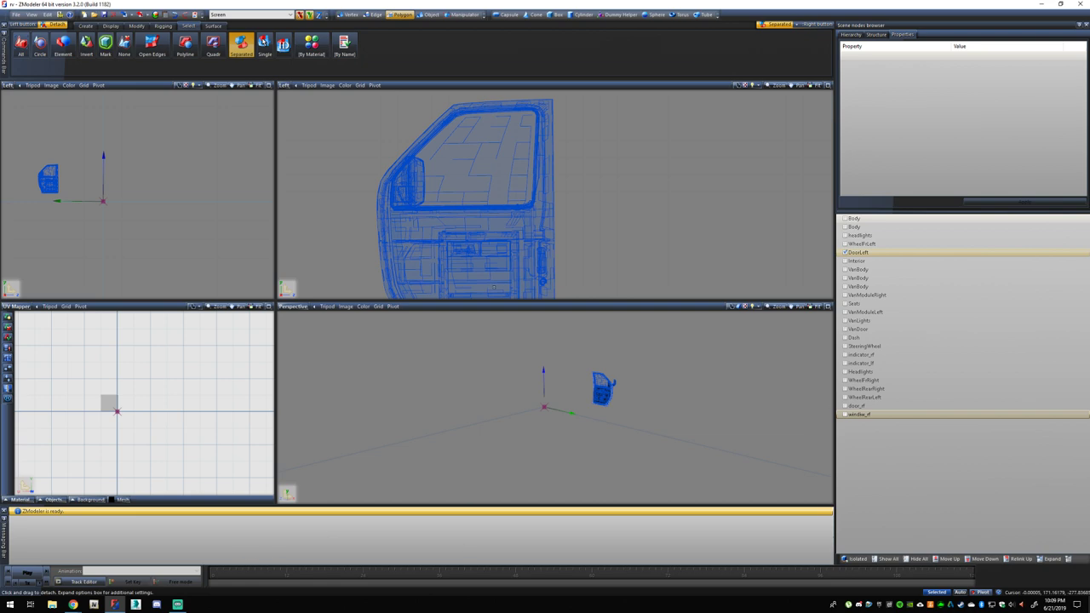
Detach the window glass polygons of DoorLeft into a separate object and check it by toggling its visibility.
click(502, 153)
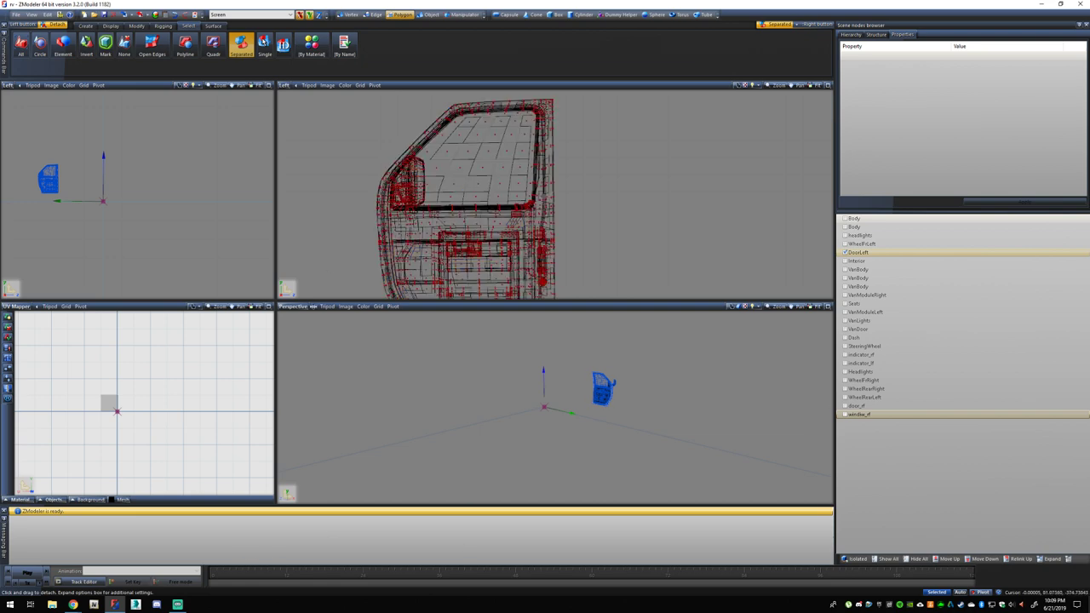
click(486, 152)
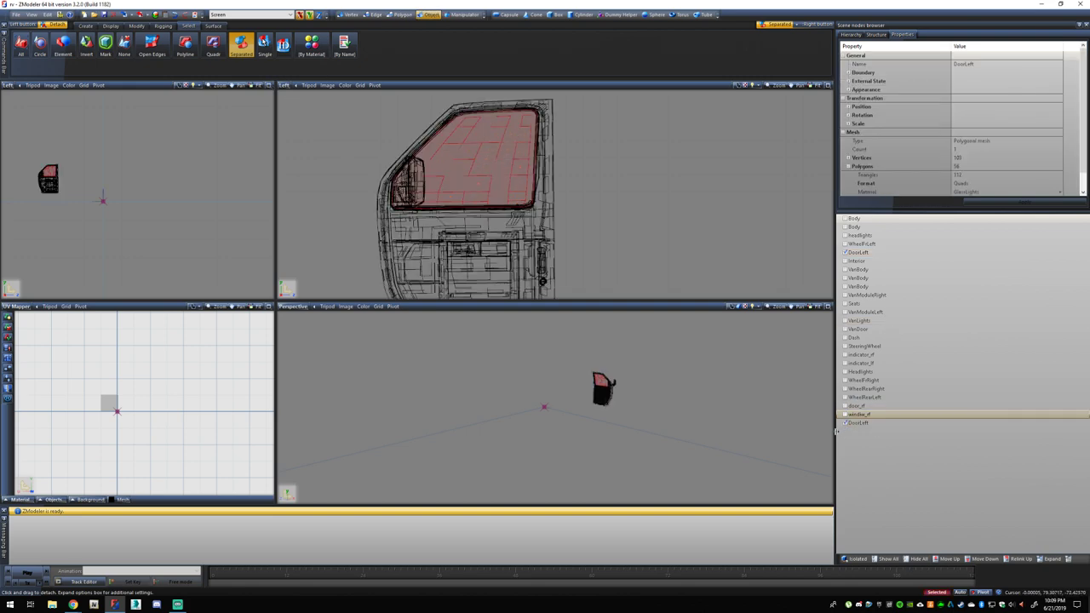
double_click(858, 422)
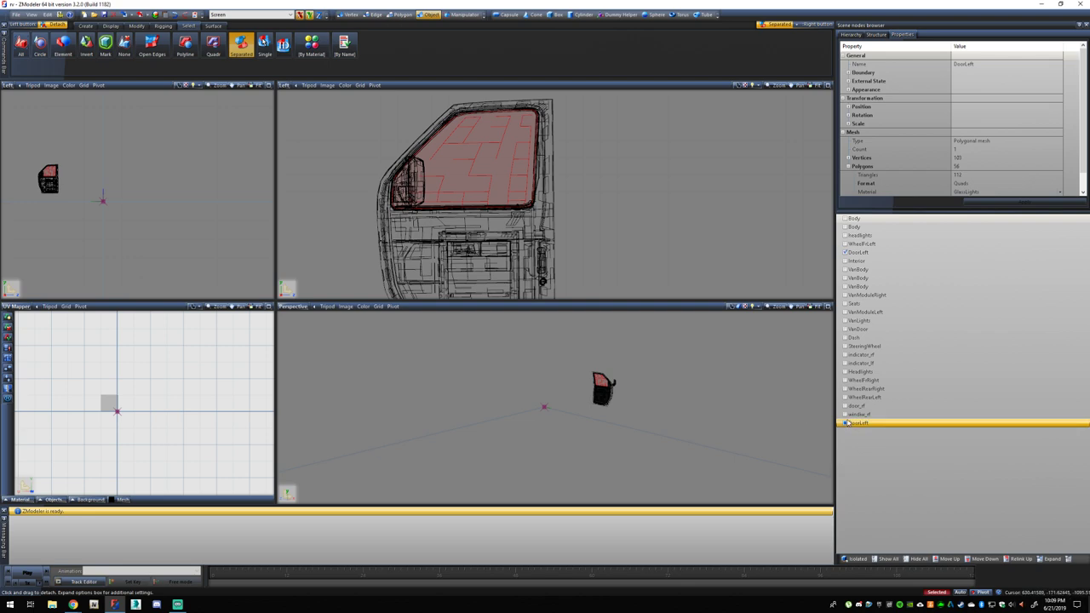
click(844, 424)
click(844, 424)
click(844, 424)
click(845, 424)
Rename the glass object detached from DoorLeft to window_lf.
click(867, 423)
drag(869, 423, 794, 422)
text(win)
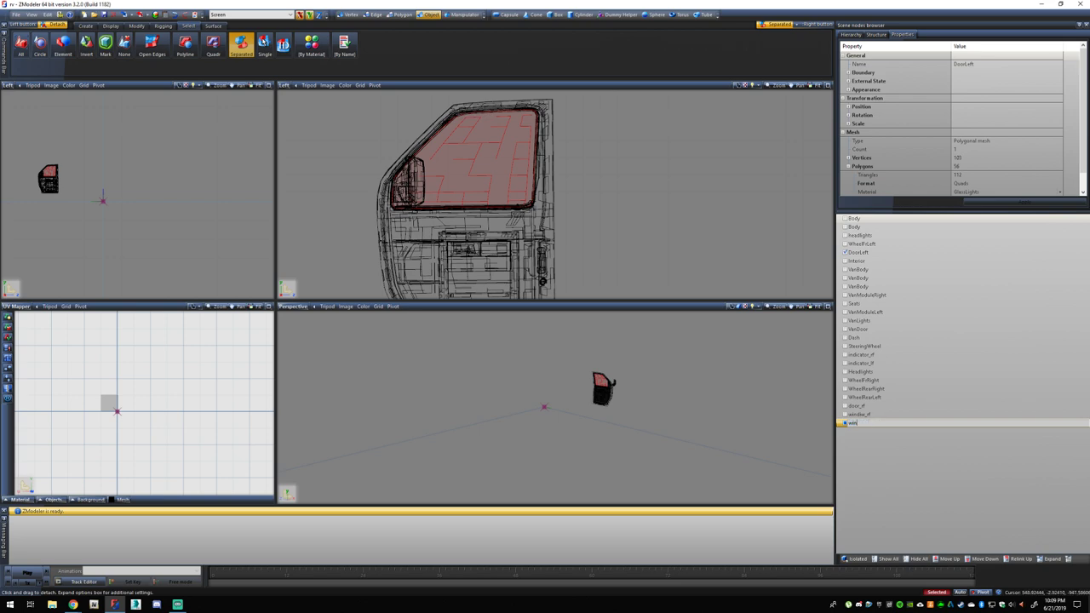
text(dow_lf)
key(Return)
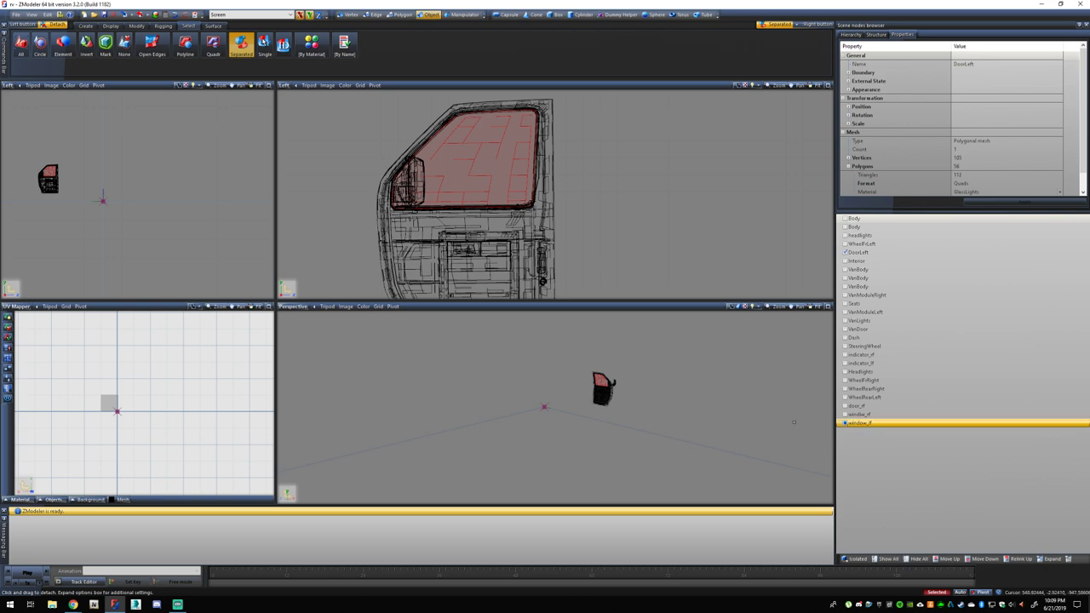
Deselect window_lf and hide it so that only the left door frame is displayed.
click(844, 424)
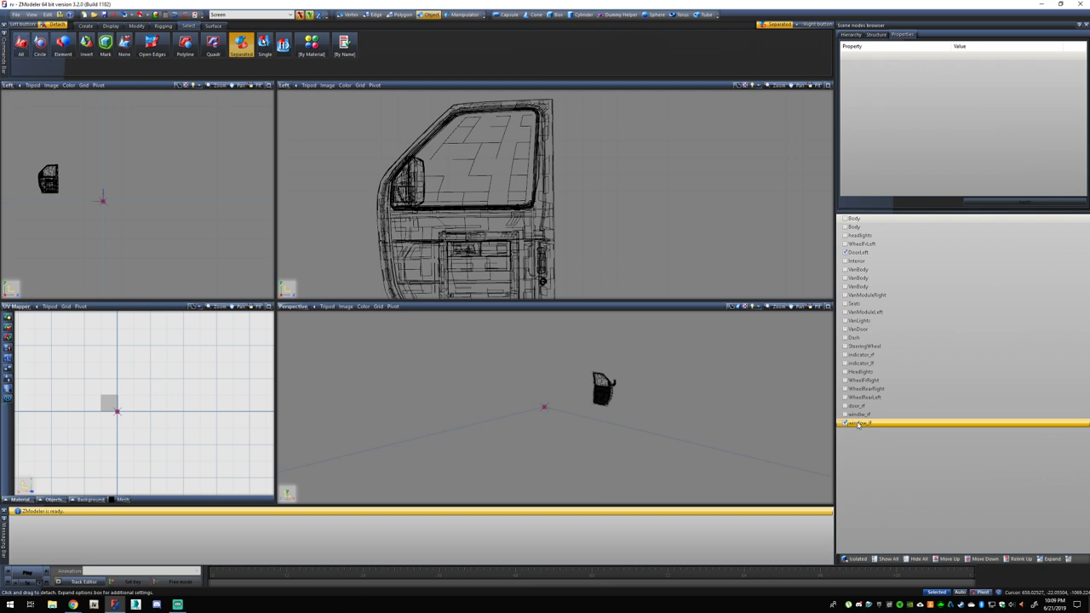
click(845, 423)
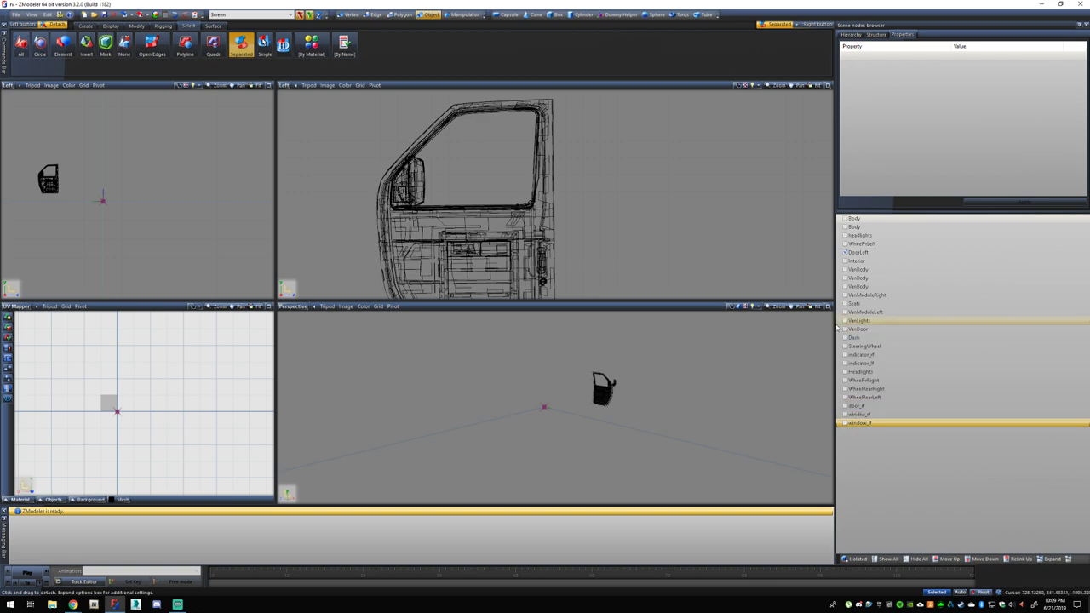
click(854, 346)
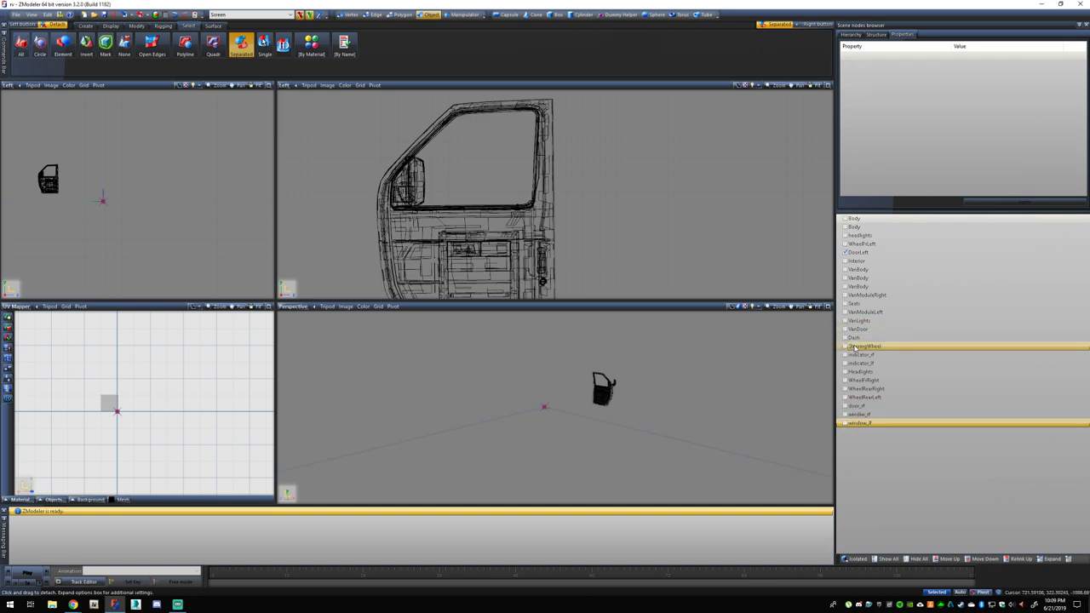
click(857, 341)
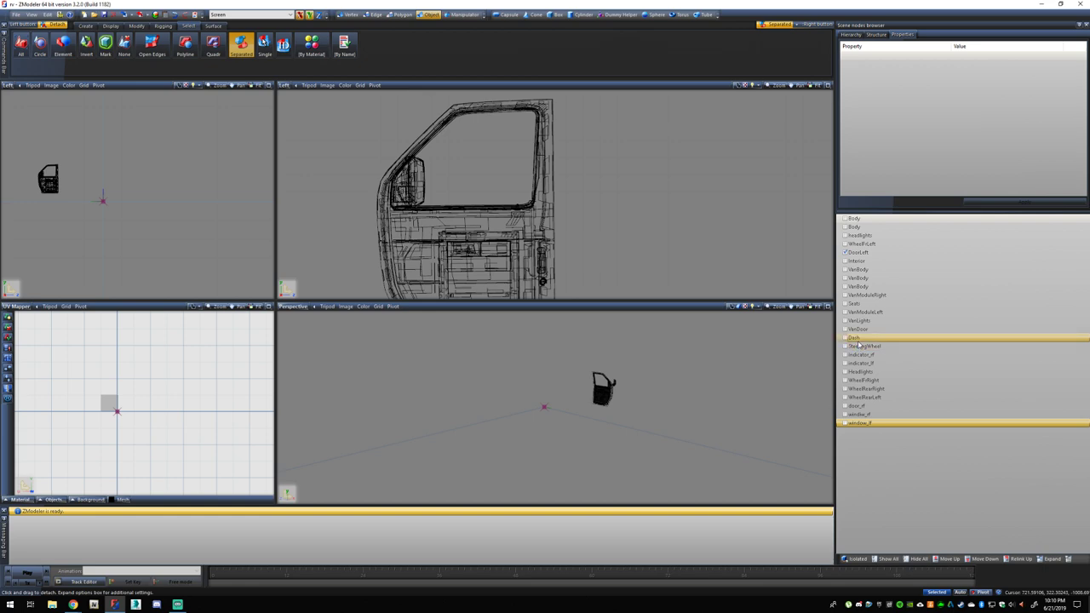
Rename DoorLeft to door_lf and move it down the object list to just above door_rf.
click(856, 253)
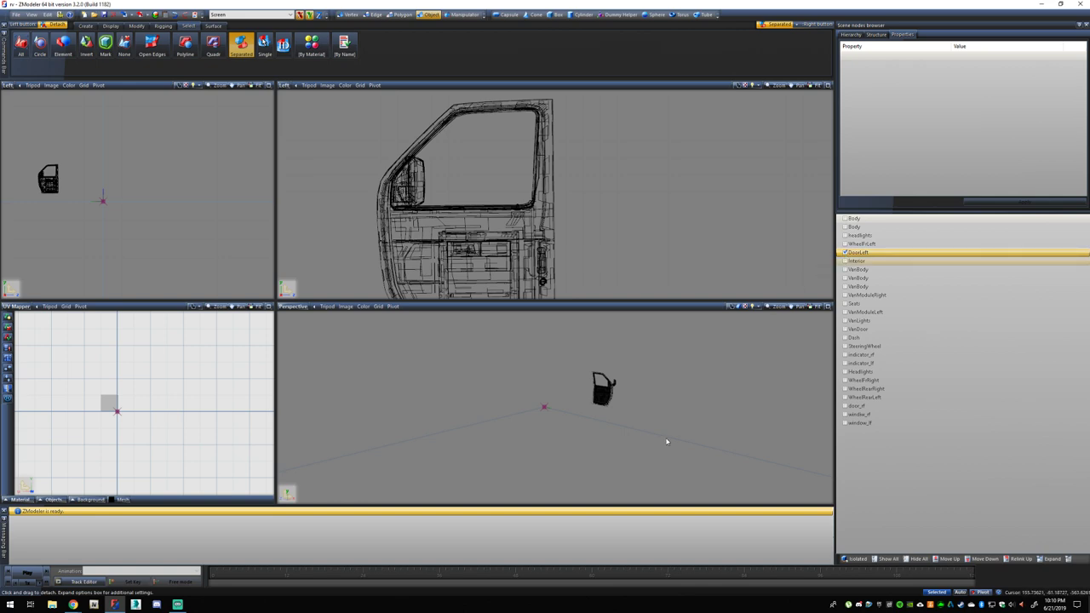
middle_drag(666, 442, 622, 434)
scroll(573, 378, up, 3)
middle_drag(574, 377, 549, 378)
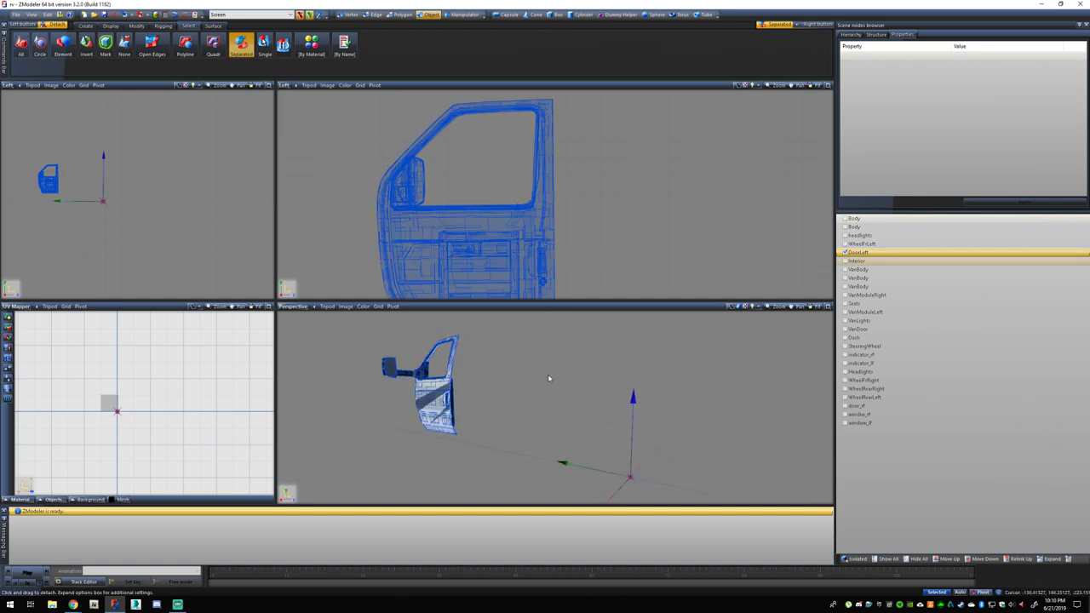
scroll(511, 390, down, 2)
scroll(433, 395, up, 4)
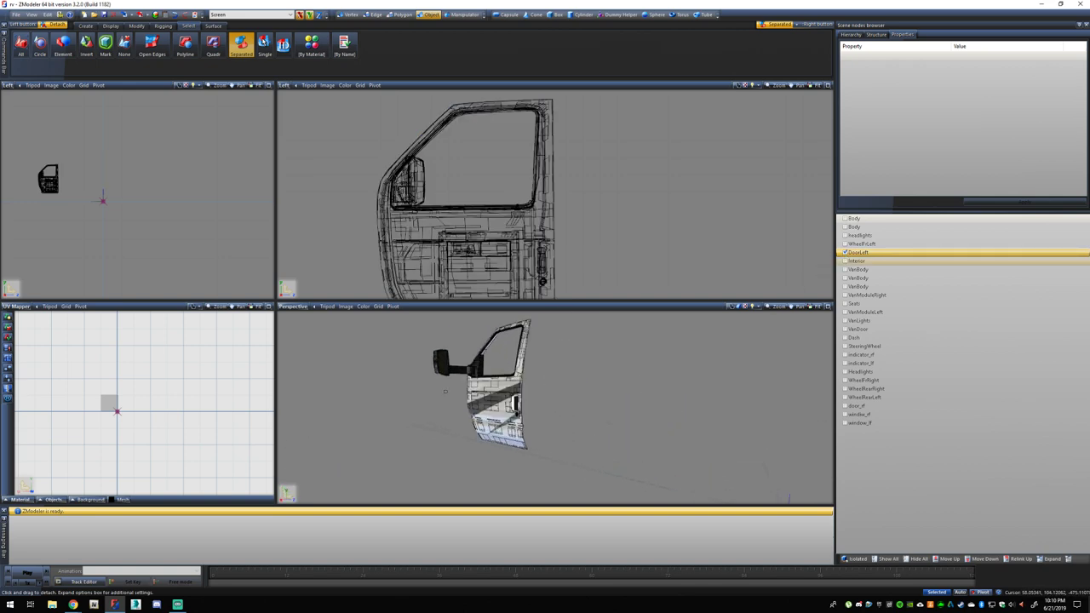
click(864, 257)
text(door)
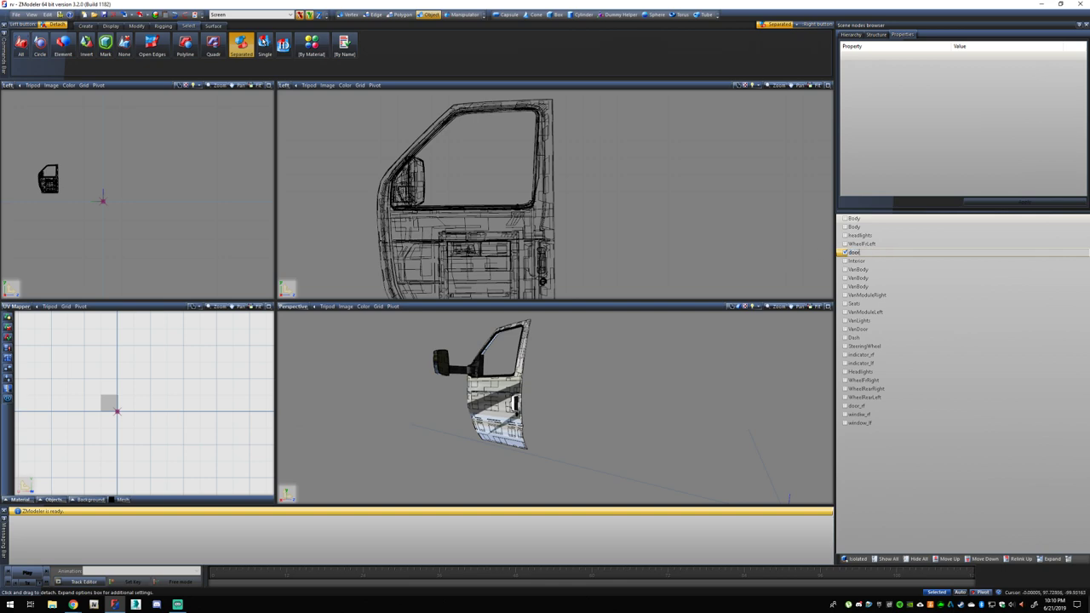
text(_lf)
key(Return)
drag(896, 407, 888, 402)
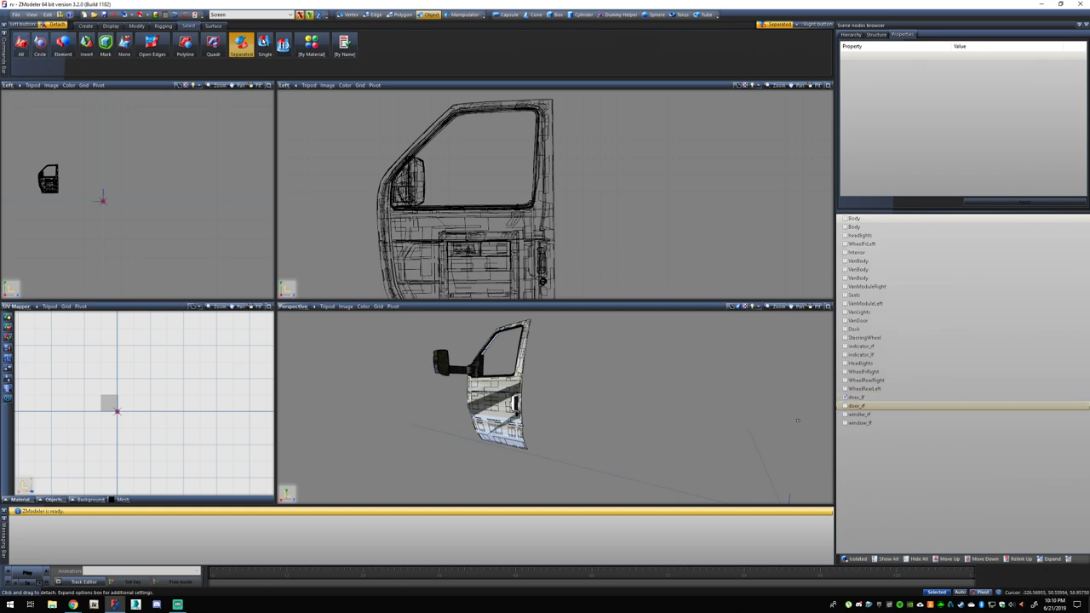
Hide door_lf, display SteeringWheel, and move SteeringWheel to the end of the object list below window_lf.
click(845, 397)
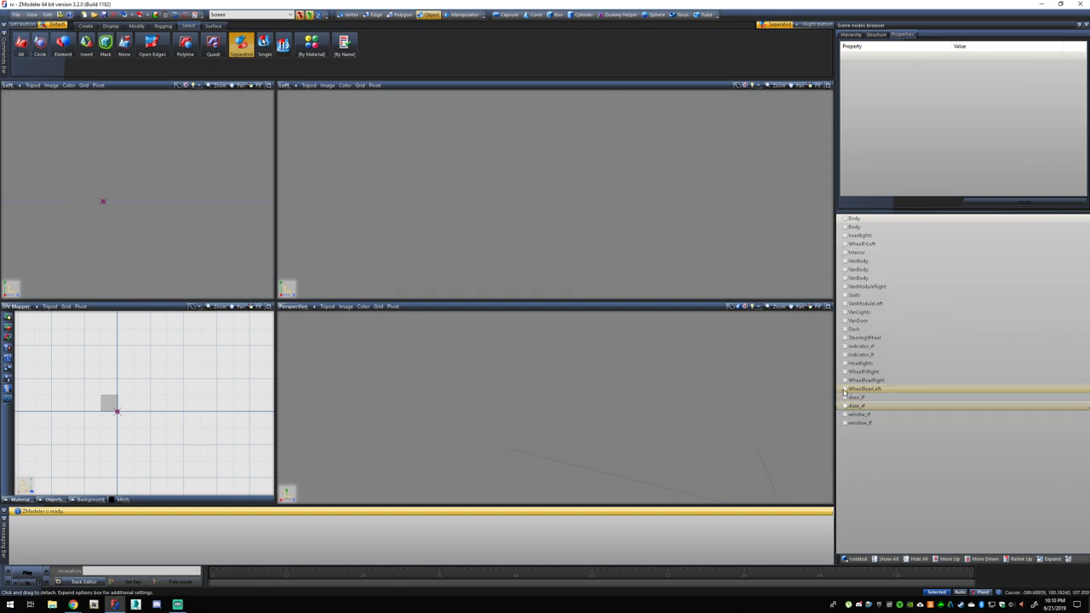
click(846, 338)
scroll(519, 383, up, 8)
alt+middle_drag(568, 396, 494, 398)
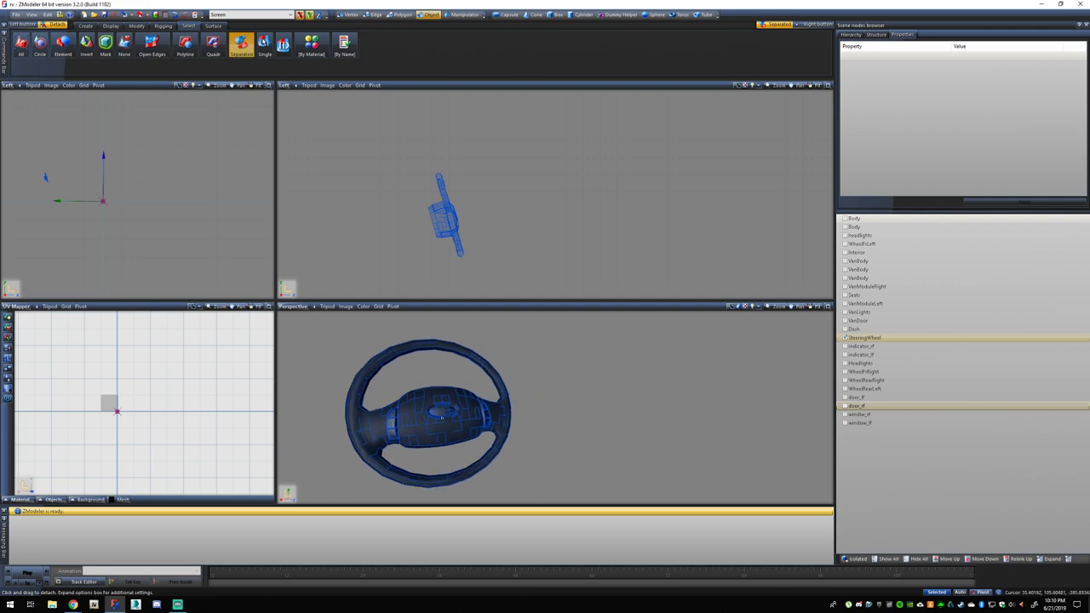
click(872, 342)
drag(870, 343, 862, 423)
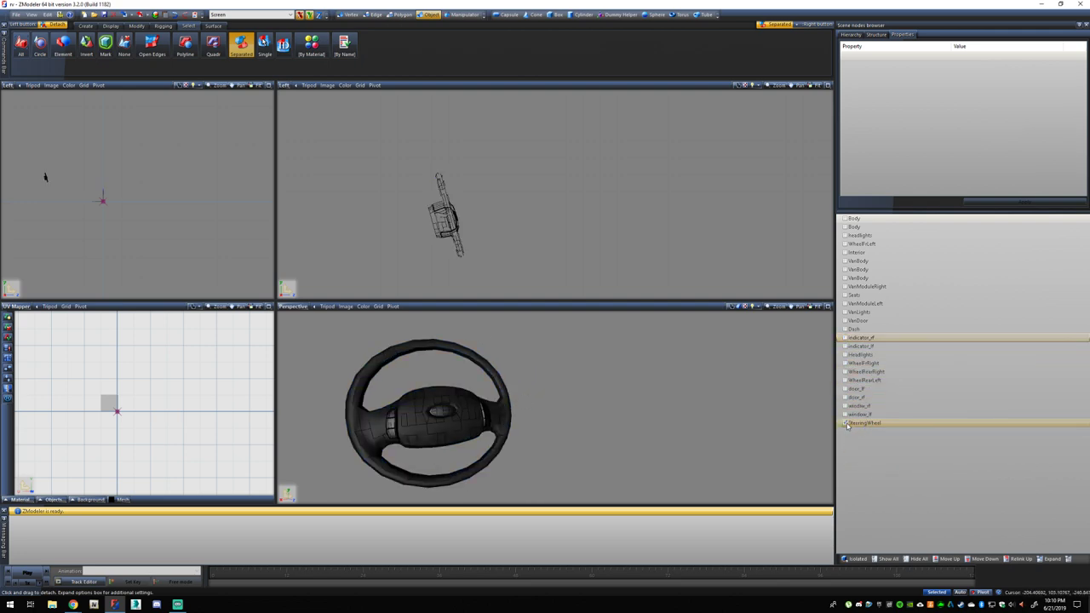
Hide the steering wheel object and rename it to steeringwheel.
click(845, 424)
click(865, 424)
click(892, 425)
text(steeringwheel)
key(Return)
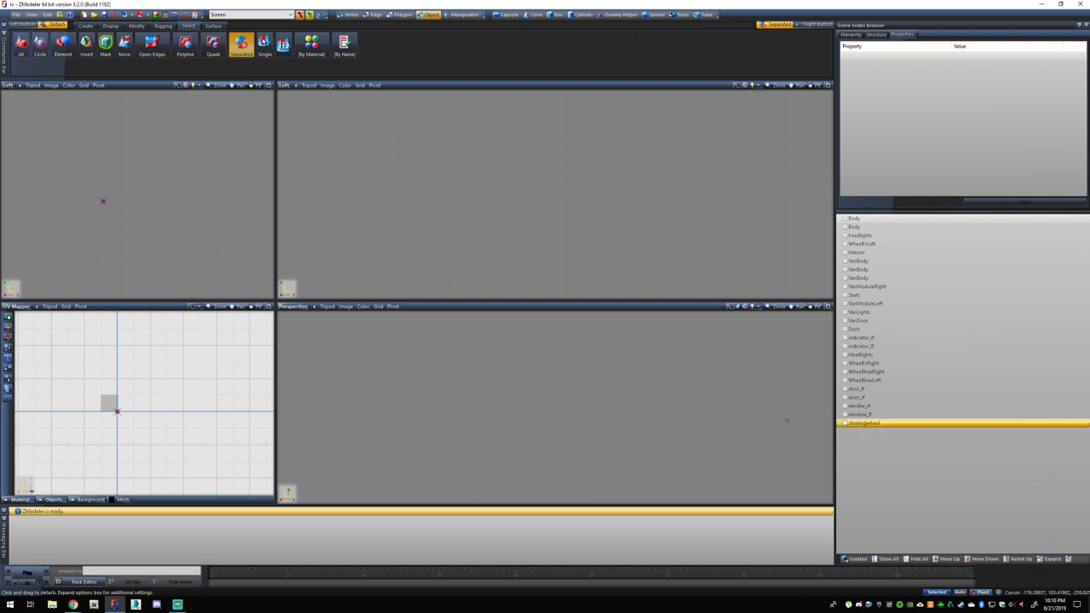
Display the Dash object and examine it from several angles in the perspective view.
click(844, 329)
click(709, 355)
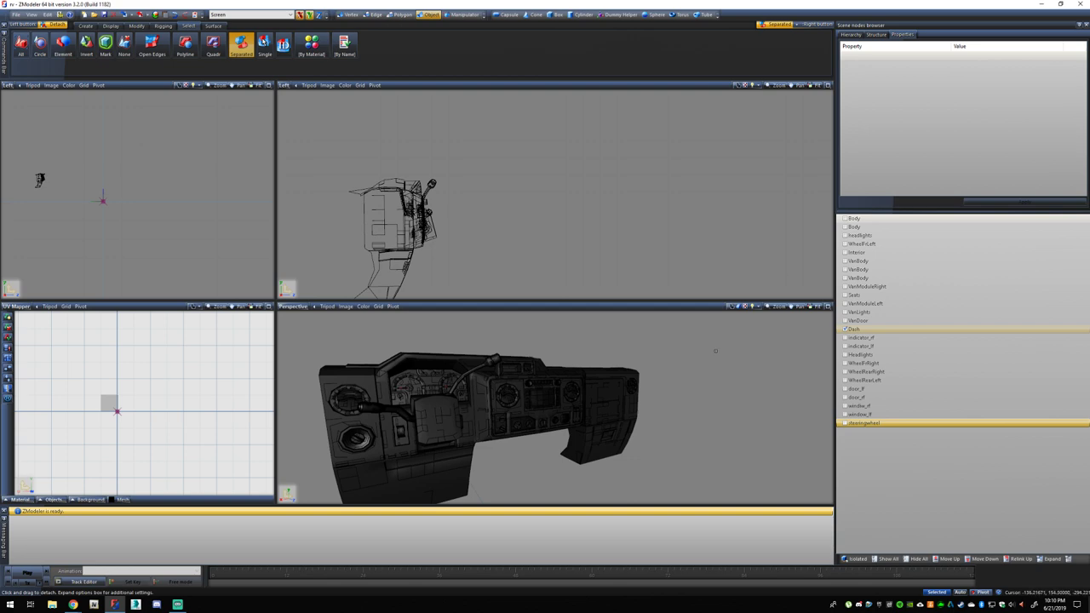
middle_drag(608, 422, 549, 413)
scroll(492, 419, up, 2)
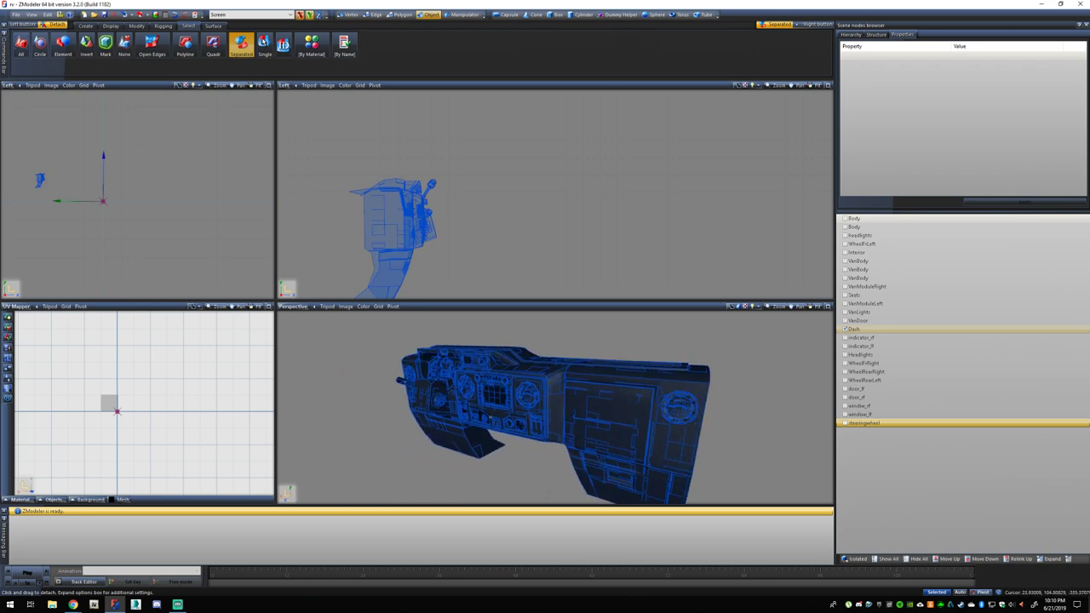
middle_drag(472, 404, 571, 387)
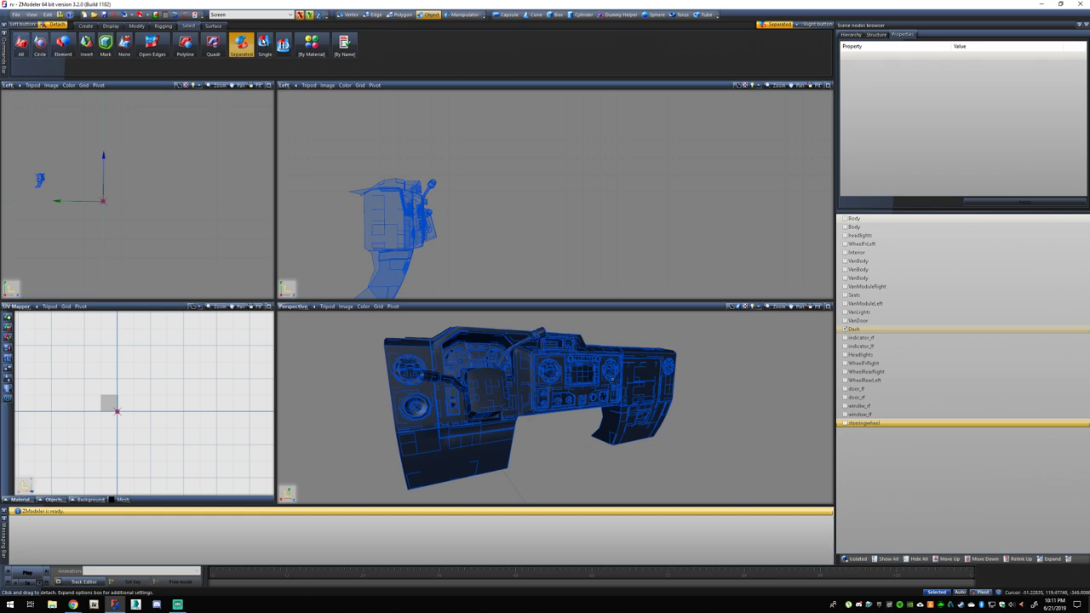
key(ctrl+d)
click(845, 332)
click(846, 332)
click(847, 330)
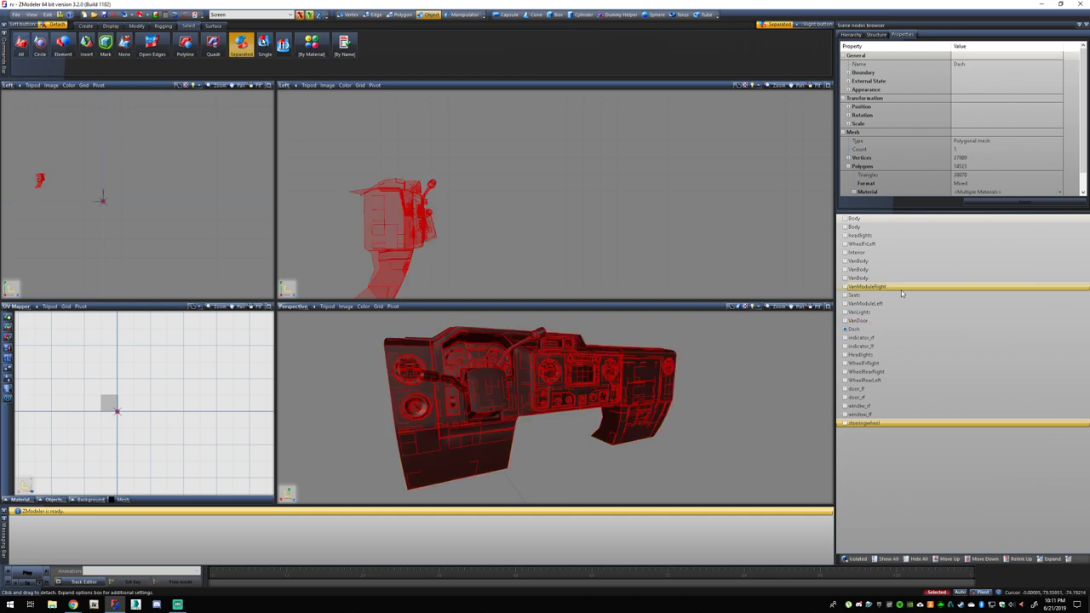
click(845, 330)
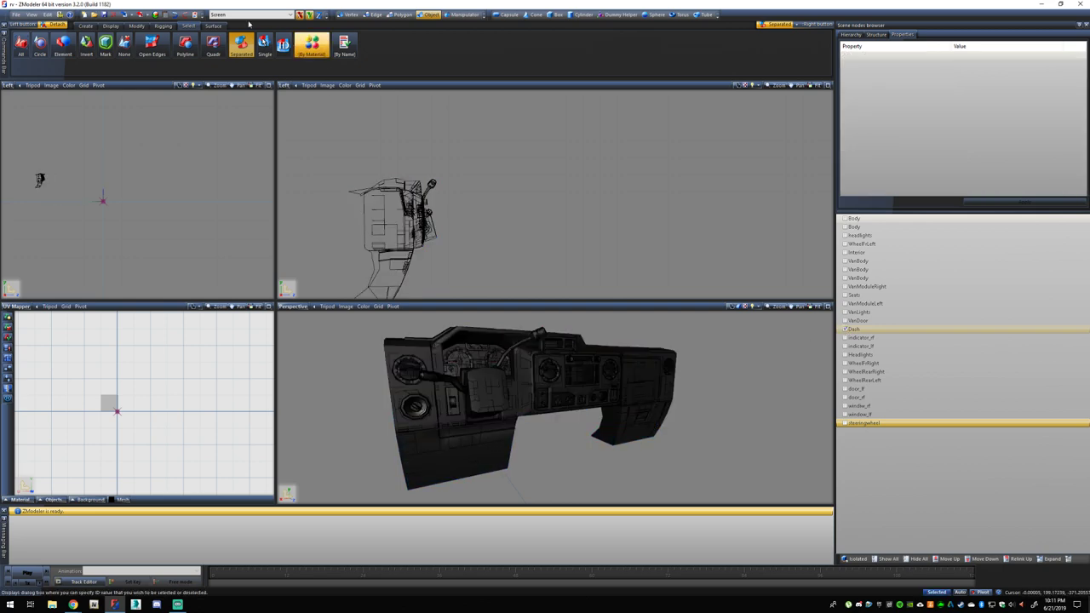
Open the Material Browser and turn off the wireframe edges on the dash in the perspective view.
click(154, 14)
drag(800, 59, 395, 45)
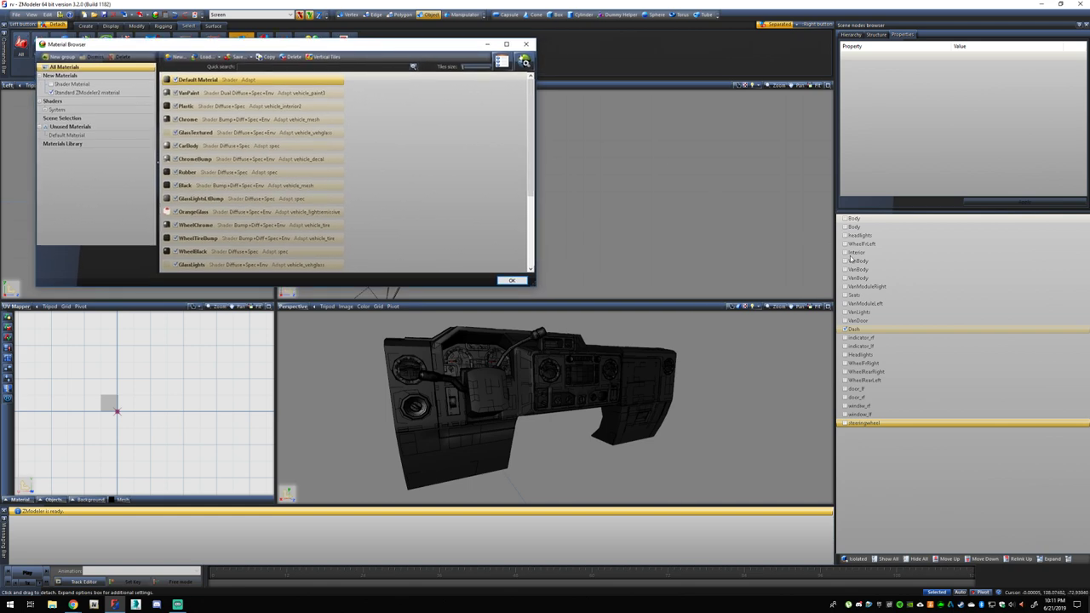
click(737, 307)
click(739, 325)
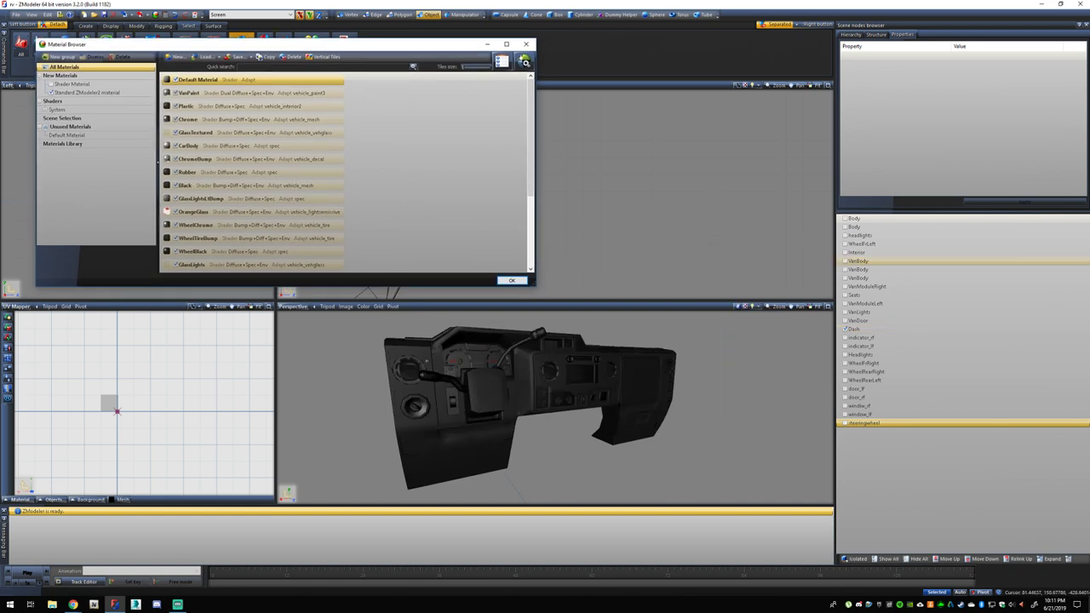
Enlarge the perspective viewport and reposition the Material Browser so the dash is uncovered.
scroll(565, 392, up, 2)
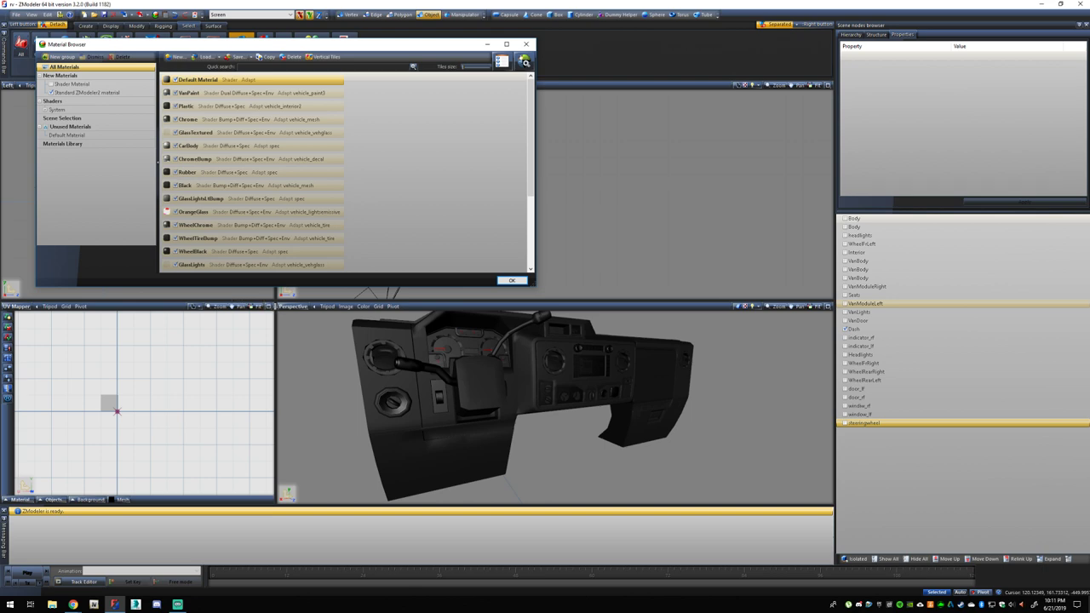
drag(275, 300, 226, 136)
scroll(597, 347, down, 5)
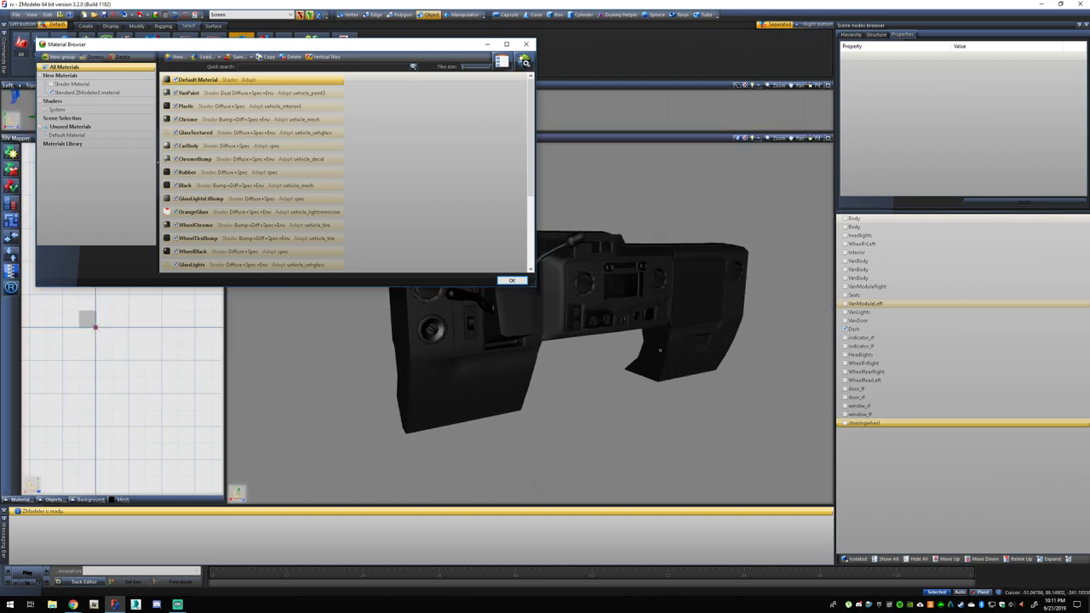
scroll(597, 346, up, 2)
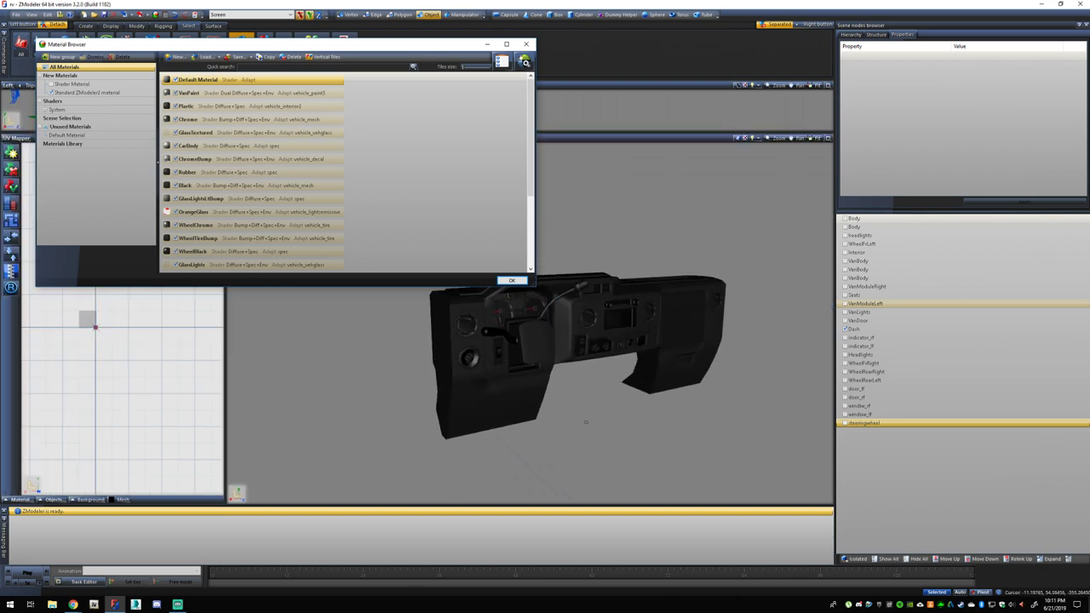
scroll(584, 418, down, 2)
scroll(584, 418, up, 3)
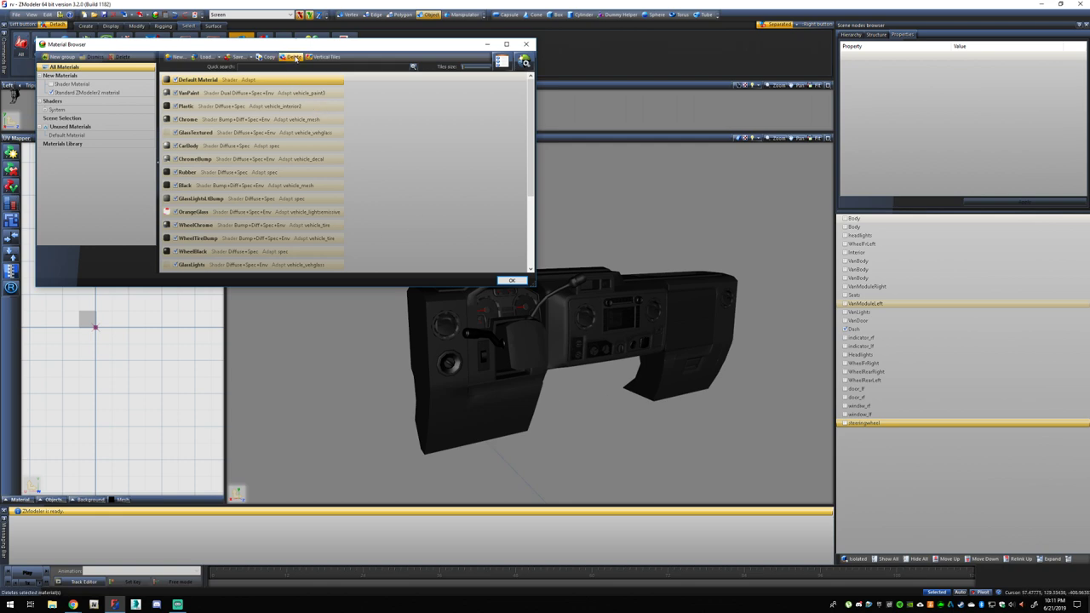
drag(305, 47, 282, 23)
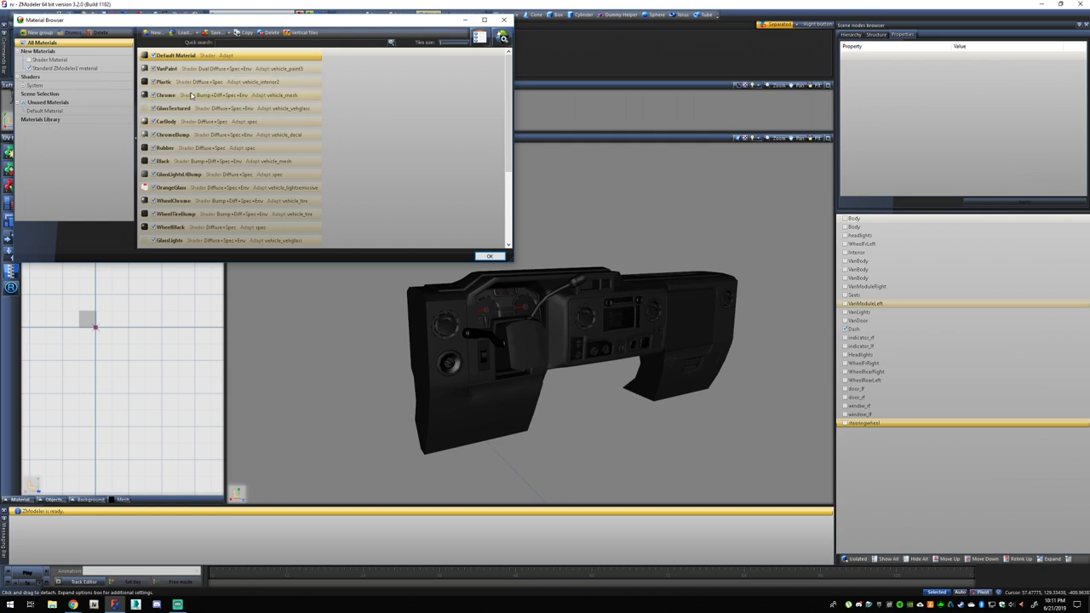
Toggle the Plastic material off and on to check which parts of the dash use it.
click(153, 82)
click(153, 81)
click(153, 82)
click(153, 82)
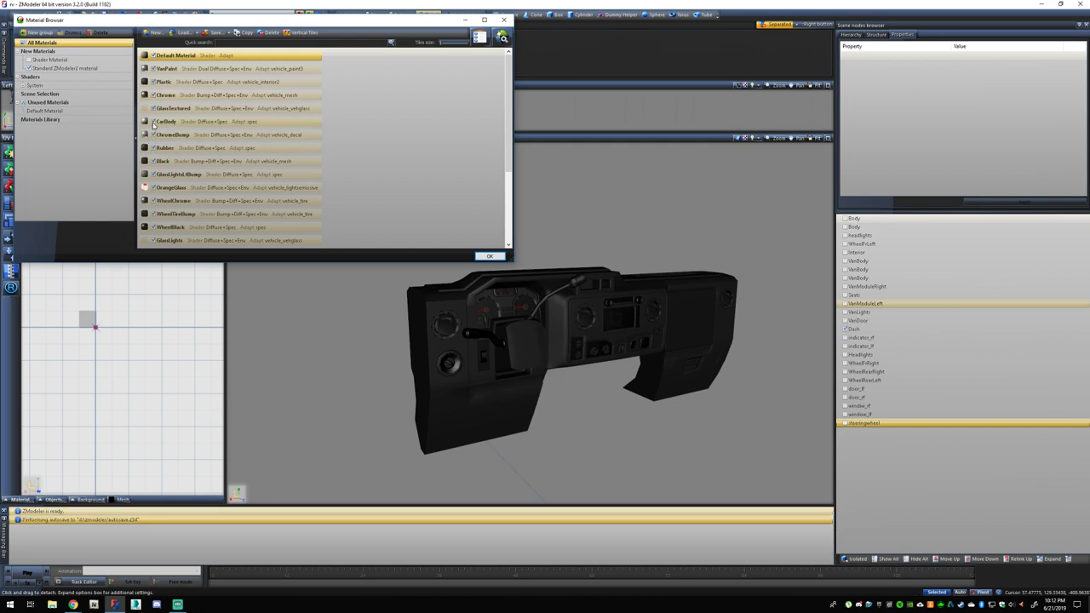
Open the CarBody material's settings and check its texture map.
click(217, 122)
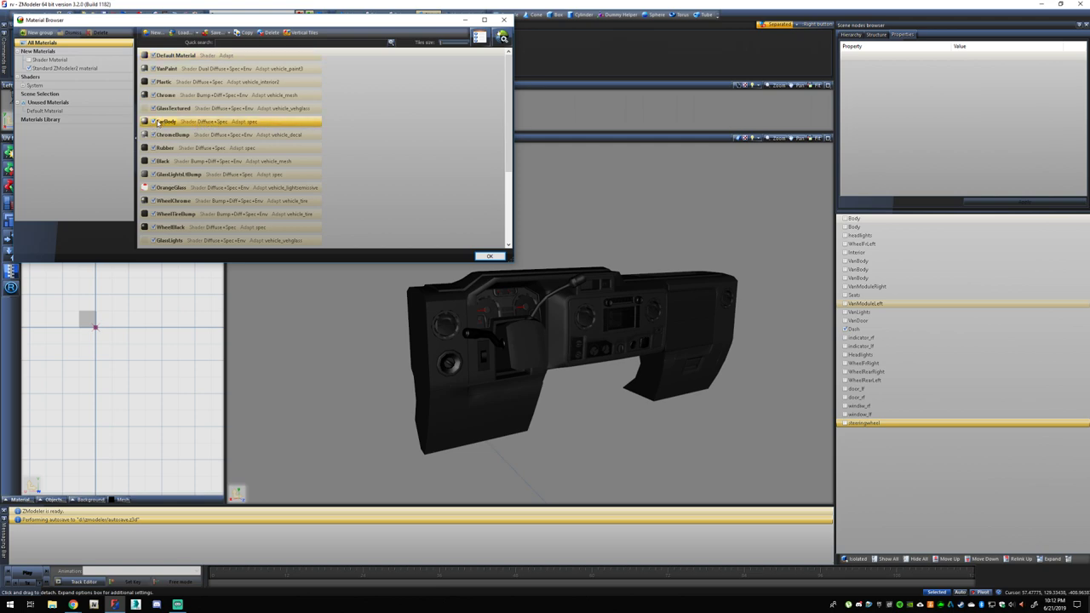
double_click(206, 124)
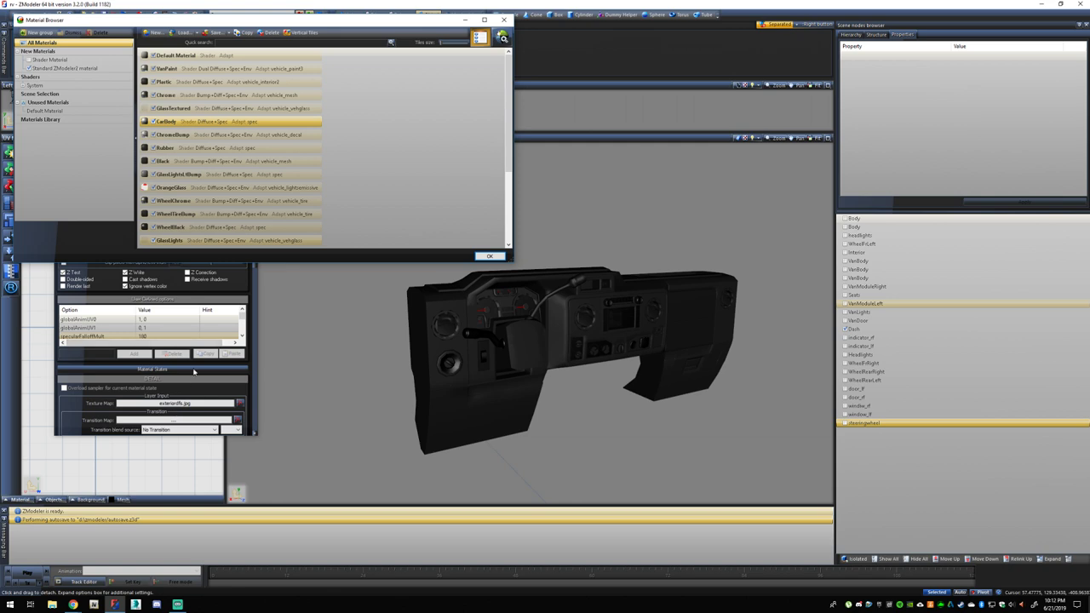
drag(140, 25, 162, 42)
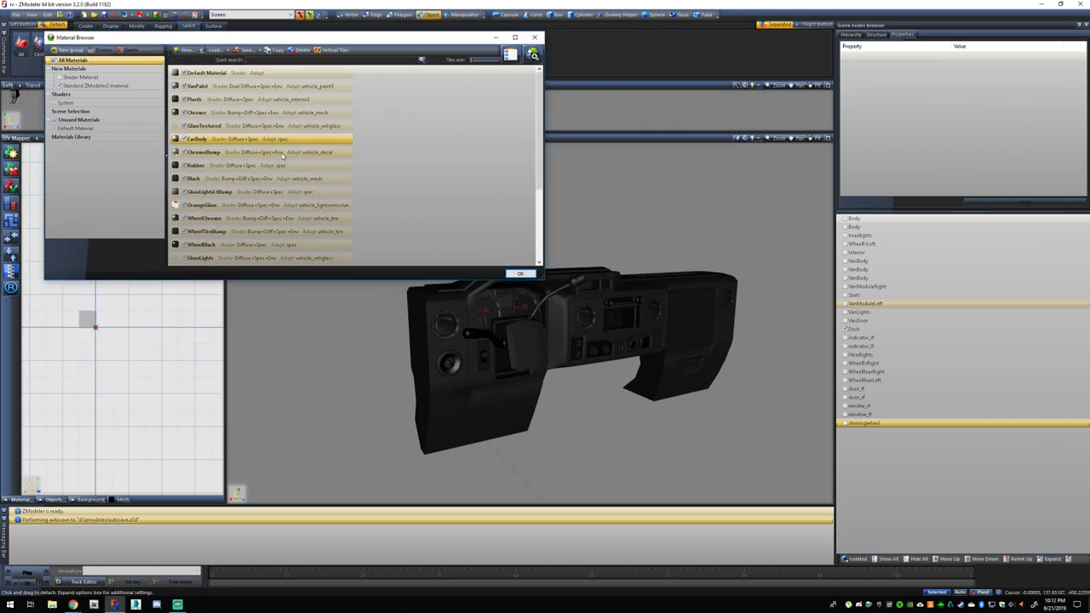
click(533, 55)
click(536, 70)
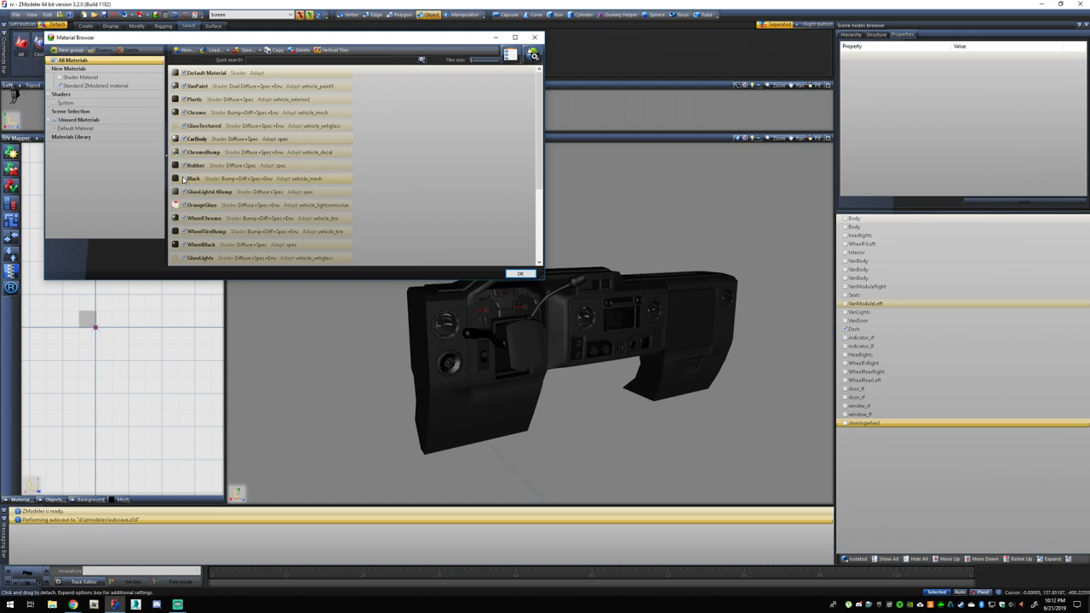
Toggle materials to find the one used by the dash buttons, and adapt intTexButtons to the vehicle_interior shader.
click(183, 179)
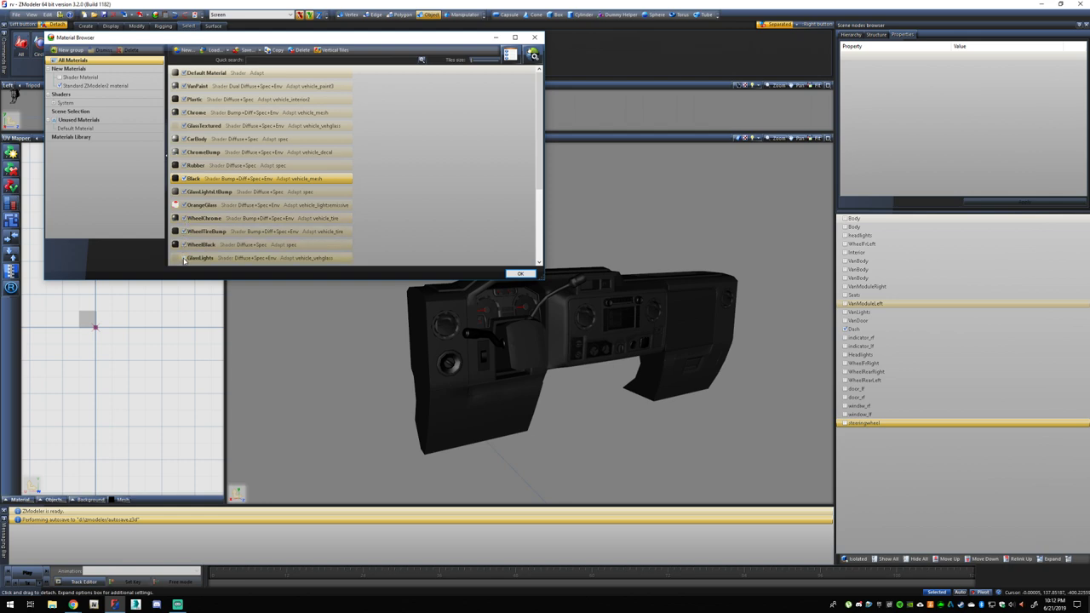
scroll(184, 260, down, 3)
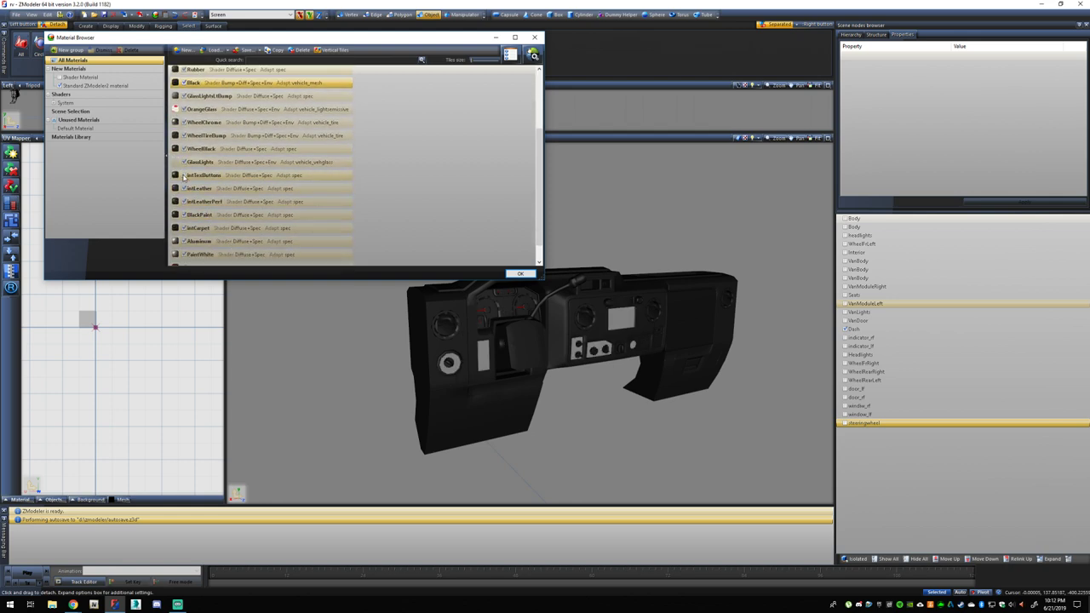
click(231, 177)
click(532, 53)
mouse_move(552, 79)
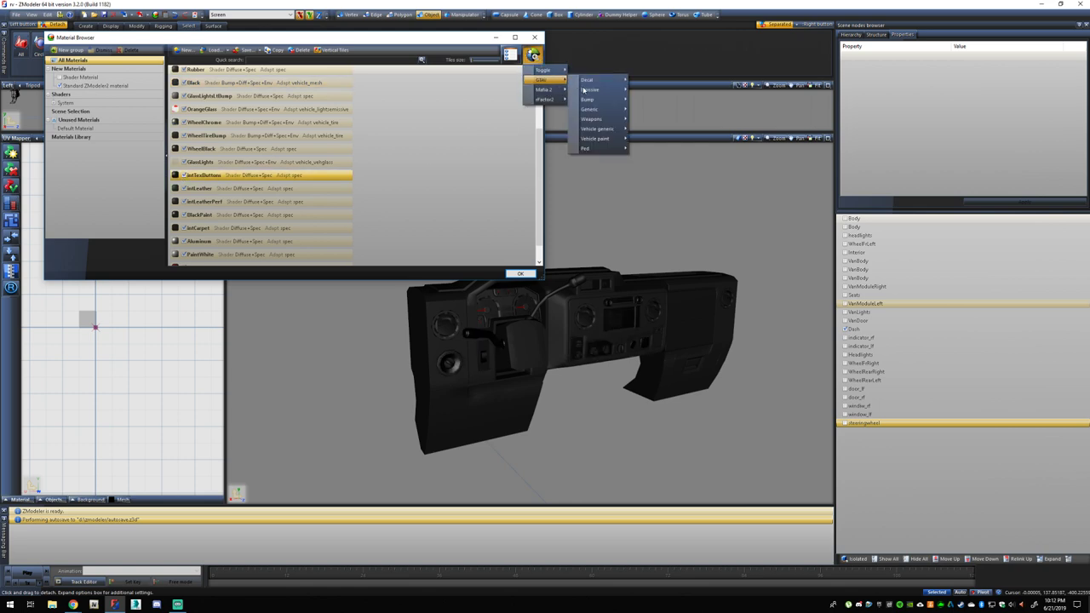
mouse_move(594, 128)
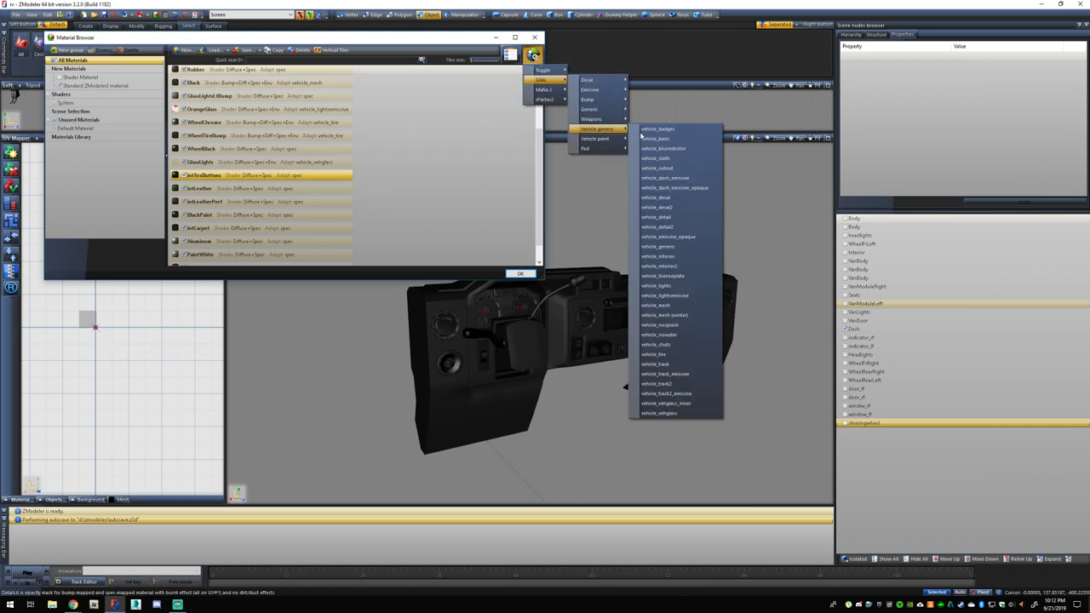
click(662, 255)
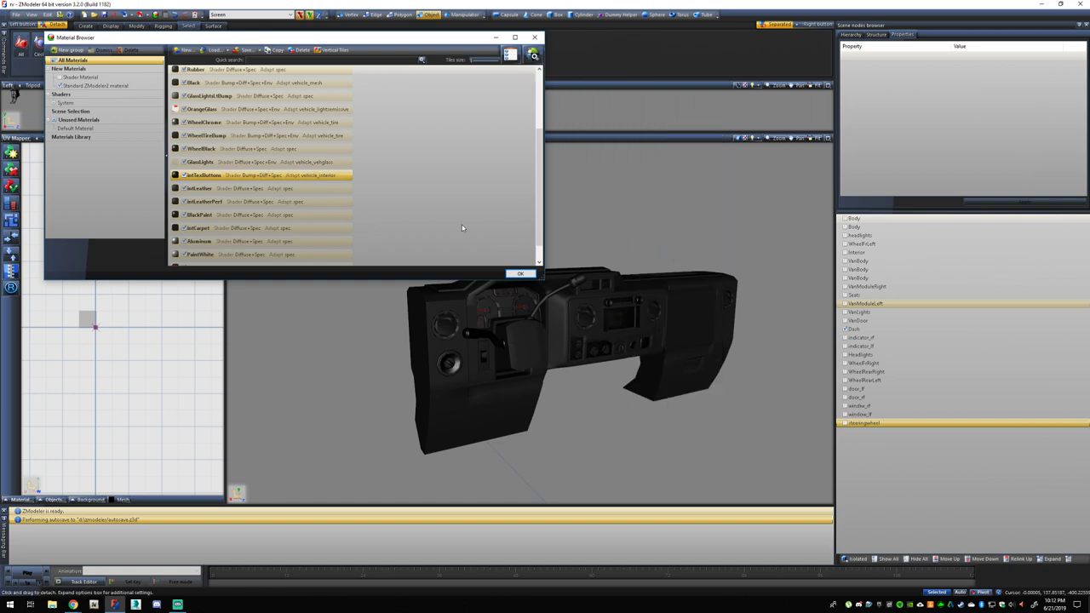
Set both the diffuse and specular colors of the intTexButtons material to white and check the dash gauges and buttons.
double_click(235, 177)
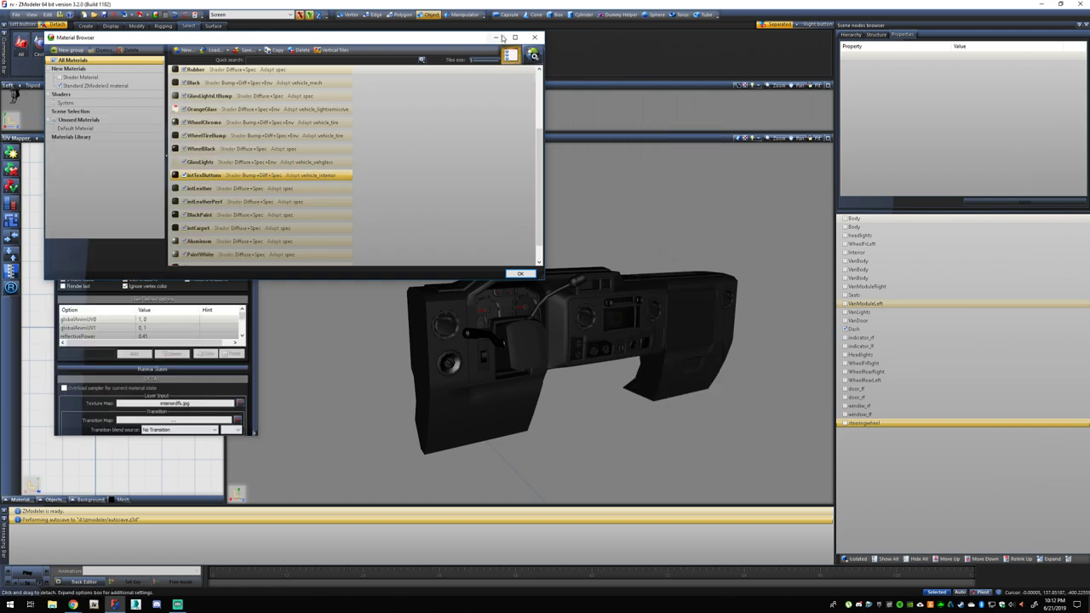
click(495, 38)
click(147, 135)
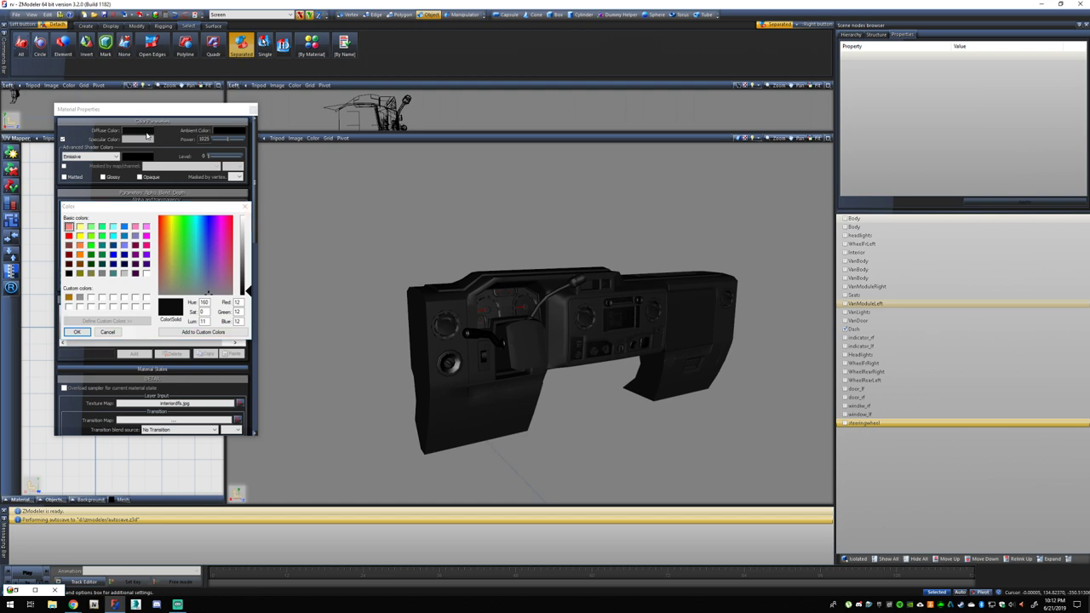
click(146, 273)
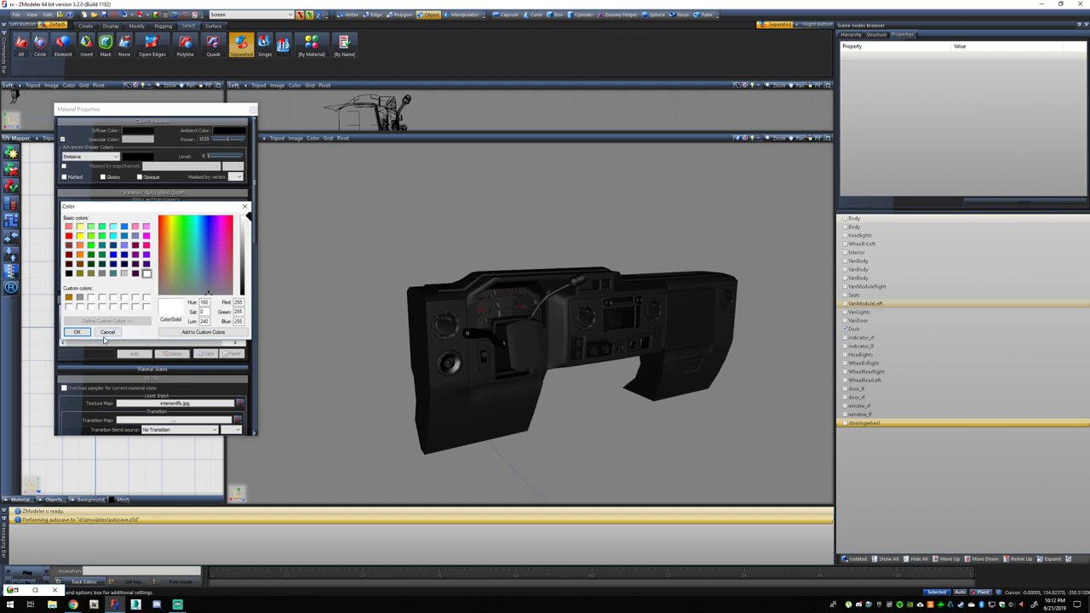
click(76, 331)
click(146, 159)
click(146, 274)
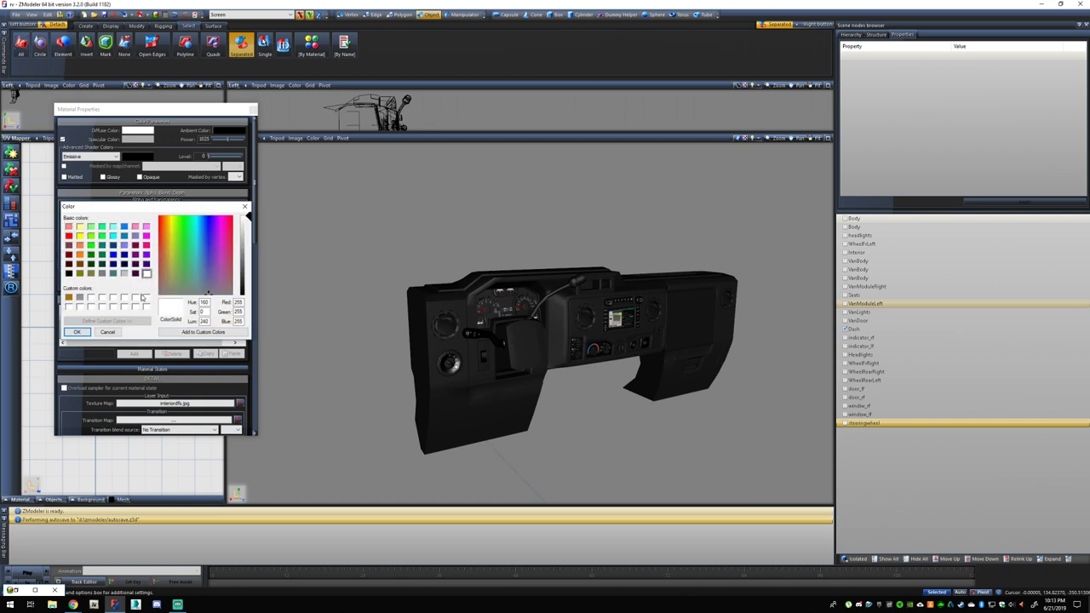
click(77, 331)
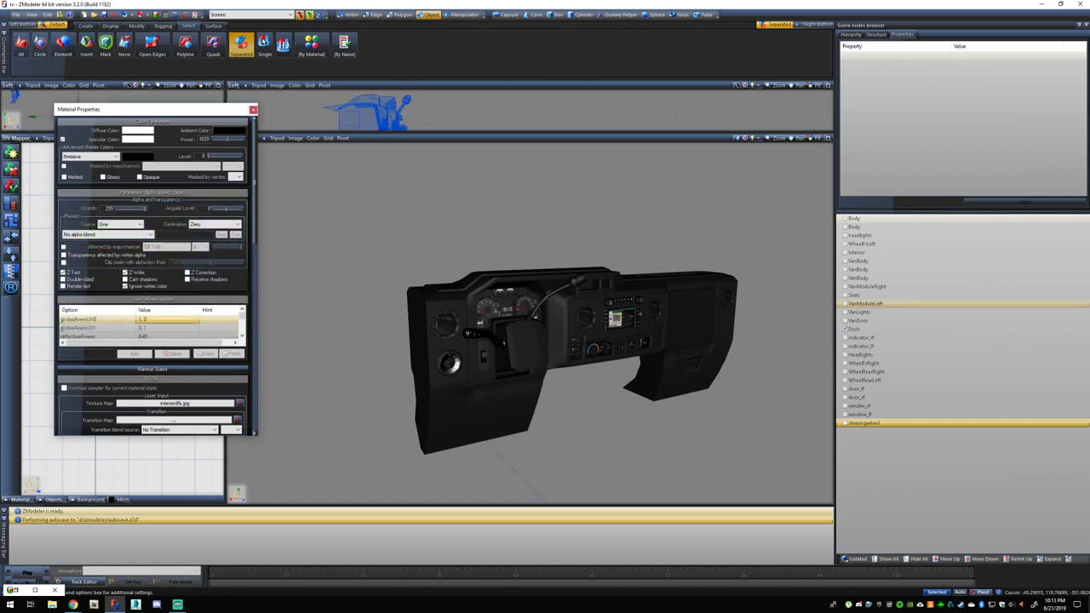
scroll(507, 357, up, 6)
middle_drag(479, 305, 444, 319)
scroll(469, 313, down, 3)
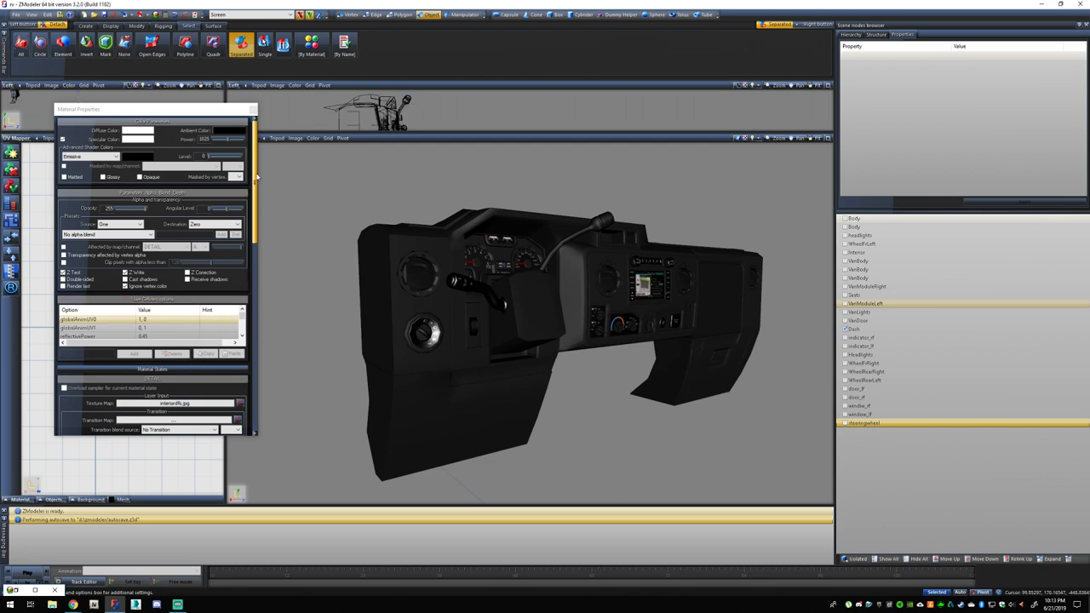
Assign blank_normal.jpg as the BUMPMAP texture of the intTexButtons material and close its properties.
scroll(172, 266, down, 4)
click(173, 271)
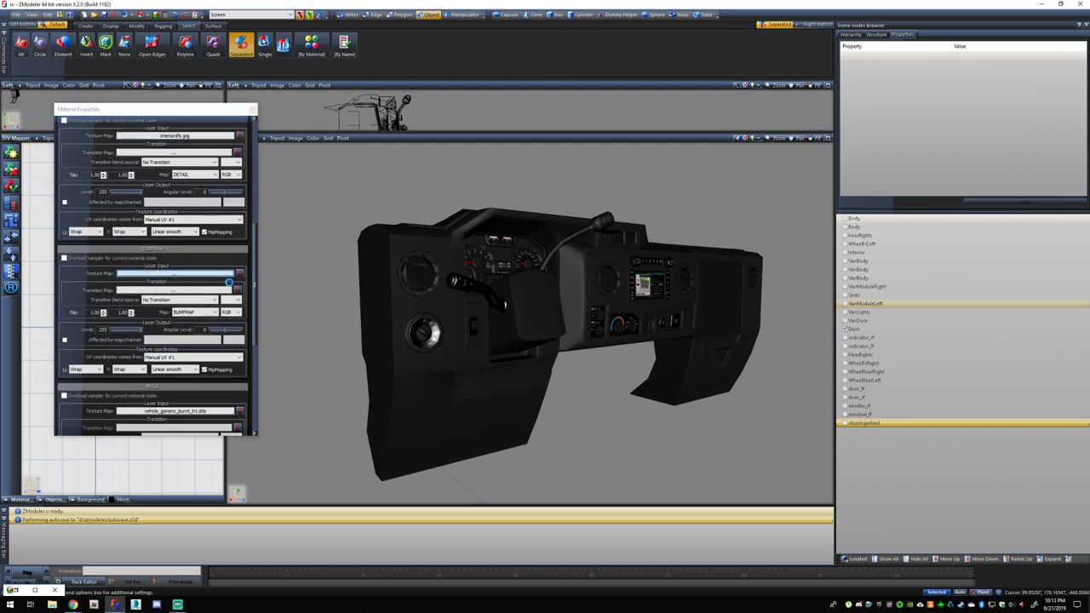
scroll(169, 212, down, 2)
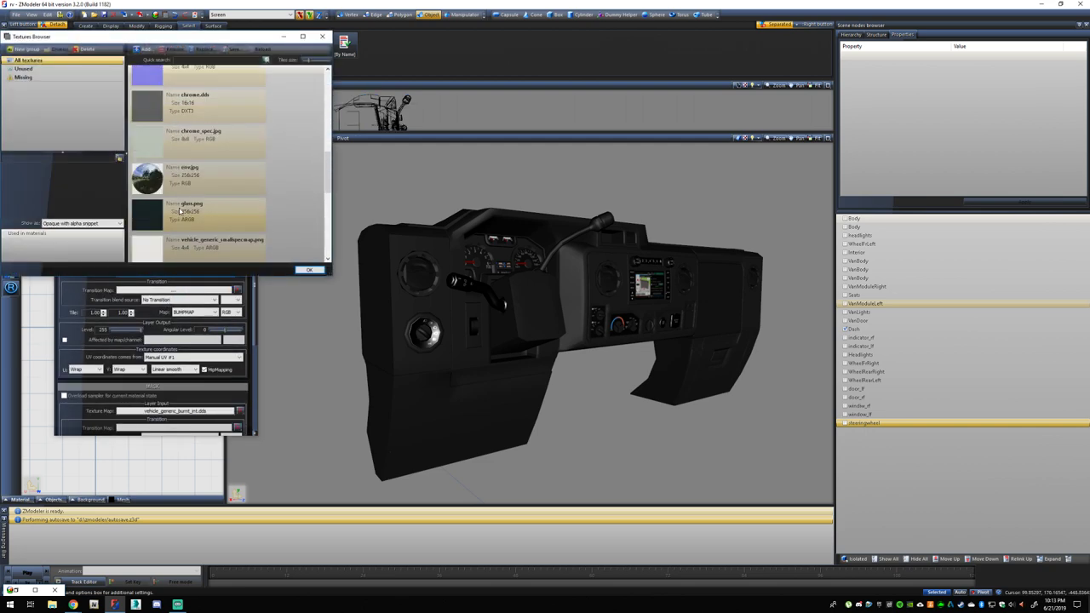
click(196, 76)
click(309, 269)
scroll(258, 244, down, 6)
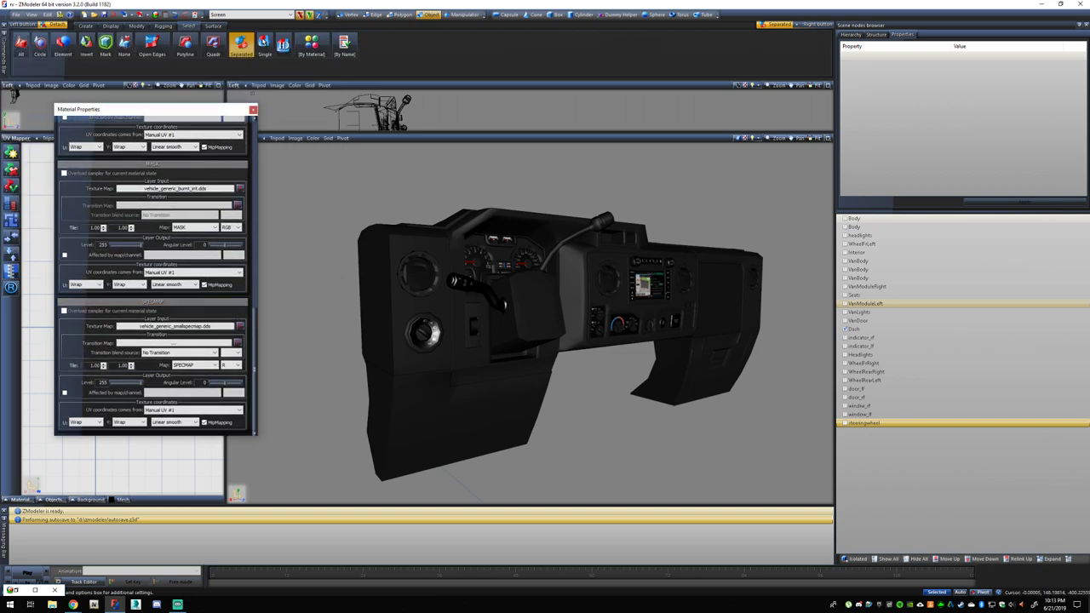
click(252, 110)
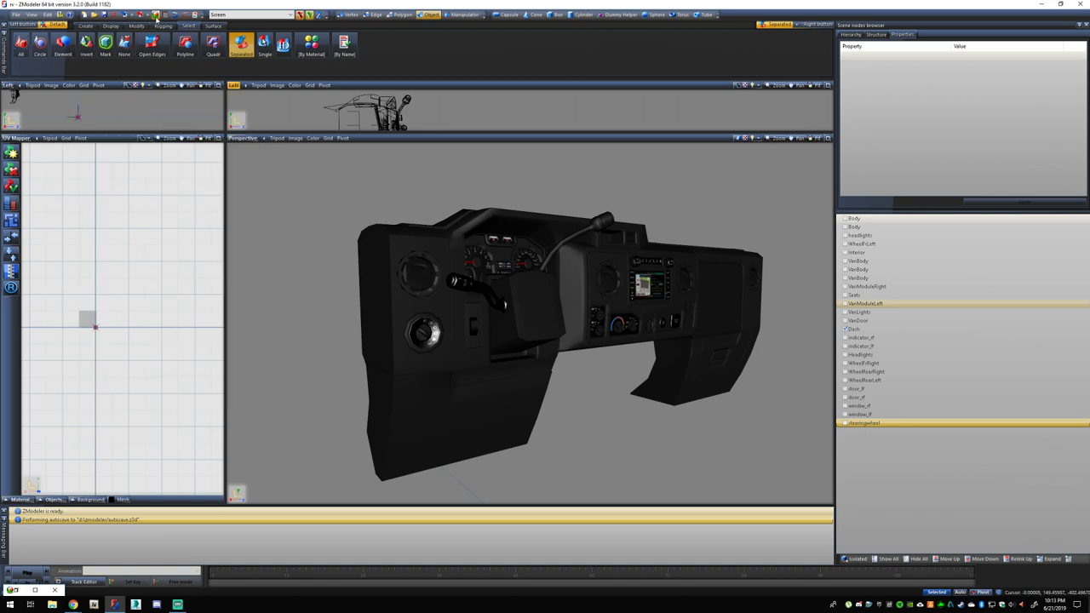
Toggle the intTexButtons material off and on in the Material Browser to check which dashboard parts use it.
click(155, 15)
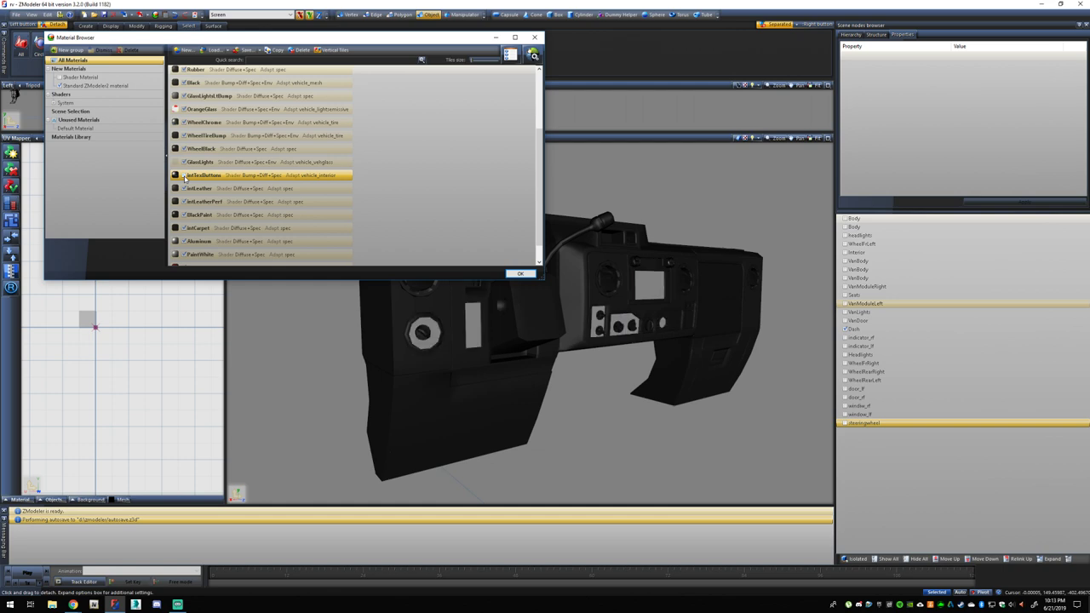
click(183, 175)
click(184, 175)
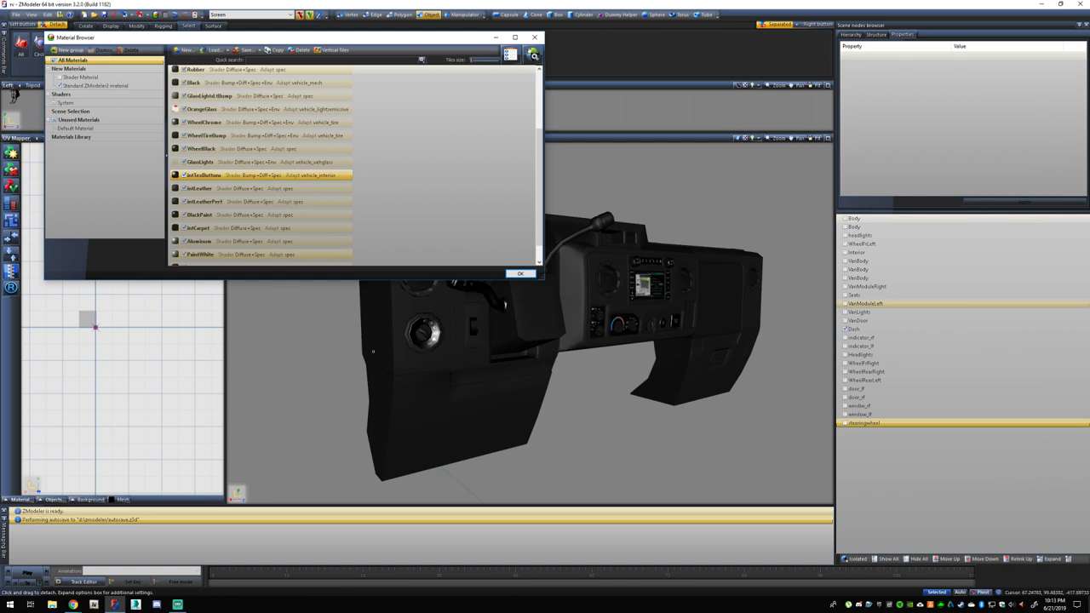
scroll(497, 332, down, 3)
scroll(497, 332, up, 3)
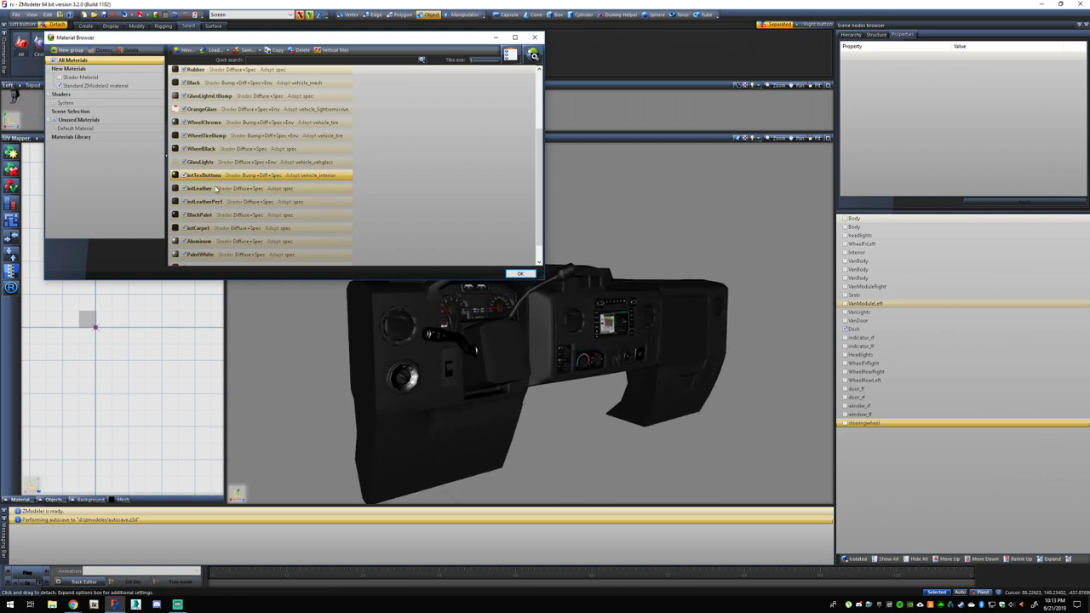
click(184, 176)
Apply the vehicle_interior shader preset from the generic vehicle group to the intLeather material.
click(226, 191)
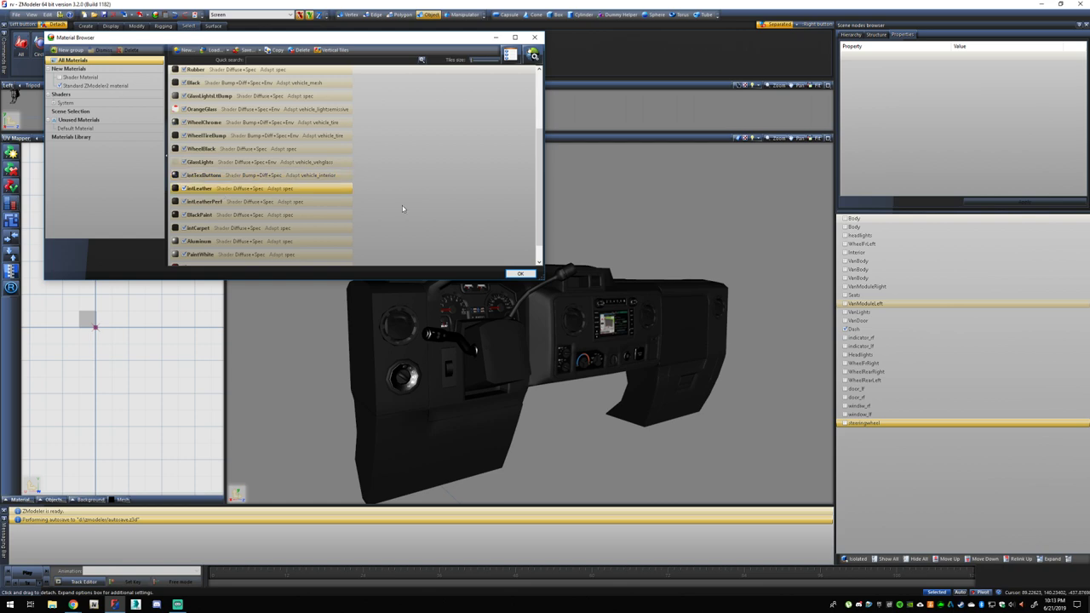
click(533, 55)
mouse_move(543, 79)
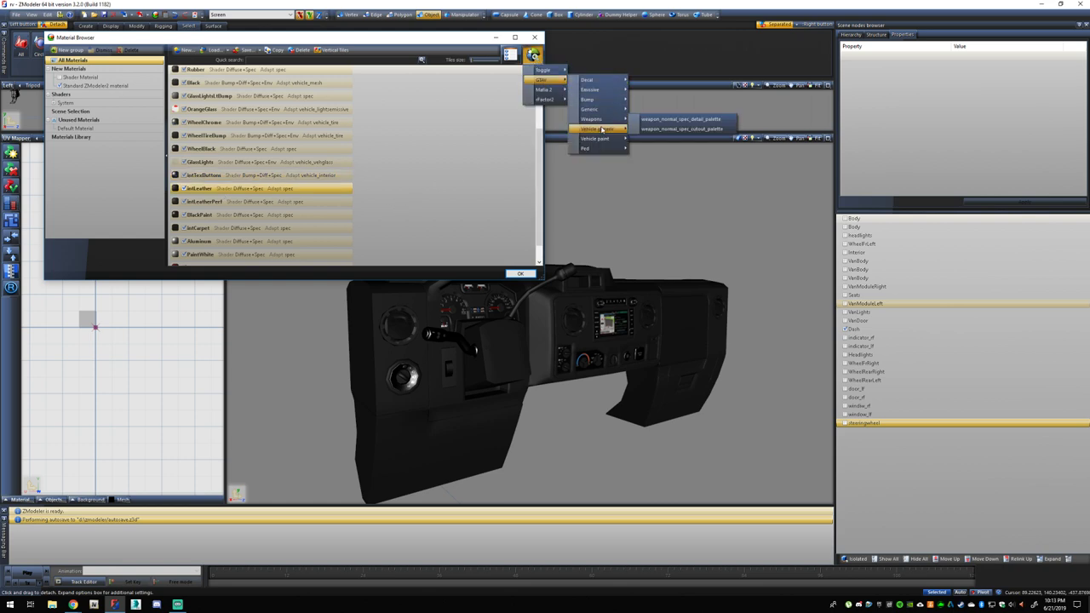
mouse_move(601, 129)
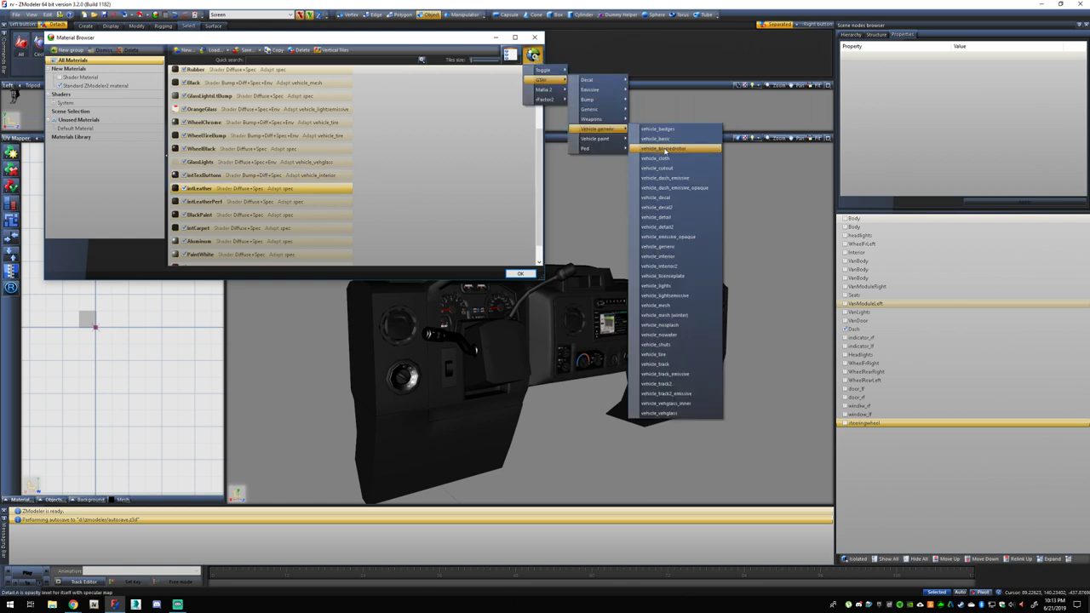
click(676, 256)
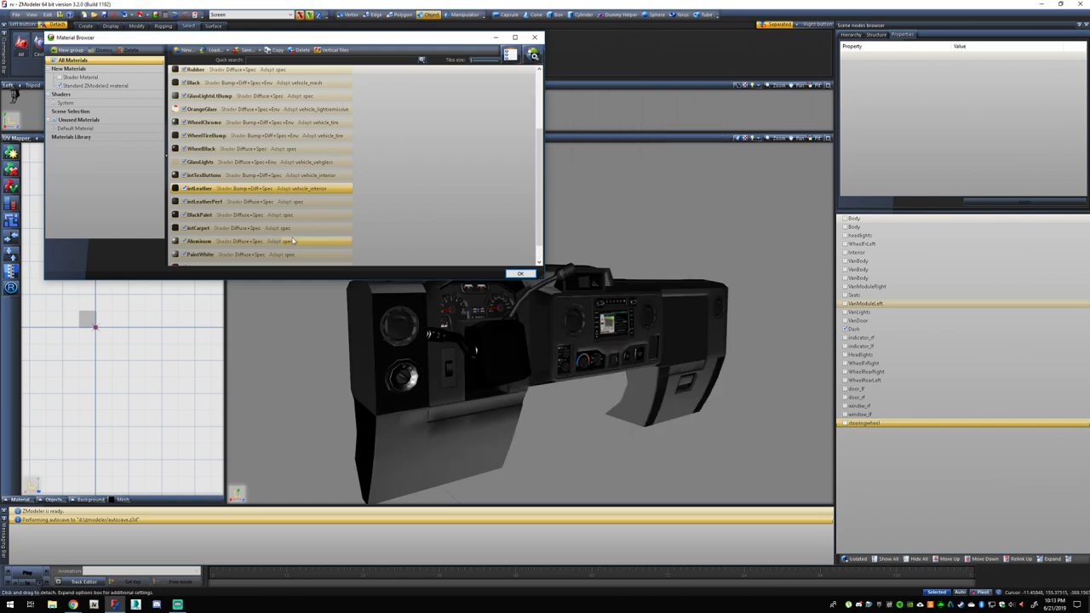
Open the intLeather material's properties and set its diffuse and specular colors to white.
double_click(247, 188)
click(496, 37)
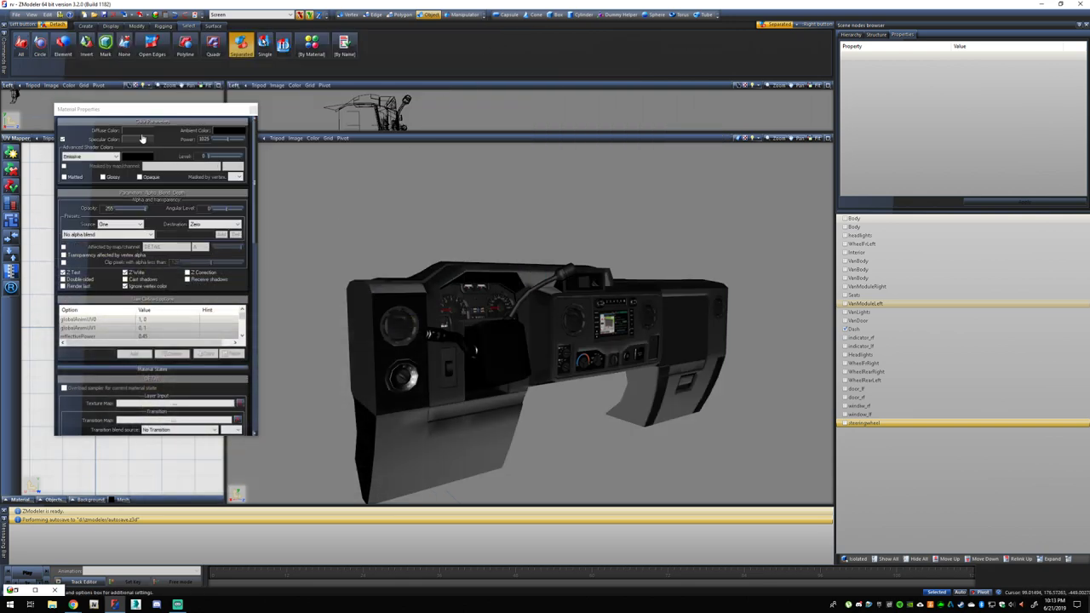
click(143, 139)
click(147, 273)
click(78, 332)
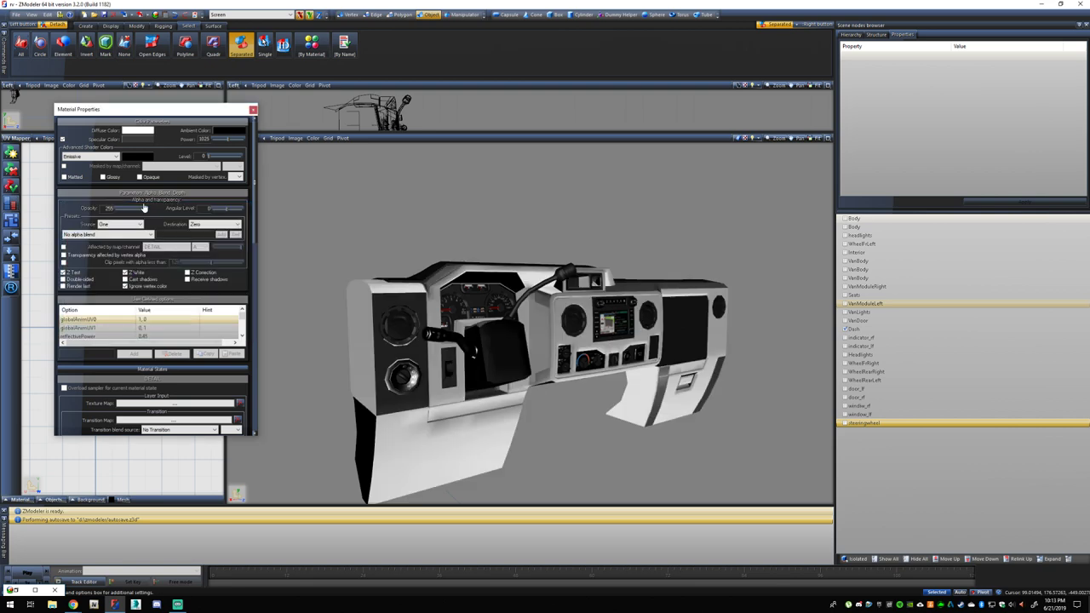
click(138, 139)
click(146, 274)
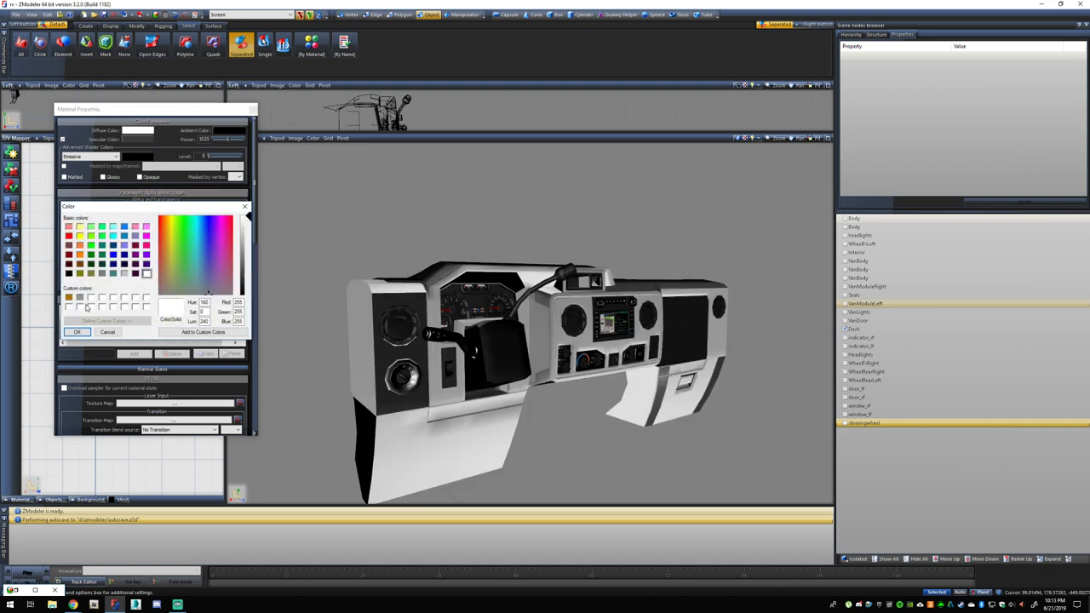
click(77, 332)
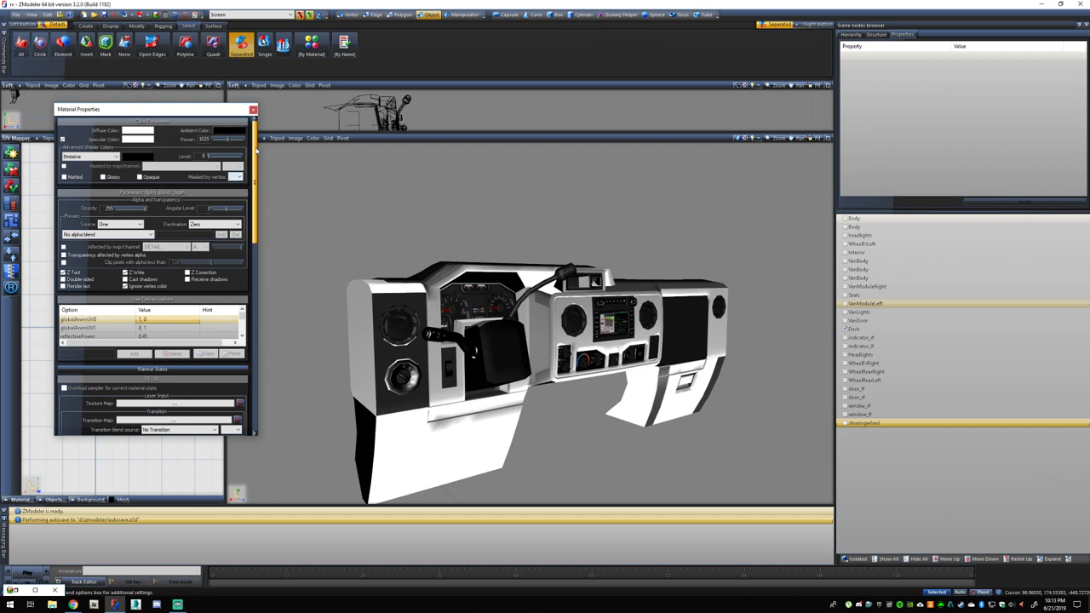
Assign leatherbmp.jpg as the DETAIL texture map of the intLeather material.
scroll(250, 266, down, 10)
scroll(249, 266, up, 5)
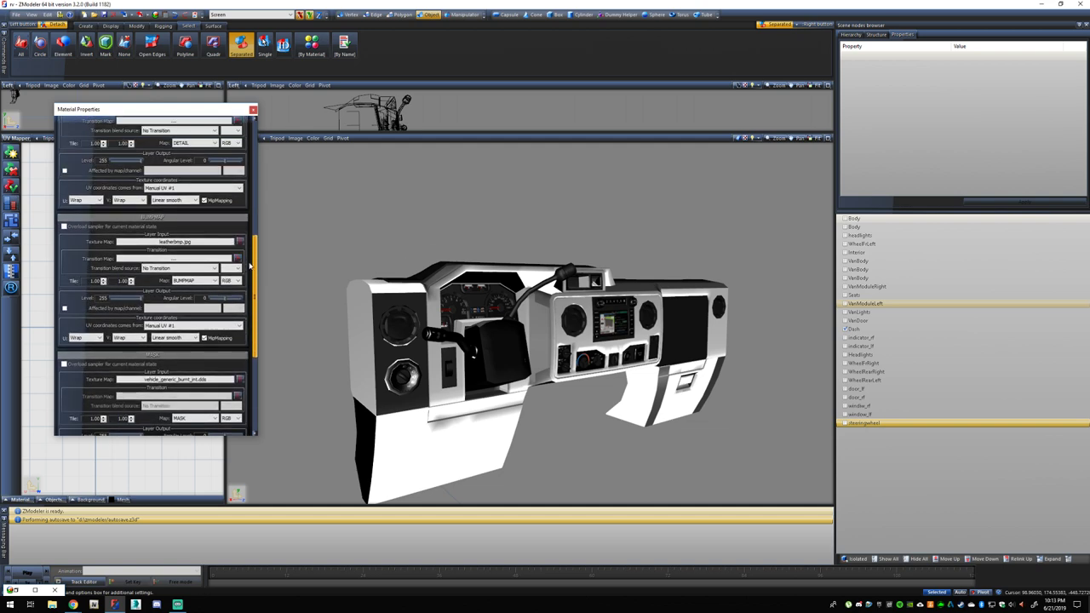
scroll(256, 263, up, 3)
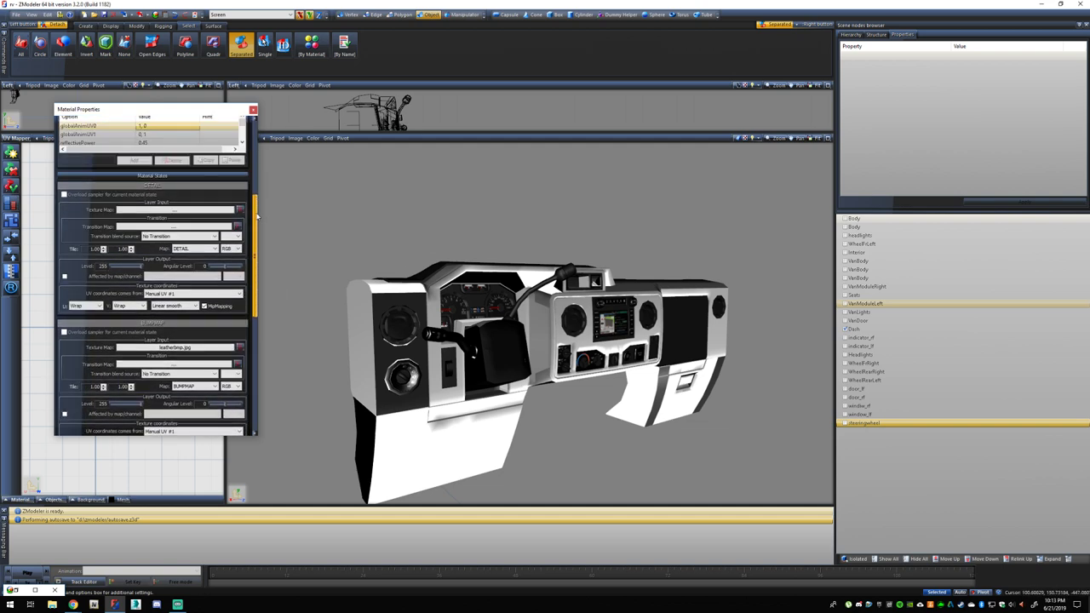
click(193, 230)
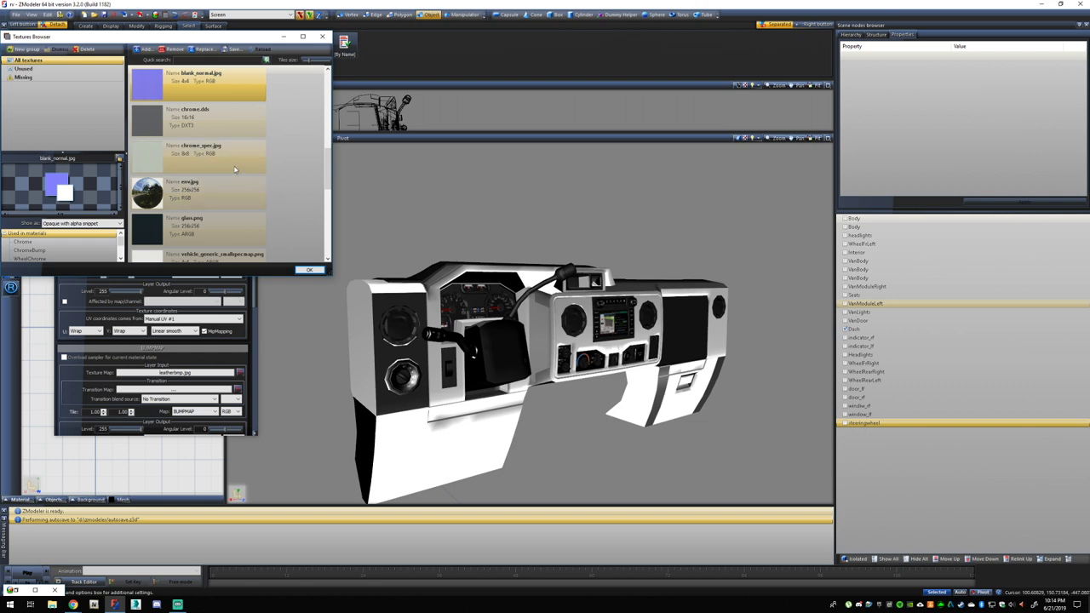
scroll(233, 168, down, 7)
scroll(233, 168, up, 7)
scroll(232, 167, down, 4)
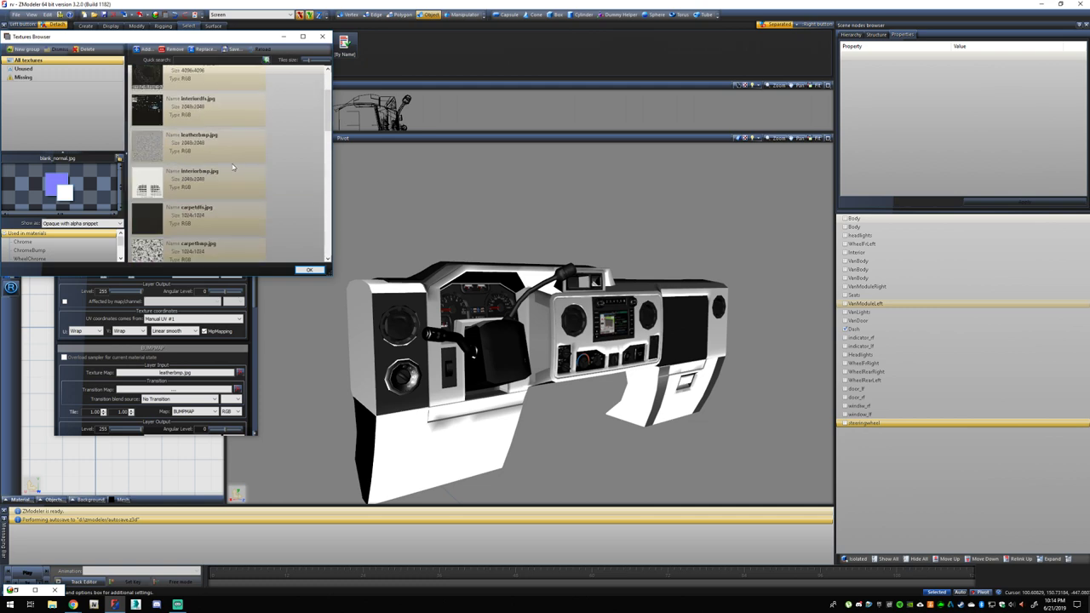
scroll(234, 170, down, 3)
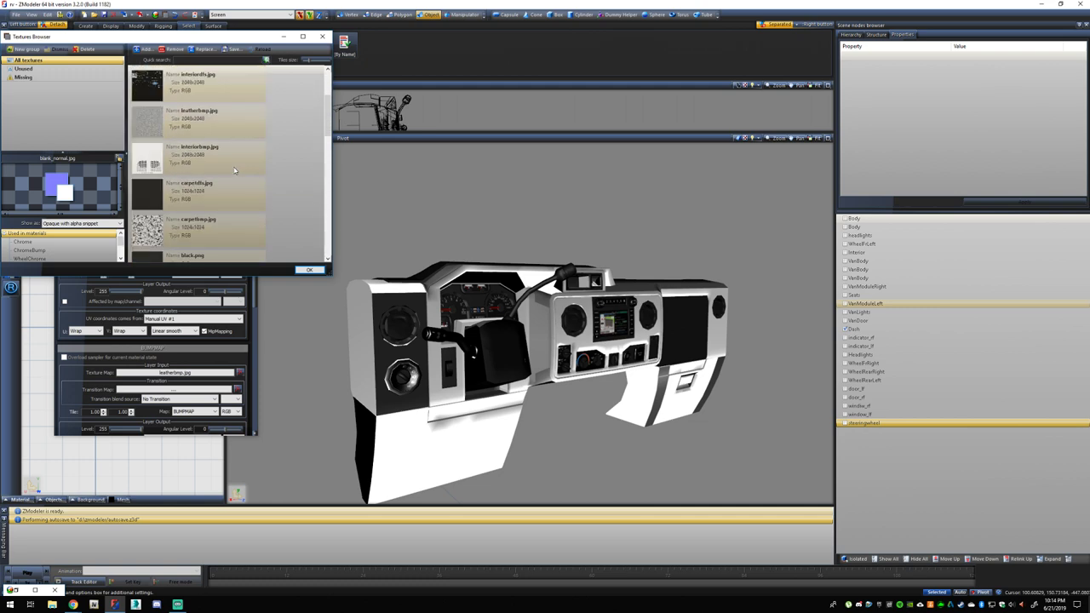
scroll(235, 170, down, 3)
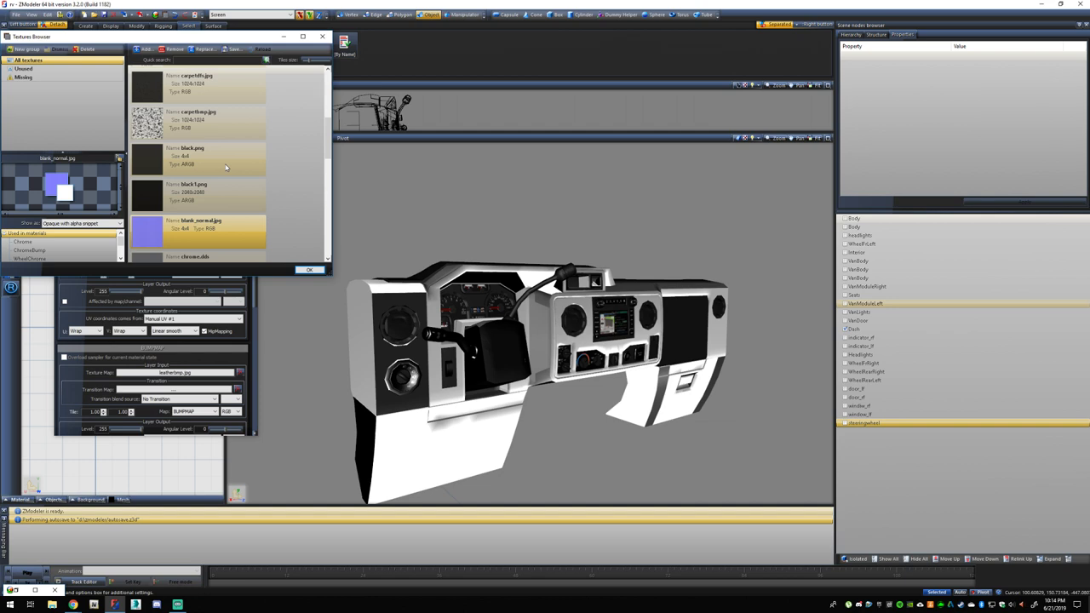
scroll(187, 191, down, 5)
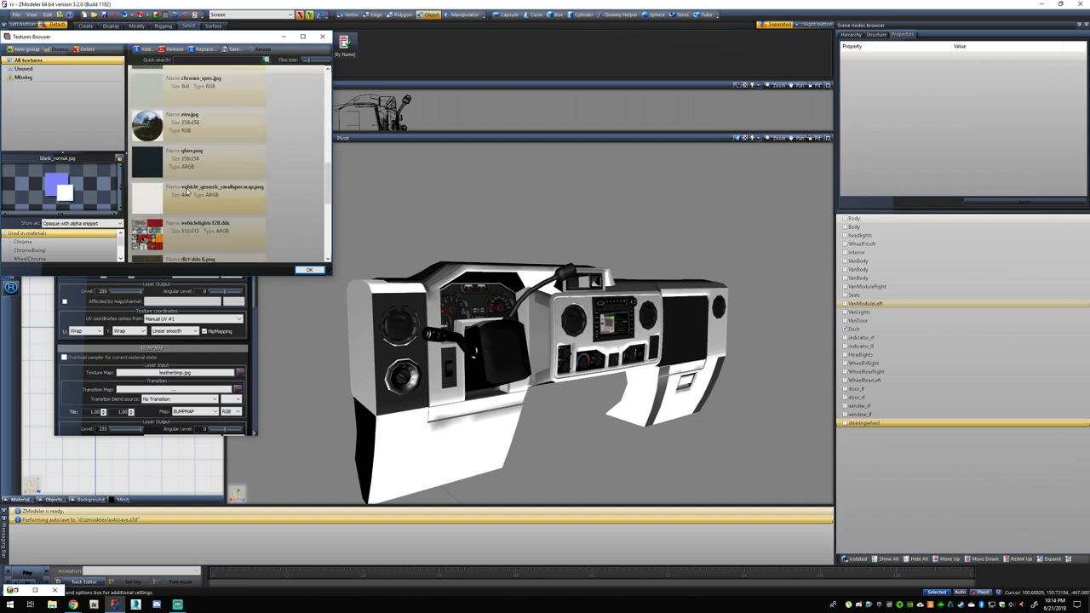
scroll(216, 197, down, 2)
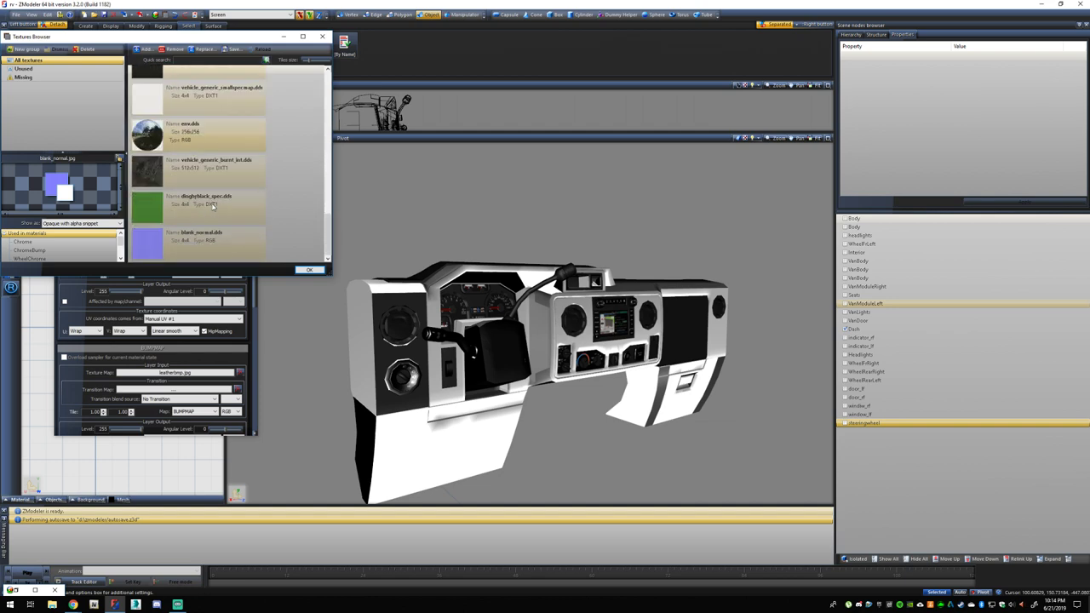
scroll(204, 209, up, 3)
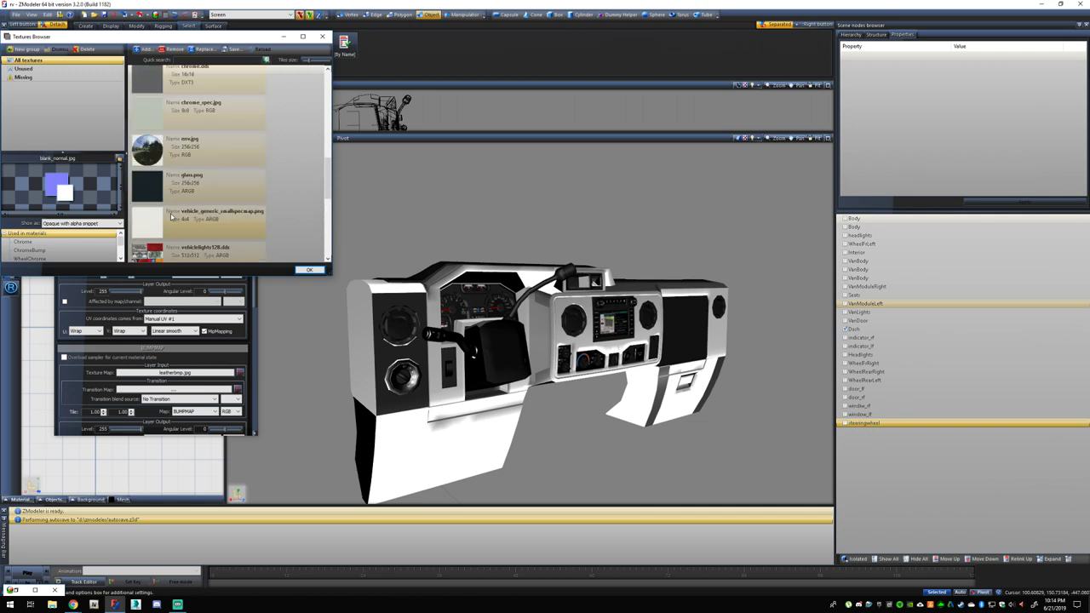
drag(148, 37, 288, 34)
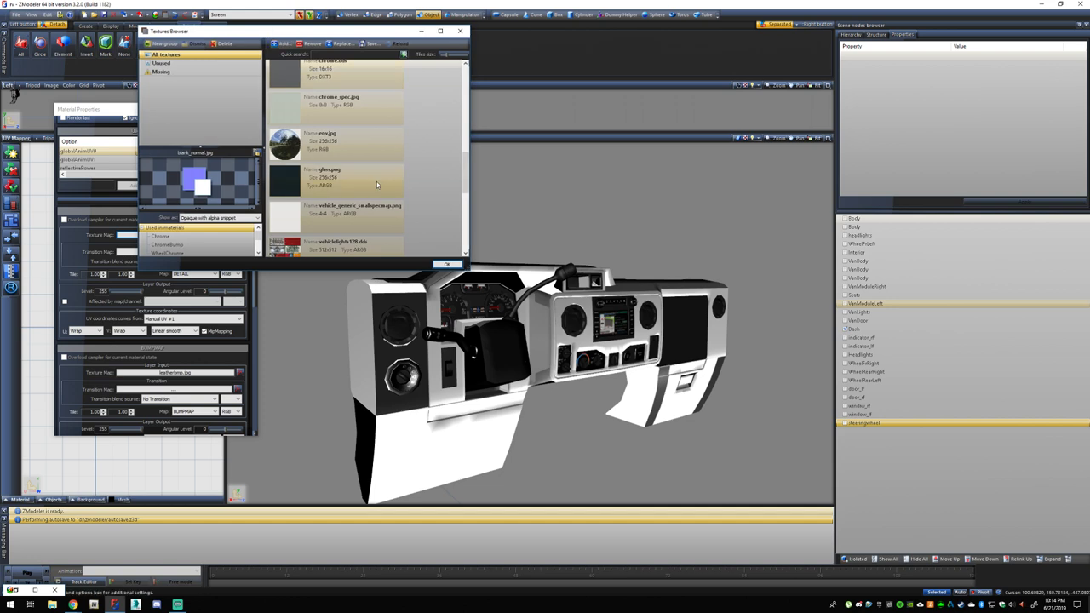
scroll(376, 183, up, 3)
scroll(376, 183, up, 3)
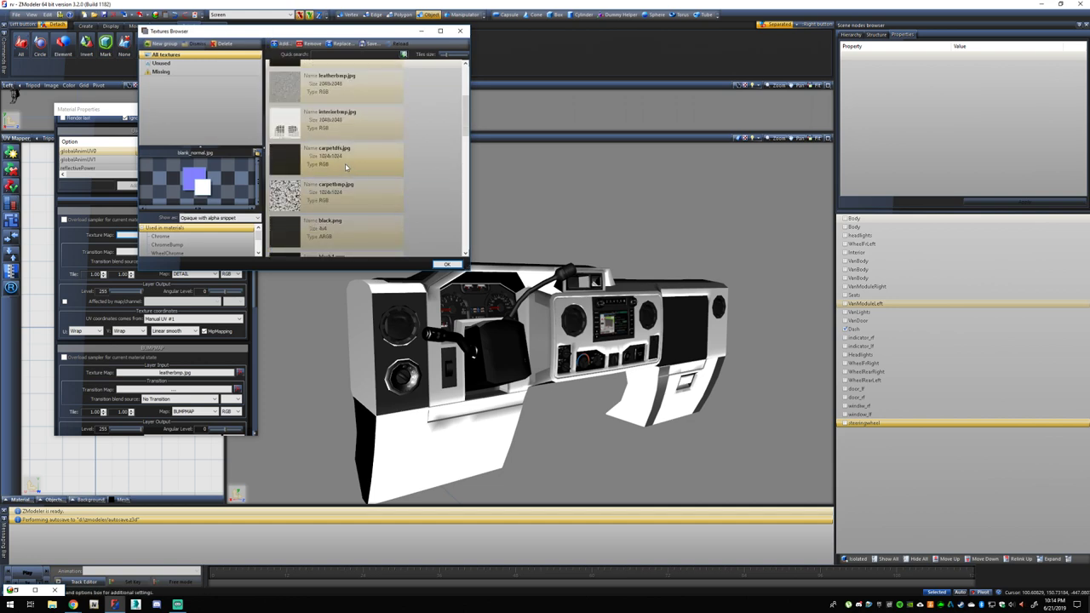
scroll(346, 170, up, 1)
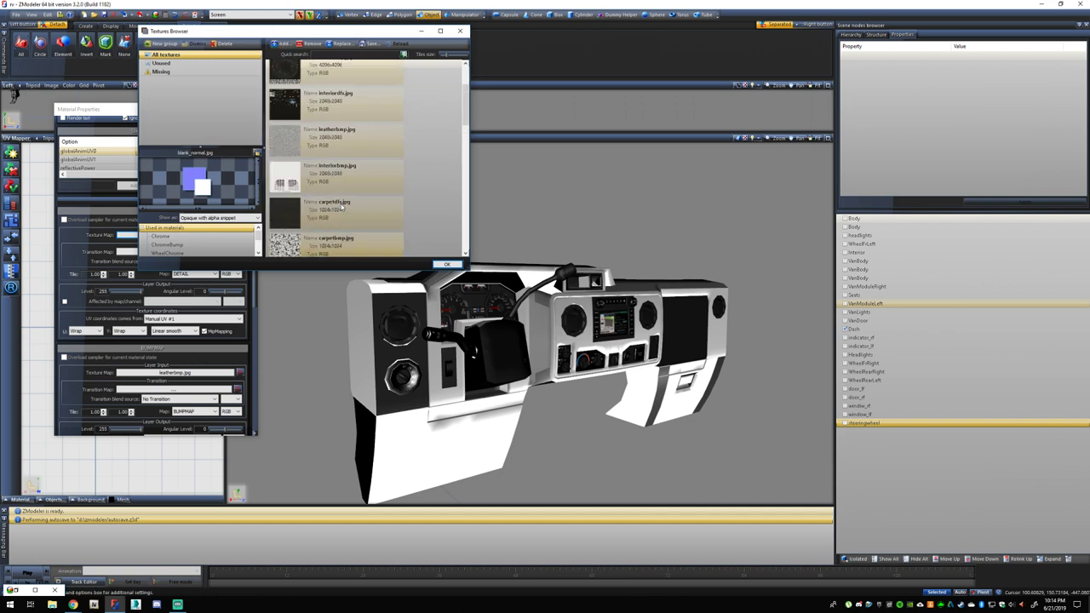
click(350, 150)
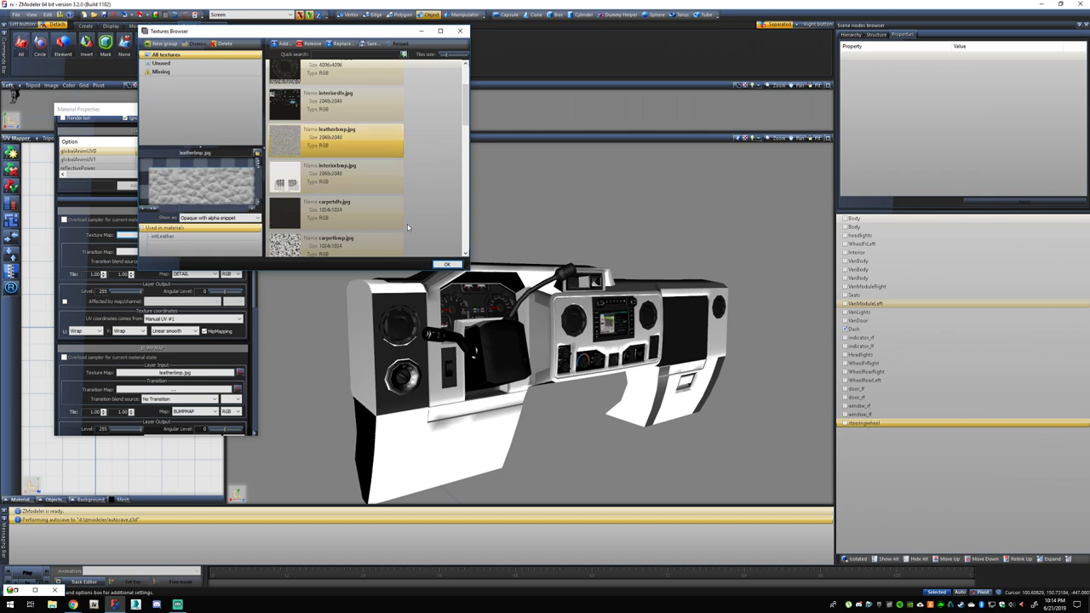
click(444, 263)
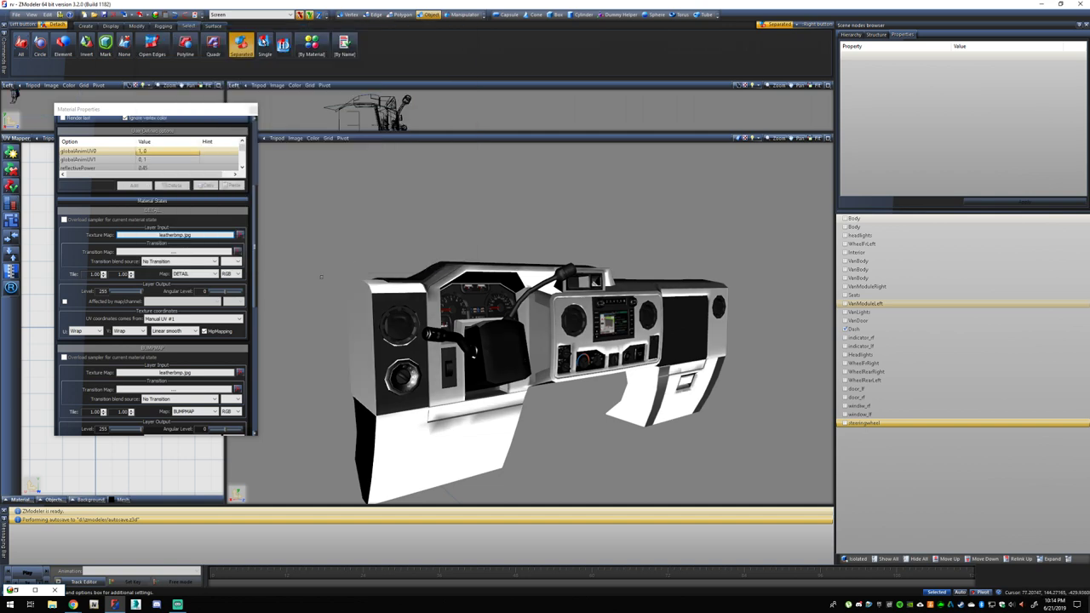
Replace the intLeather material's SPECMAP texture with black1.png and close the material properties.
drag(252, 244, 249, 363)
middle_drag(280, 366, 419, 395)
middle_drag(412, 399, 435, 397)
scroll(435, 397, down, 2)
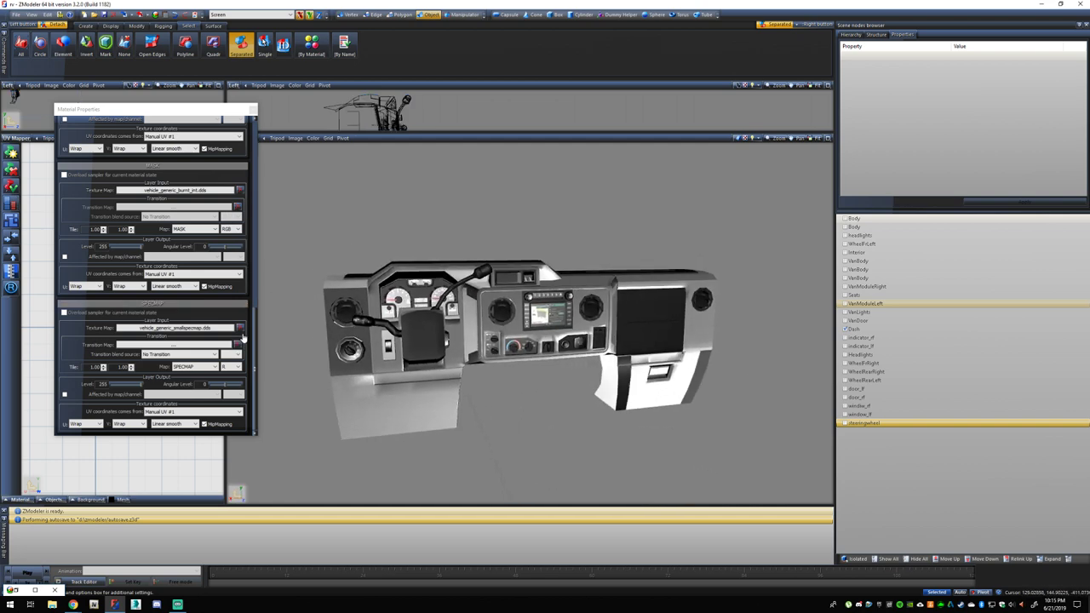
click(179, 326)
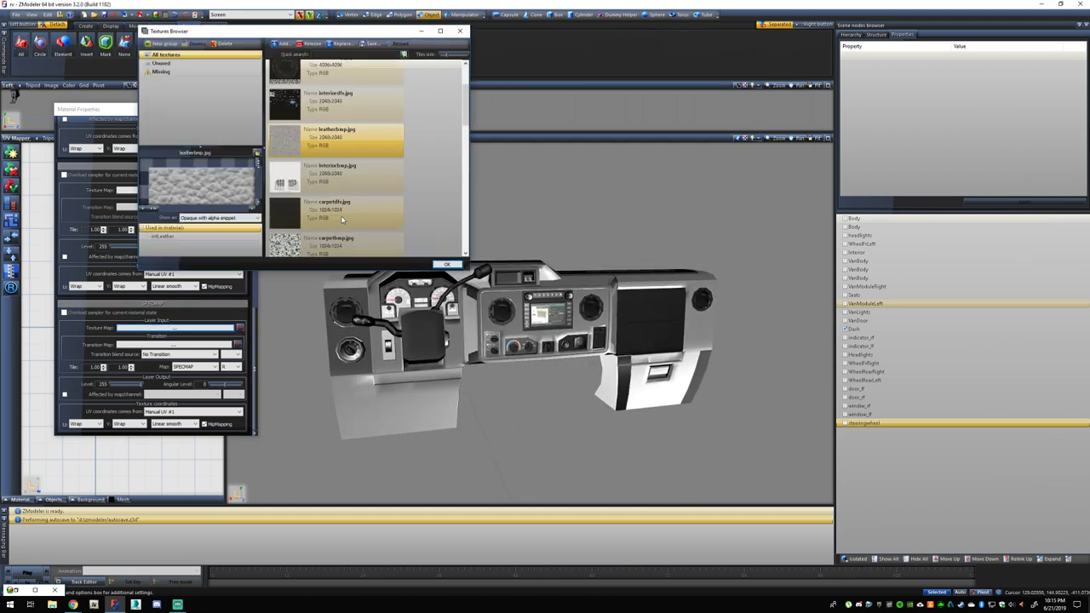
scroll(344, 213, up, 2)
scroll(344, 213, down, 4)
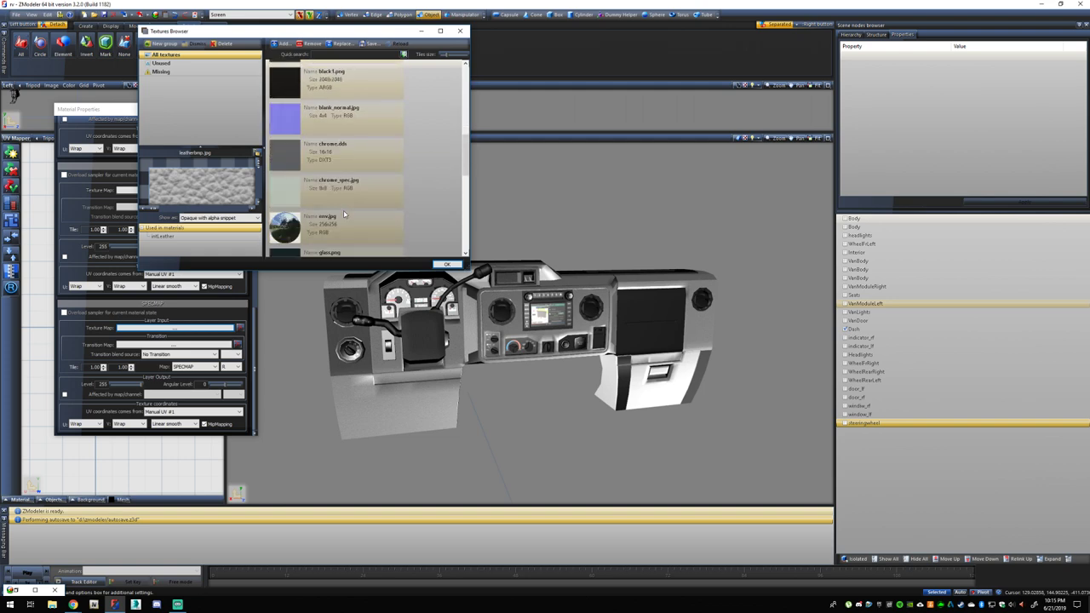
click(342, 149)
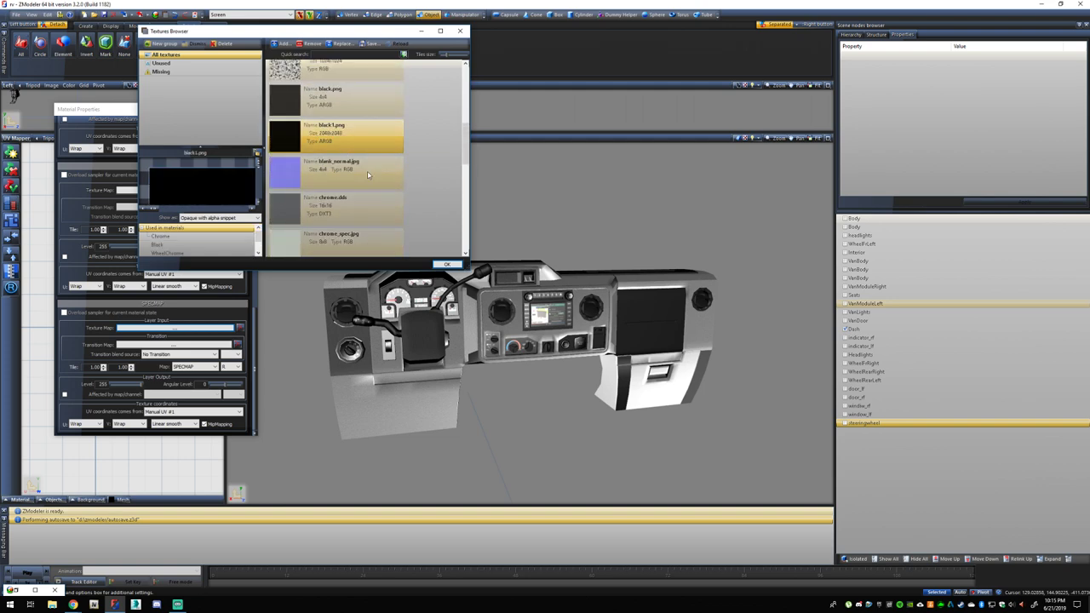
click(449, 264)
middle_drag(449, 261, 377, 258)
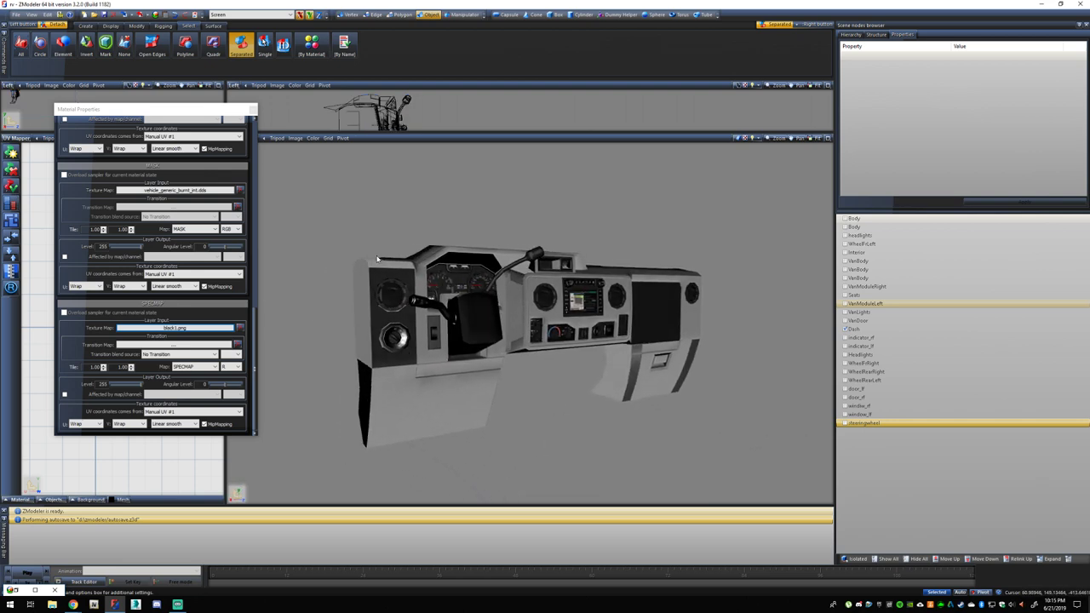
click(252, 109)
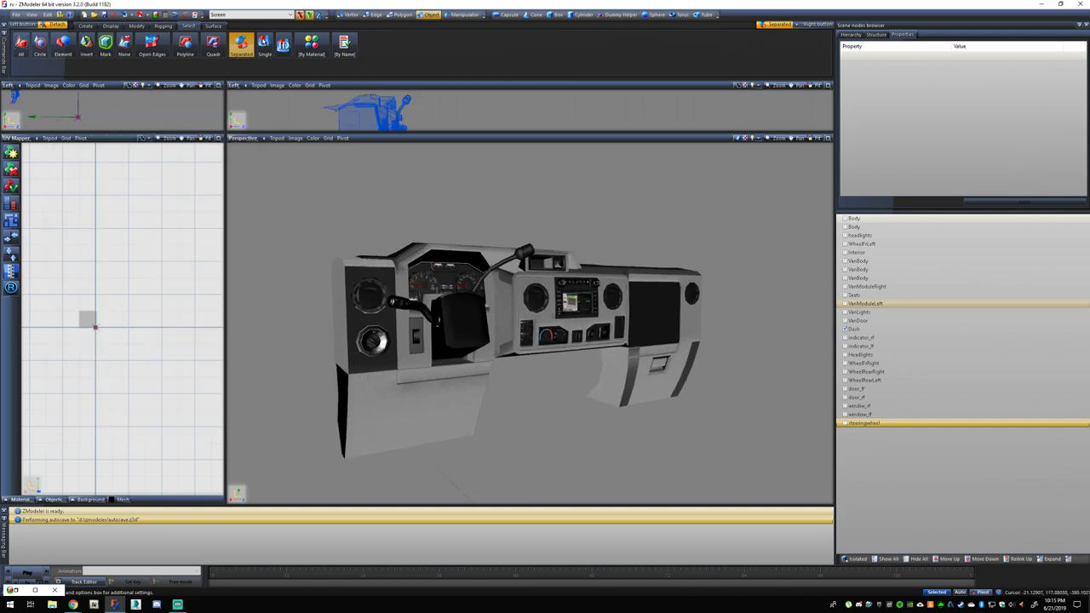
Apply the vehicle_interior shader preset from the generic vehicle group to the intLeatherPerf material.
click(155, 15)
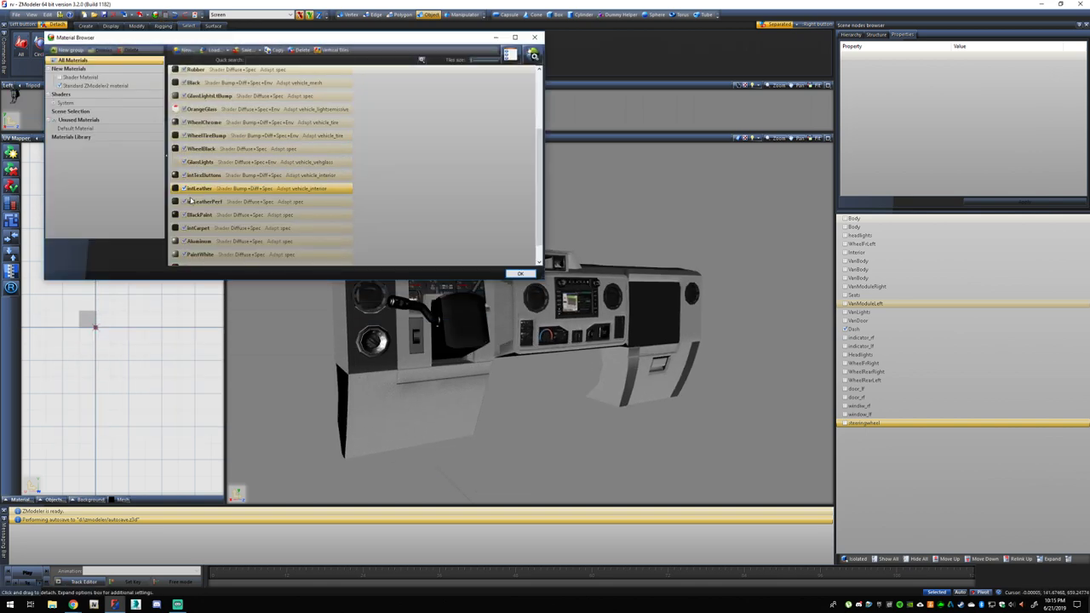
click(184, 202)
key(Down)
click(532, 53)
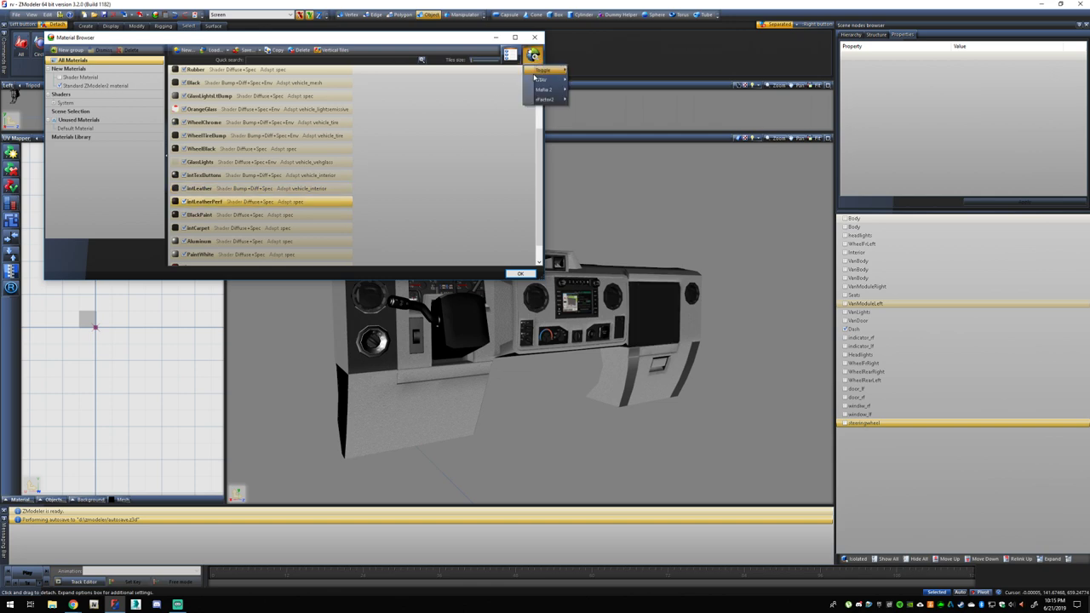
mouse_move(545, 79)
mouse_move(611, 129)
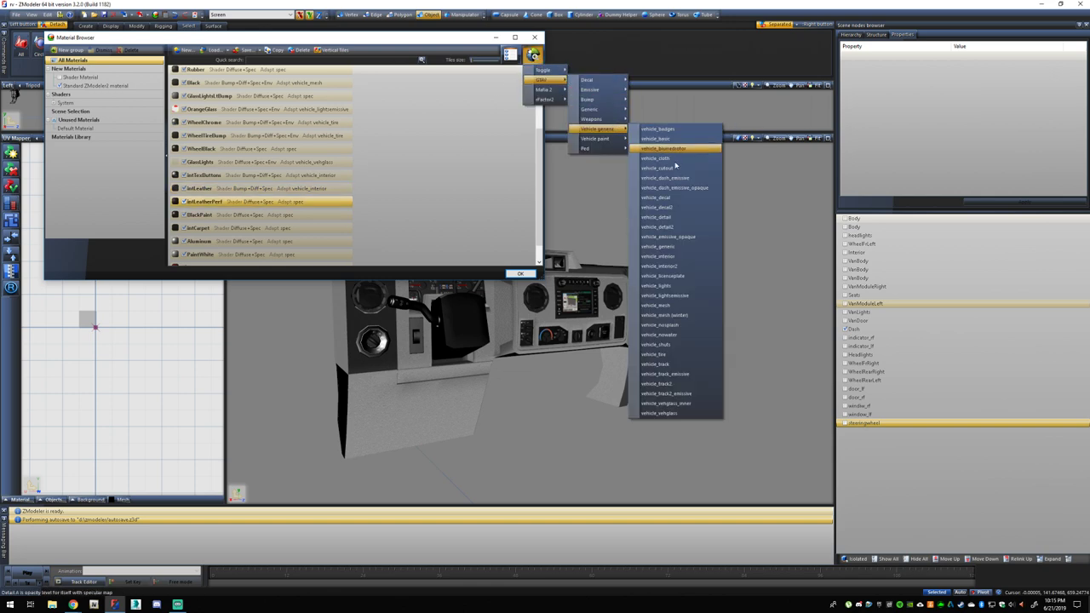
click(677, 256)
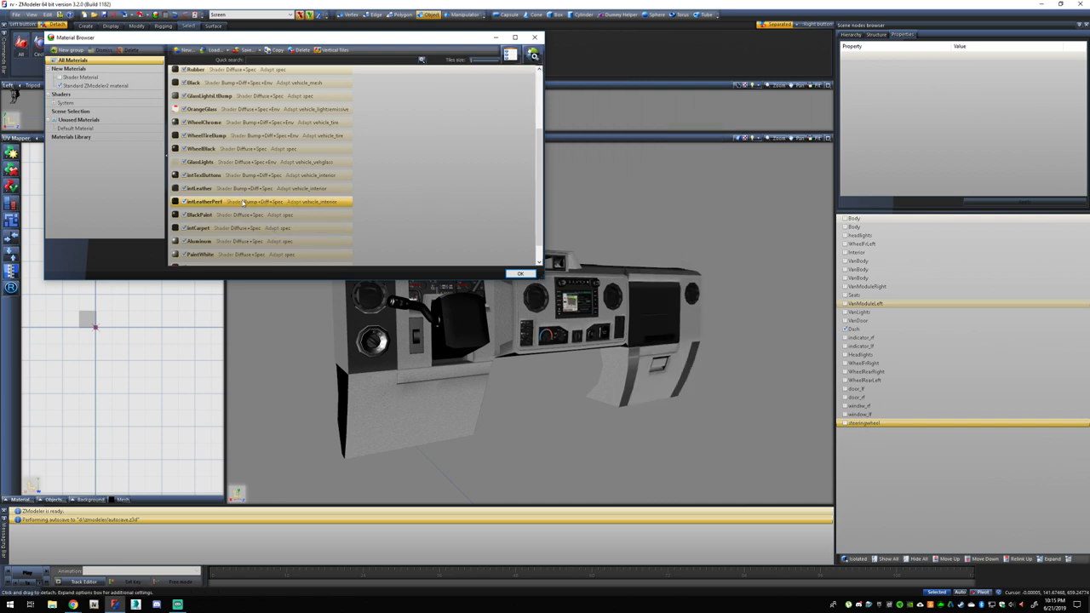
Open the intLeatherPerf material's properties and set its diffuse and specular colors to white.
double_click(244, 203)
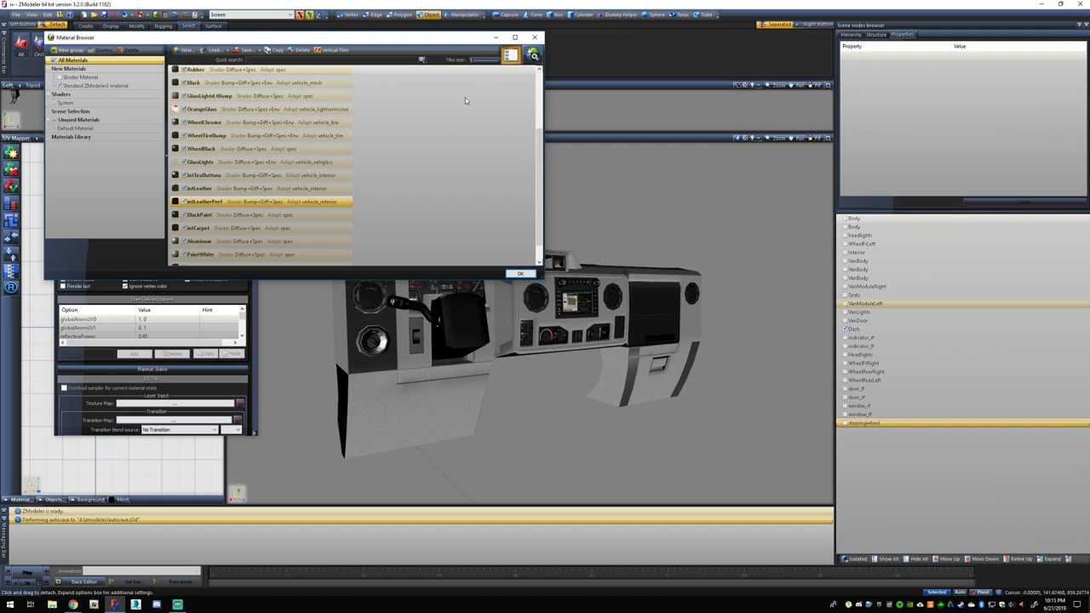
click(185, 202)
click(495, 37)
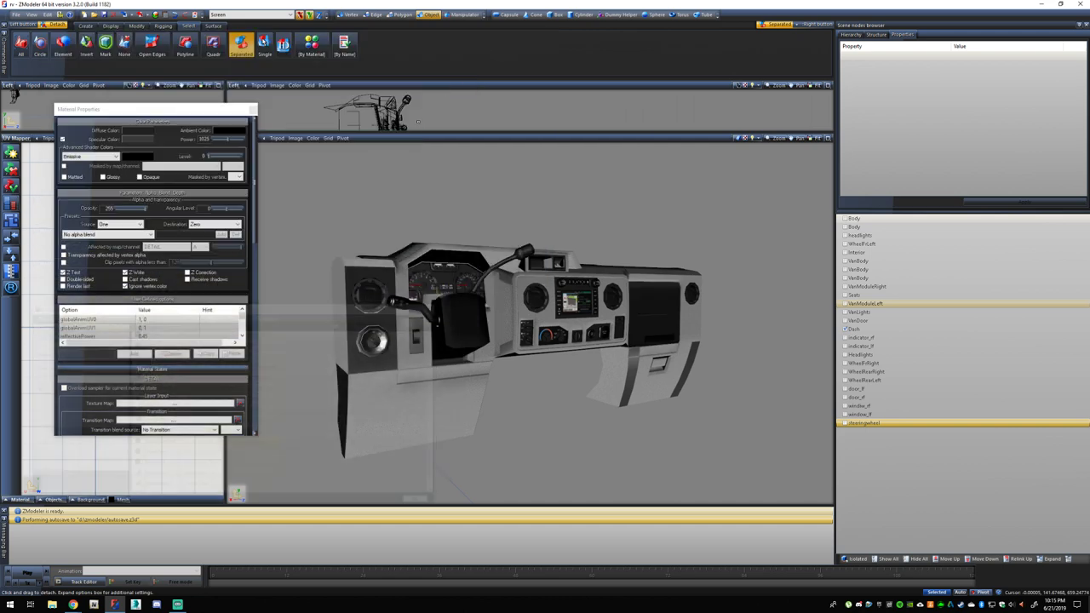
click(136, 130)
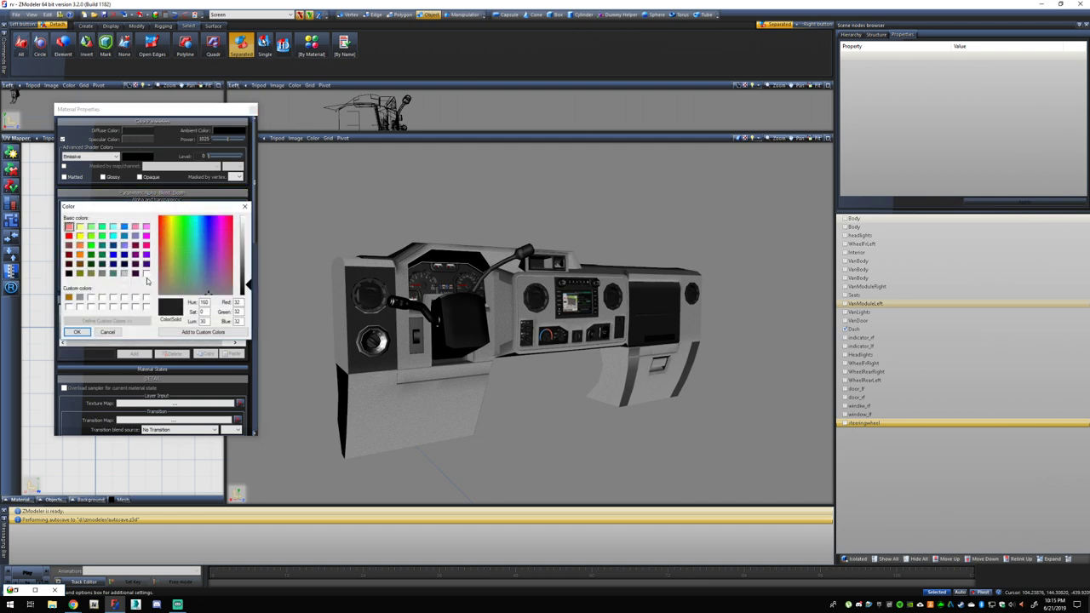
click(145, 273)
click(76, 331)
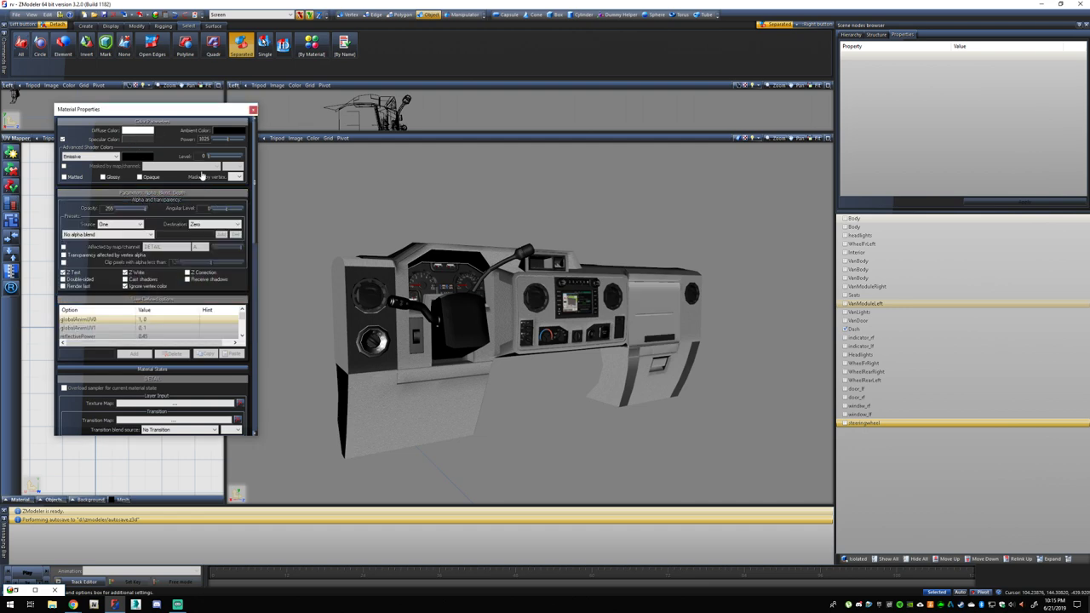
click(137, 139)
click(147, 272)
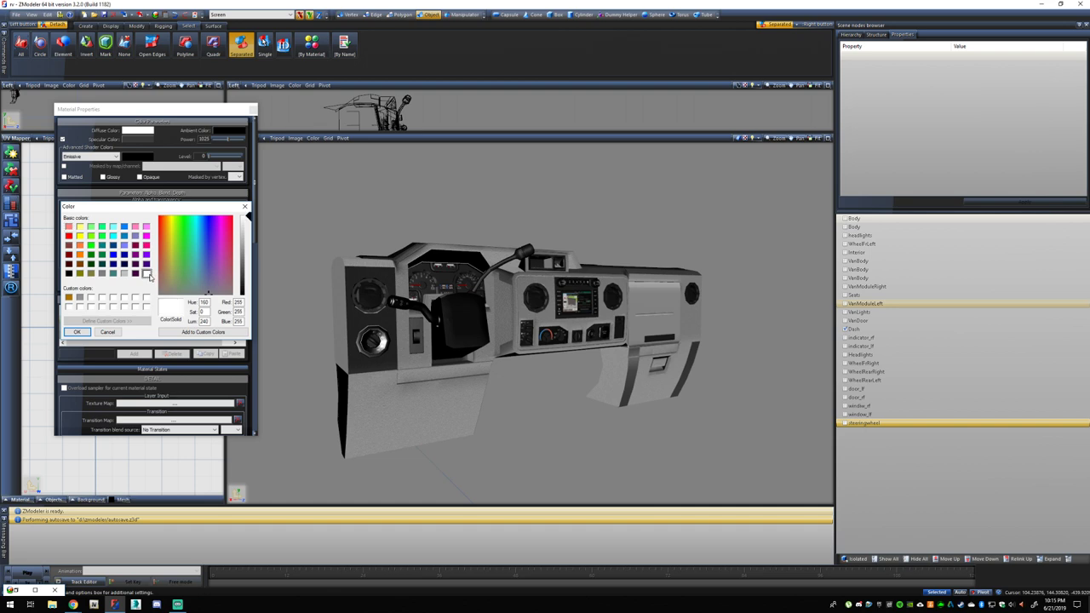
click(77, 331)
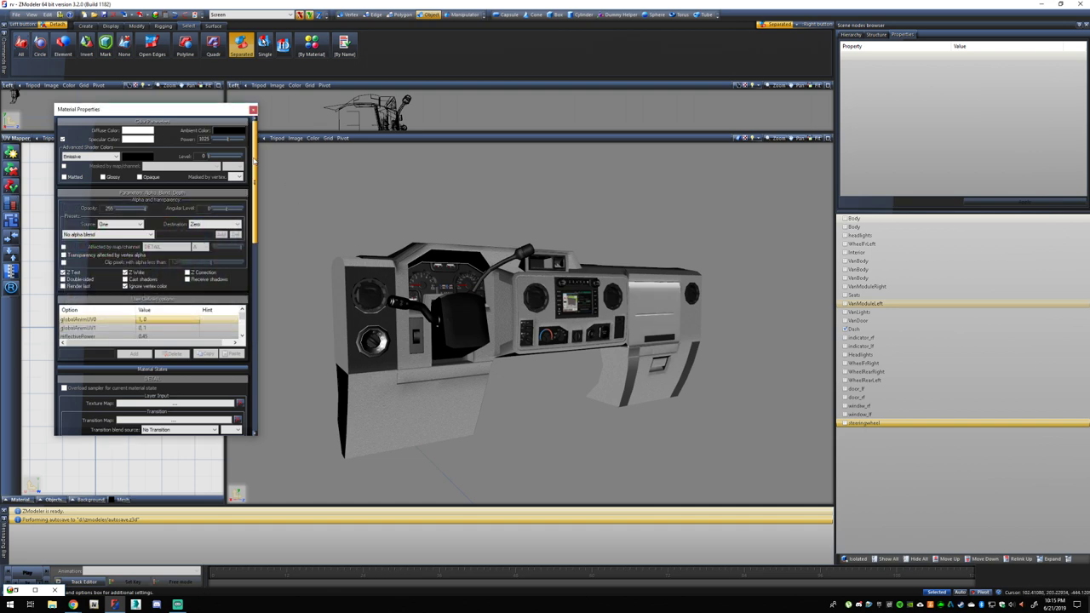
scroll(185, 208, down, 3)
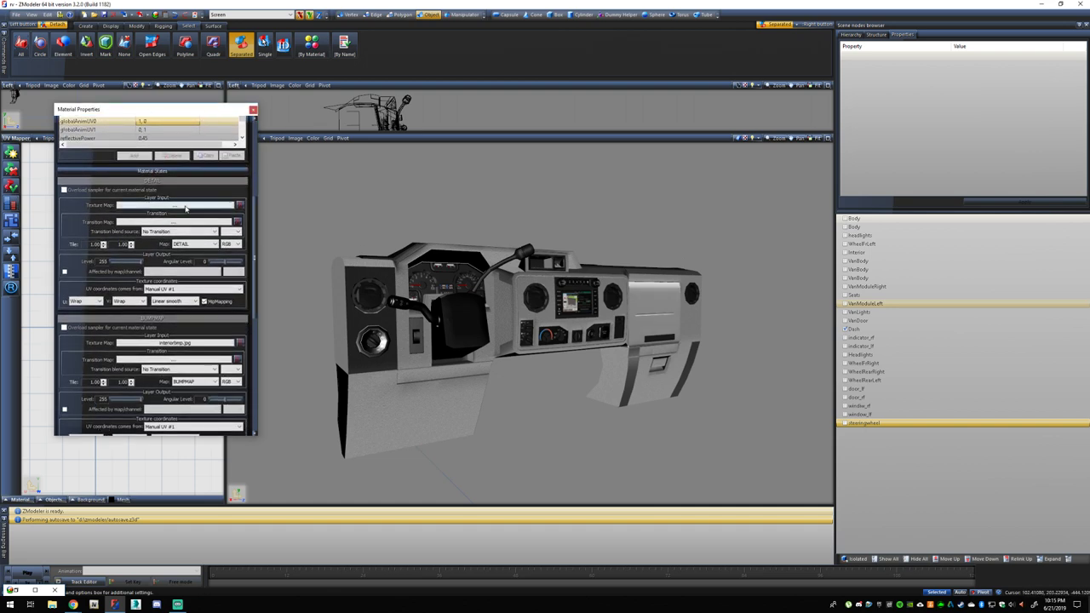
scroll(635, 317, up, 8)
middle_drag(635, 316, 533, 312)
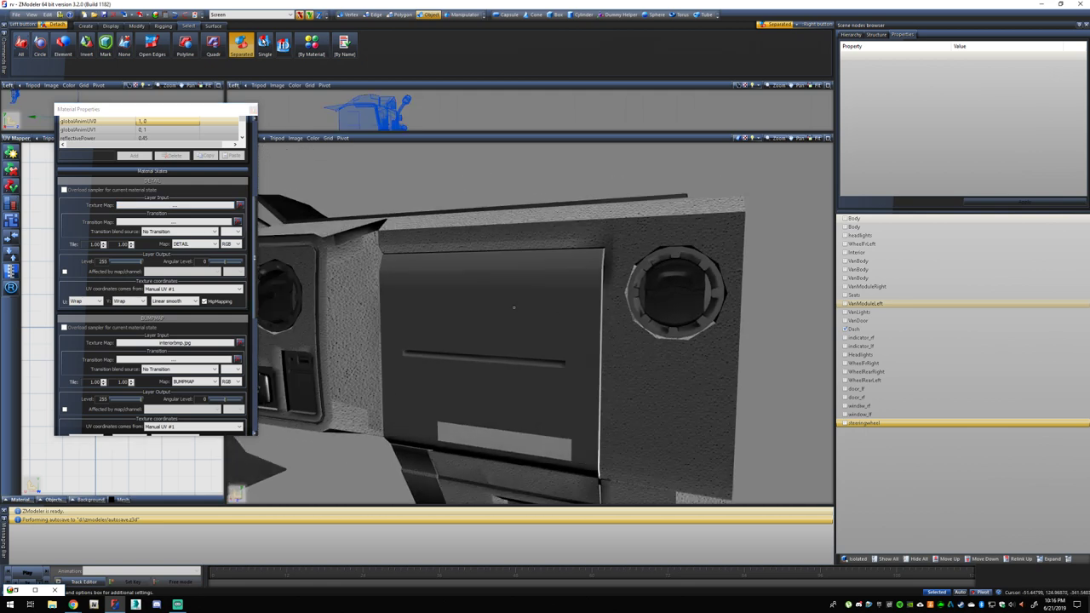
click(175, 205)
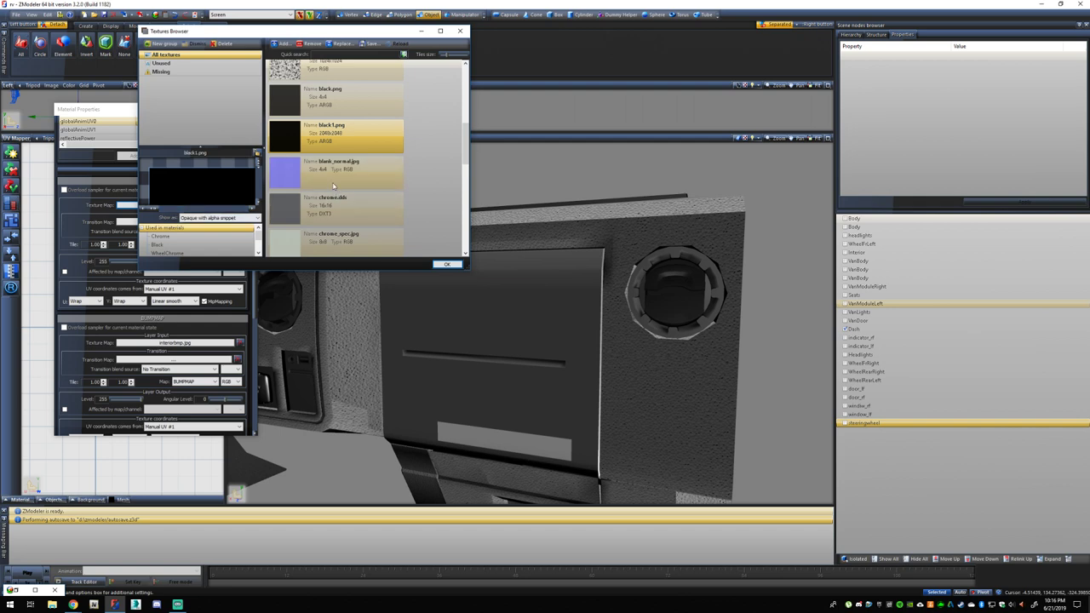
scroll(366, 126, up, 3)
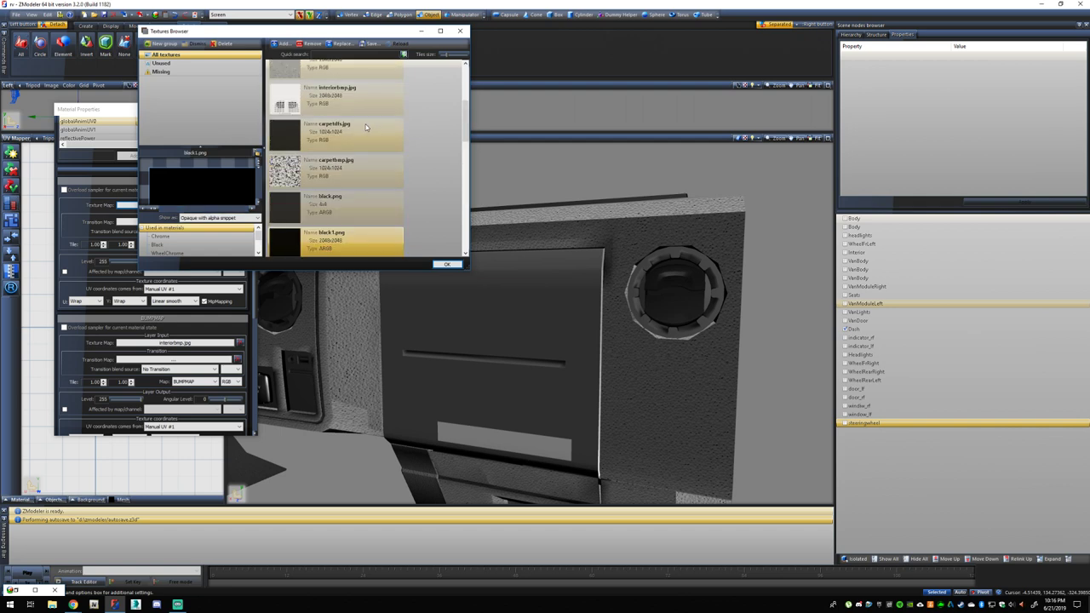
click(462, 31)
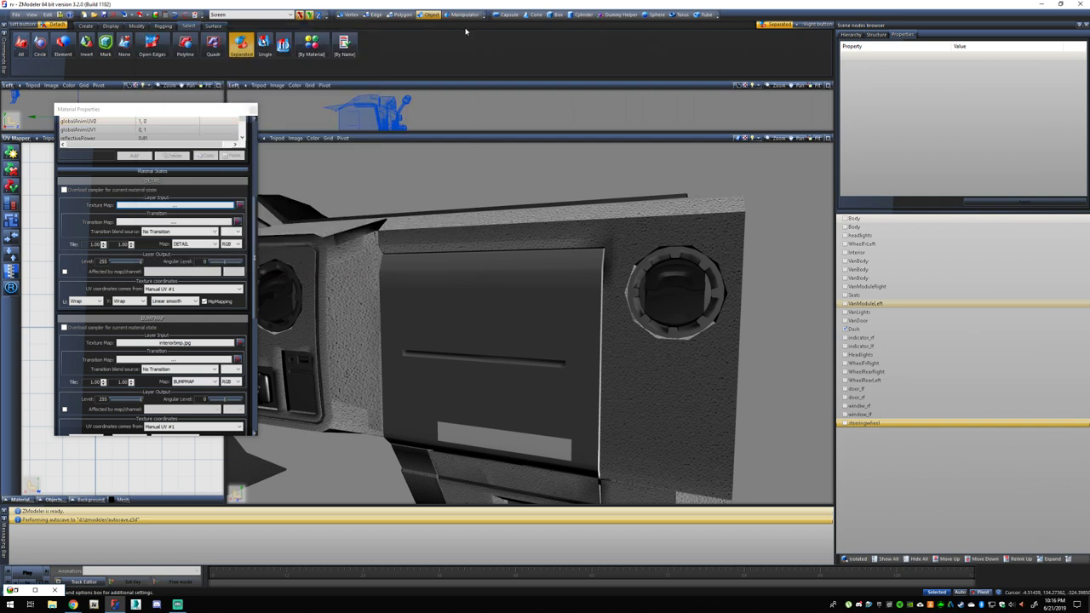
drag(260, 252, 258, 156)
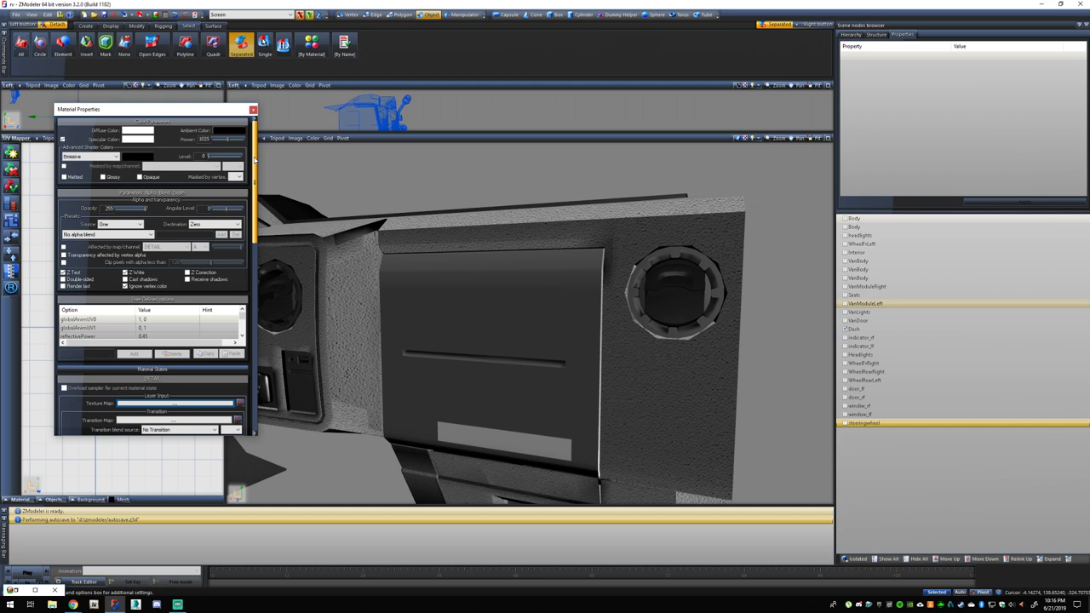
scroll(722, 295, down, 2)
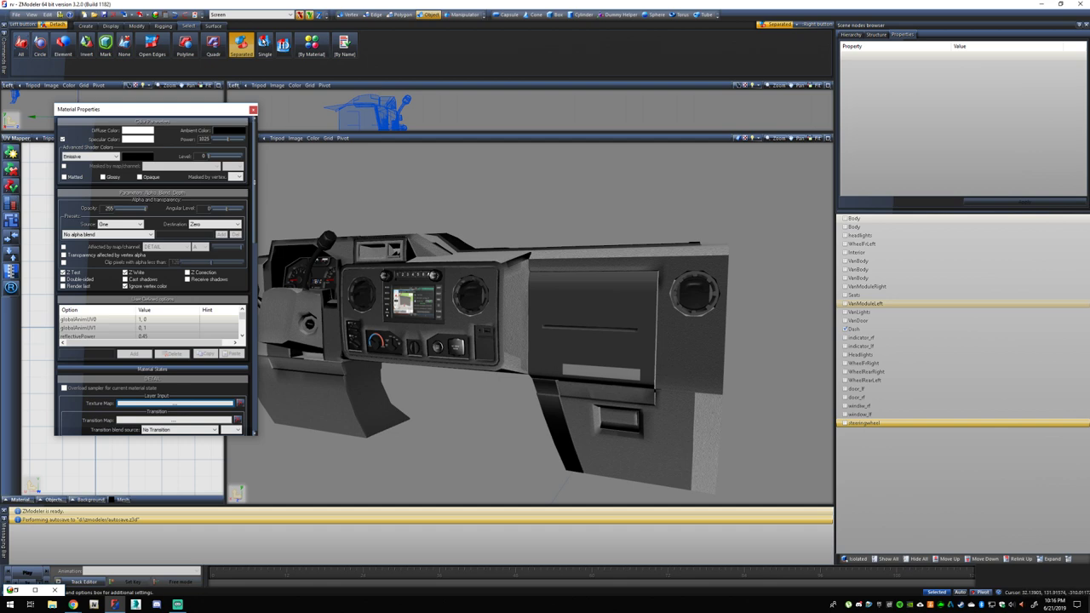
click(98, 318)
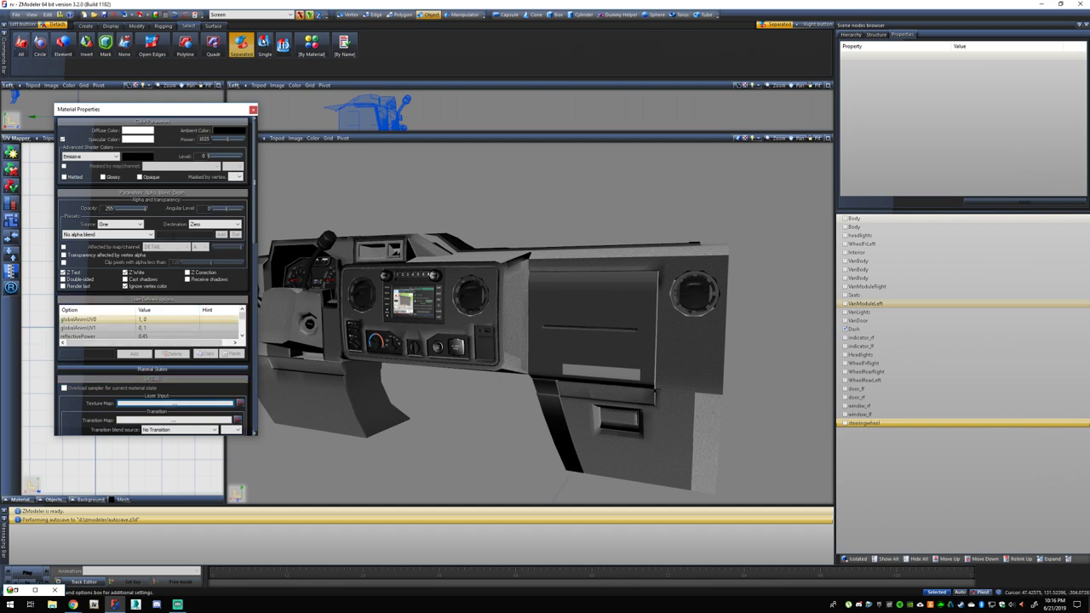
double_click(189, 402)
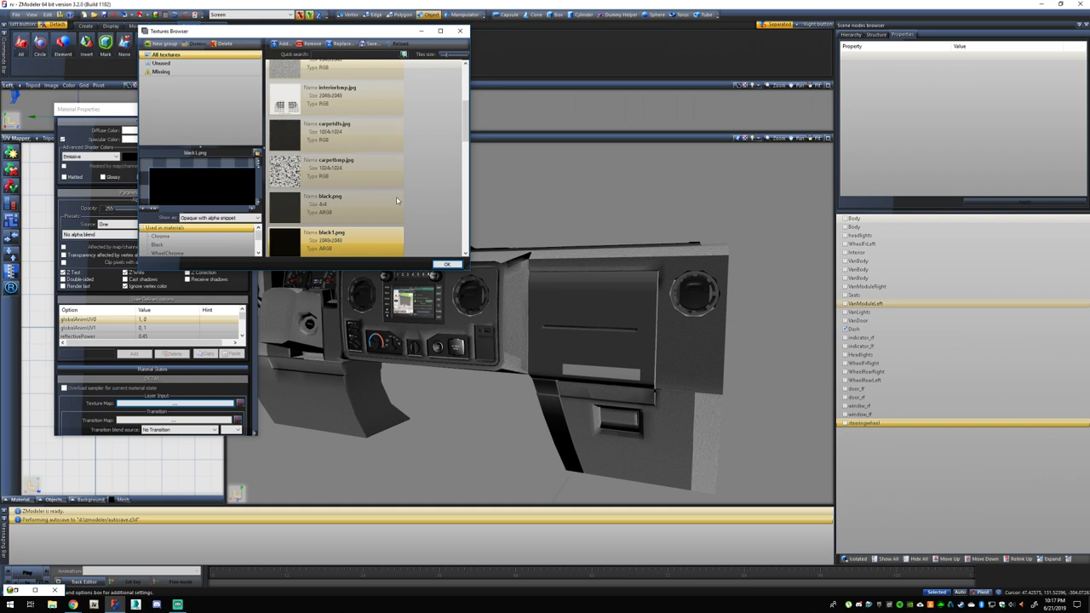
click(447, 263)
click(253, 112)
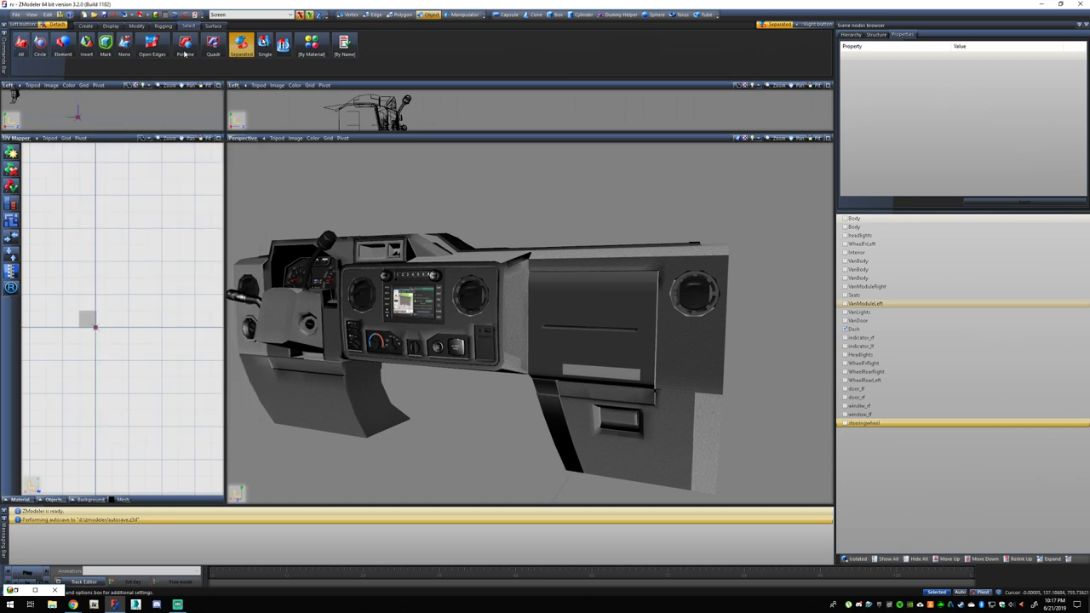
click(157, 16)
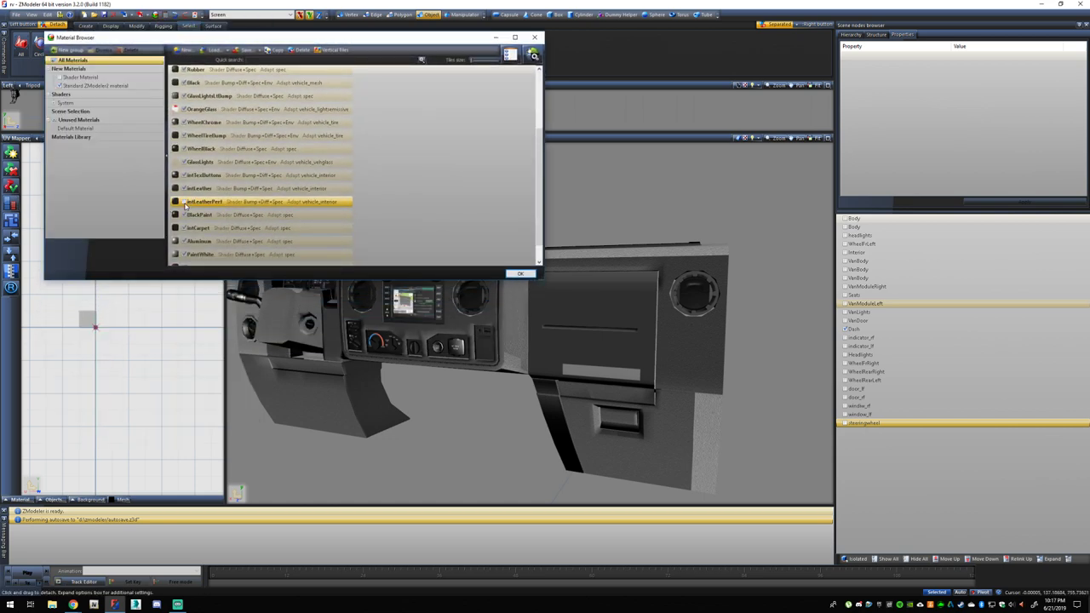
double_click(266, 209)
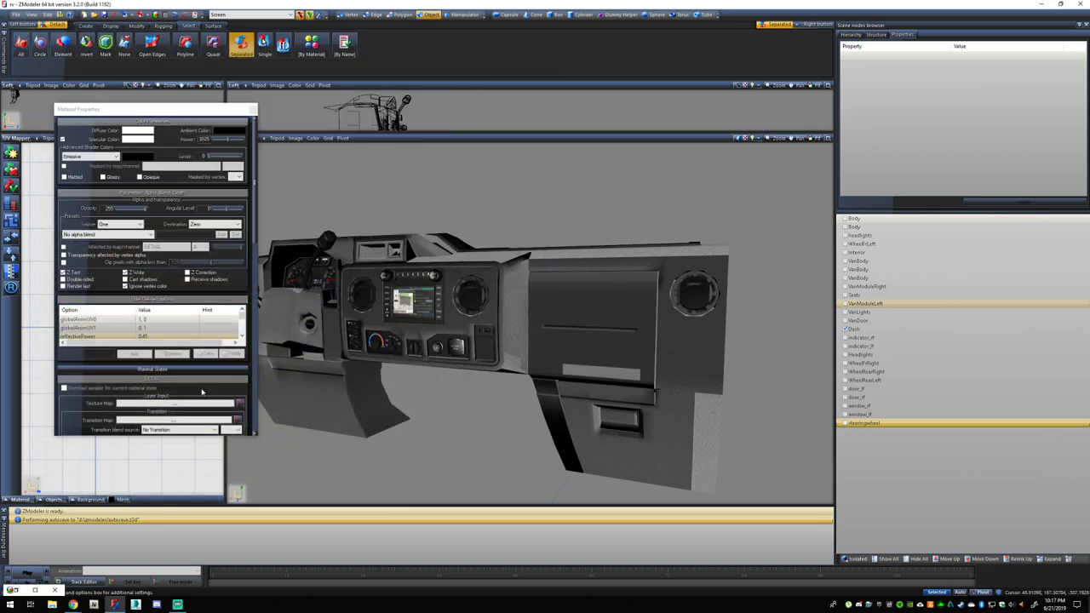
Try to assign leatherbmp.jpg as the DETAIL texture map of the intLeatherPerf material.
click(201, 403)
scroll(334, 218, up, 1)
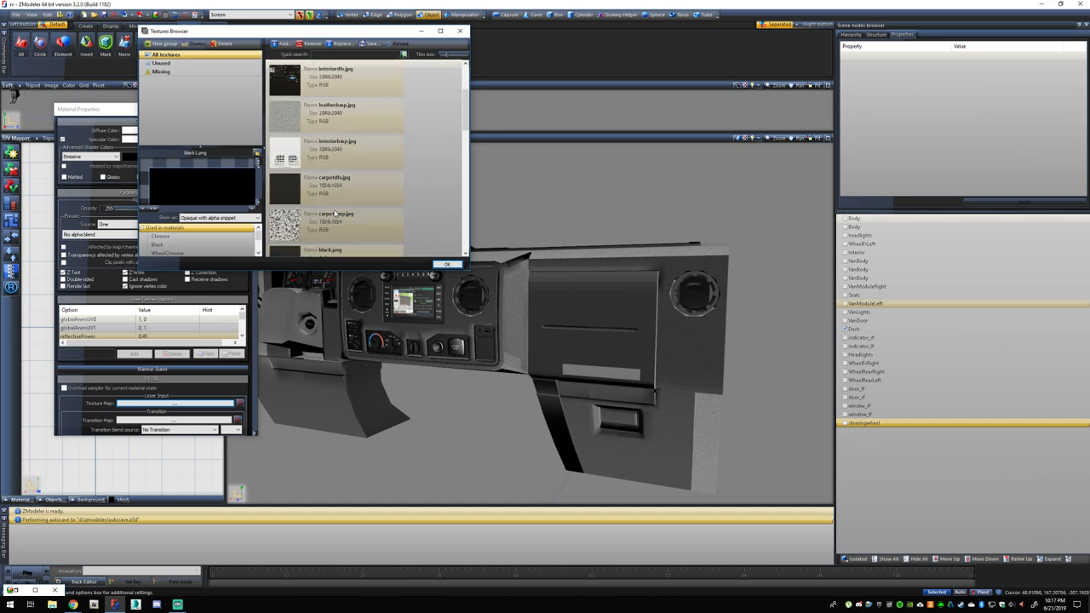
scroll(334, 214, up, 1)
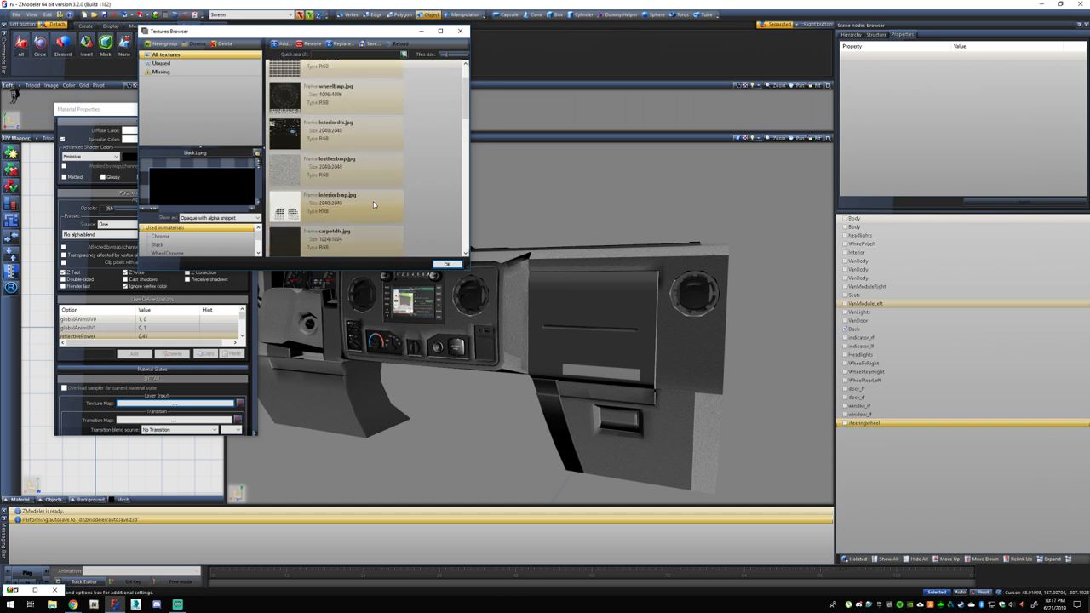
scroll(372, 181, up, 1)
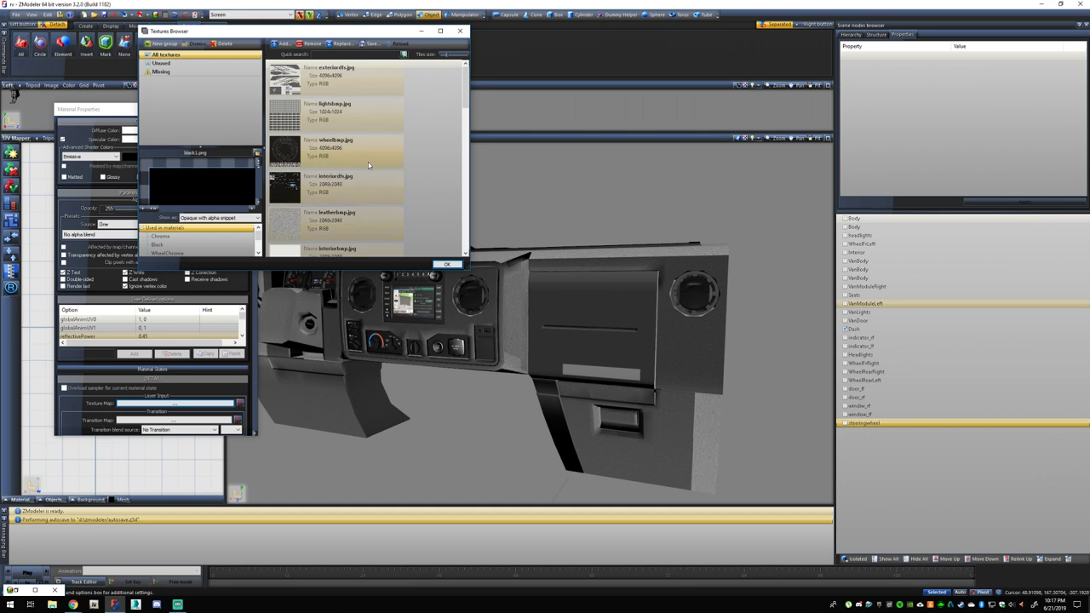
scroll(368, 185, down, 1)
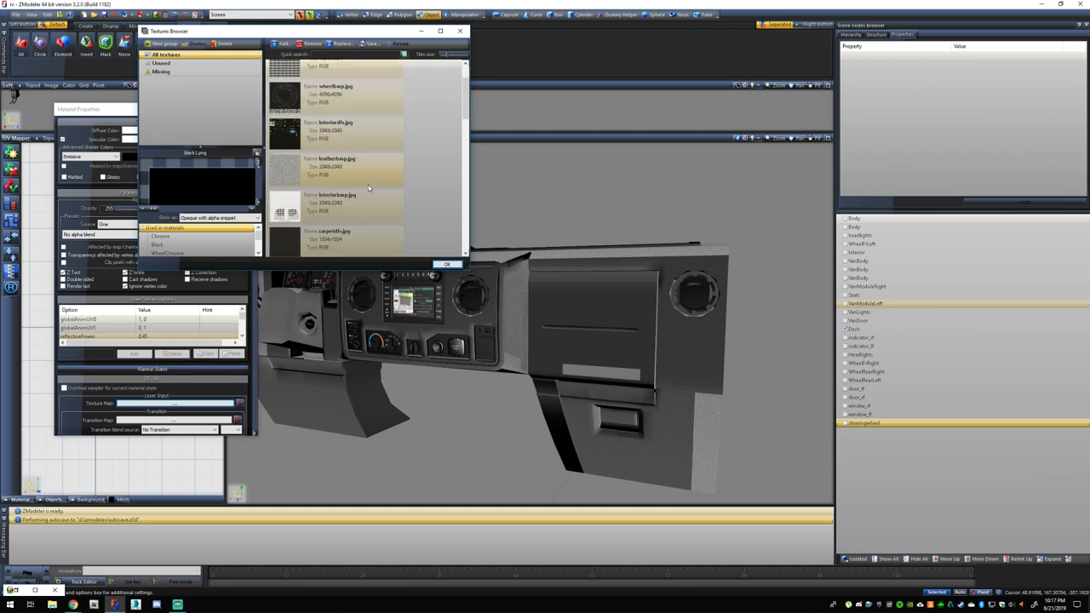
scroll(368, 185, down, 6)
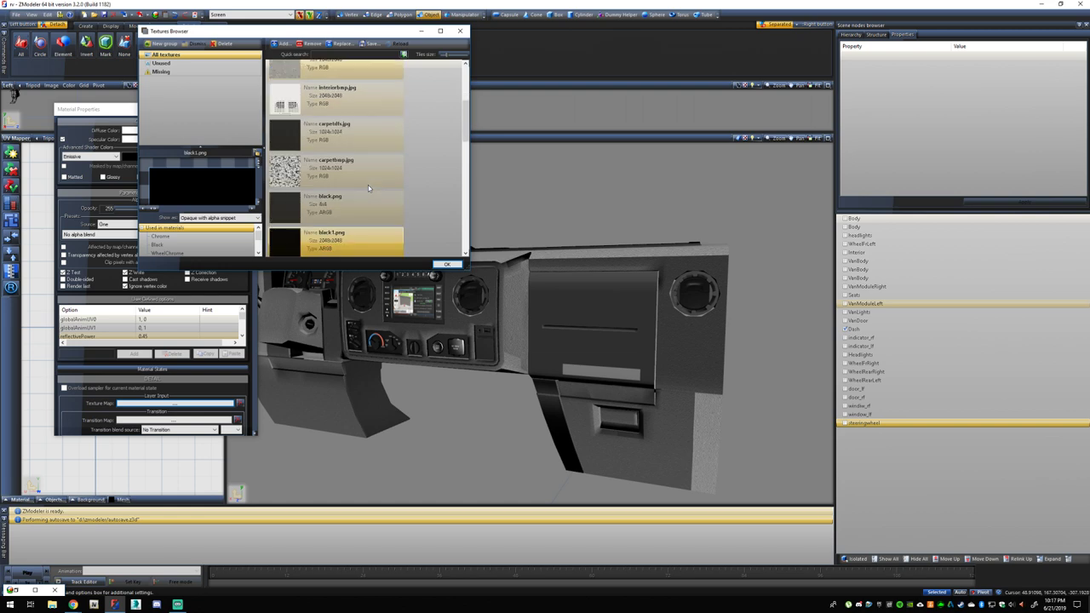
scroll(368, 186, down, 8)
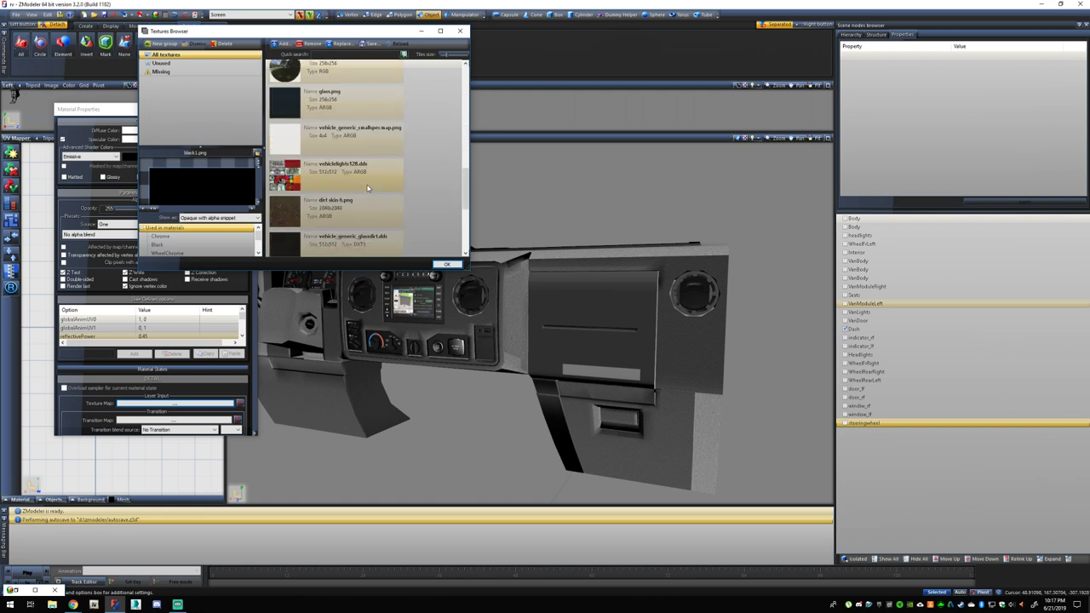
scroll(368, 189, up, 6)
scroll(366, 195, up, 4)
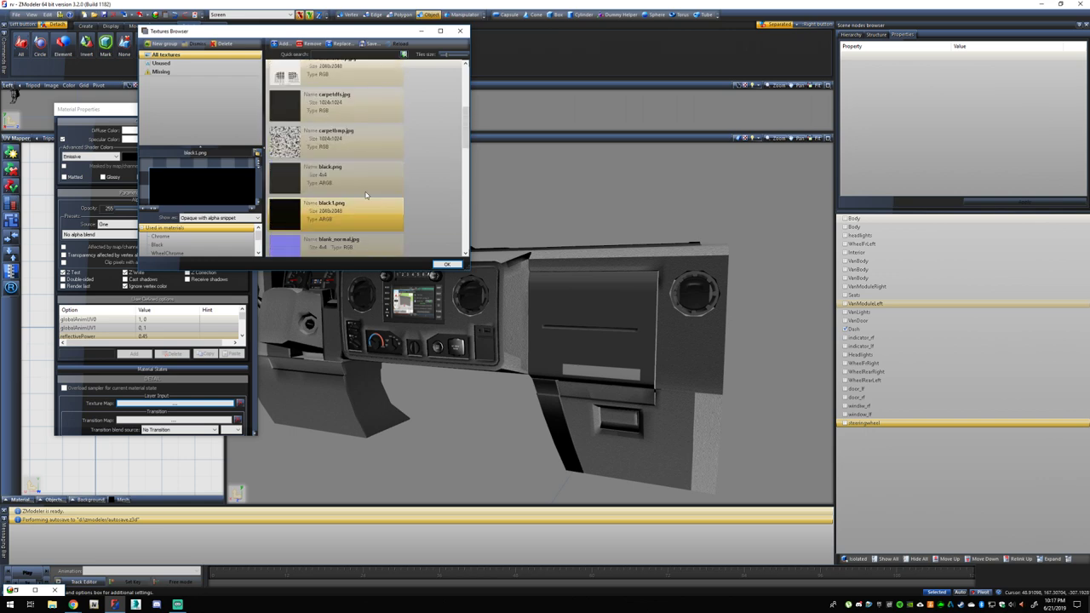
click(317, 144)
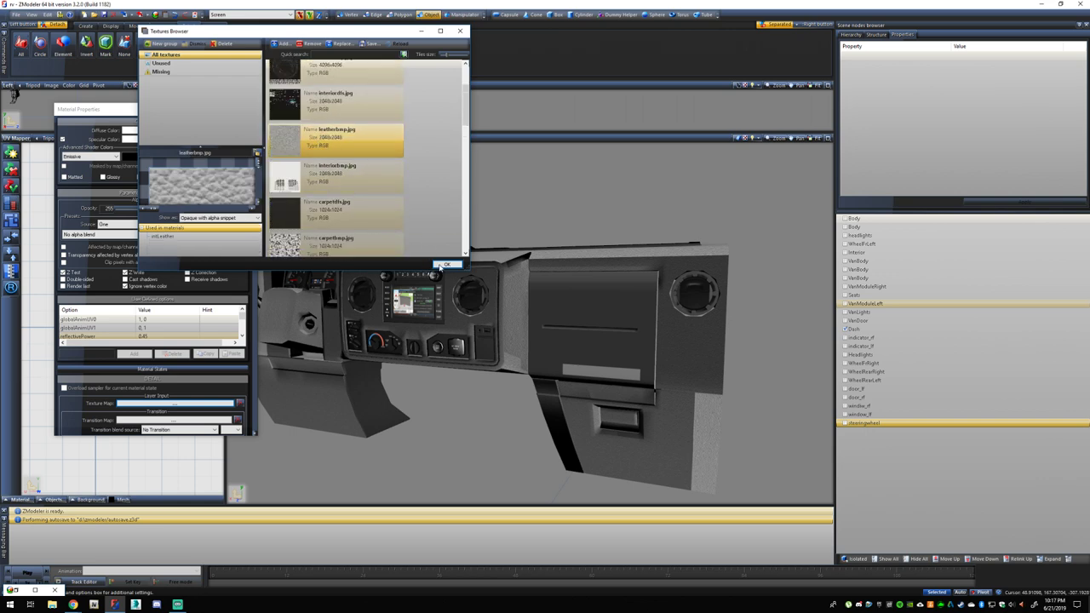
click(446, 264)
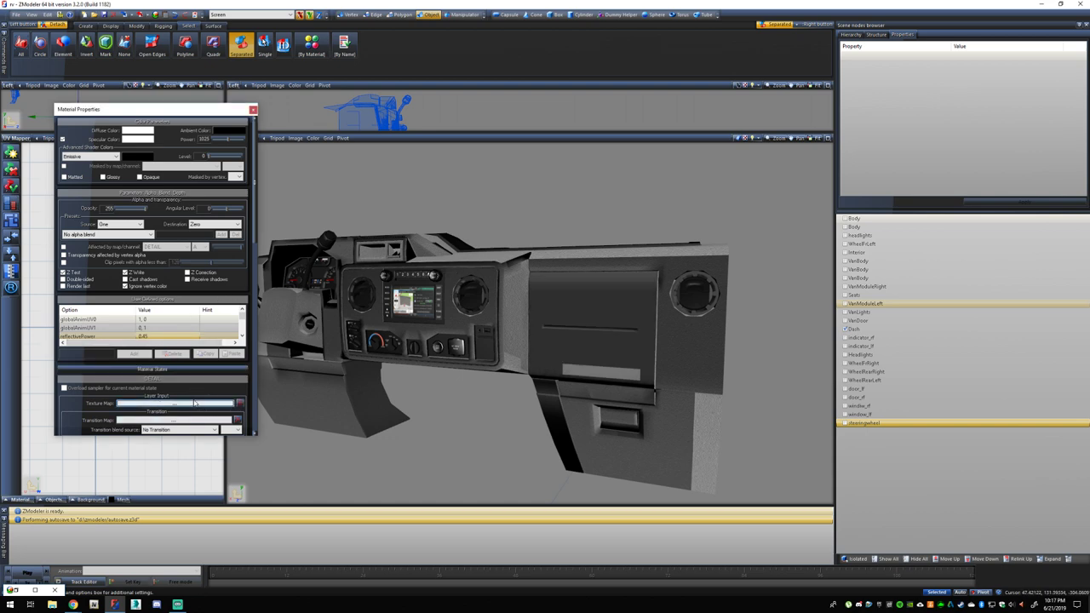
Assign black.png as the DETAIL texture map of the intLeatherPerf material.
click(239, 402)
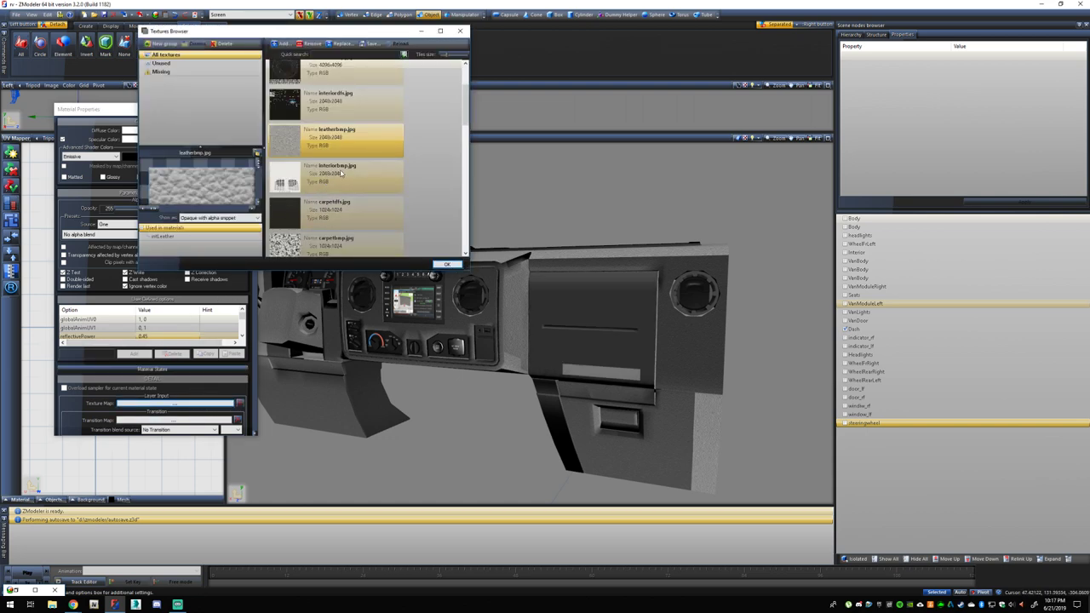
scroll(338, 171, up, 2)
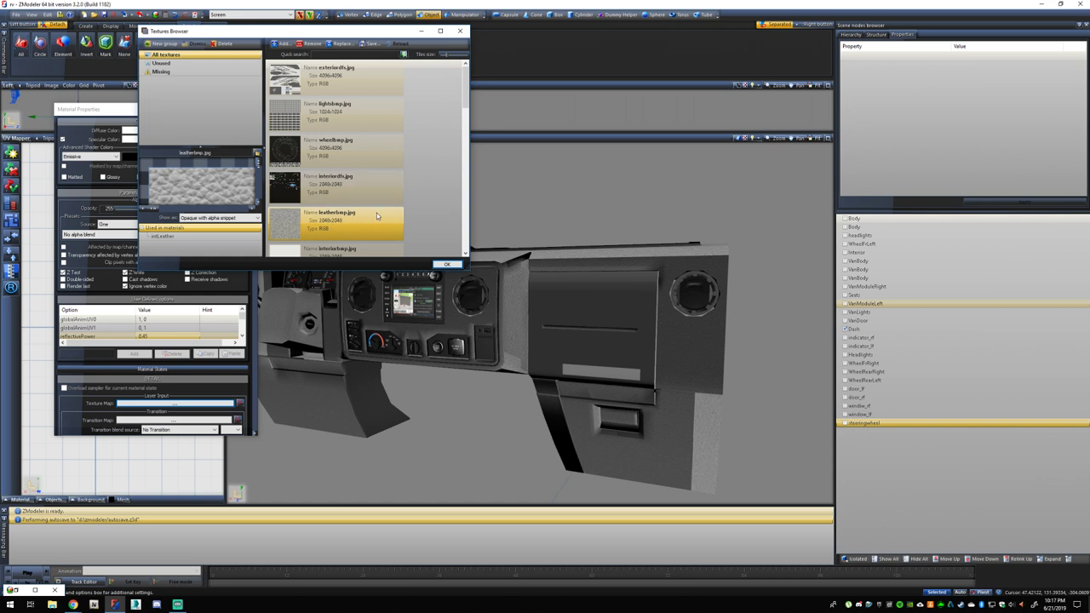
scroll(328, 161, down, 3)
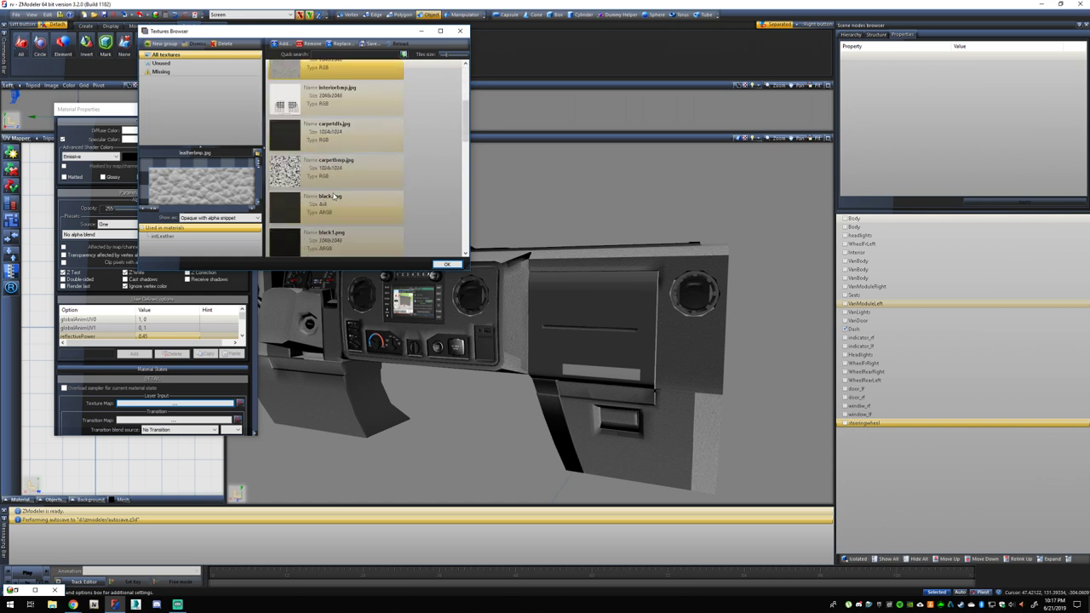
scroll(340, 192, down, 1)
click(337, 174)
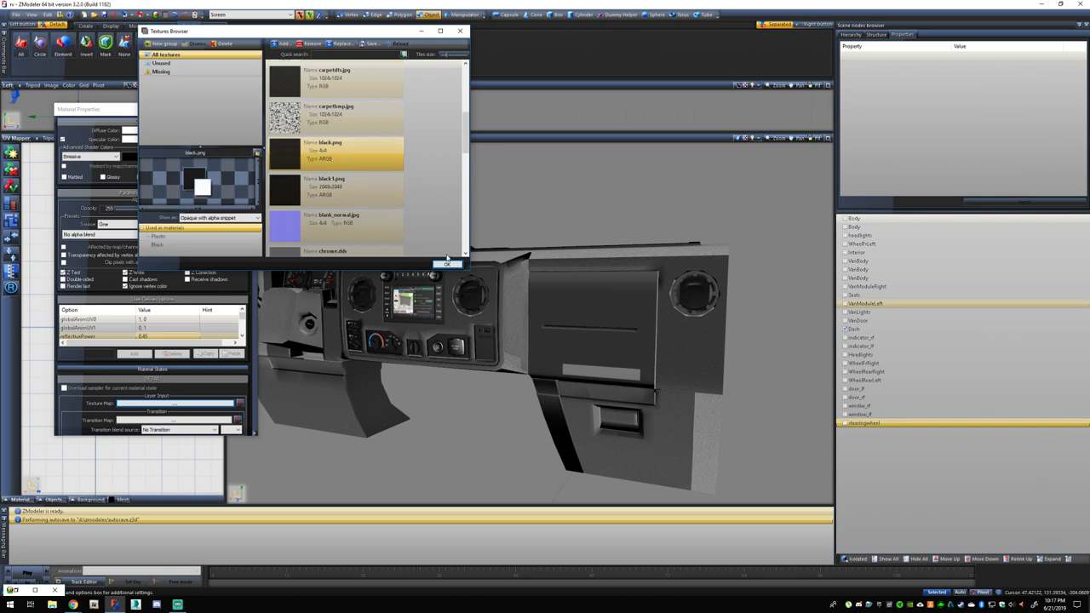
click(447, 264)
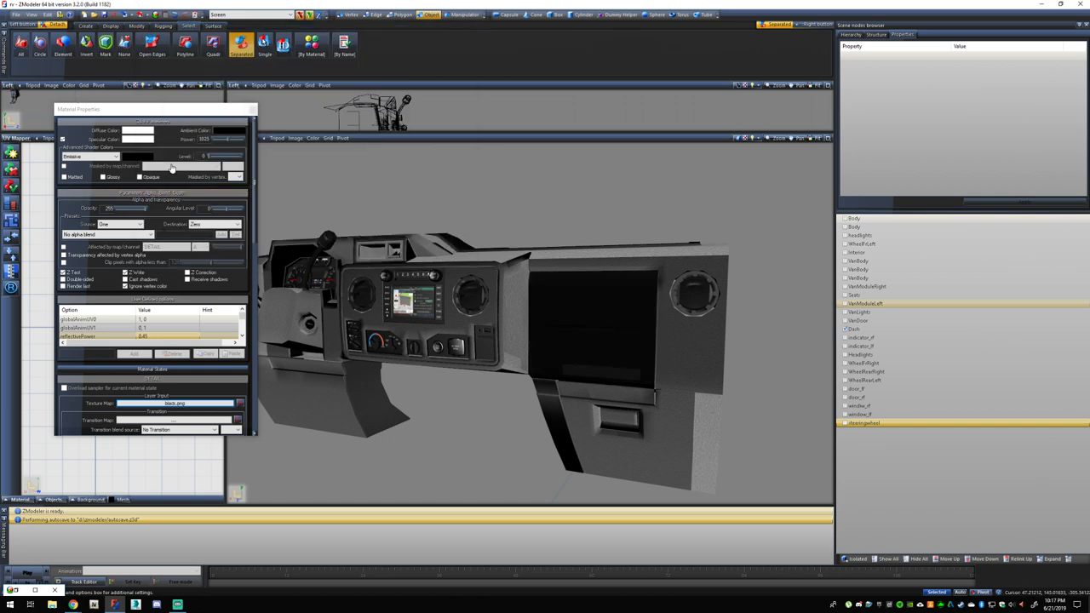
Examine the BUMPMAP texture of the intLeatherPerf material and the surface of the dashboard's dark panel.
scroll(258, 226, down, 5)
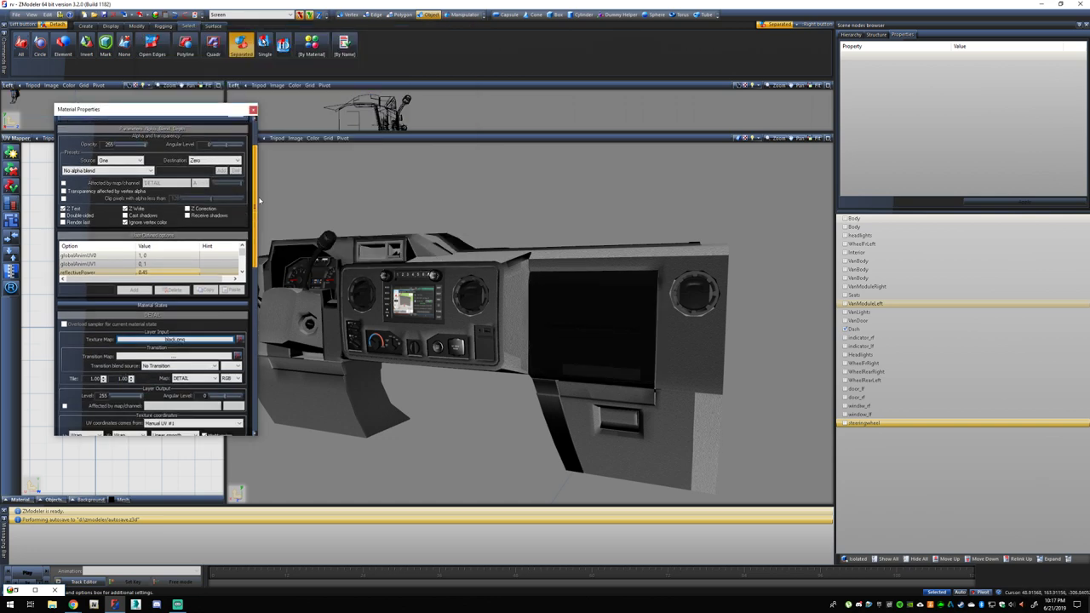
scroll(257, 225, down, 10)
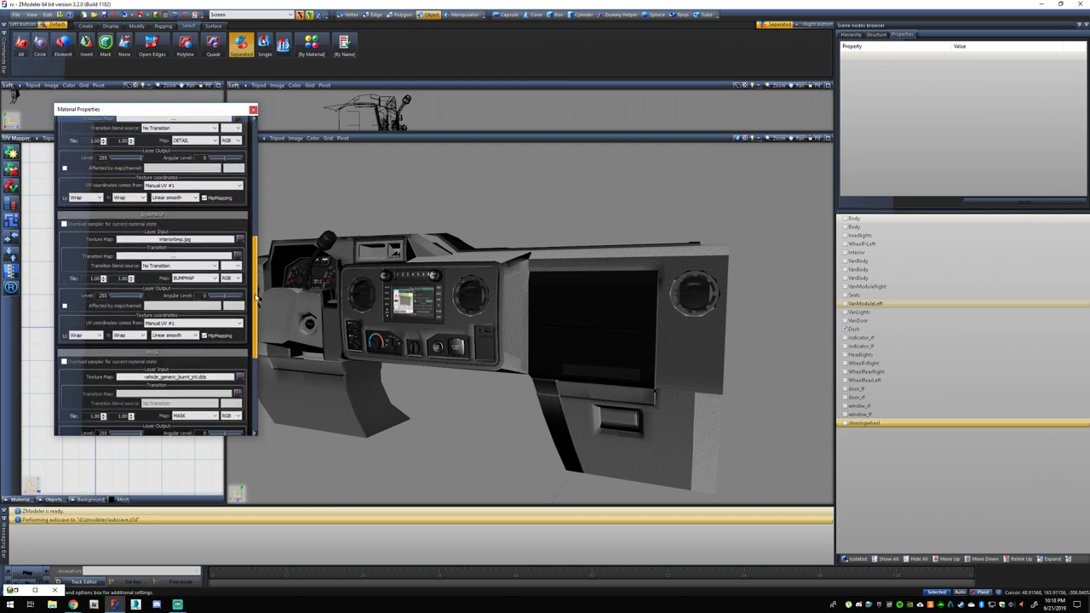
scroll(253, 320, down, 1)
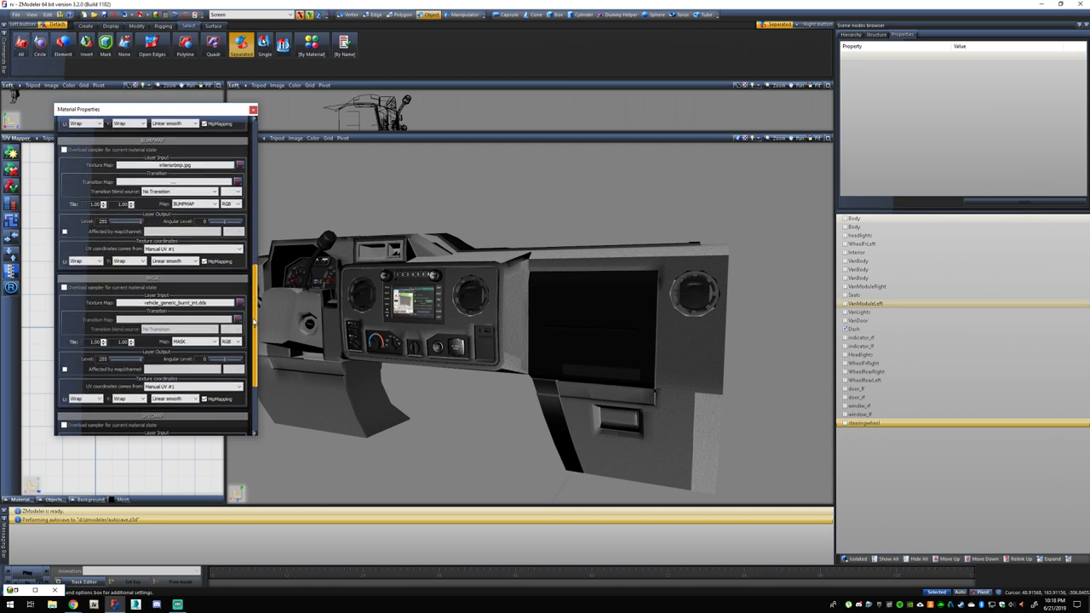
click(240, 164)
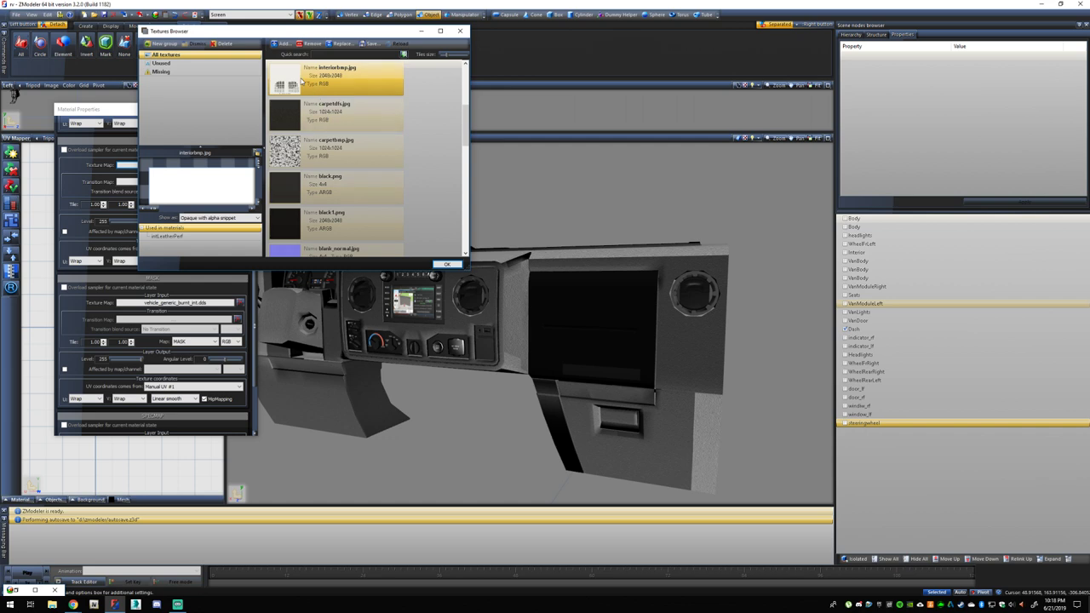
scroll(458, 110, up, 1)
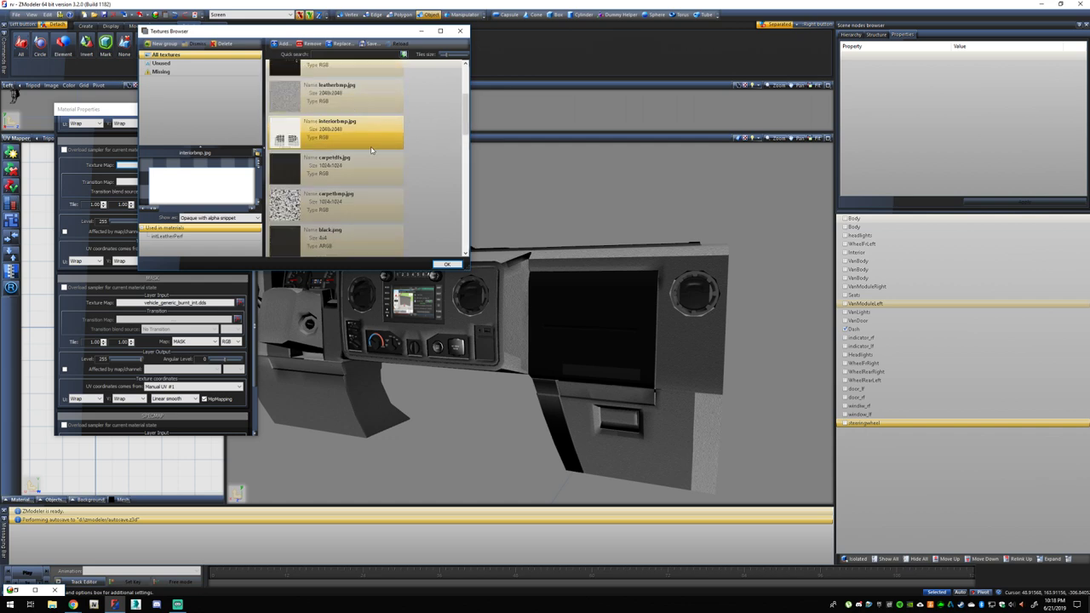
click(459, 30)
scroll(572, 305, up, 2)
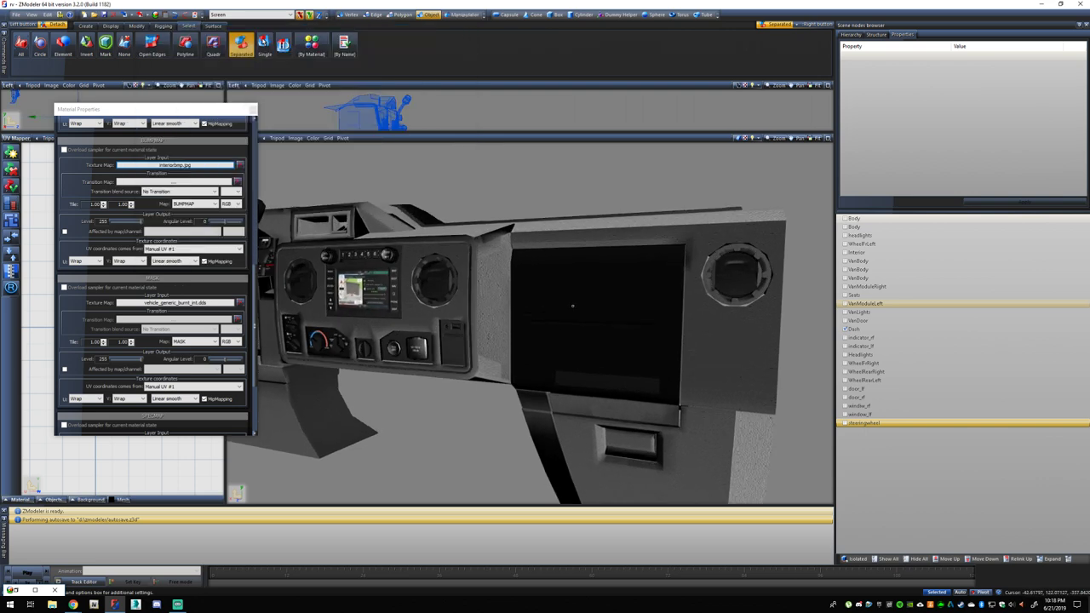
scroll(572, 305, up, 4)
middle_drag(519, 329, 498, 327)
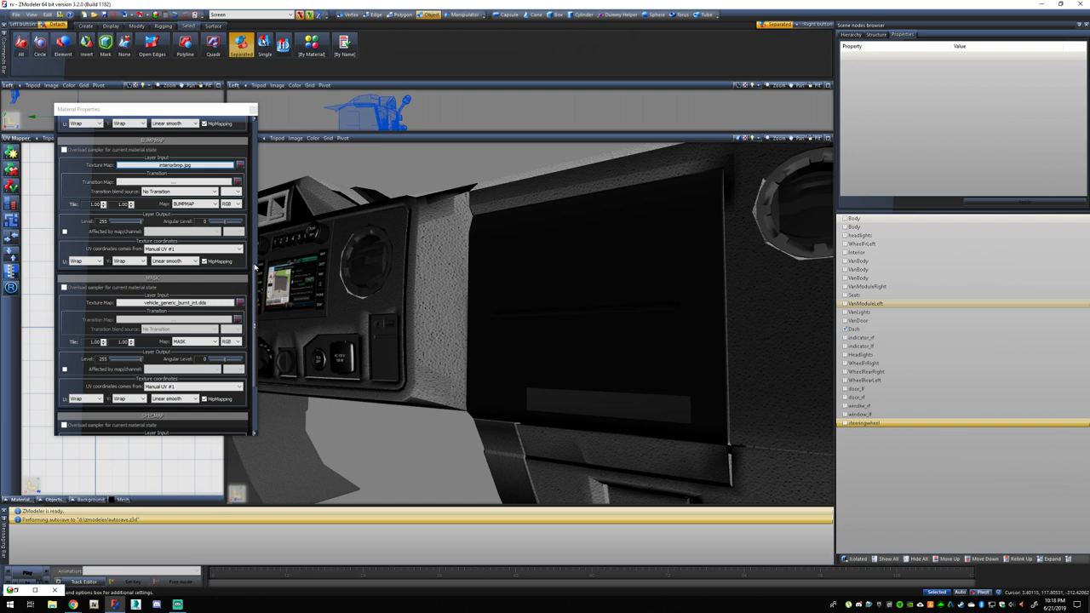
Replace the intLeatherPerf material's SPECMAP texture with chrome.dds and close the material properties.
drag(254, 271, 255, 339)
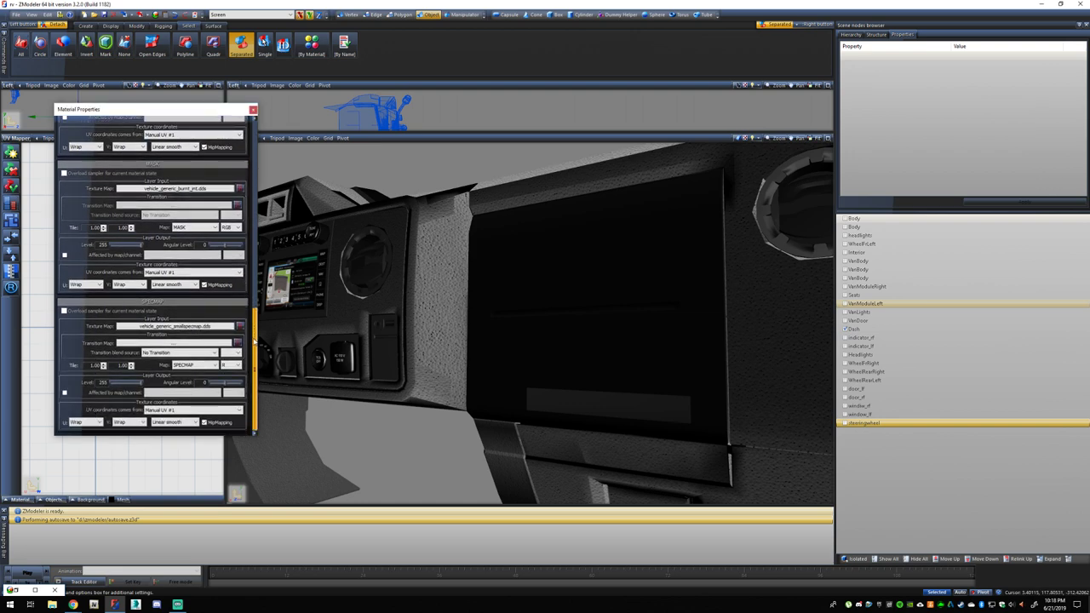
double_click(179, 326)
scroll(336, 204, up, 4)
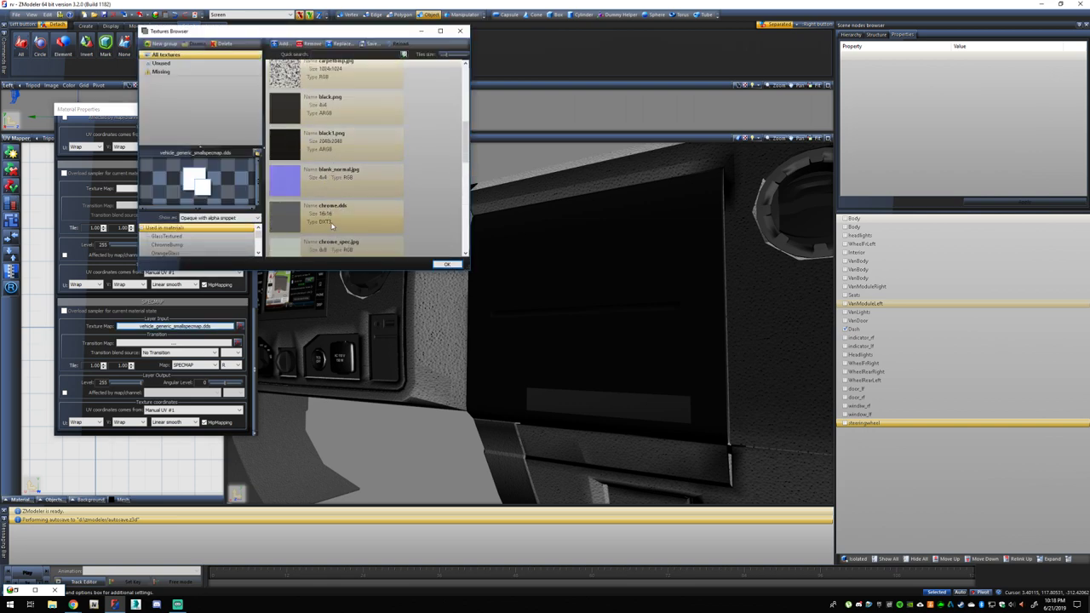
click(332, 228)
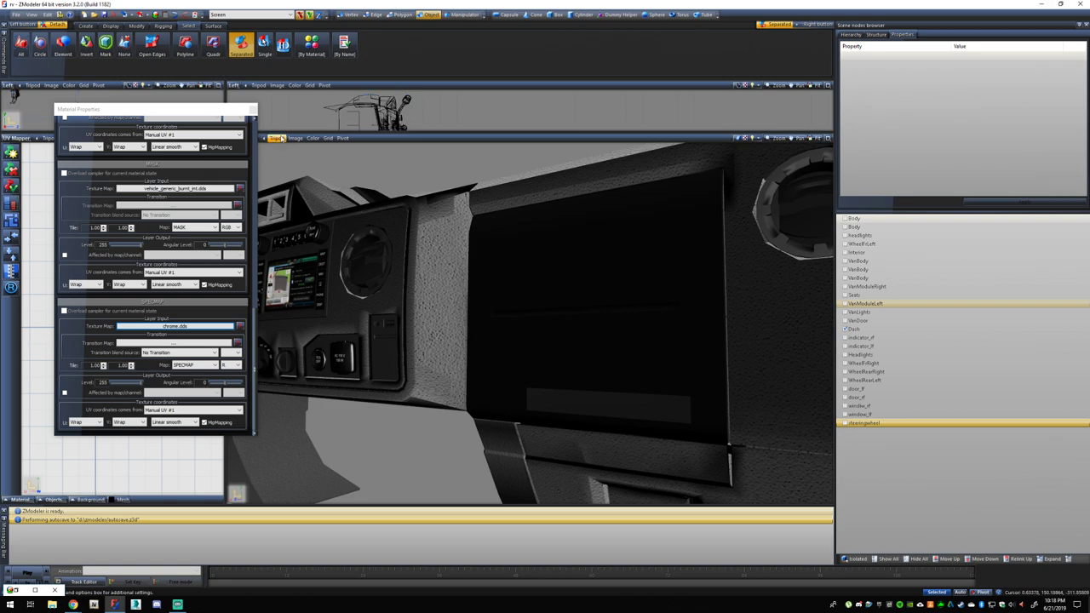
click(252, 110)
scroll(545, 357, down, 3)
middle_drag(545, 358, 569, 361)
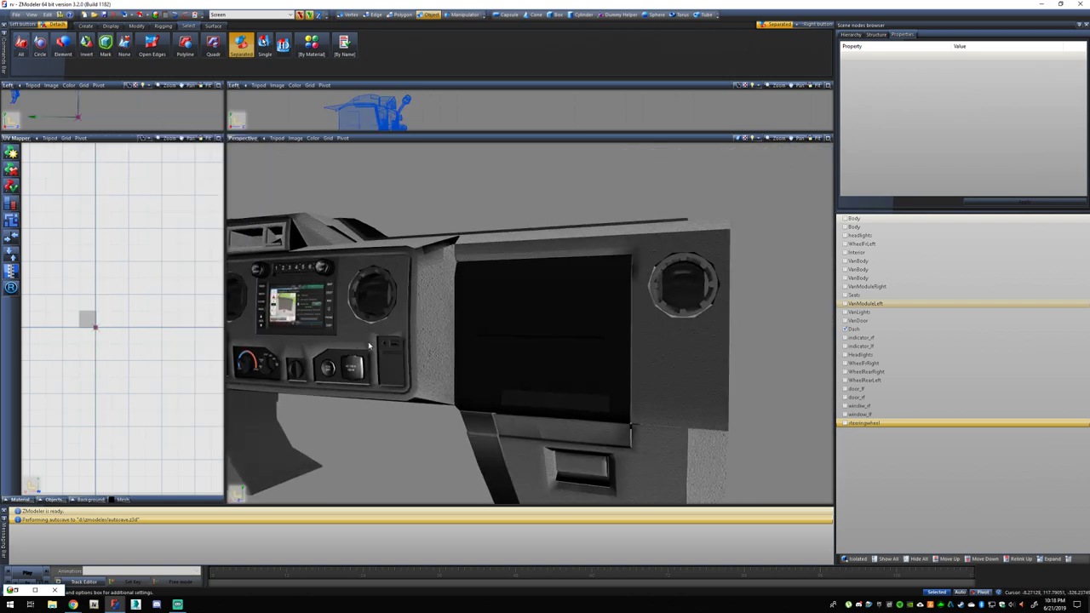
scroll(569, 361, down, 1)
scroll(569, 361, down, 1)
Apply the GTA V vehicle_interior shader preset from the vehicle generic group to the intCarpet material.
click(156, 15)
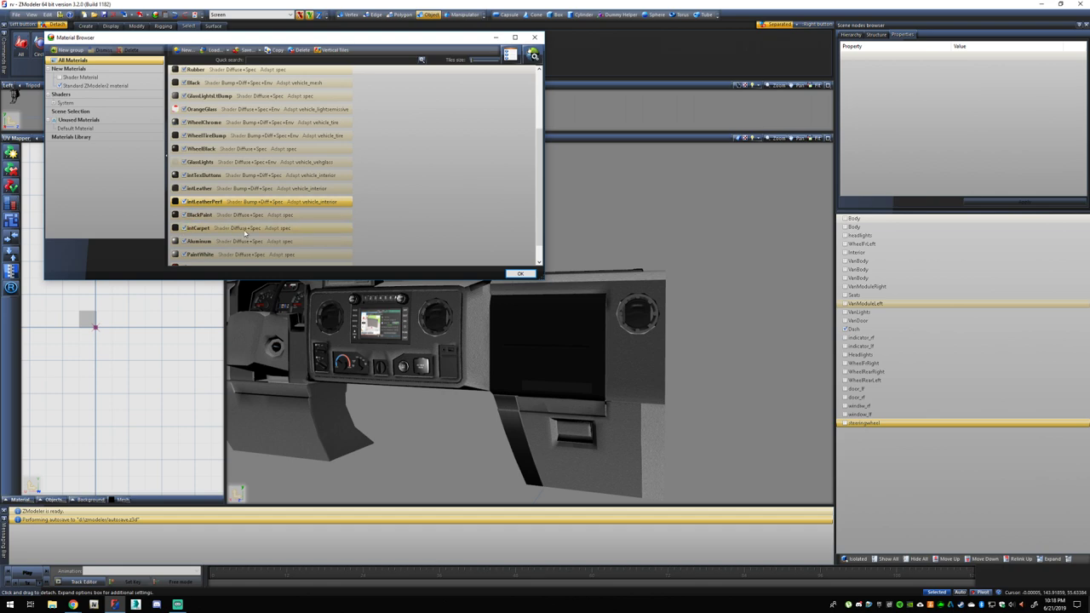
click(533, 54)
mouse_move(545, 79)
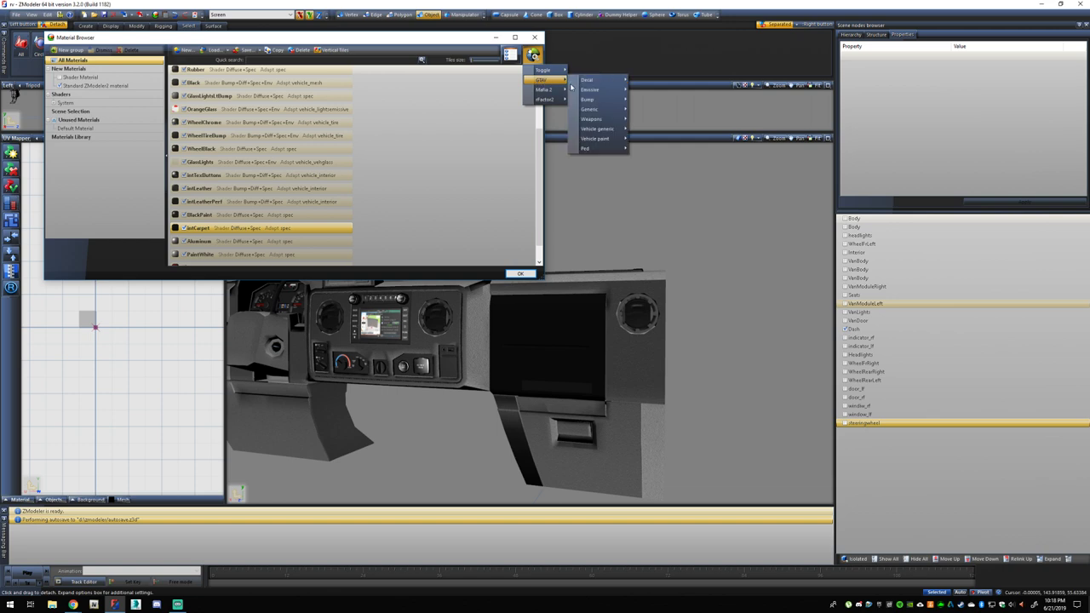
mouse_move(592, 129)
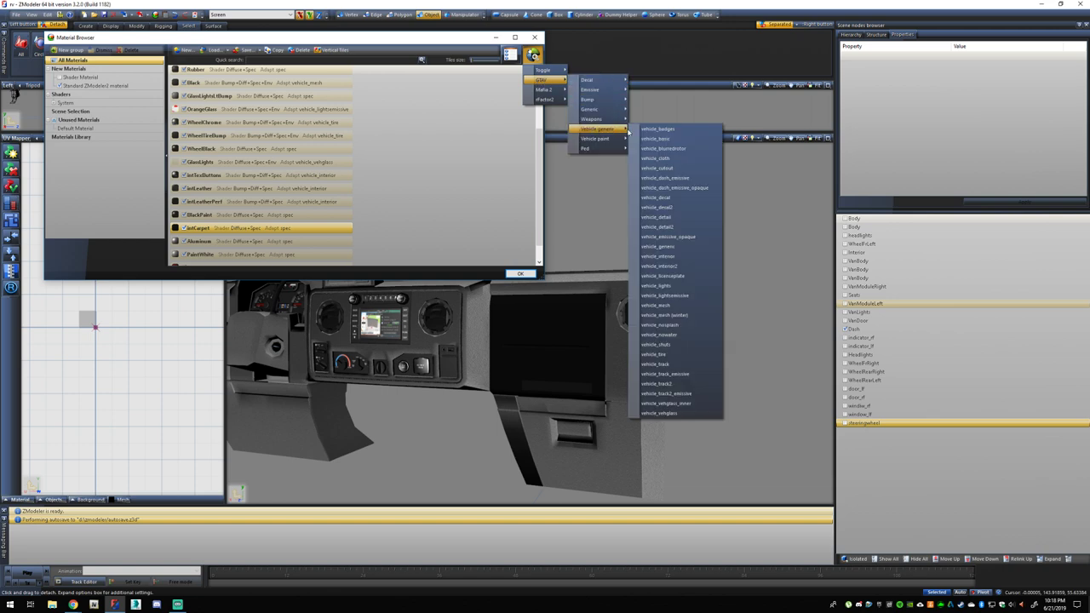
click(667, 256)
Open the intCarpet material's properties and set its diffuse and specular colors to white.
click(510, 56)
click(495, 37)
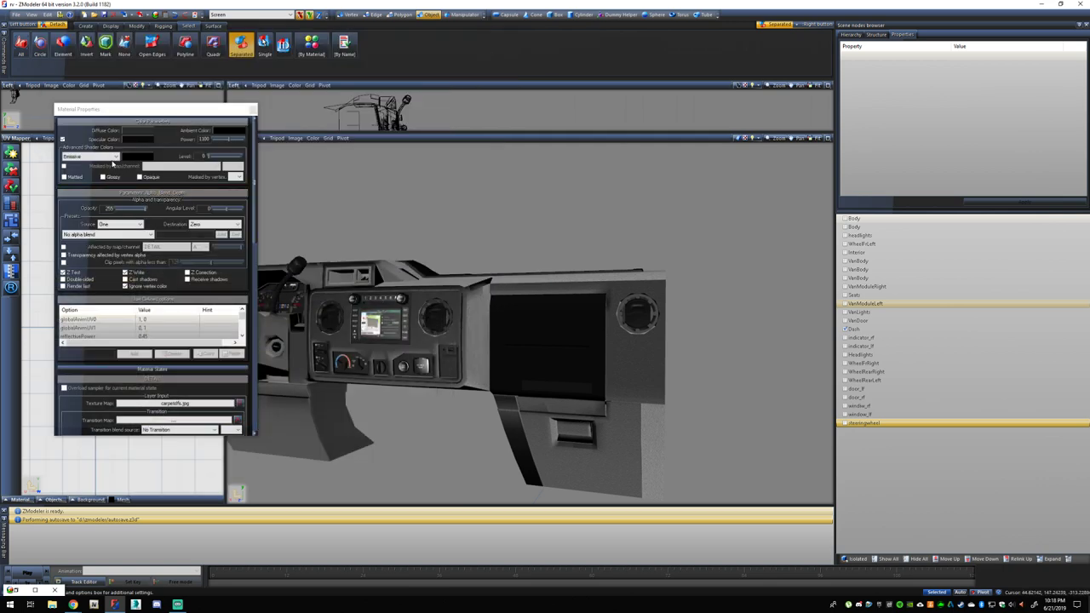
click(137, 139)
click(78, 332)
click(146, 140)
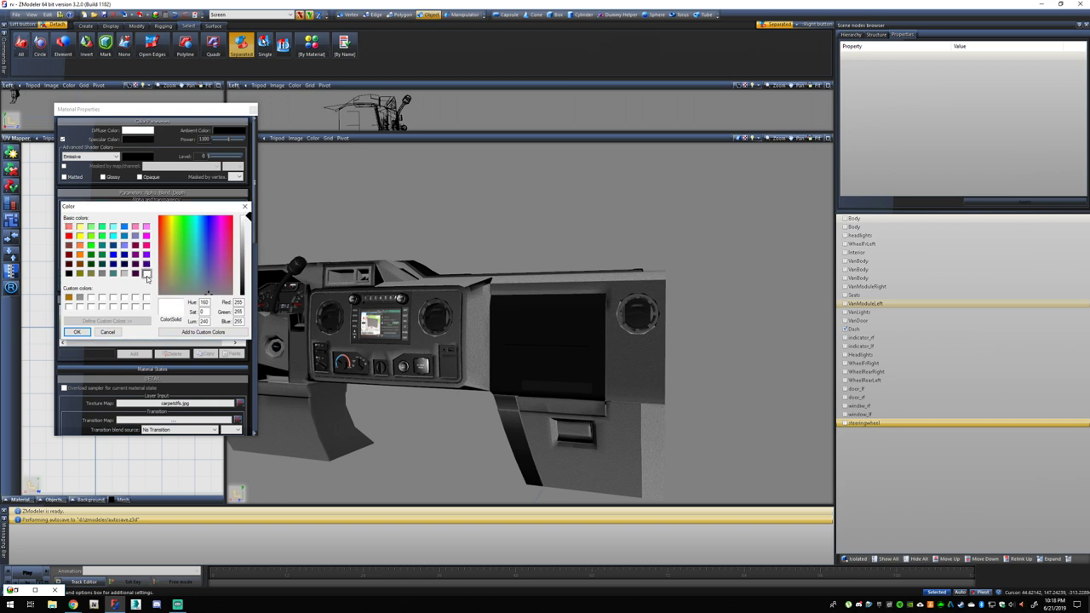
click(86, 332)
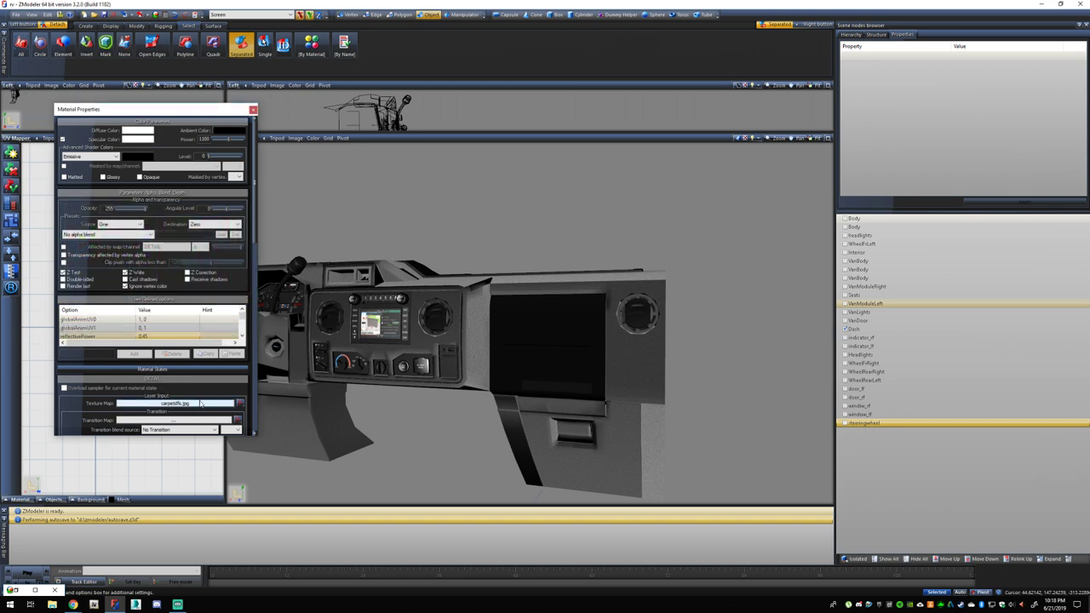
Show the Interior node together with the dash to bring the carpeted cab floor into view.
drag(256, 242, 256, 426)
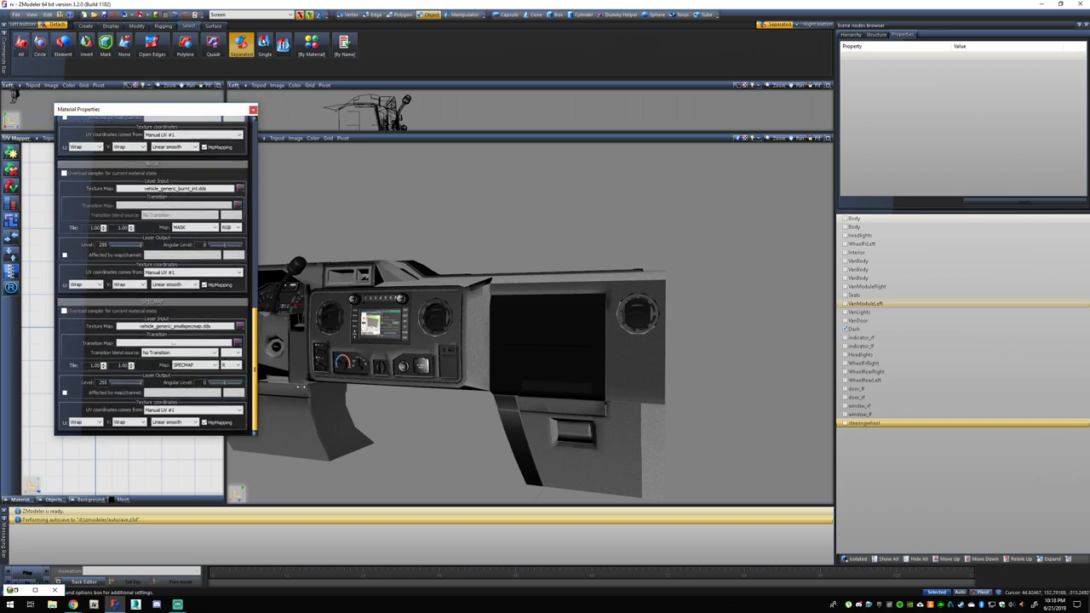
click(845, 252)
scroll(563, 242, down, 3)
middle_drag(562, 241, 655, 332)
scroll(562, 286, down, 3)
scroll(641, 370, up, 5)
Examine the DETAIL and BUMPMAP textures assigned to the intCarpet material, keeping both assignments.
drag(254, 314, 253, 210)
click(193, 197)
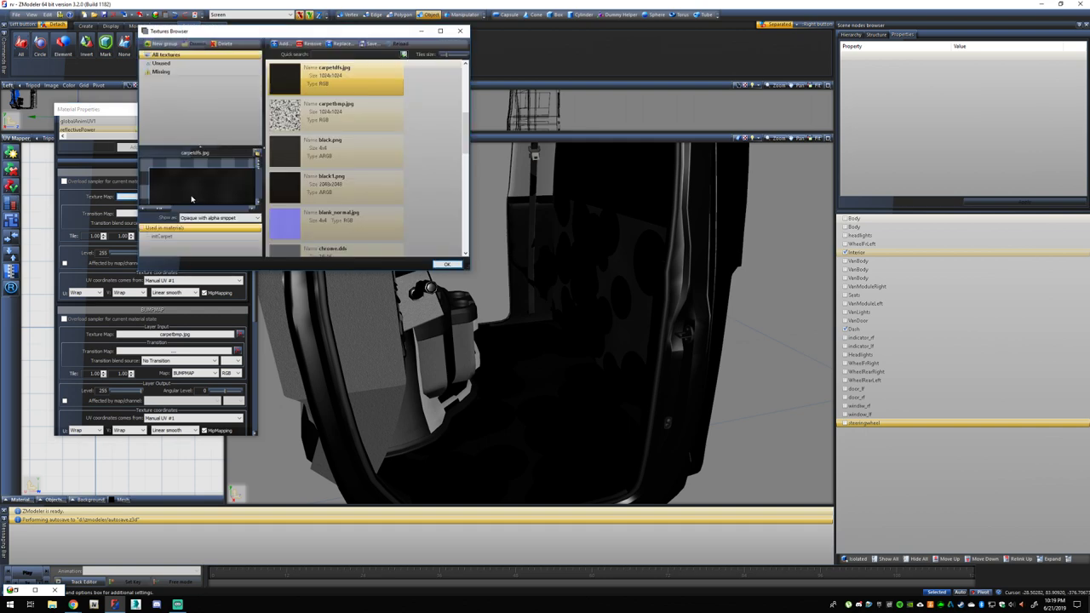
click(320, 120)
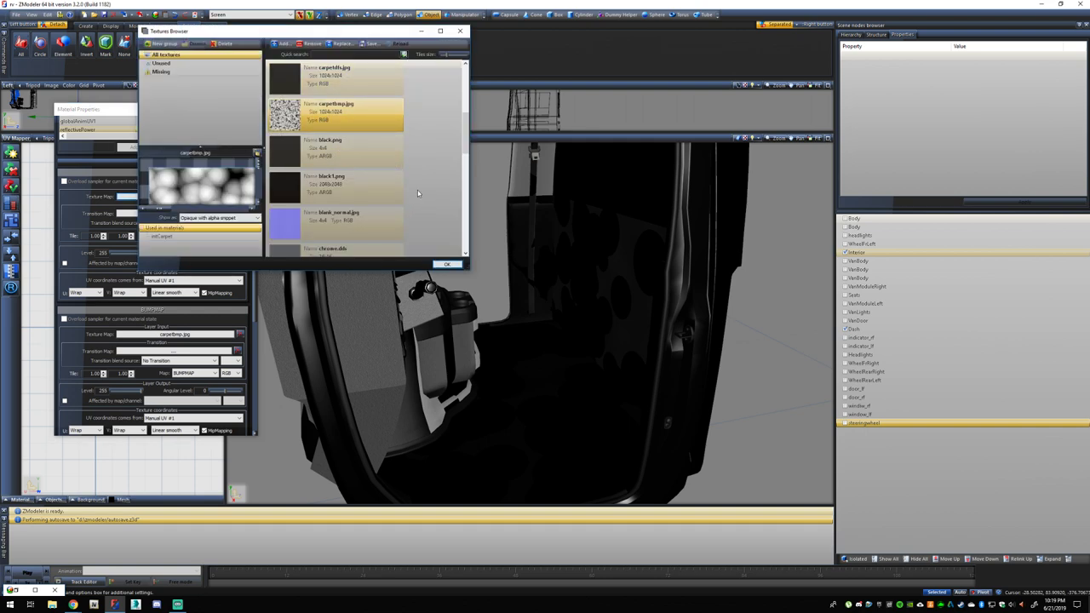
click(315, 92)
click(446, 264)
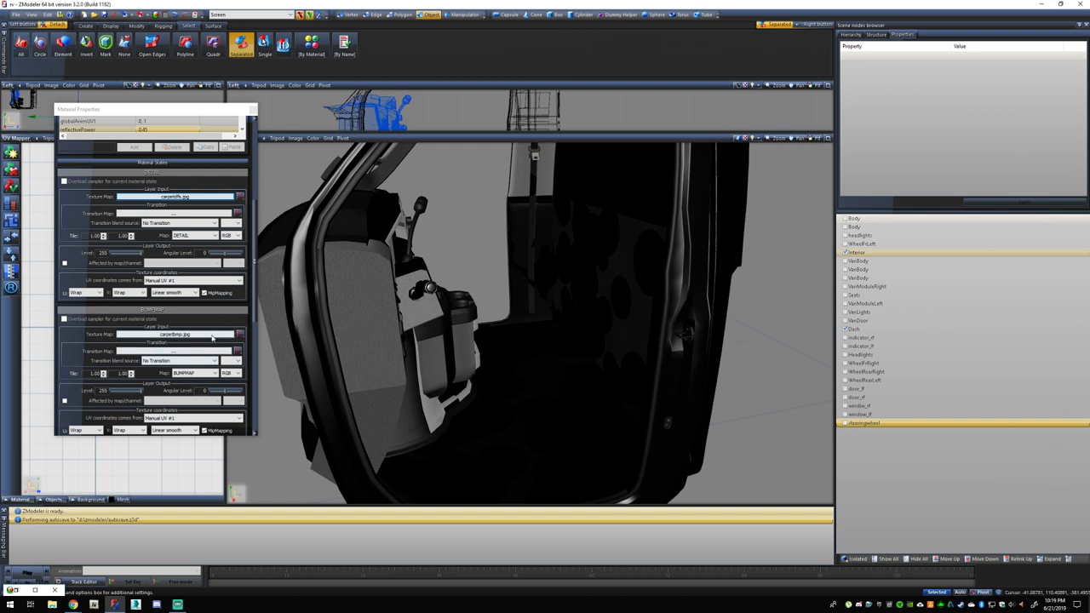
click(210, 336)
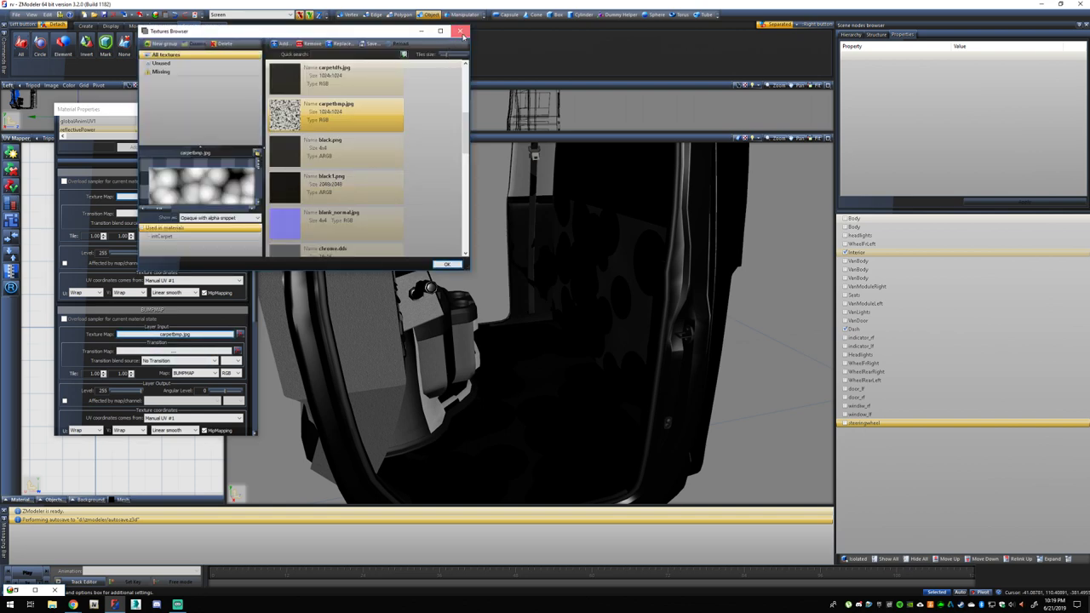
click(461, 32)
Replace the intCarpet material's SPECMAP texture with black.png and close the material properties.
scroll(520, 379, down, 3)
mouse_move(520, 381)
middle_down()
mouse_move(534, 398)
mouse_move(491, 370)
mouse_move(485, 379)
mouse_move(510, 375)
middle_up()
drag(258, 235, 266, 346)
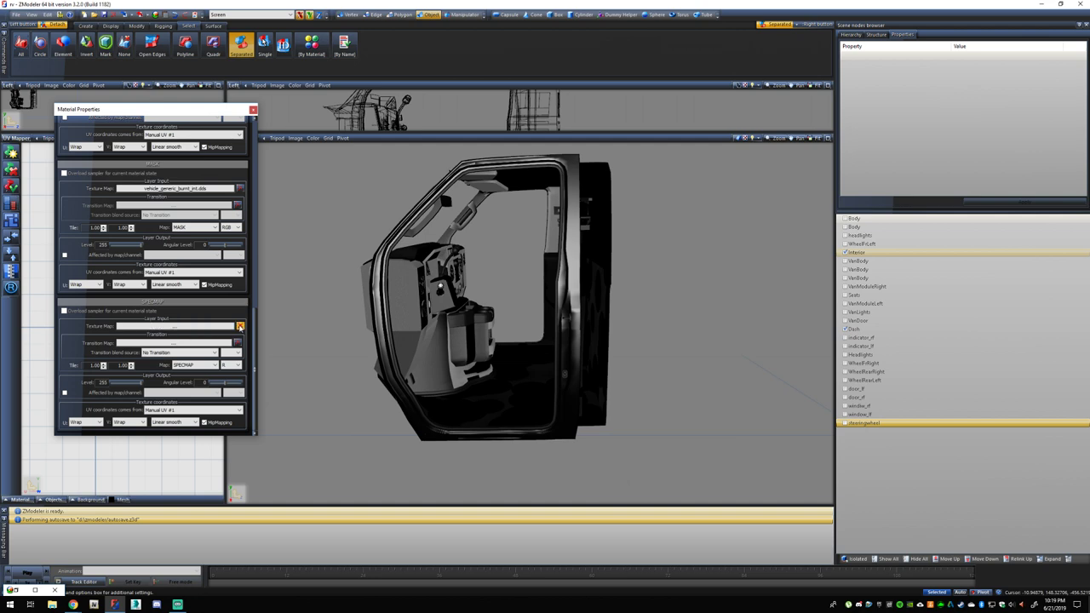
click(194, 327)
click(338, 156)
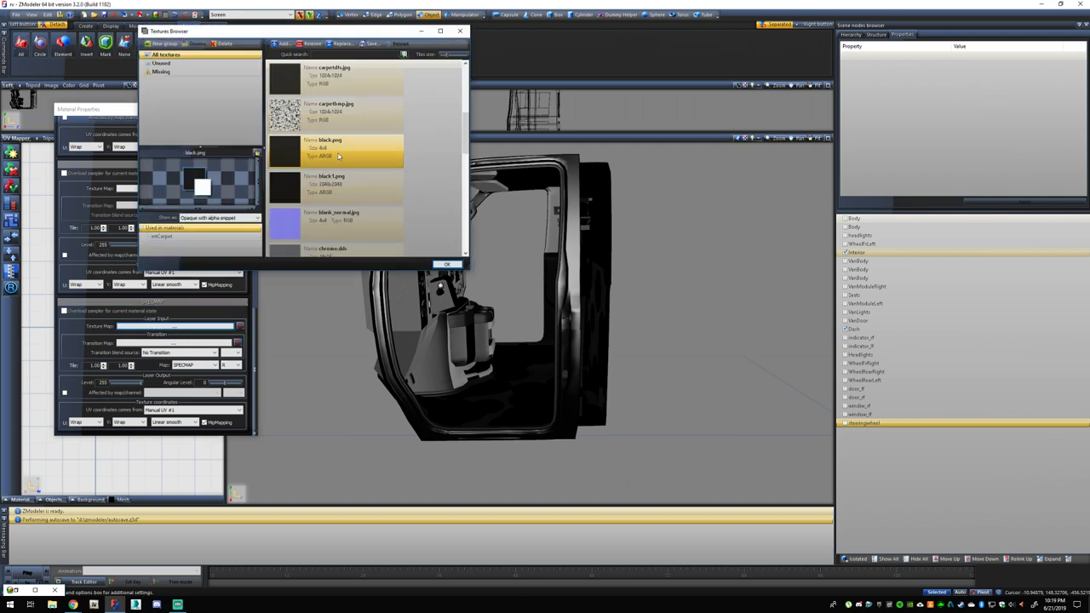
click(445, 265)
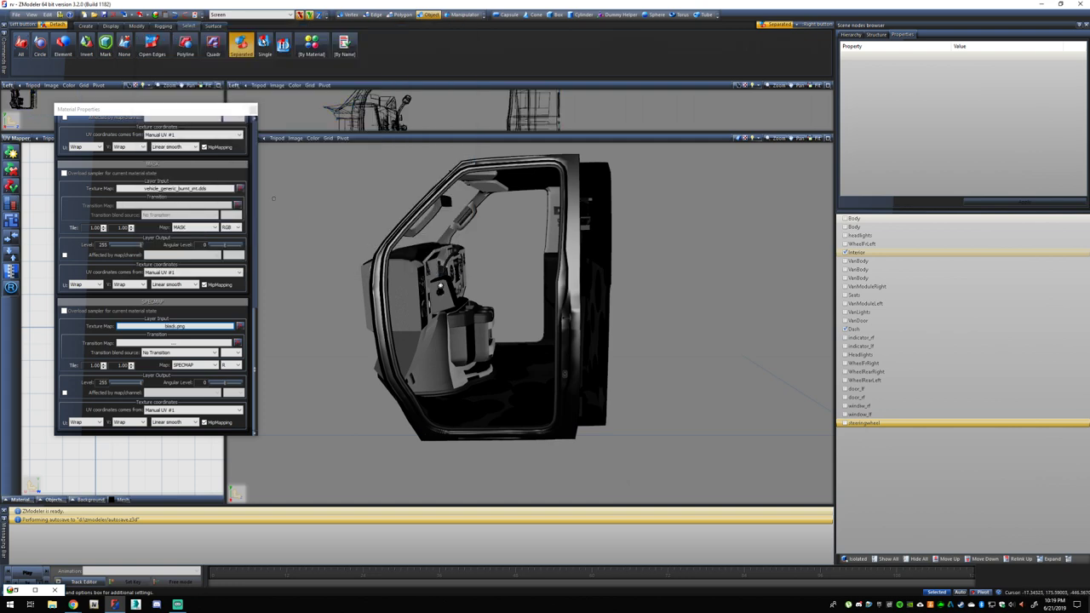
click(252, 110)
scroll(370, 228, up, 2)
middle_drag(371, 228, 492, 400)
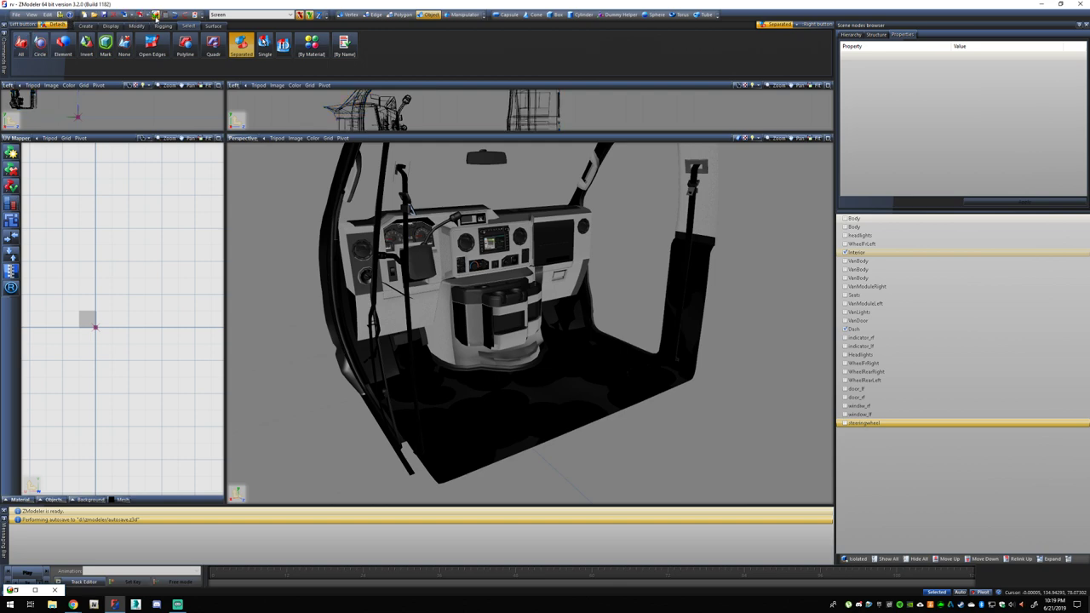
Reopen the intCarpet material's properties and examine its DETAIL texture in the texture browser.
click(156, 15)
click(533, 37)
middle_drag(550, 166, 489, 405)
click(124, 45)
click(156, 16)
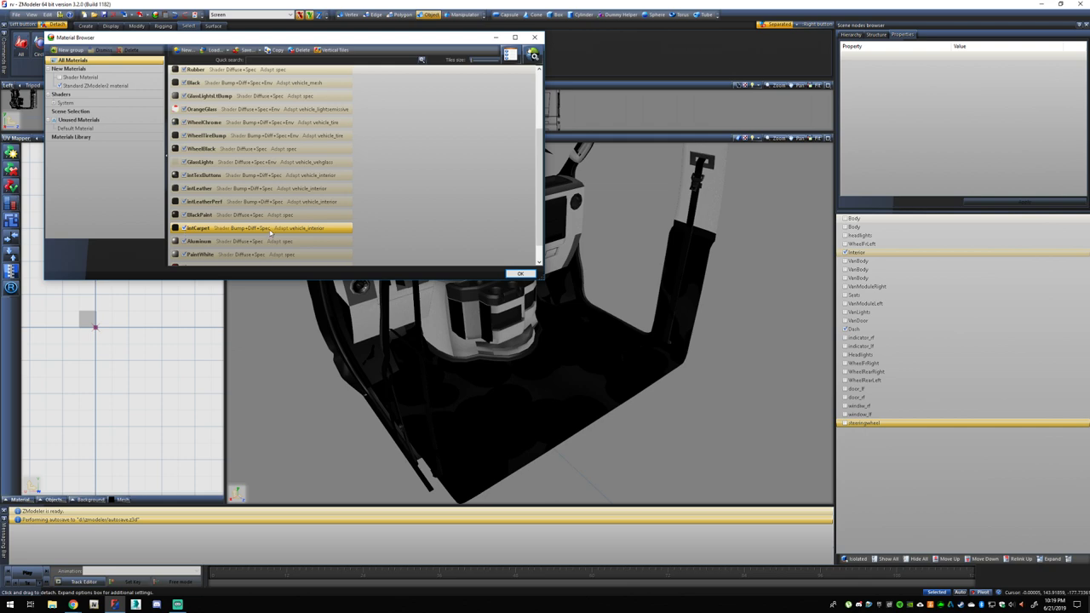
click(526, 53)
click(495, 37)
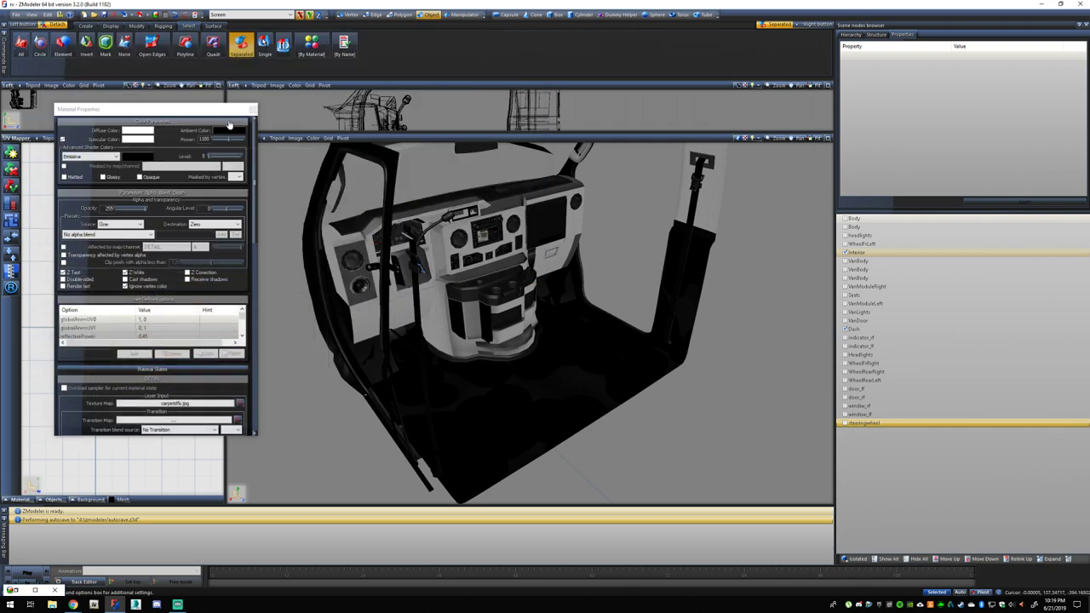
double_click(179, 403)
scroll(327, 172, up, 1)
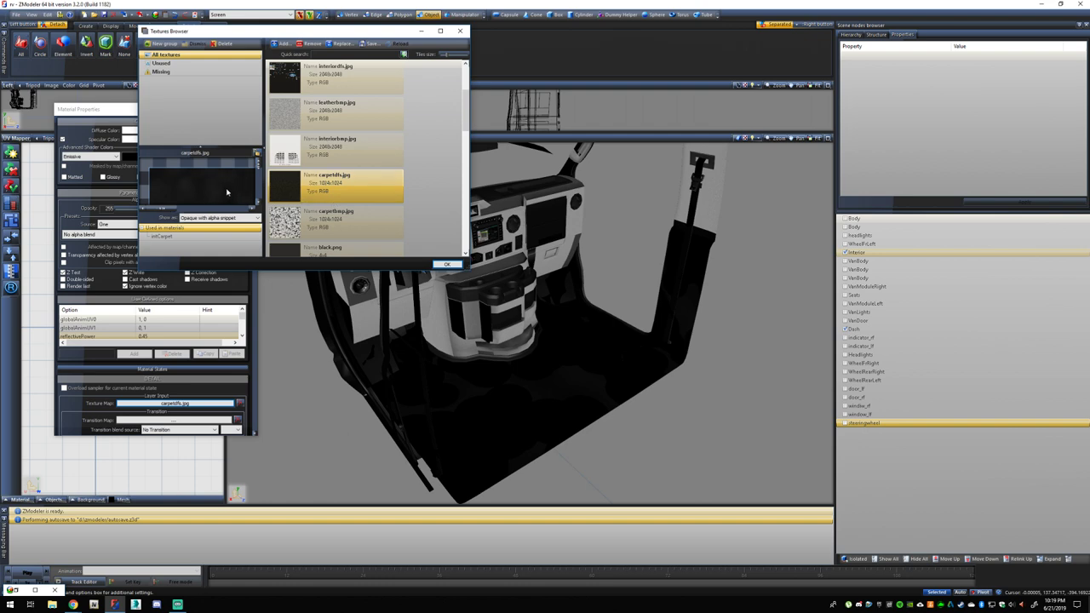
click(459, 31)
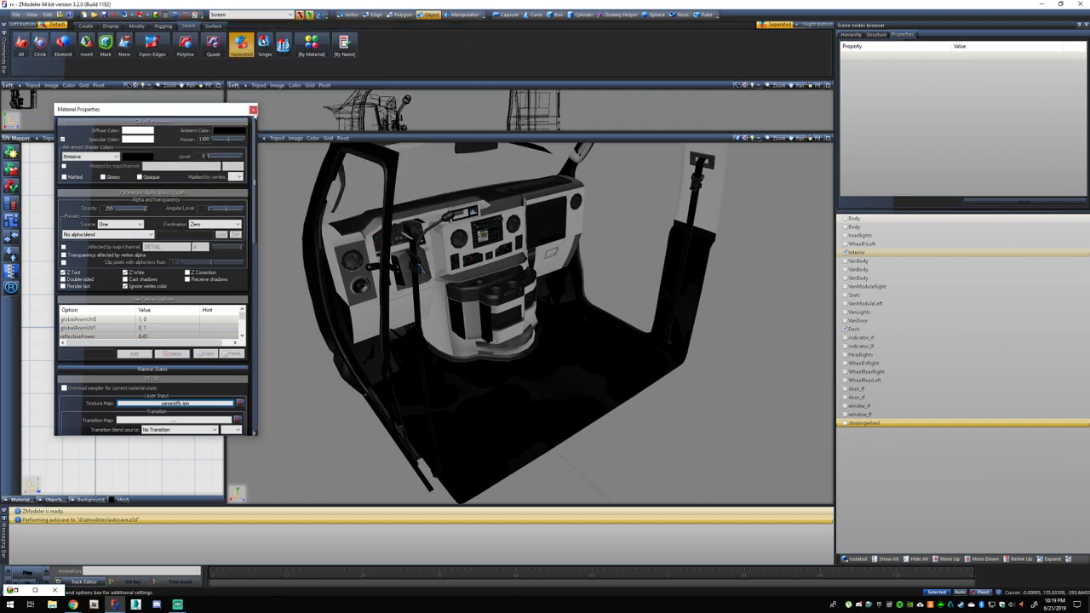
Close the material properties and load the interior mesh's UVs into the UV mapper, showing the intCarpet material's mapping.
click(241, 111)
click(213, 26)
click(62, 48)
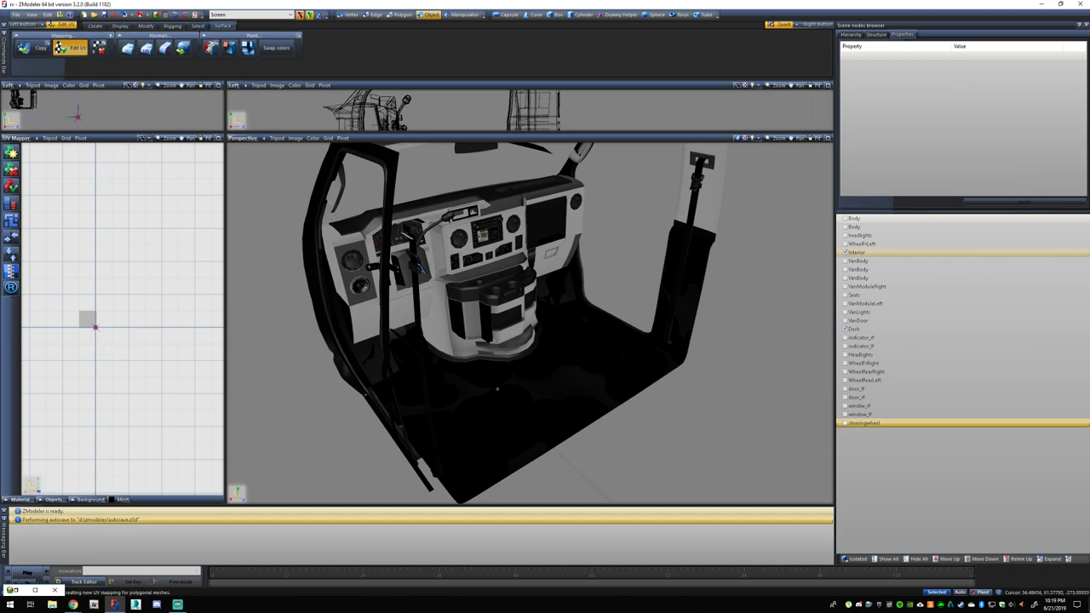
click(584, 381)
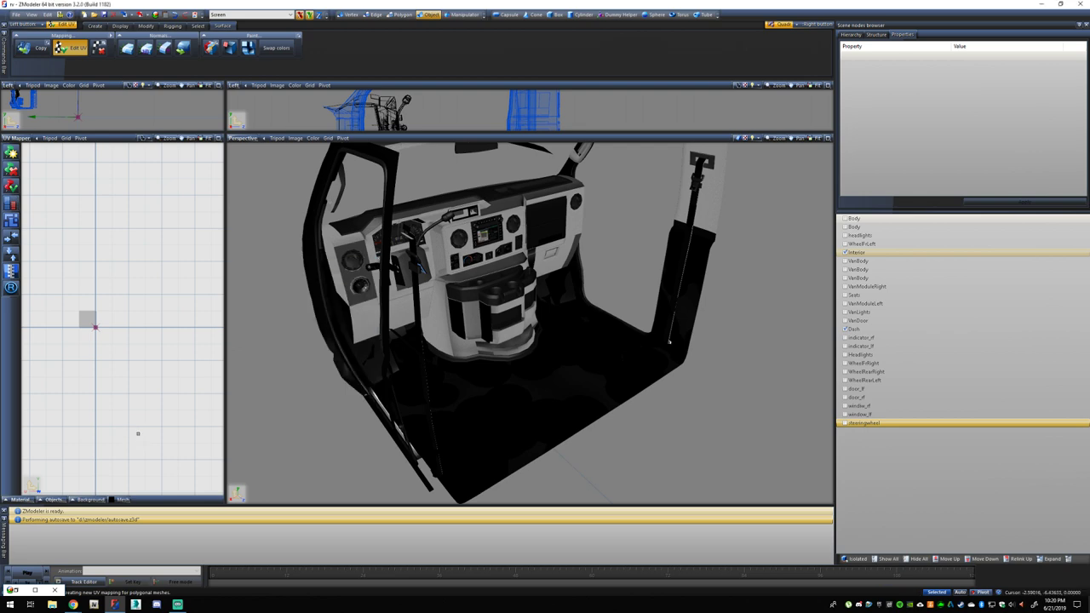
click(12, 500)
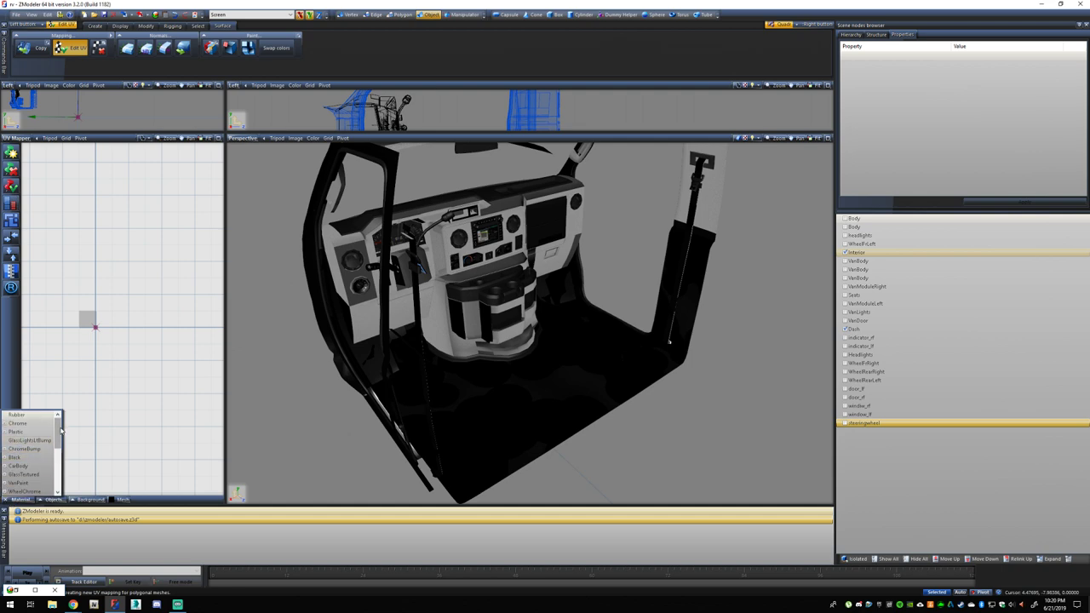
drag(61, 433, 59, 451)
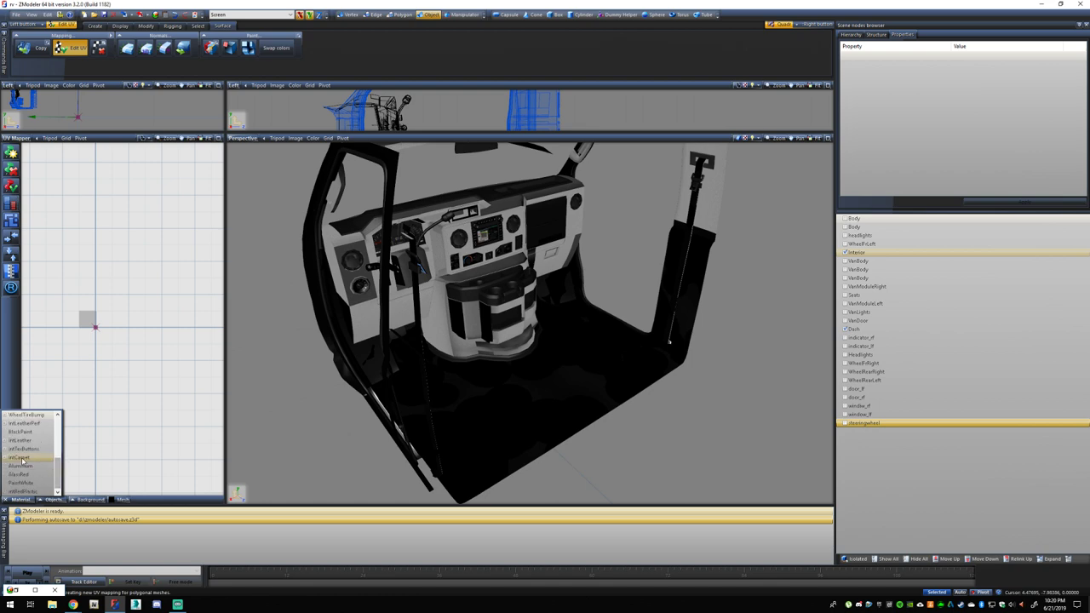
click(22, 458)
scroll(83, 320, up, 6)
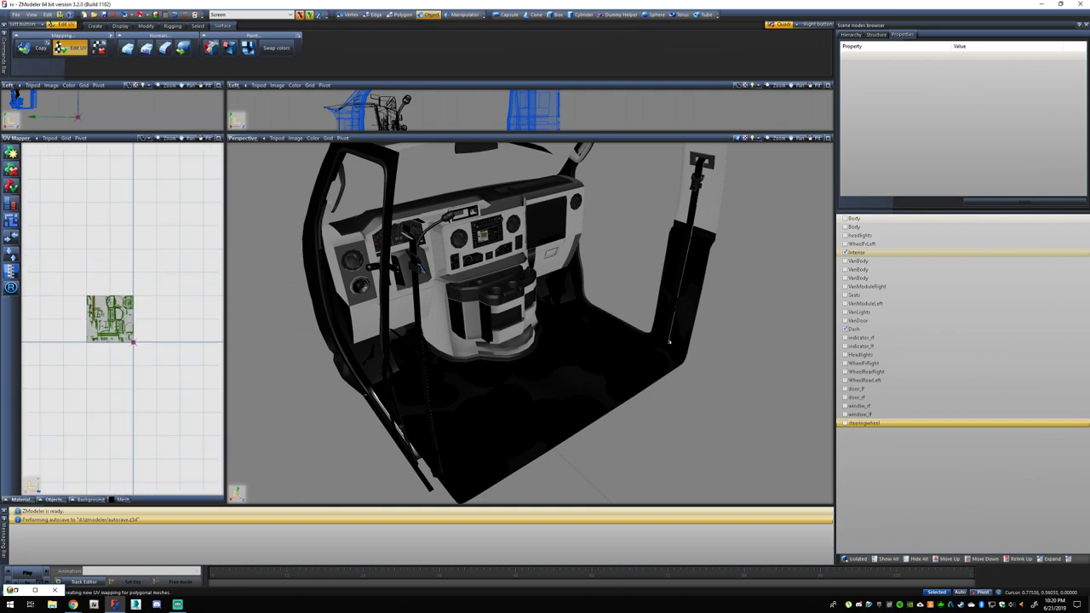
scroll(114, 324, up, 2)
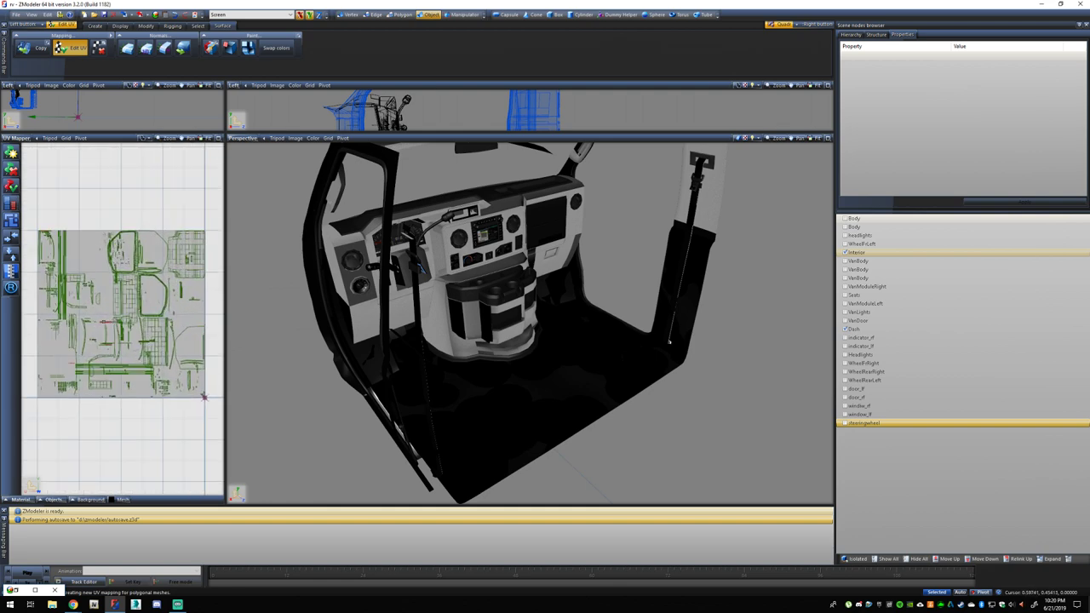
scroll(105, 322, down, 7)
Unhide every node of the motorhome and select all objects with the quad selection.
click(197, 26)
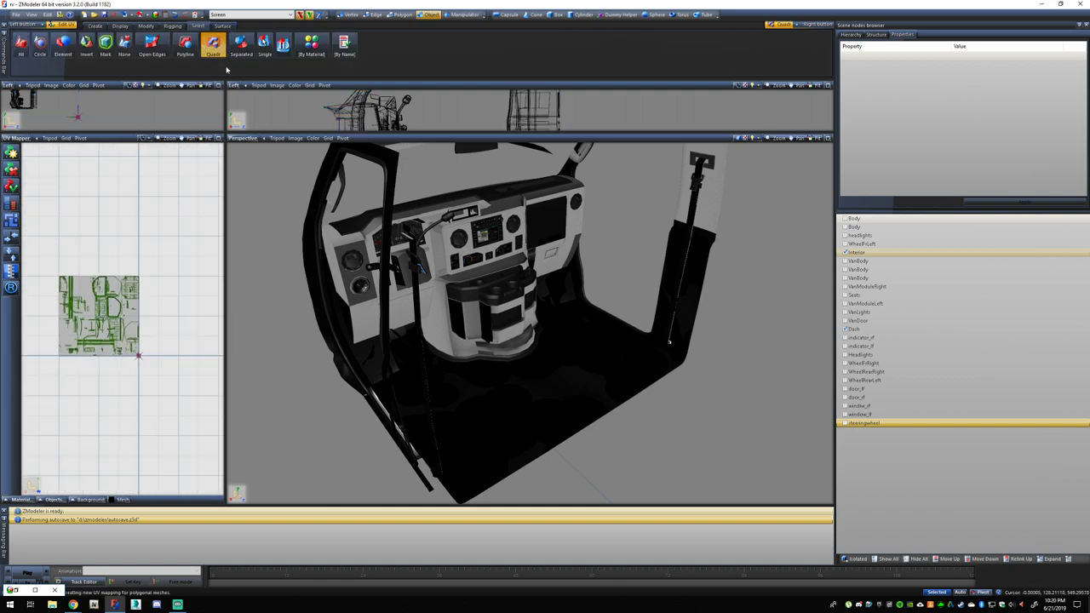
scroll(86, 345, up, 1)
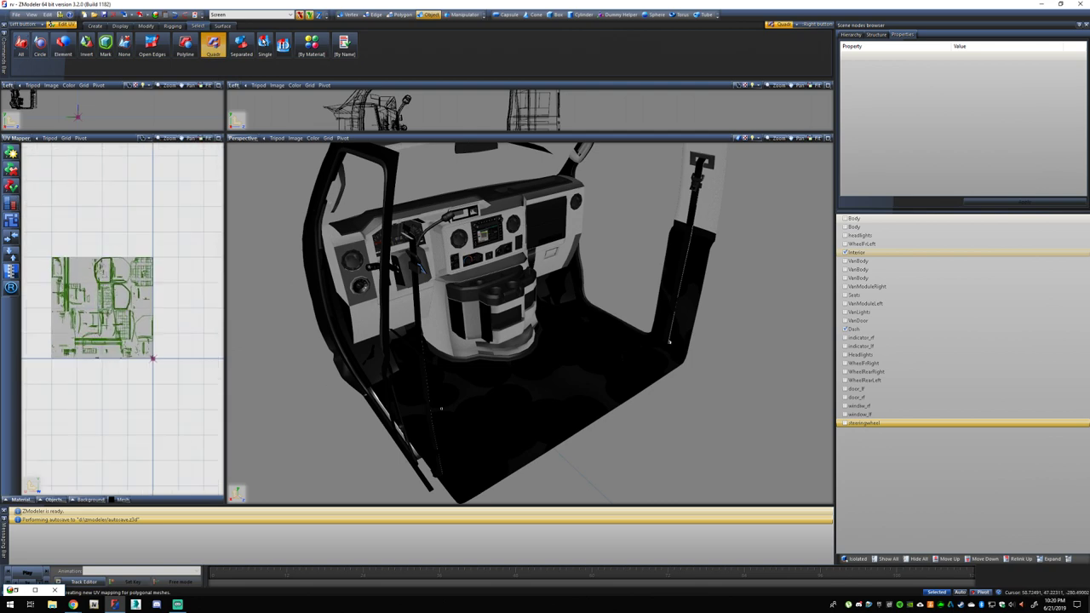
middle_drag(433, 435, 416, 436)
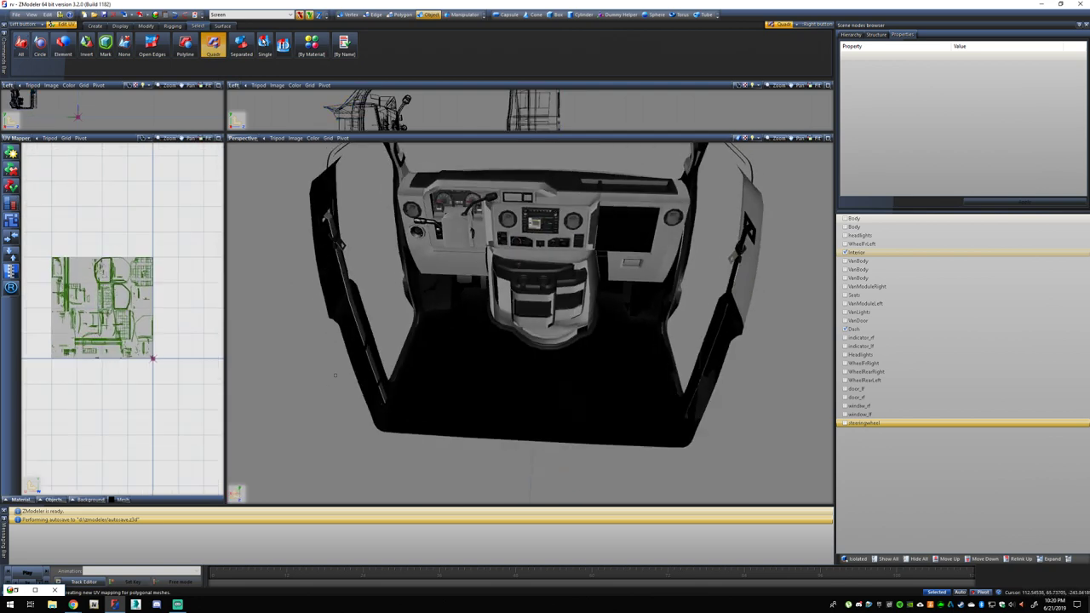
middle_drag(333, 375, 401, 408)
click(894, 561)
scroll(522, 385, down, 5)
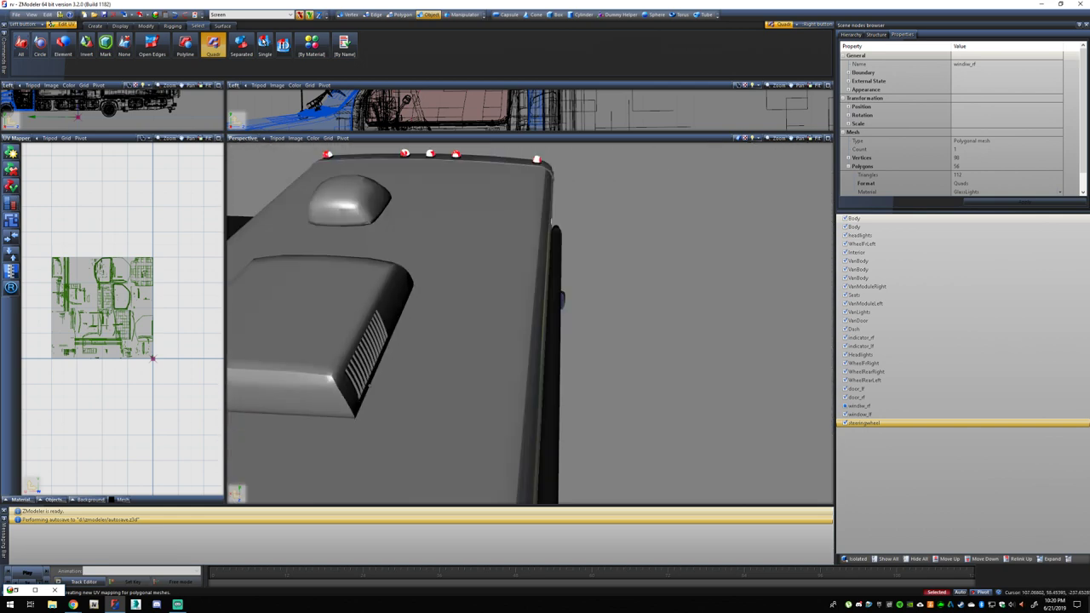
middle_drag(522, 385, 353, 196)
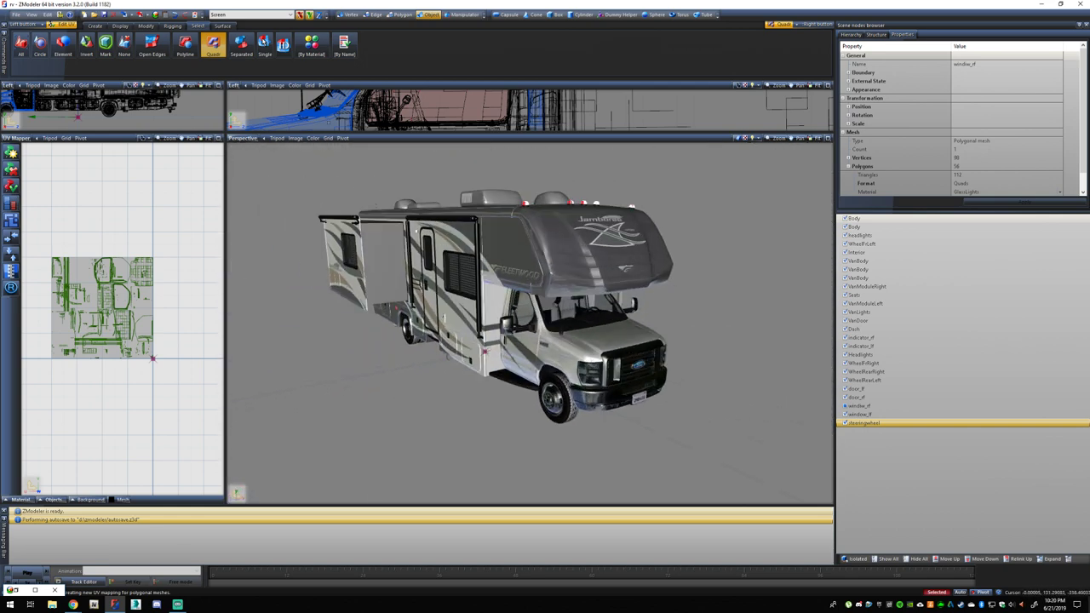
scroll(347, 188, down, 1)
drag(293, 165, 776, 462)
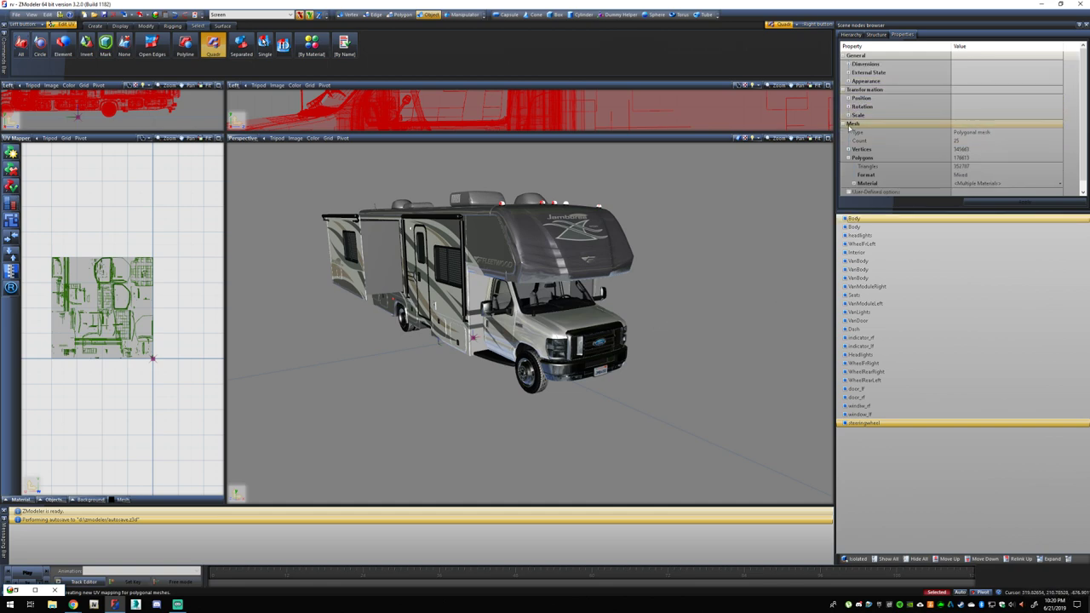
Set the UV channel count to 3 in the selected meshes' vertex format, apply it, and deselect everything.
click(849, 149)
click(854, 158)
click(956, 149)
scroll(982, 185, down, 1)
click(971, 174)
click(971, 175)
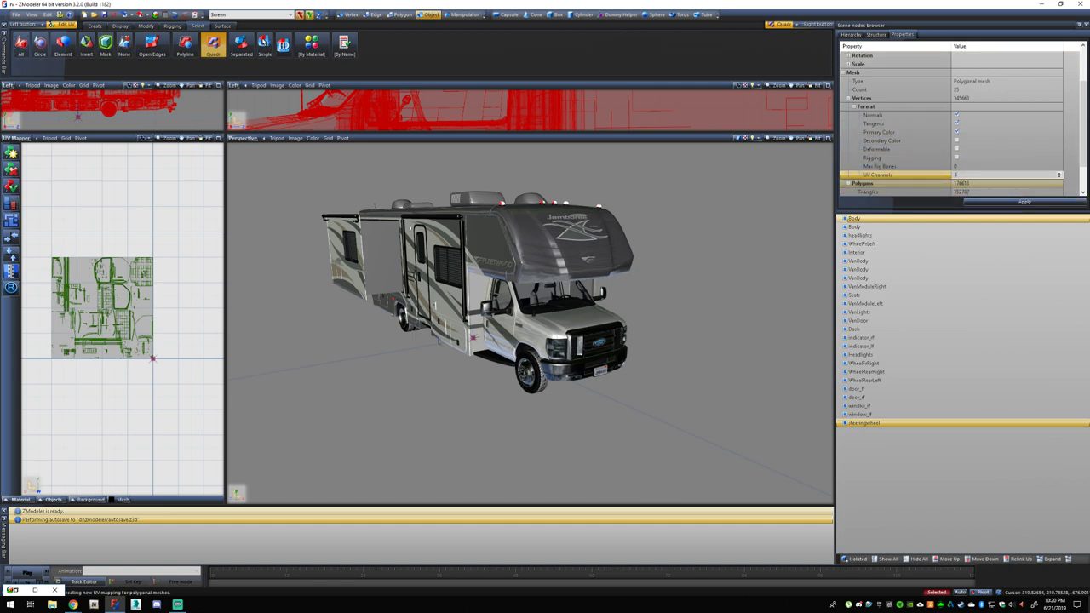
click(974, 202)
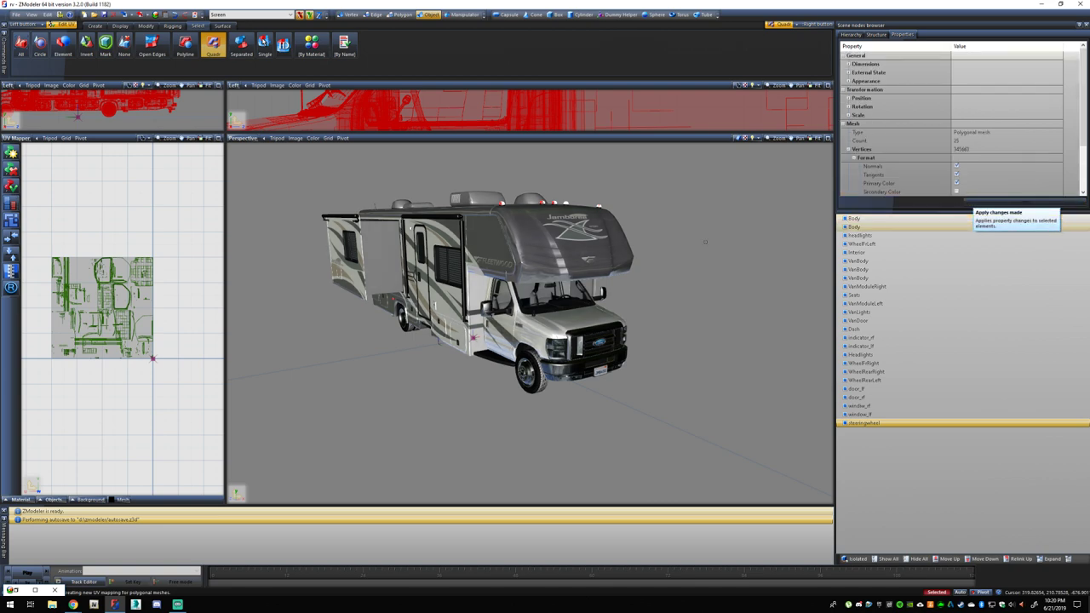
drag(272, 166, 414, 219)
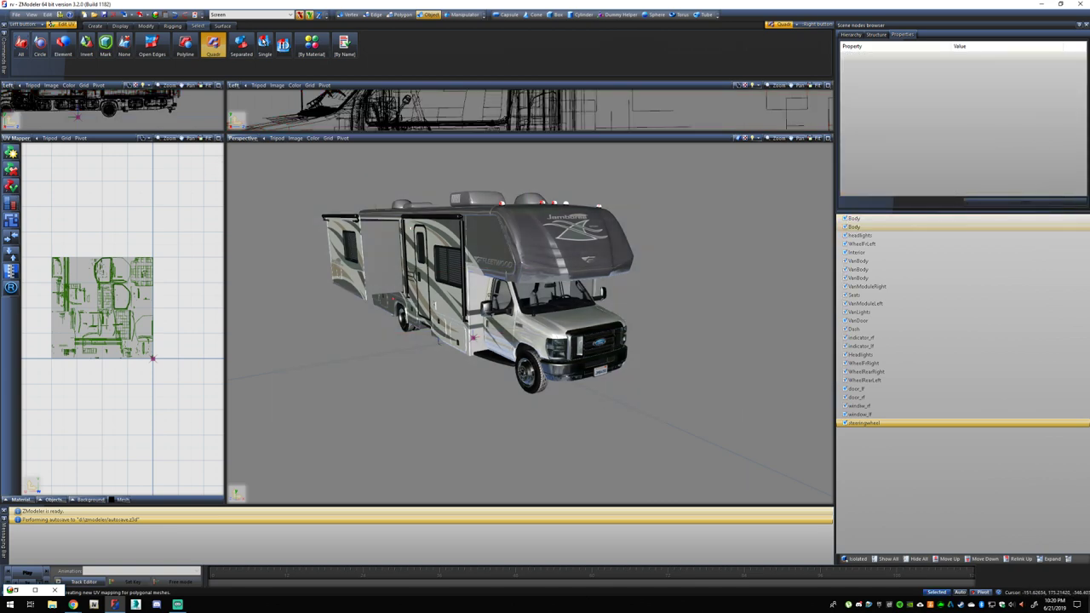
Examine the cab's side and its interior through the door window.
scroll(565, 313, up, 10)
alt+drag(564, 313, 600, 246)
scroll(425, 359, down, 3)
scroll(425, 358, up, 7)
middle_drag(599, 247, 314, 355)
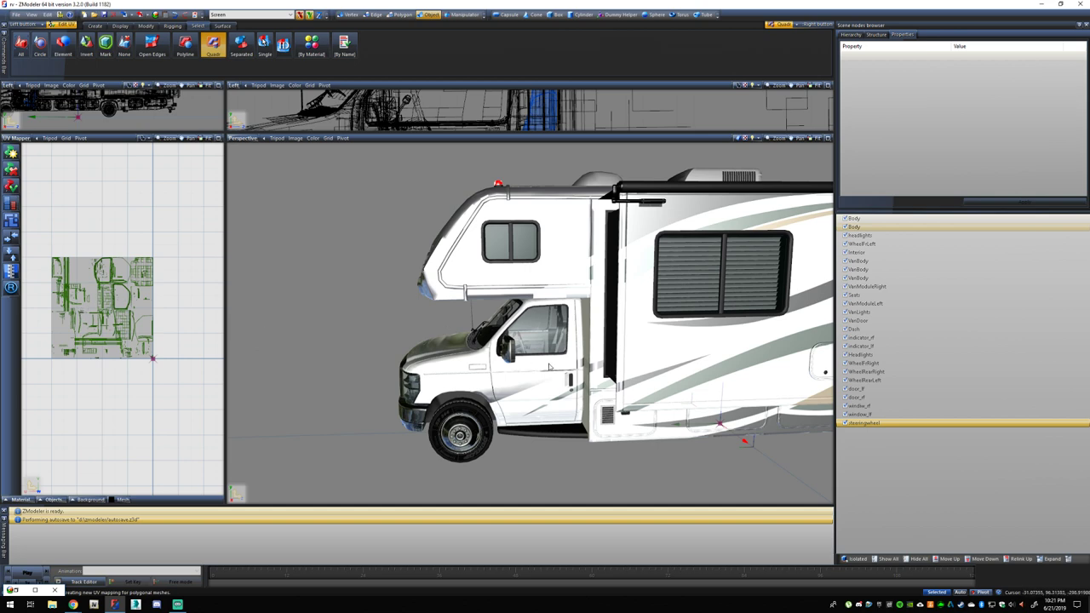
scroll(536, 365, up, 4)
middle_drag(525, 375, 508, 406)
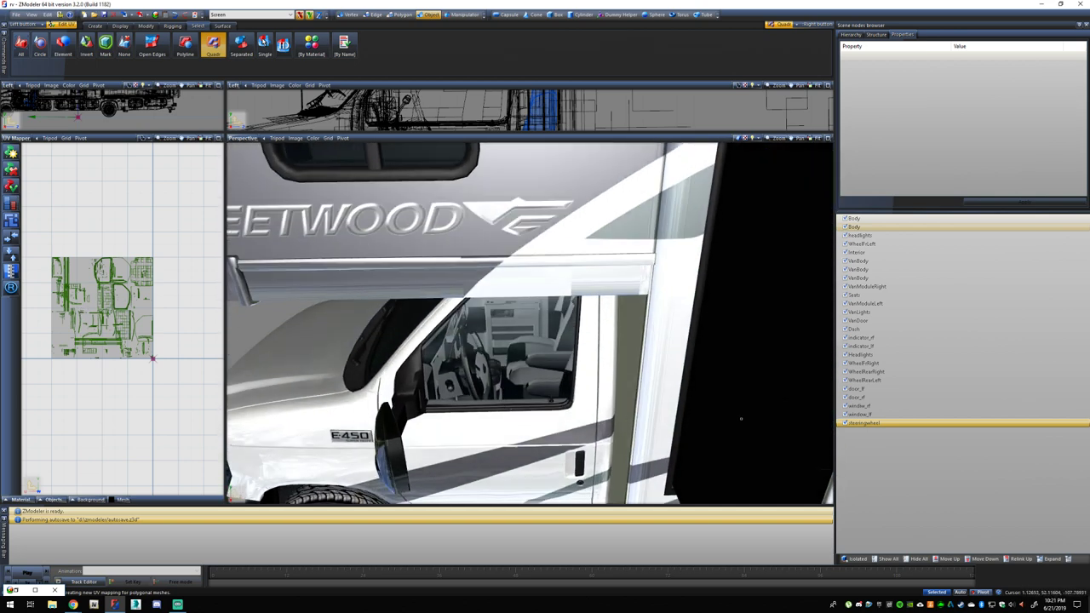
Hide all nodes except Interior and bring the carpeted cab floor into view.
click(917, 558)
click(845, 252)
middle_drag(326, 338, 774, 437)
scroll(773, 438, down, 3)
scroll(528, 427, up, 4)
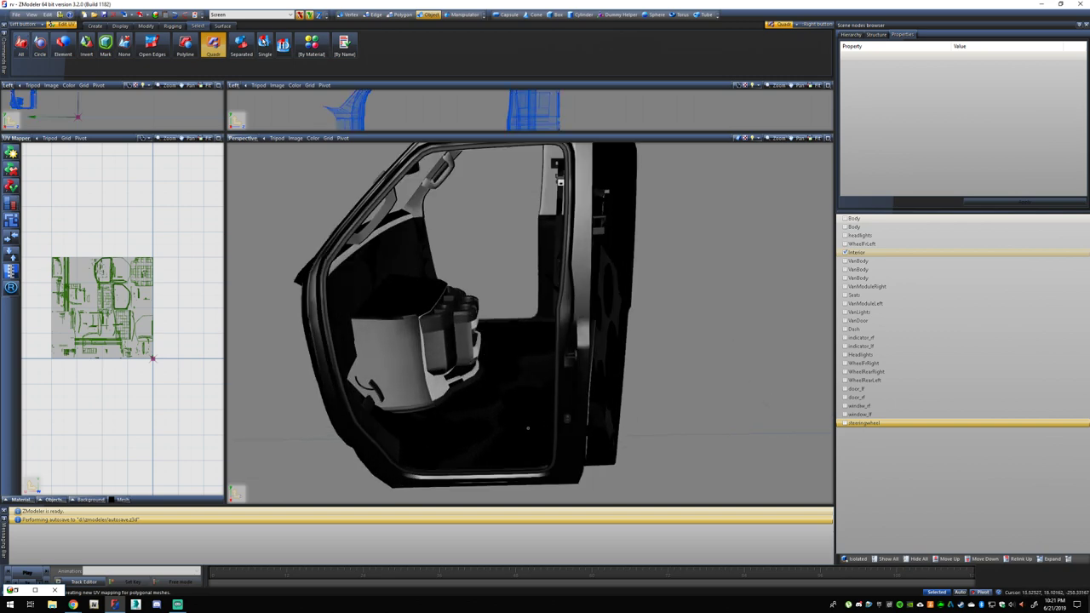
Select all the intCarpet UVs in the UV mapper and scale them up to about twice their size.
click(49, 214)
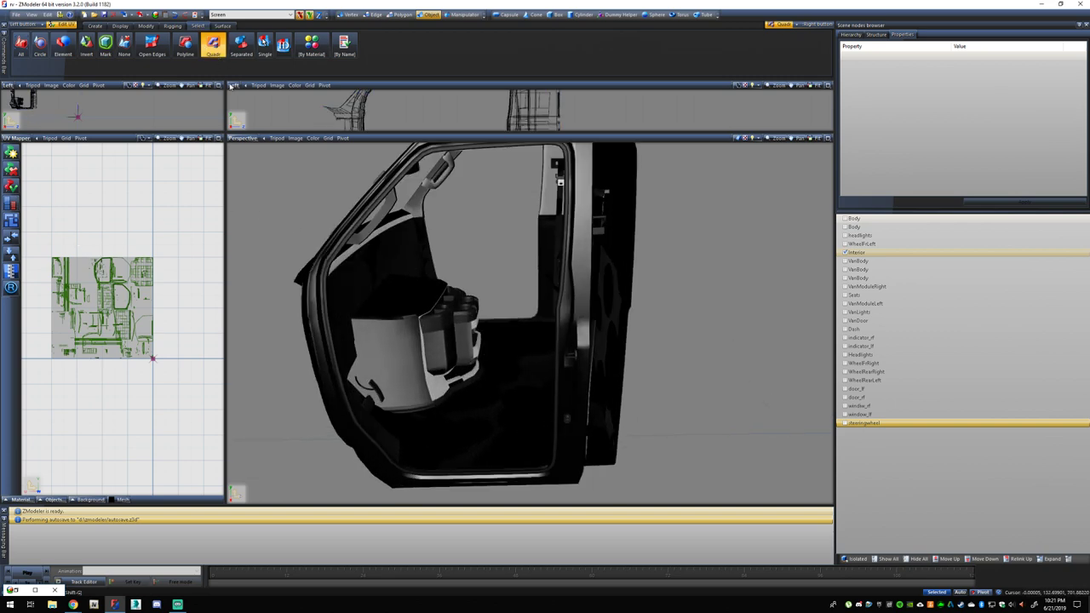
drag(39, 223, 184, 400)
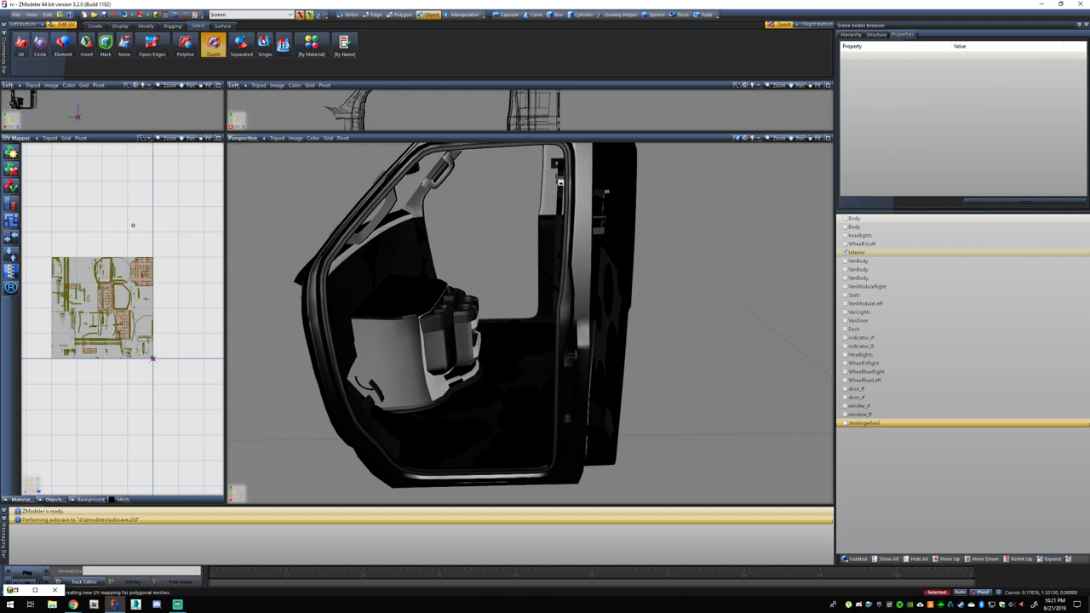
click(145, 26)
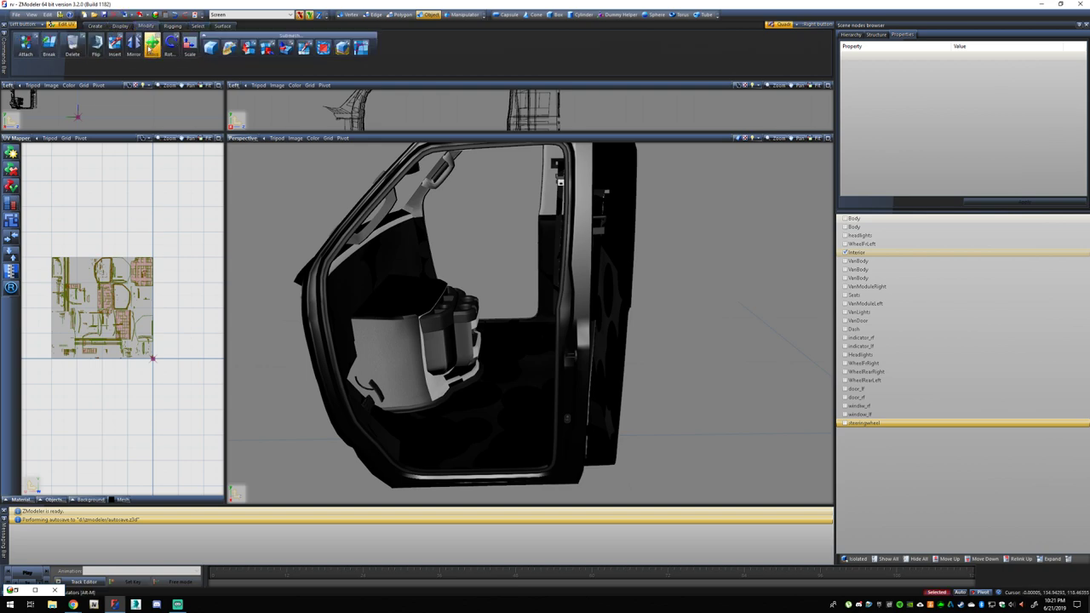
click(189, 47)
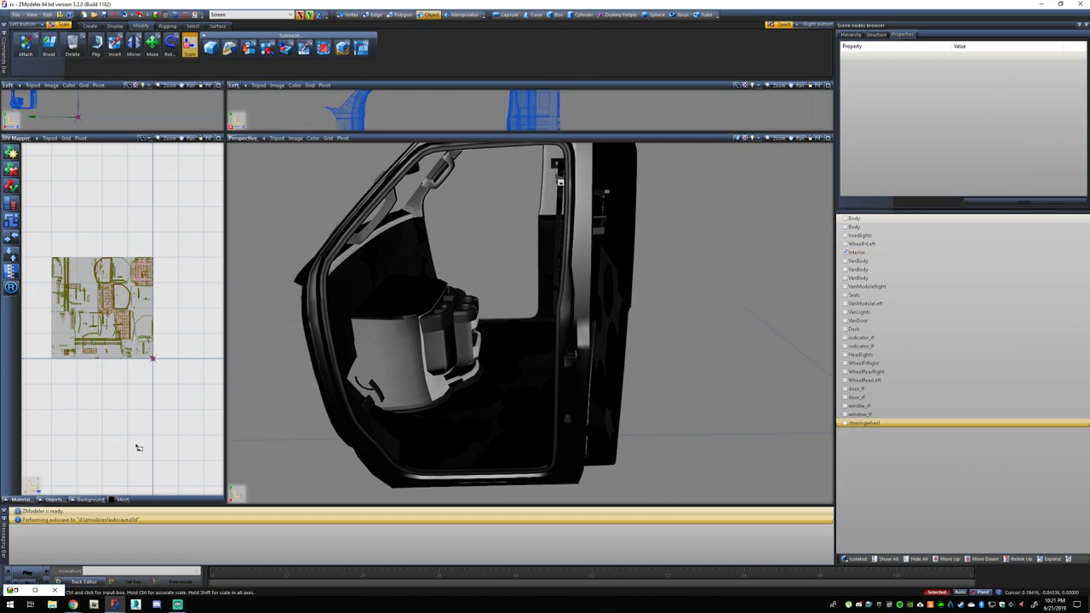
drag(153, 351, 154, 350)
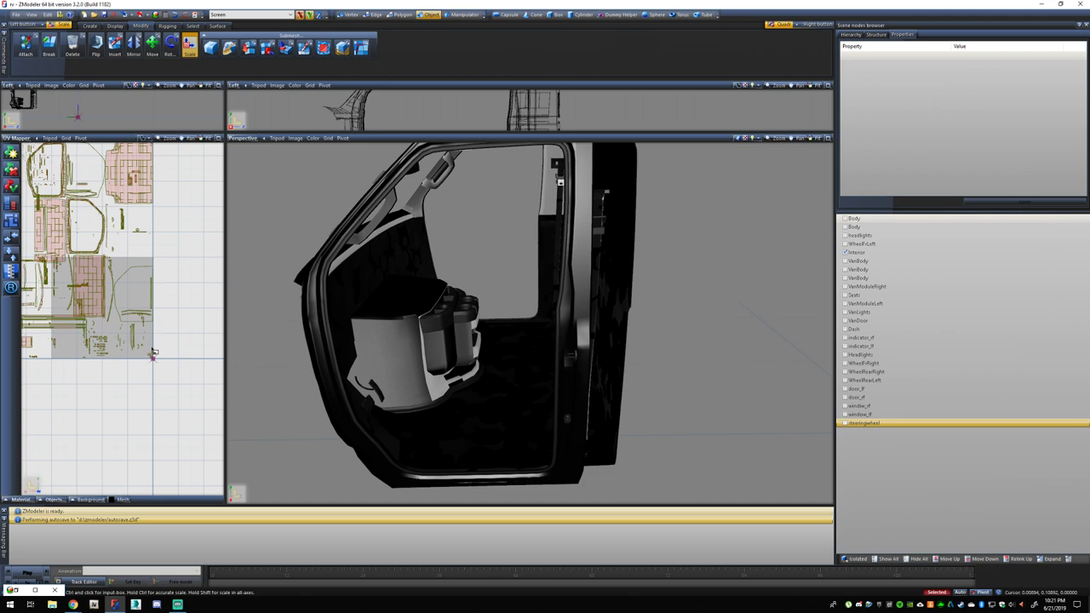
Scale the selected intCarpet UVs up repeatedly from the UV origin to make the carpet texture tile more finely.
middle_drag(441, 403, 299, 377)
scroll(182, 389, down, 10)
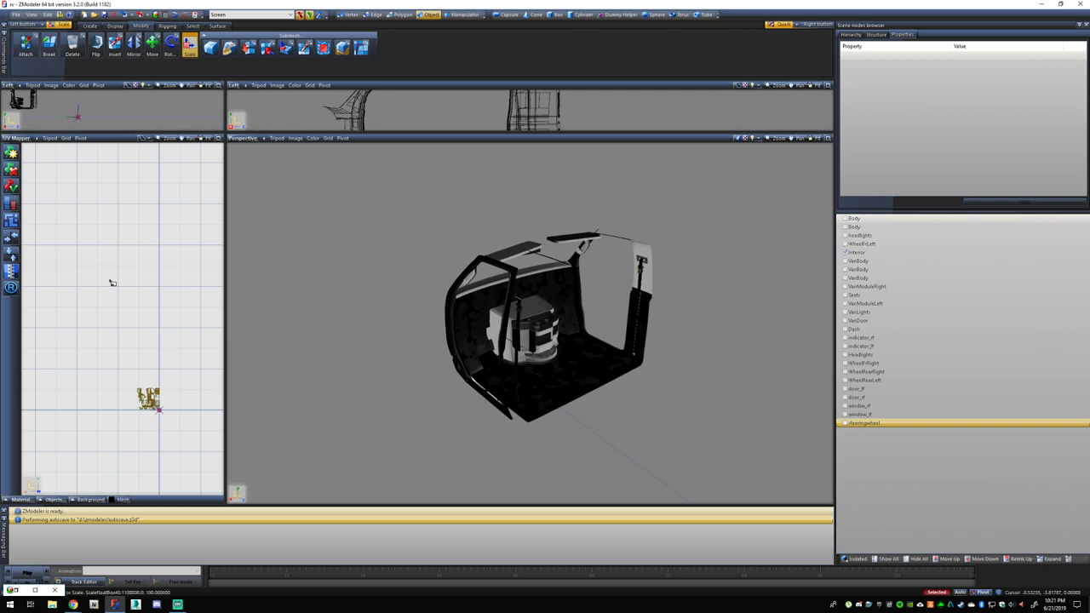
drag(111, 282, 111, 283)
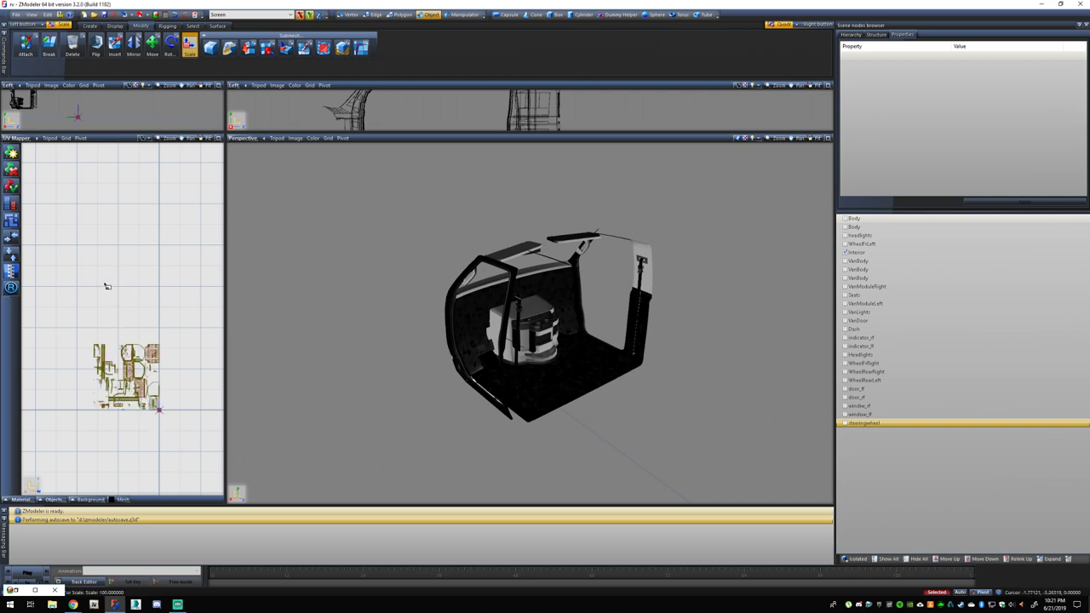
drag(105, 285, 107, 286)
key(ctrl+s)
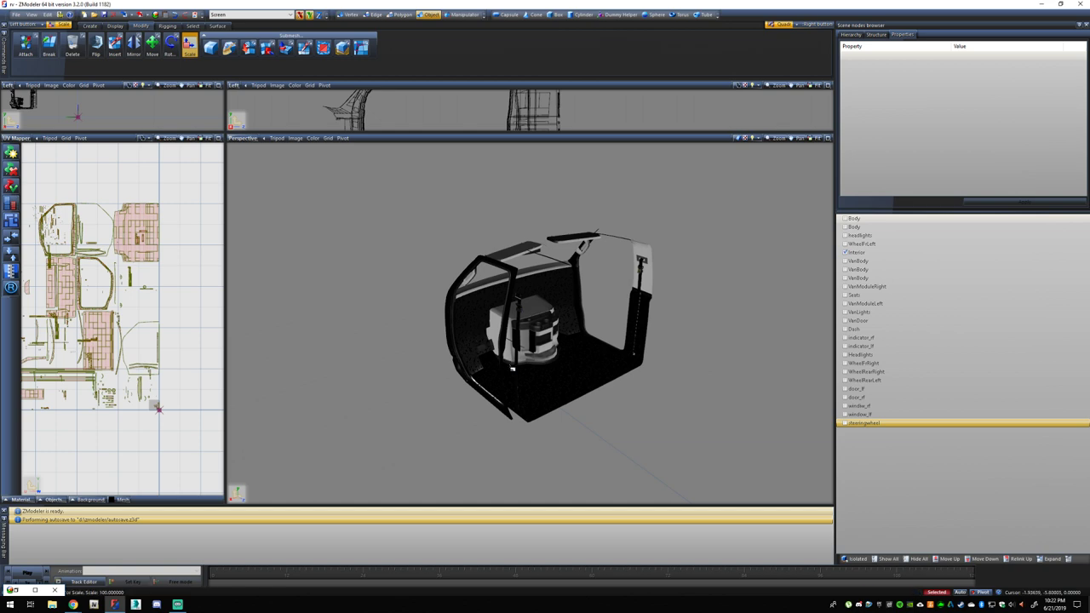
click(460, 331)
Examine the carpet tiling on the cab floor and side panels from several angles.
scroll(527, 390, up, 5)
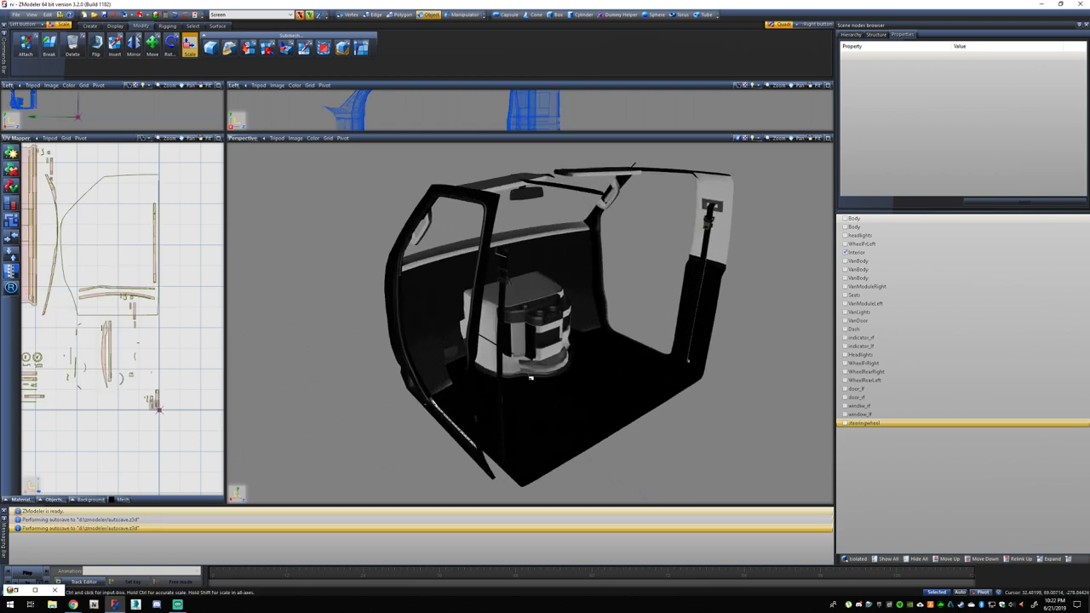
middle_drag(506, 400, 455, 384)
scroll(462, 386, down, 3)
scroll(386, 321, up, 6)
middle_drag(388, 321, 455, 335)
scroll(387, 331, down, 3)
scroll(455, 334, down, 8)
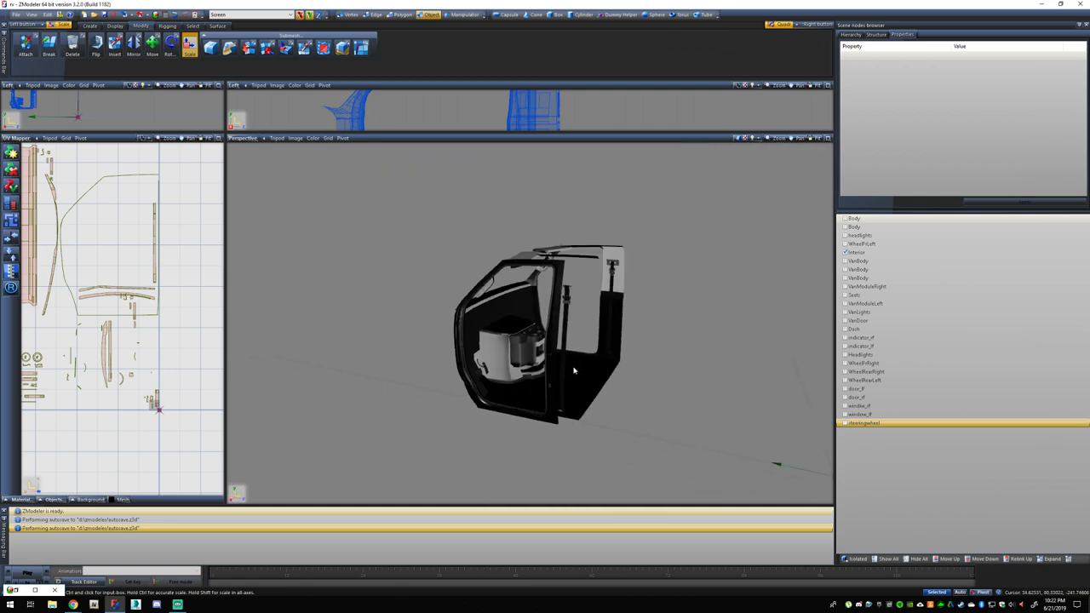
Undo the successive scalings of the intCarpet UVs.
click(176, 410)
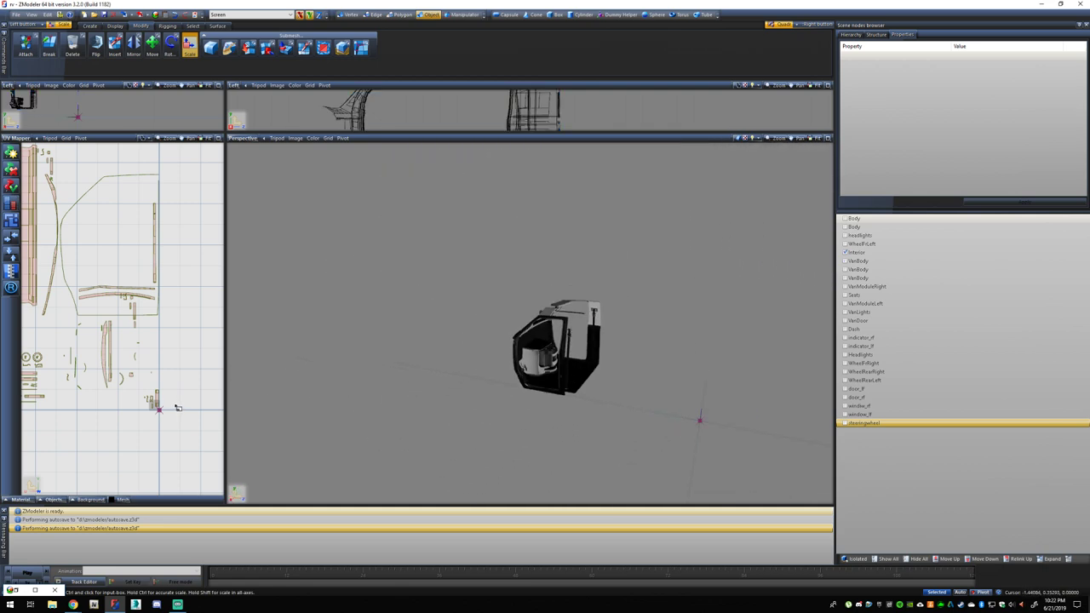
key(ctrl+z)
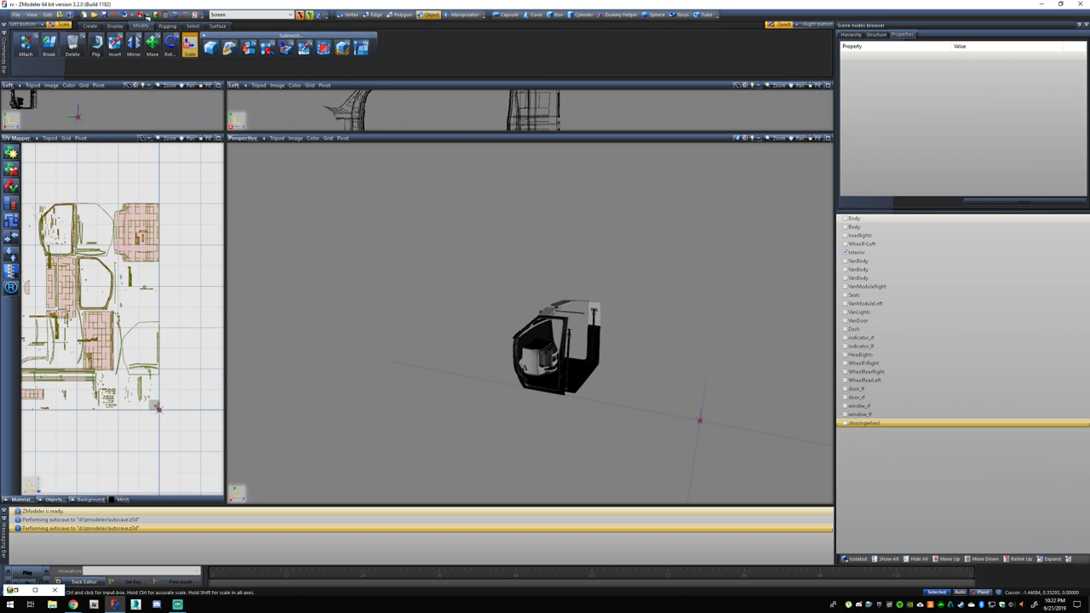
key(ctrl+z)
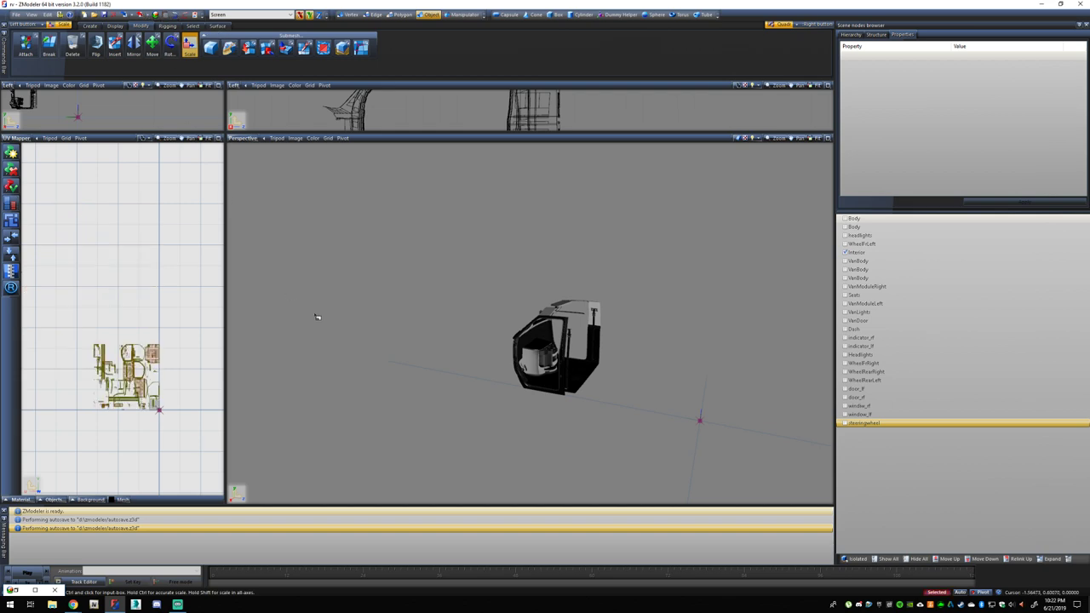
key(ctrl+z)
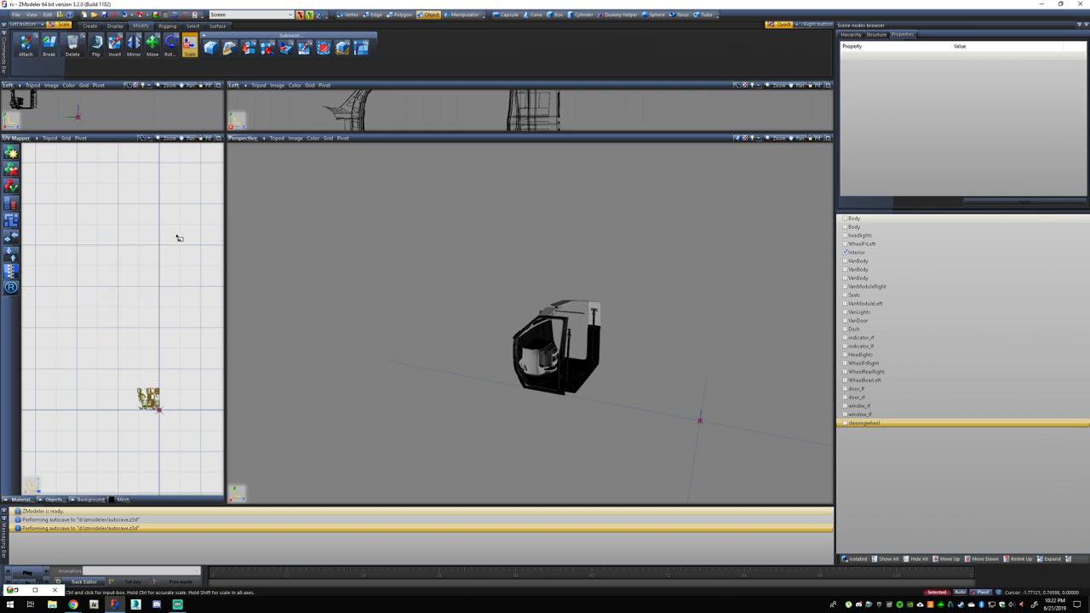
Show all nodes, hide them again, and display only the Interior node with the cab floor in view.
click(176, 15)
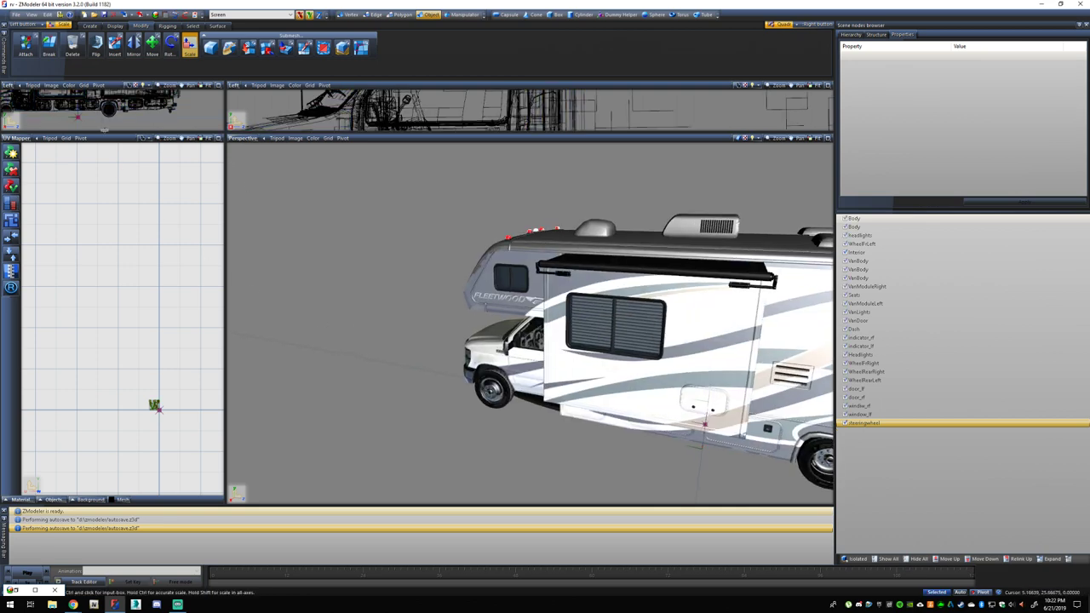
click(184, 16)
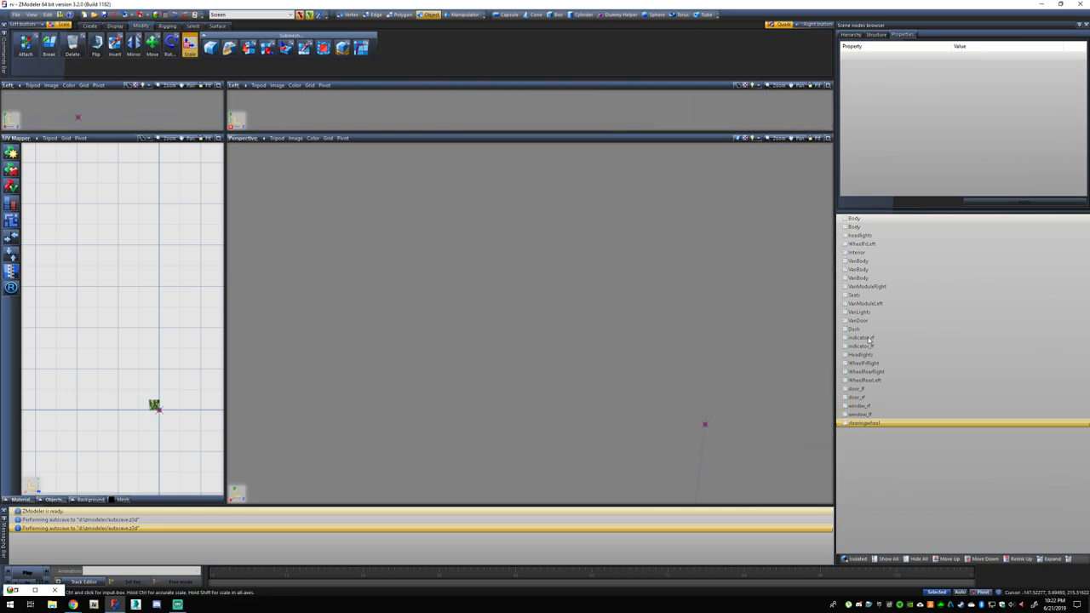
click(845, 252)
scroll(559, 382, up, 4)
middle_drag(707, 404, 676, 399)
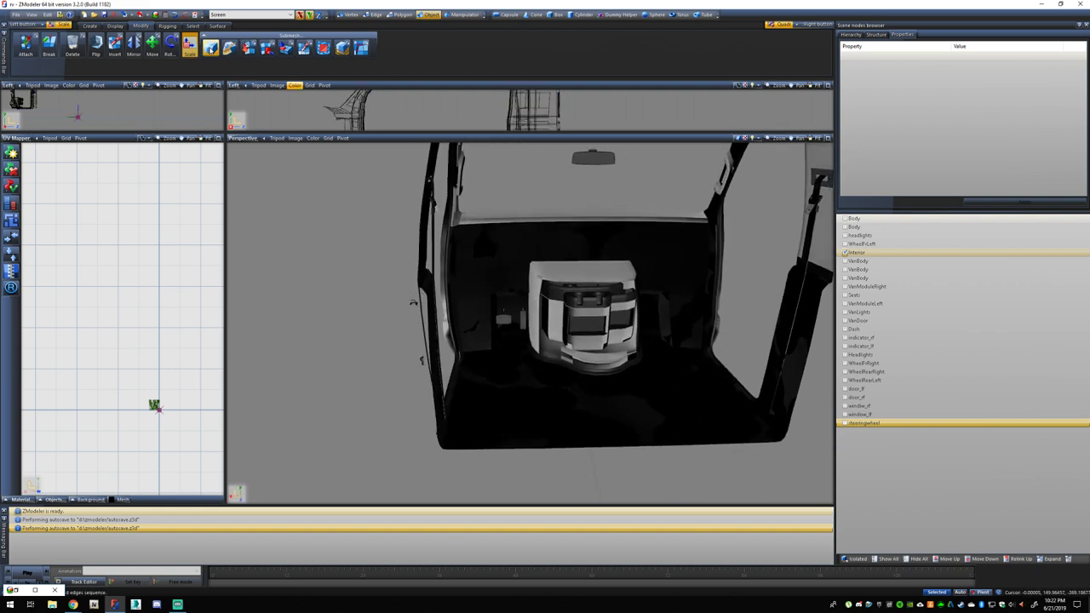
Start adding a texture in the Textures Browser and browse to the textures folder inside carepkg on New Volume (D:).
click(143, 15)
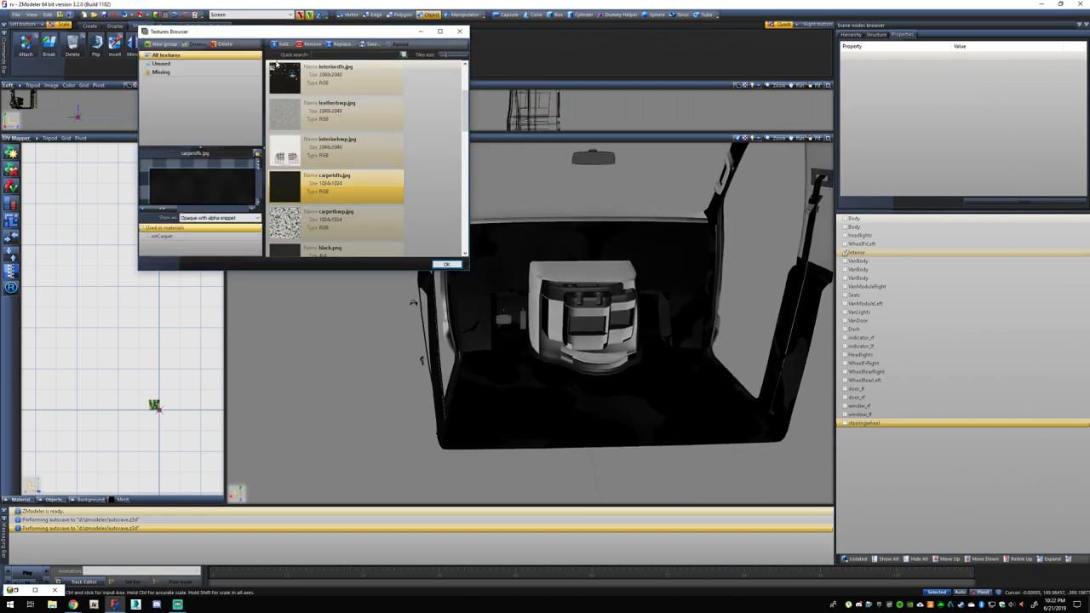
click(279, 44)
click(258, 109)
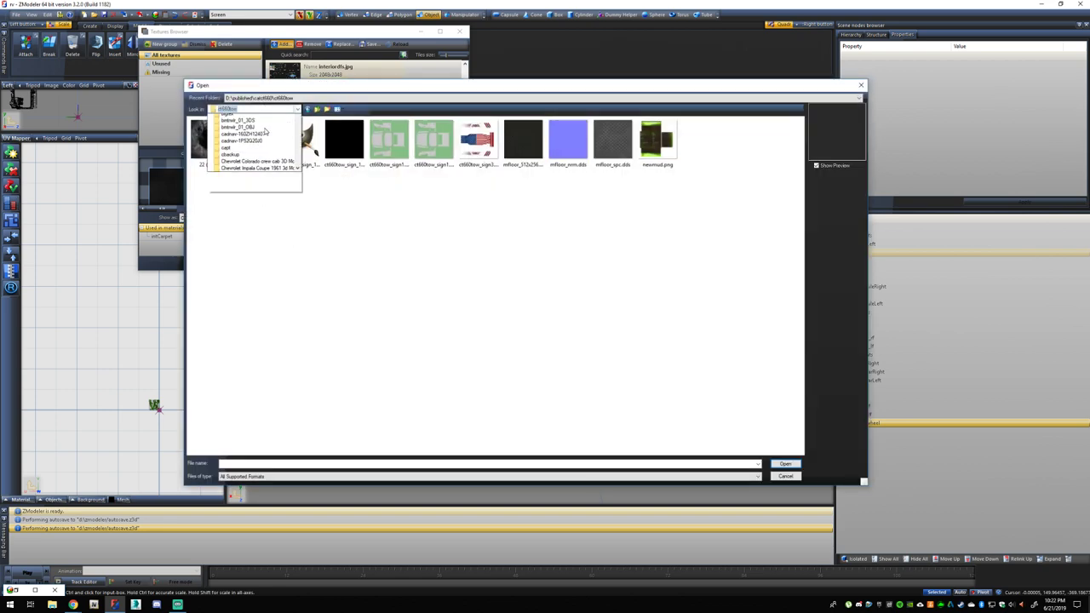
scroll(257, 268, down, 7)
drag(300, 187, 299, 201)
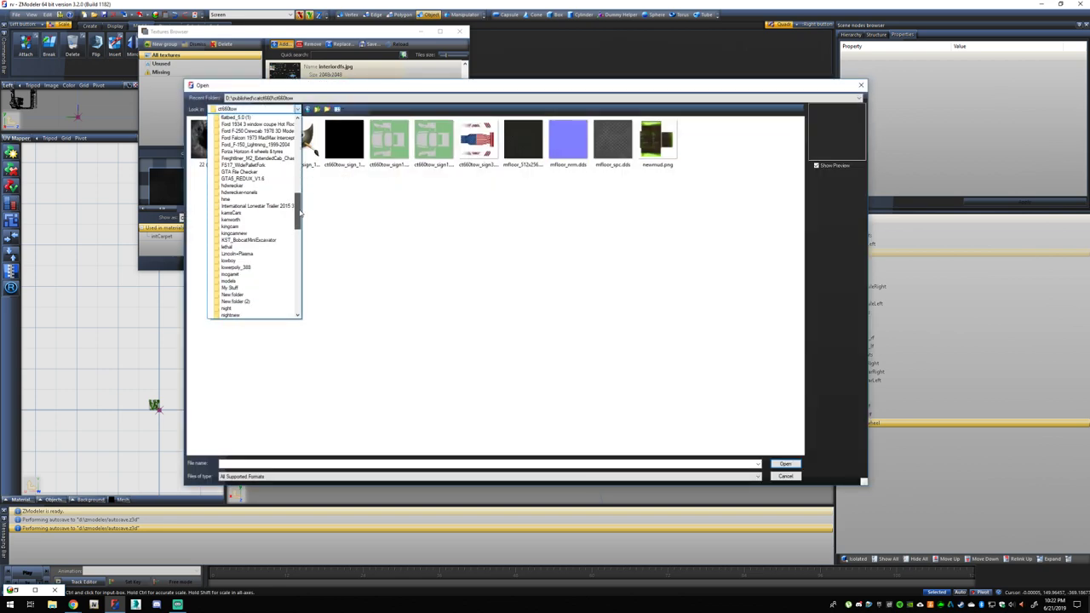
scroll(300, 202, down, 10)
drag(301, 269, 301, 155)
click(245, 219)
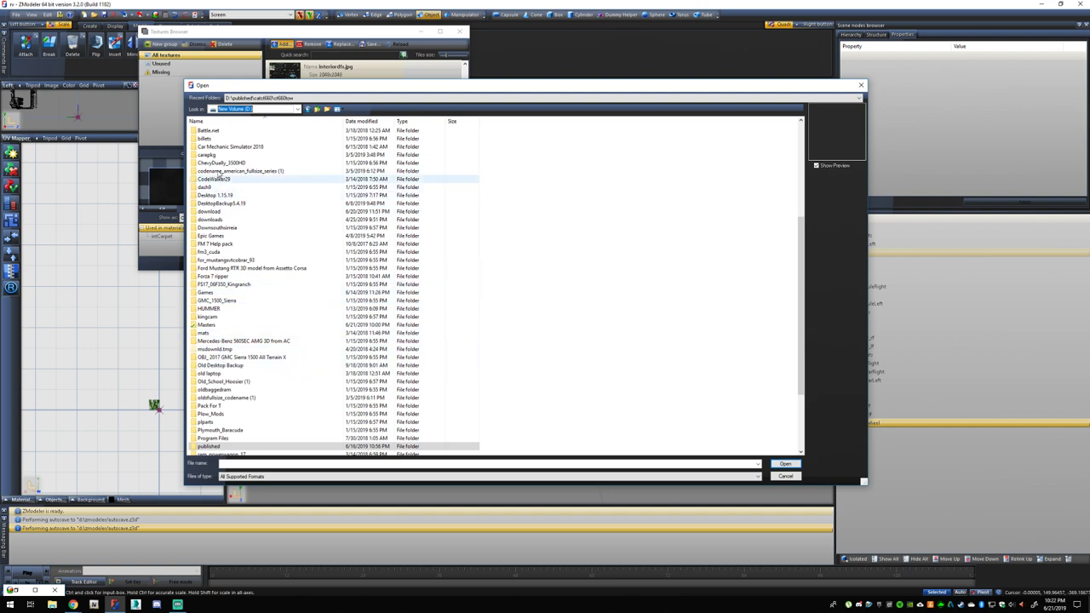
double_click(227, 154)
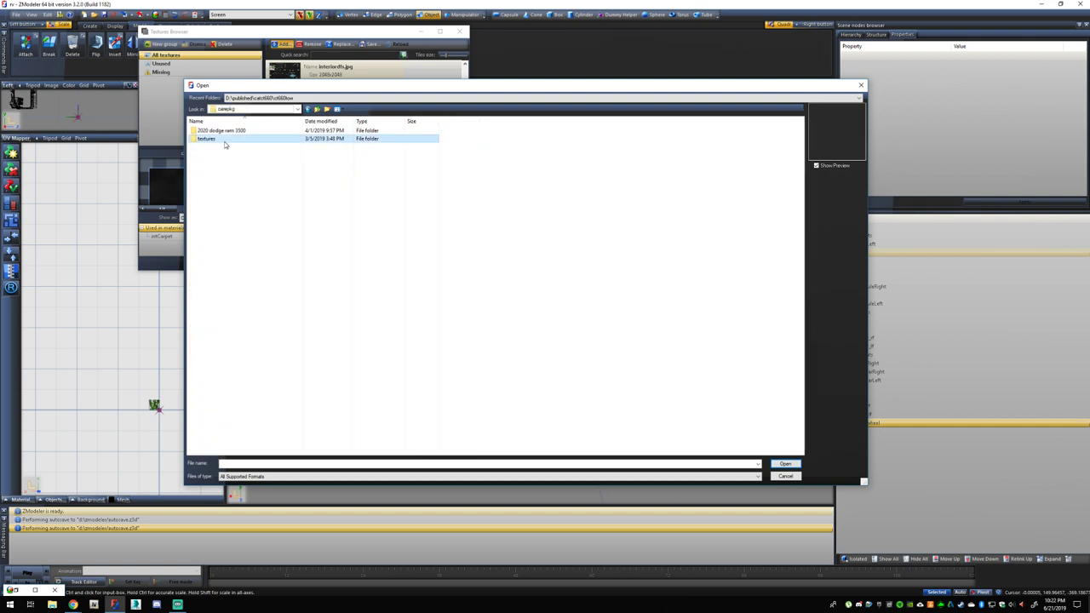
double_click(225, 139)
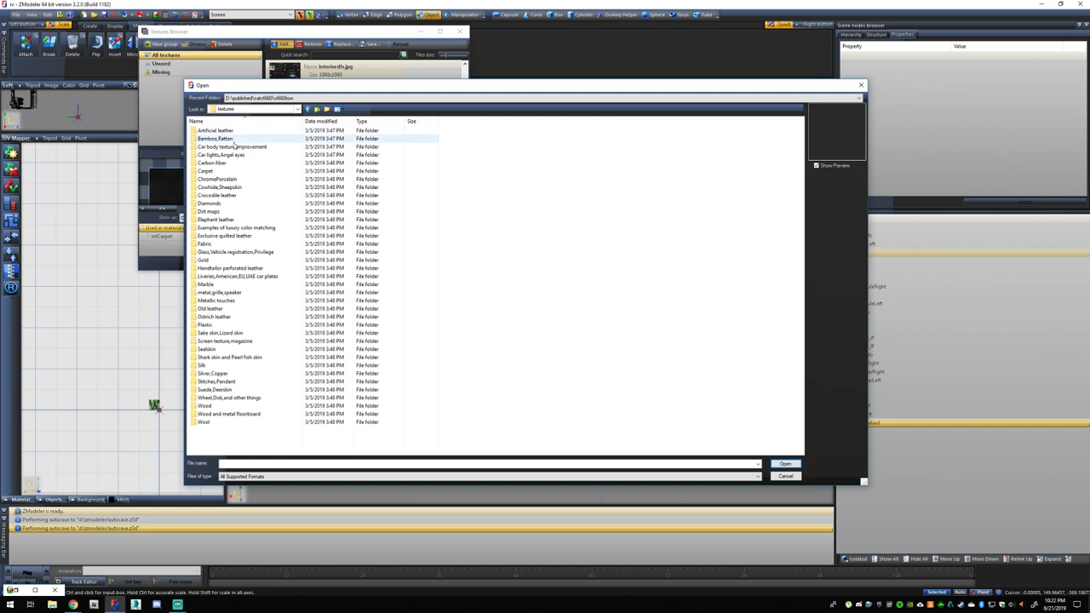
Look through the Fabric folder for a suitable carpet texture and return to the textures folder.
double_click(205, 243)
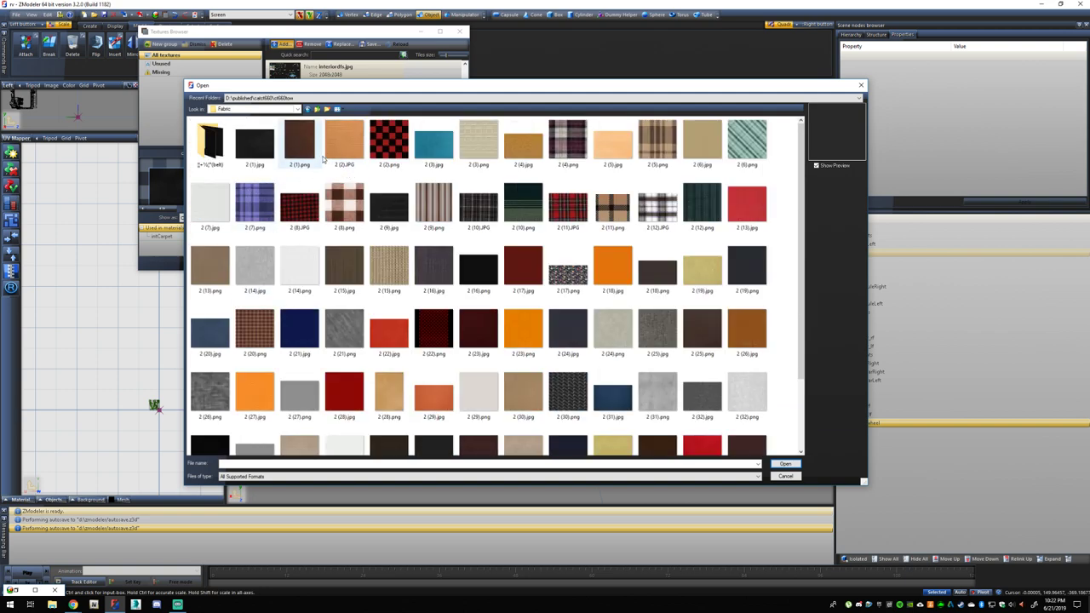
scroll(388, 242, down, 2)
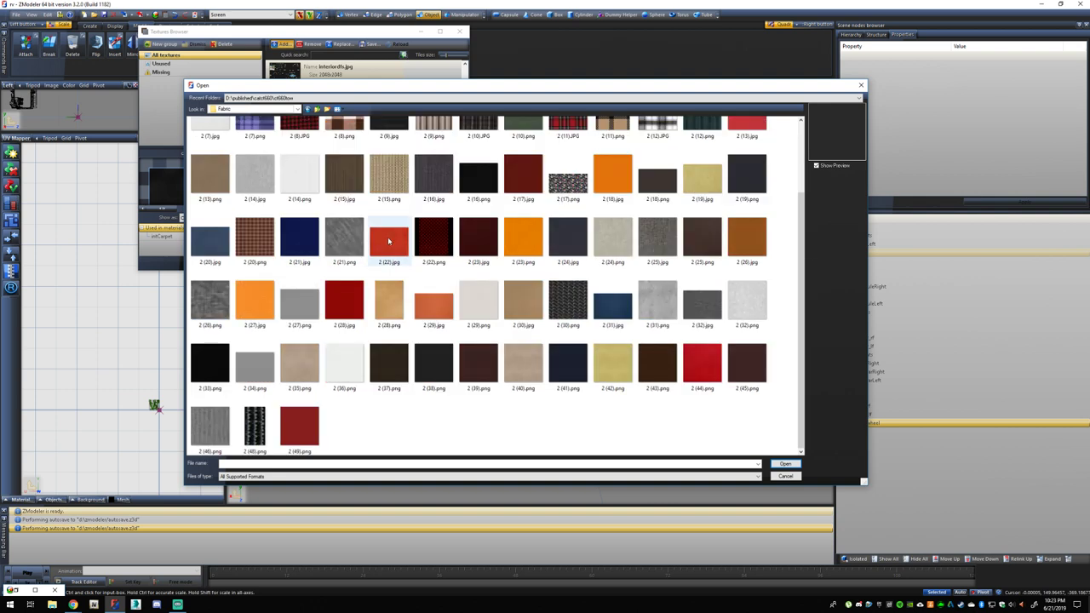
scroll(388, 242, up, 2)
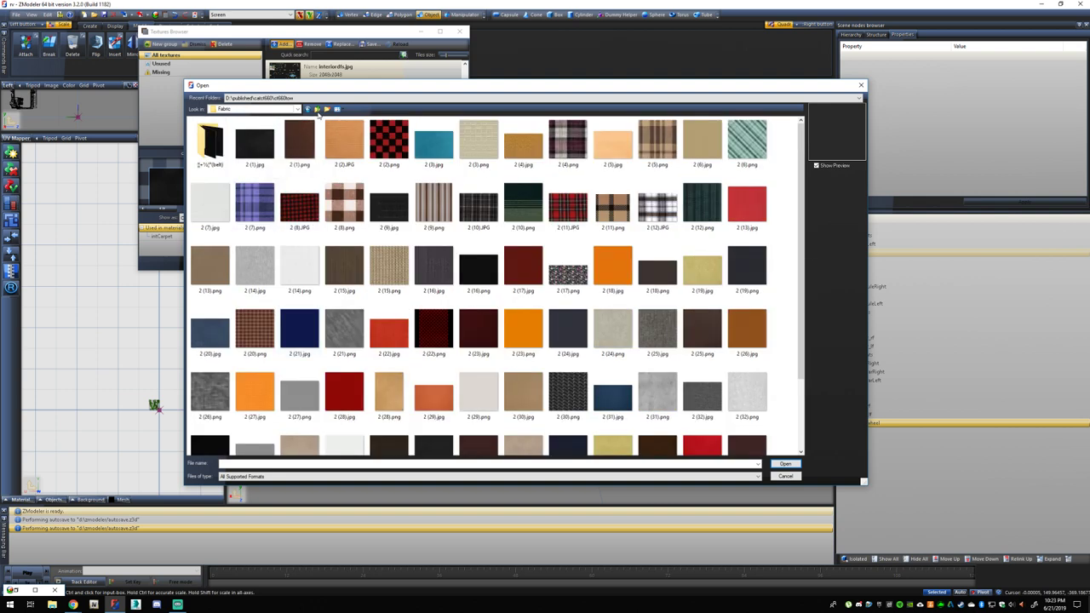
click(317, 111)
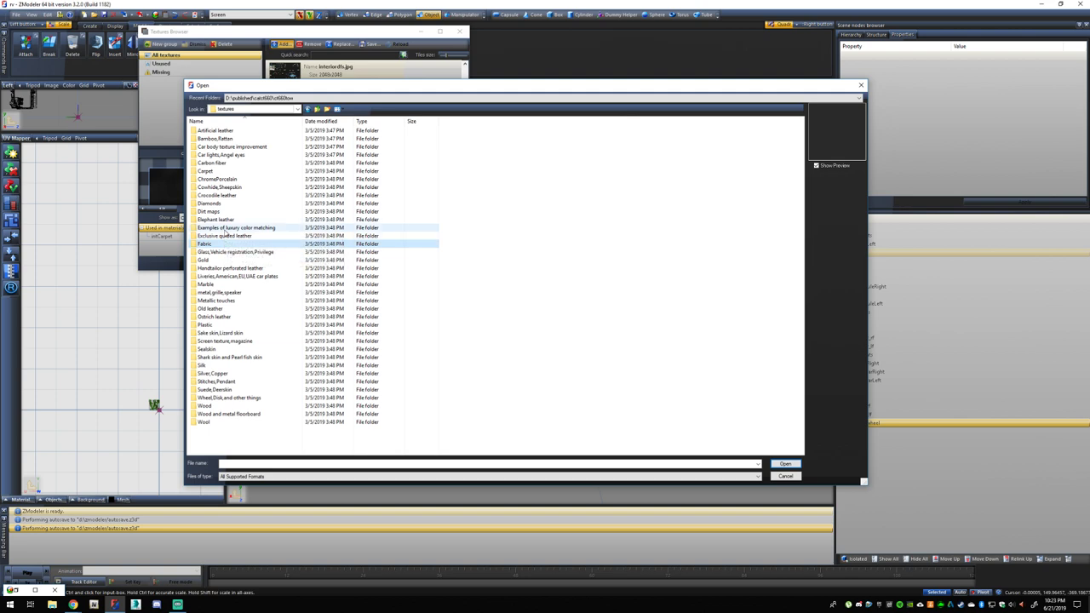
Add the dark carpet image 11 (7).png from the Carpet folder to the texture list.
double_click(225, 171)
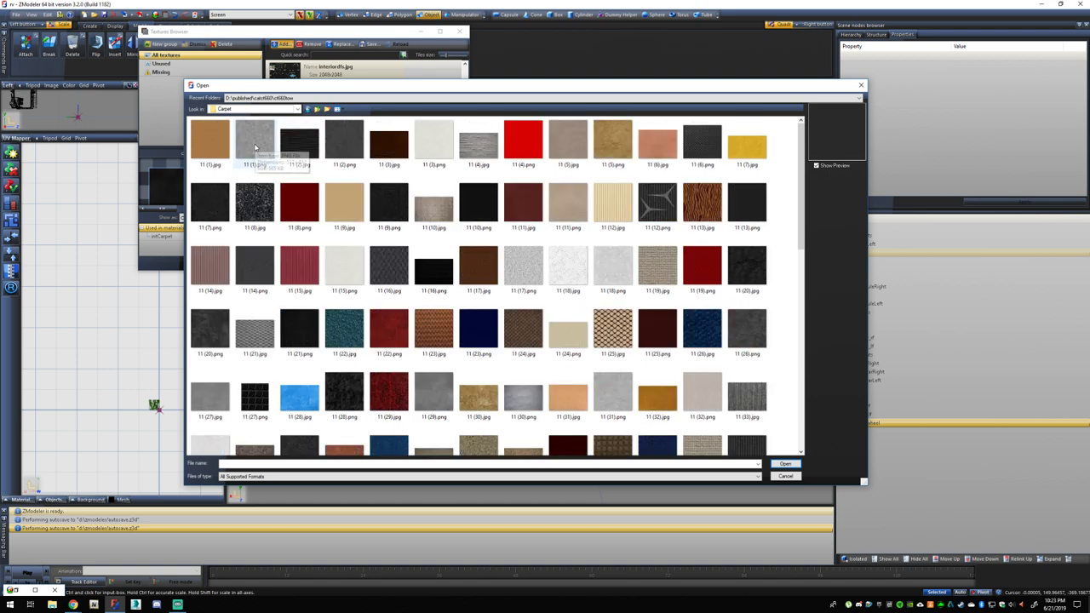
click(212, 201)
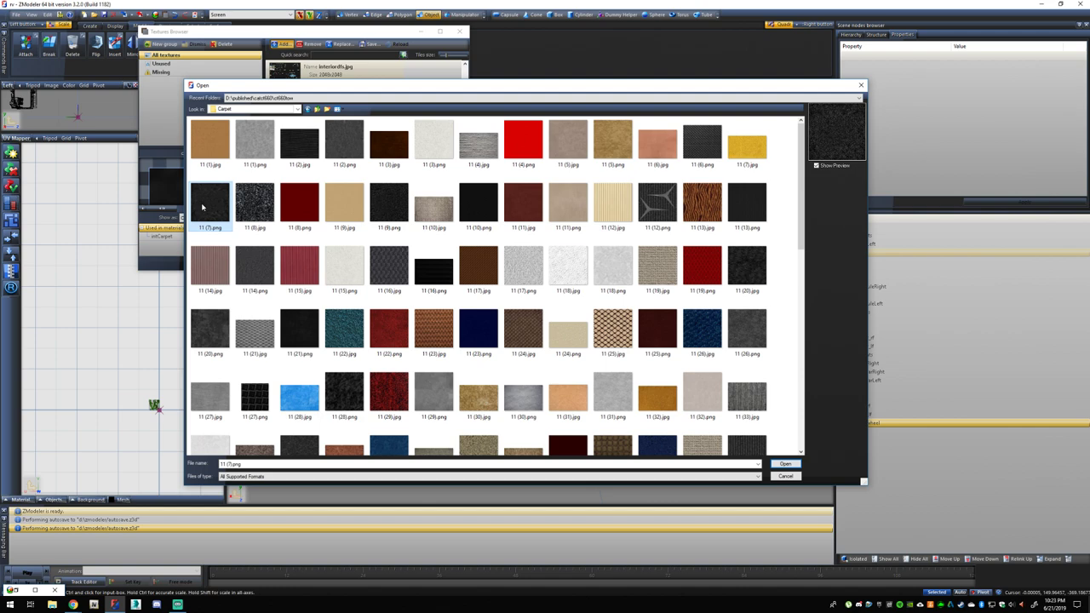
click(784, 465)
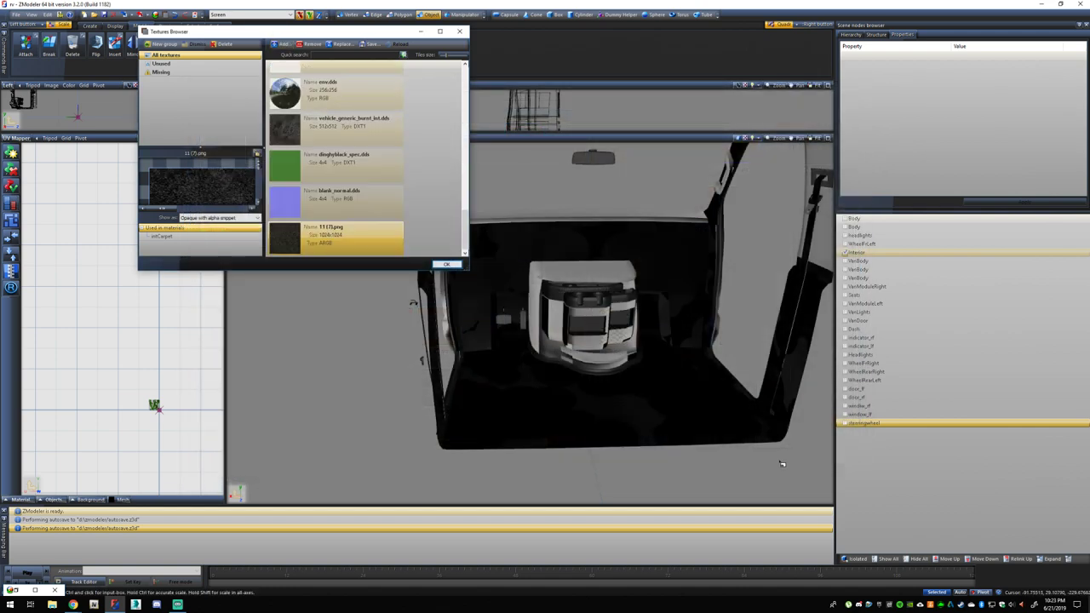
click(446, 264)
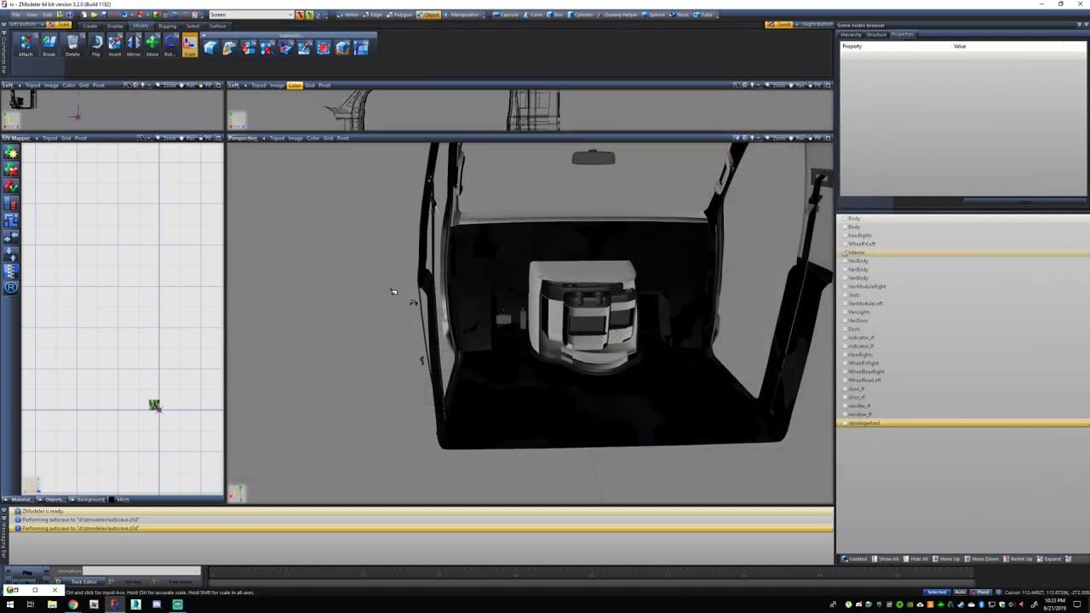
Open the intCarpet material's properties and clear its DETAIL and BUMPMAP texture maps.
click(158, 14)
double_click(230, 228)
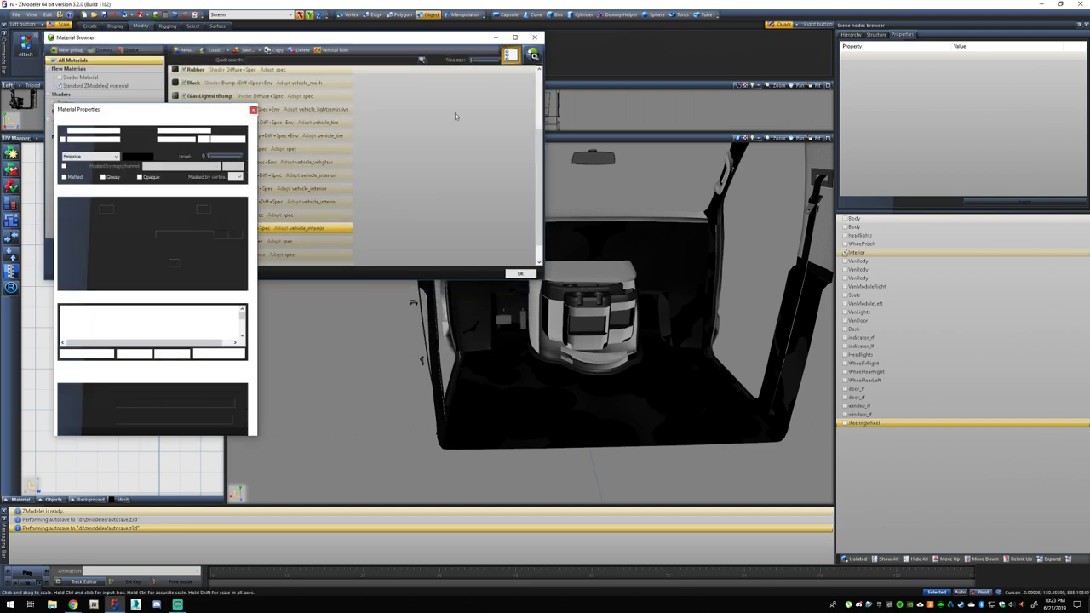
click(494, 38)
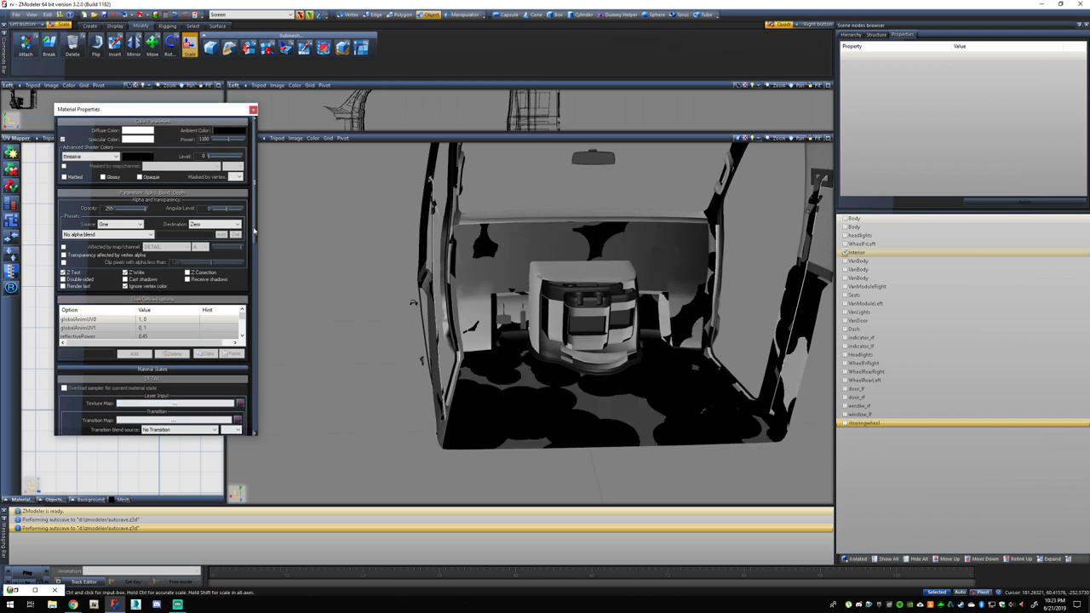
scroll(254, 220, down, 5)
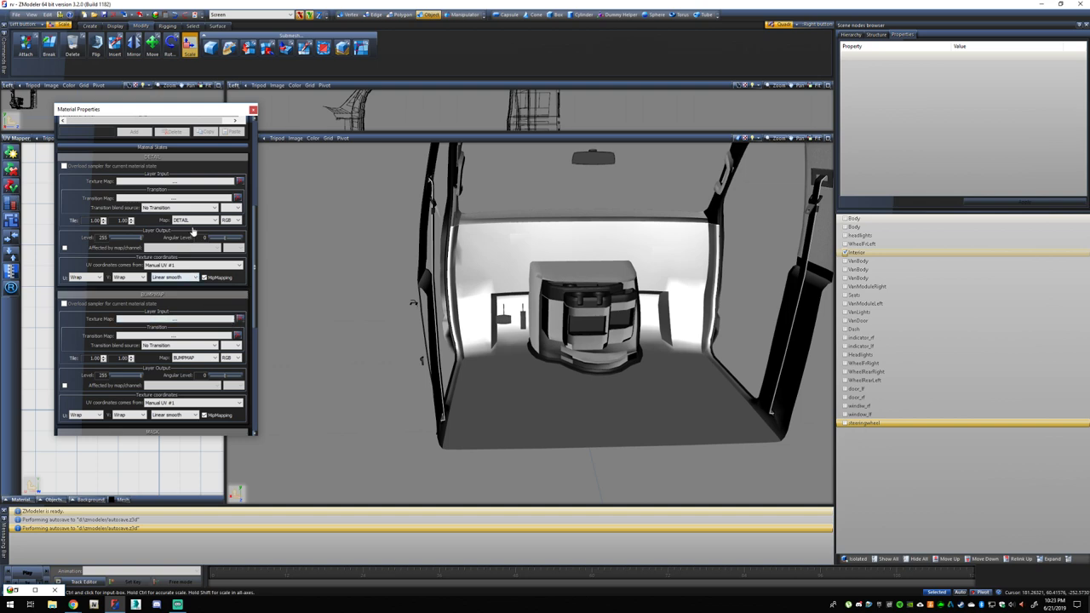
Try carpetdfs.jpg as the intCarpet DETAIL texture map, inspect the cab floor up close, and clear the map.
click(189, 182)
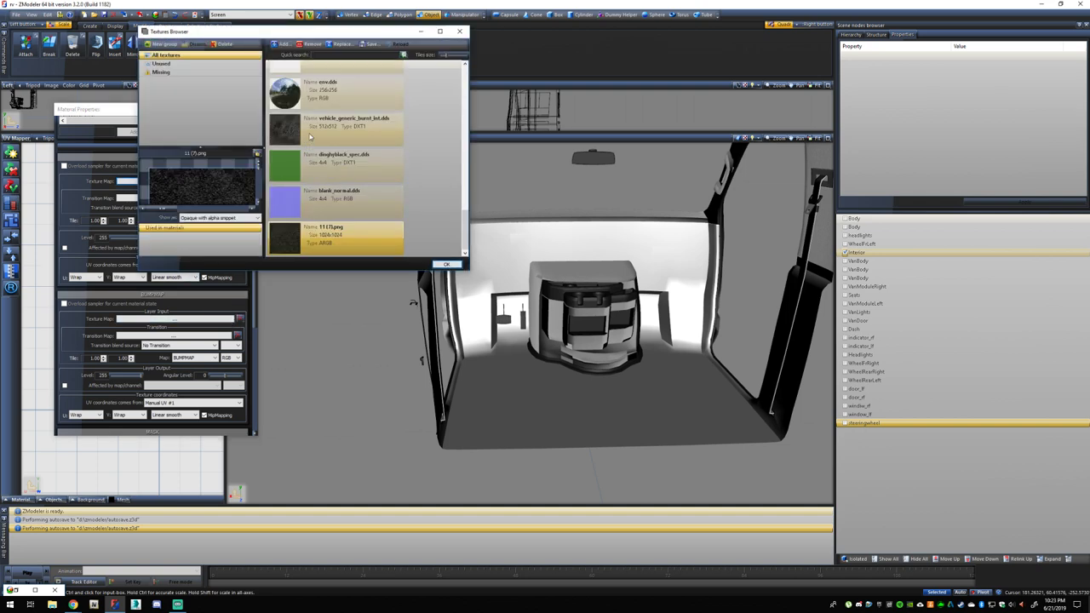
scroll(310, 136, up, 10)
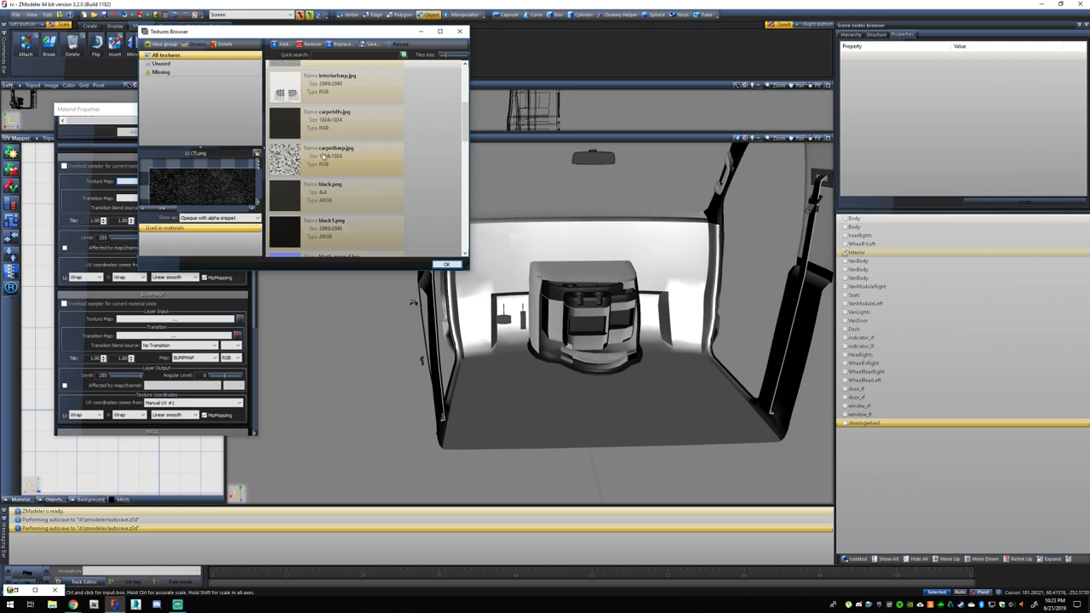
click(324, 153)
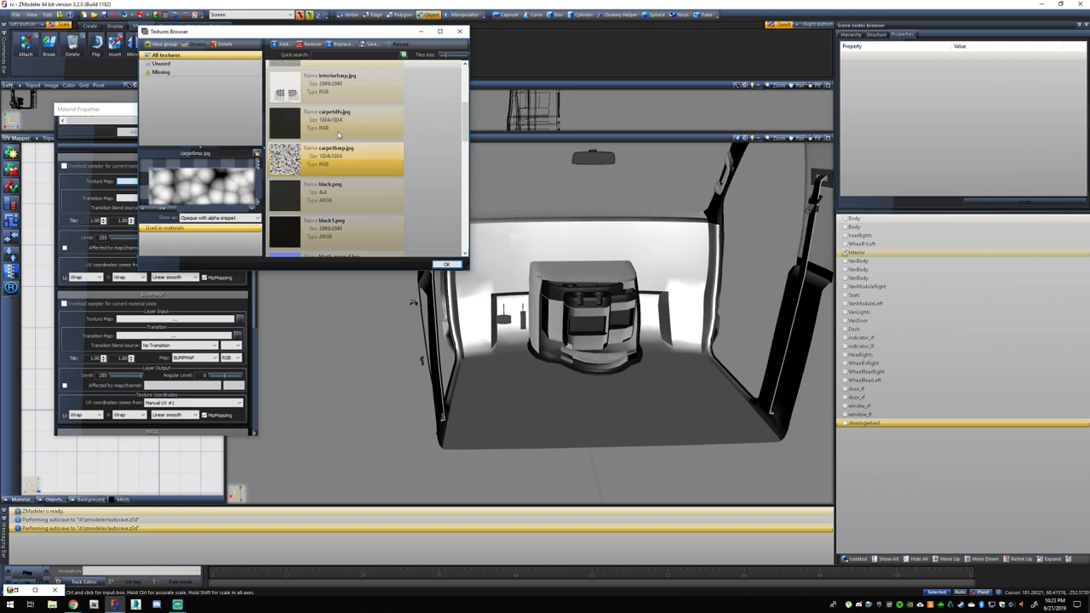
click(337, 128)
click(444, 265)
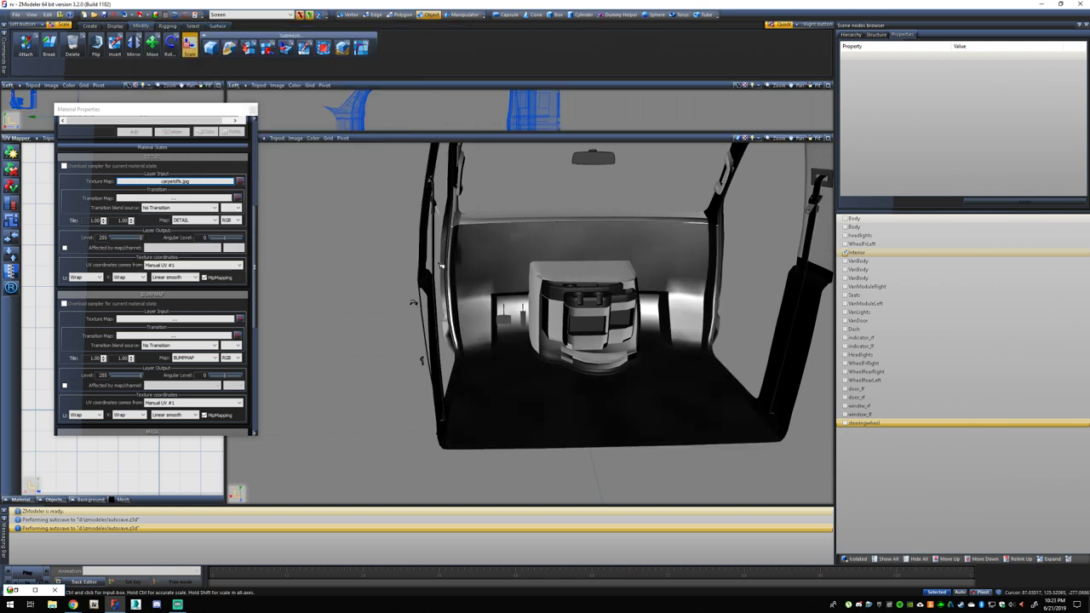
scroll(486, 305, up, 5)
middle_drag(450, 341, 374, 305)
mouse_move(254, 223)
mouse_down()
mouse_move(254, 137)
mouse_move(254, 213)
mouse_up()
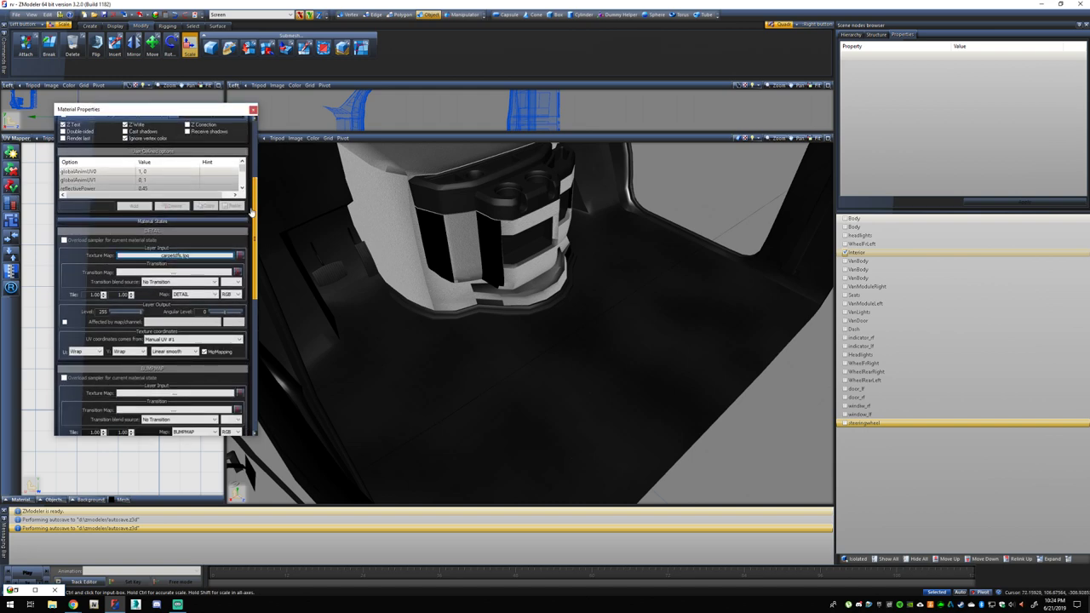
click(240, 255)
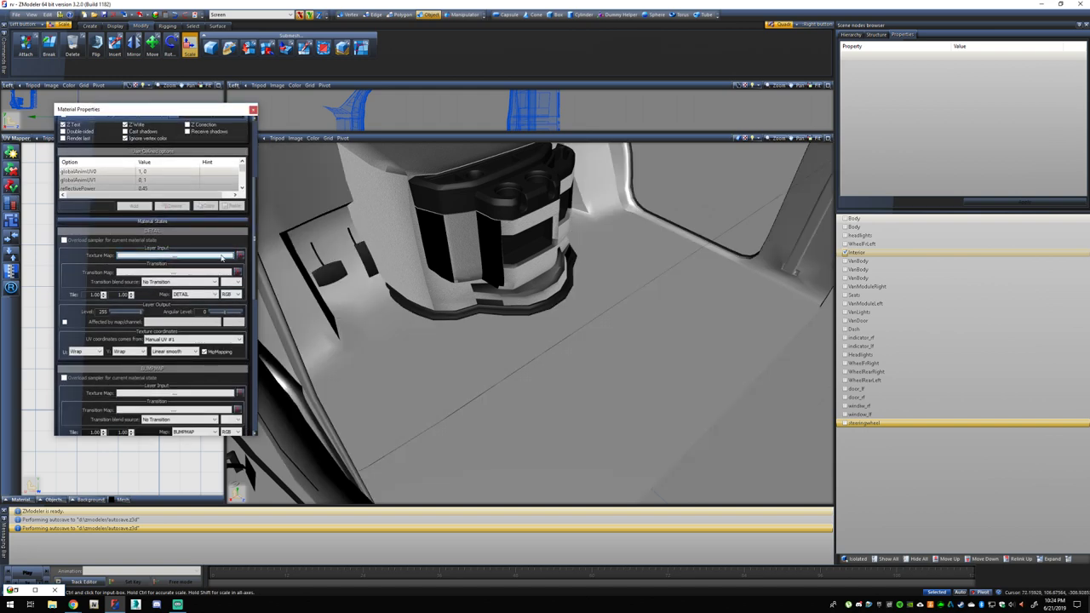
Assign 11 (7).png as the intCarpet DETAIL texture map and check the carpet on the cab floor and walls.
click(187, 255)
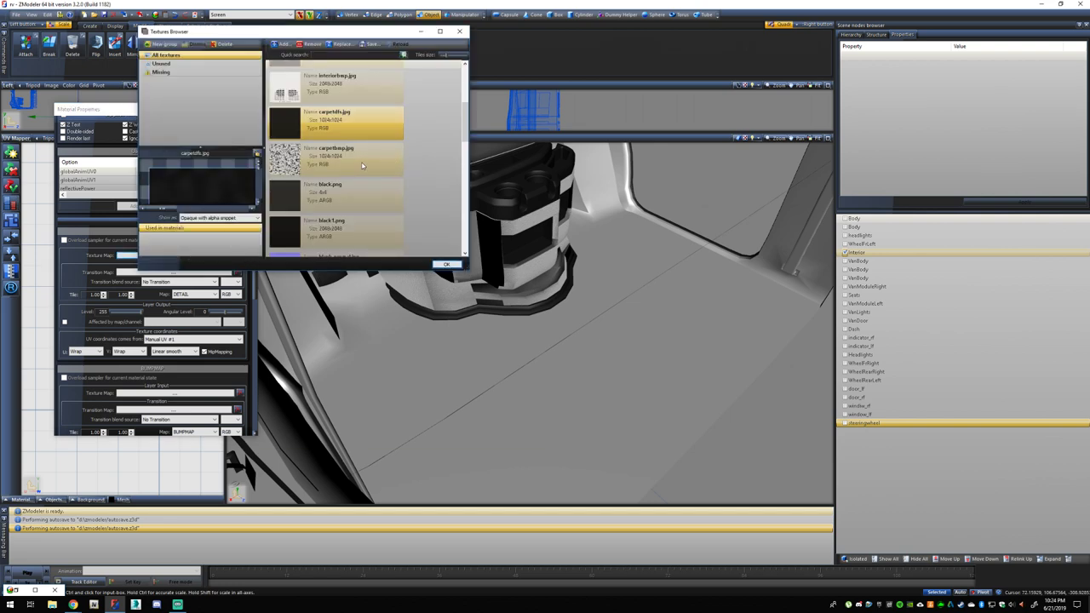
scroll(337, 168, down, 5)
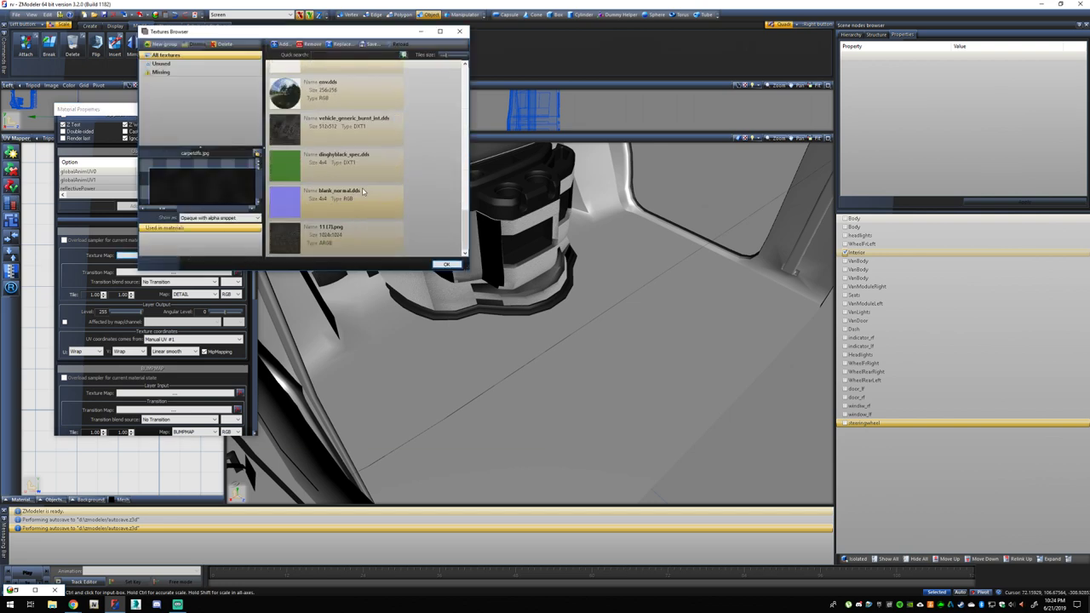
click(335, 235)
click(445, 265)
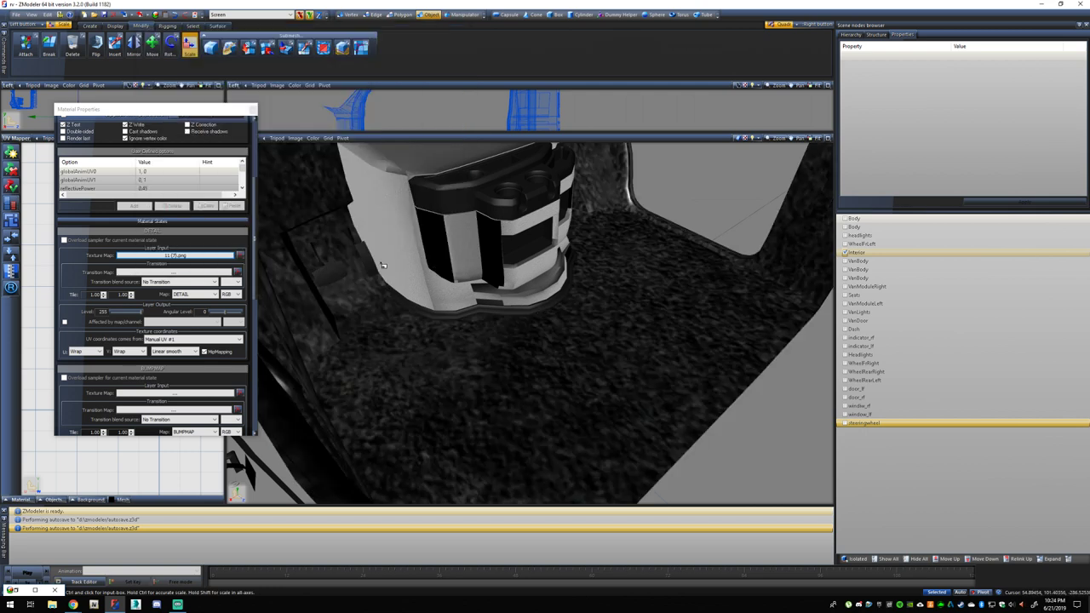
scroll(382, 265, down, 5)
middle_drag(468, 271, 565, 244)
scroll(549, 246, up, 5)
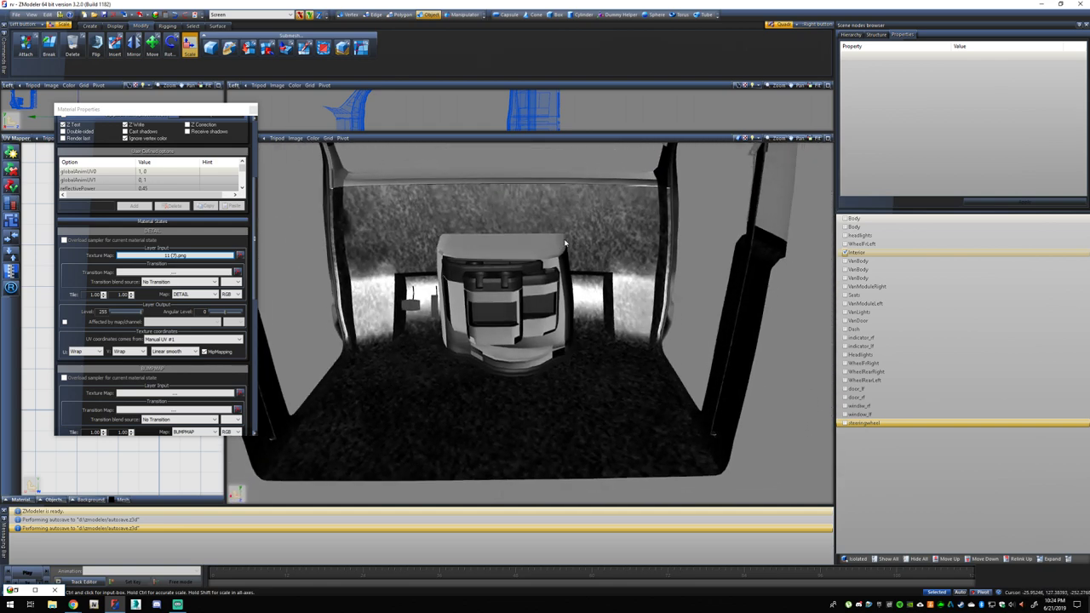
Open the texture selection for the intCarpet material's BUMPMAP layer.
click(205, 188)
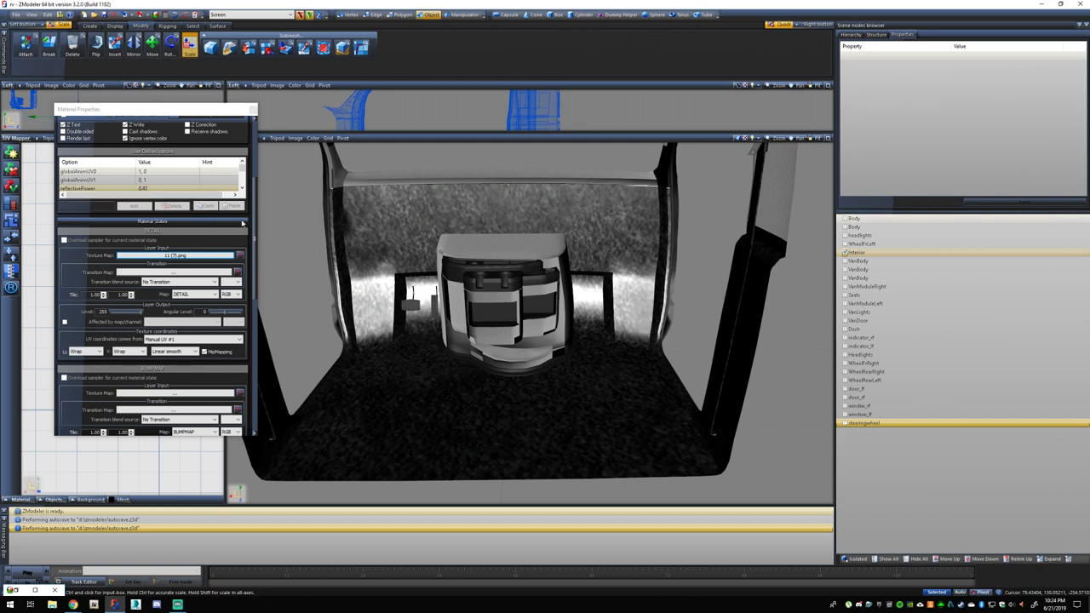
scroll(215, 263, down, 3)
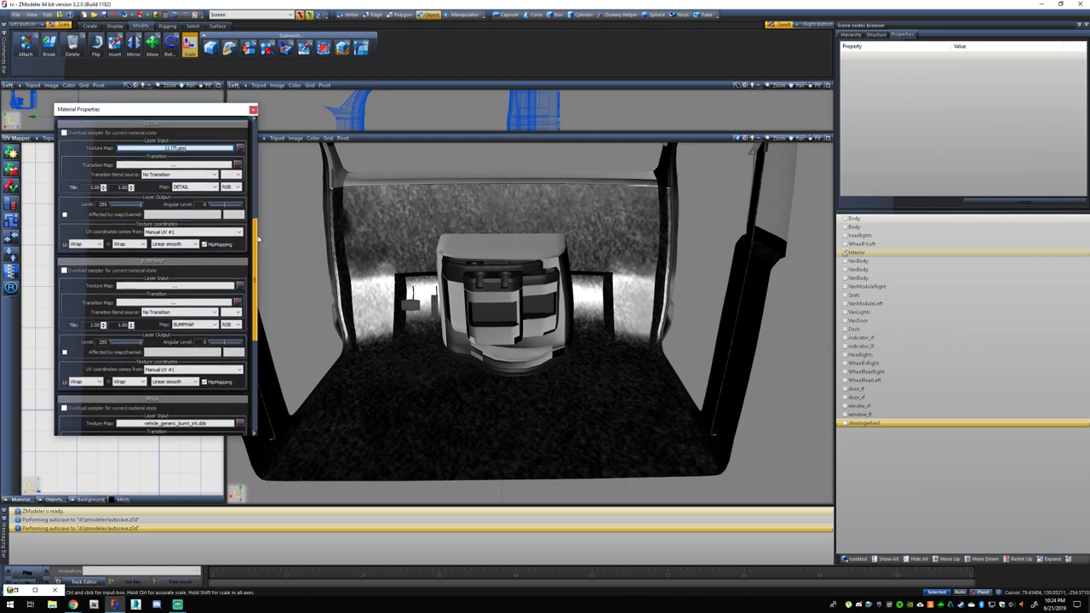
click(204, 269)
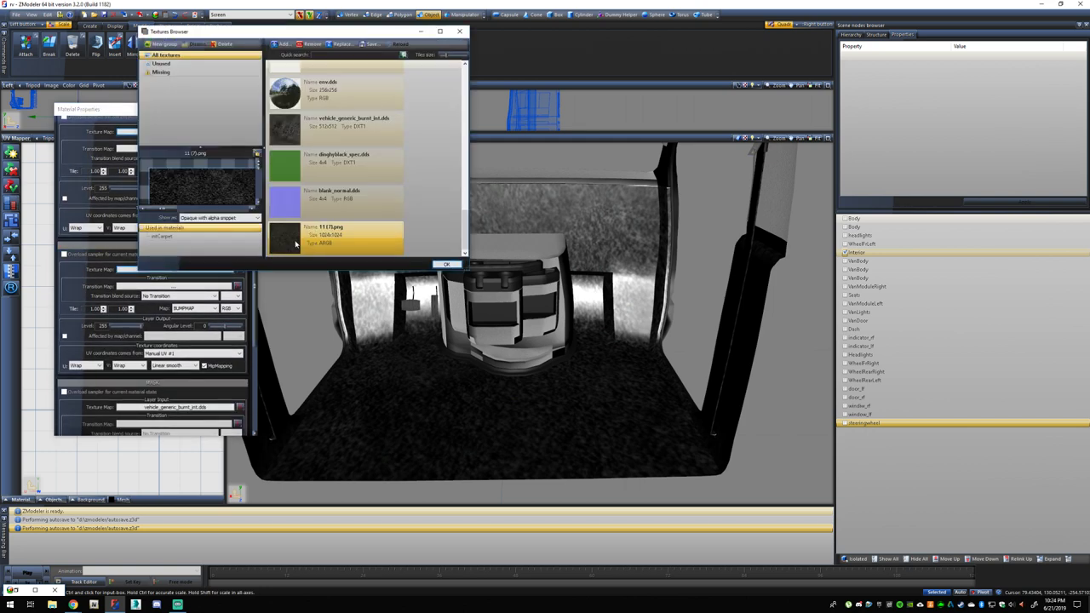
Launch GIMP and reposition its window on the desktop.
click(10, 604)
click(385, 430)
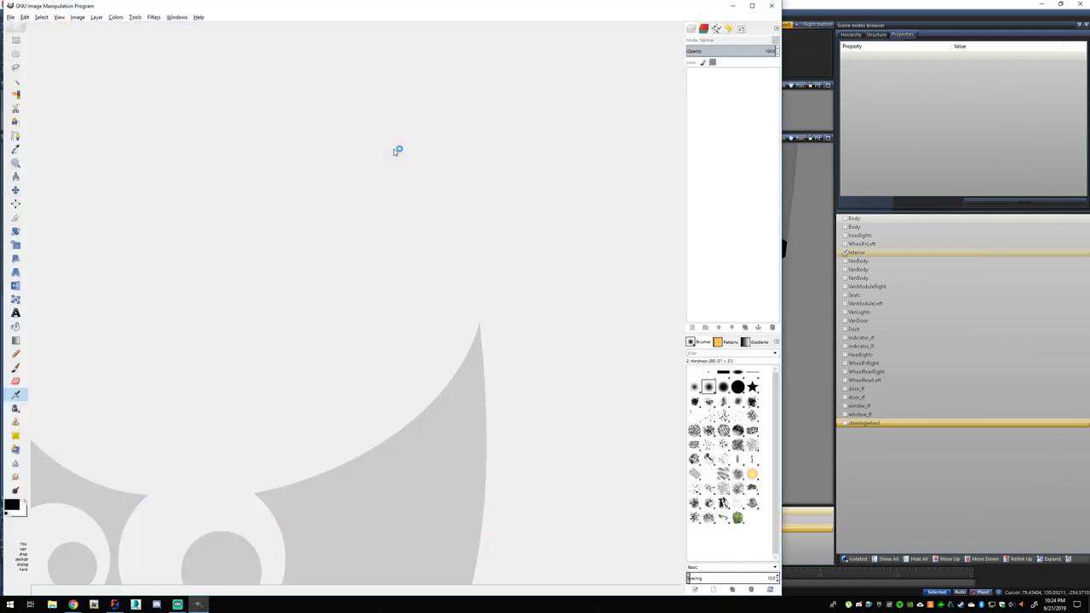
drag(242, 10, 348, 15)
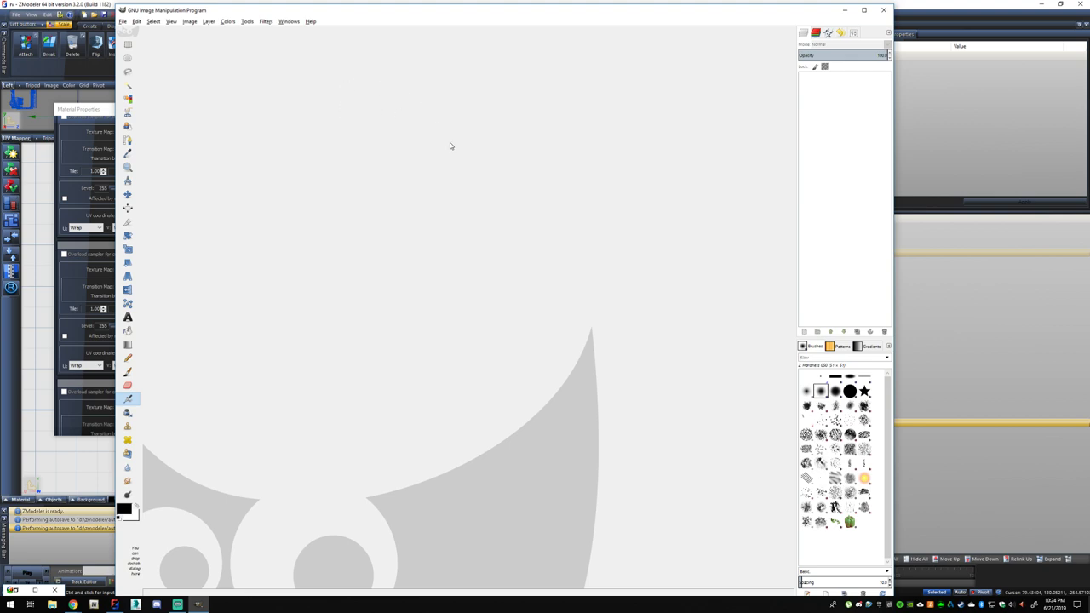
mouse_move(420, 17)
mouse_down()
mouse_move(431, 47)
mouse_move(426, 22)
mouse_up()
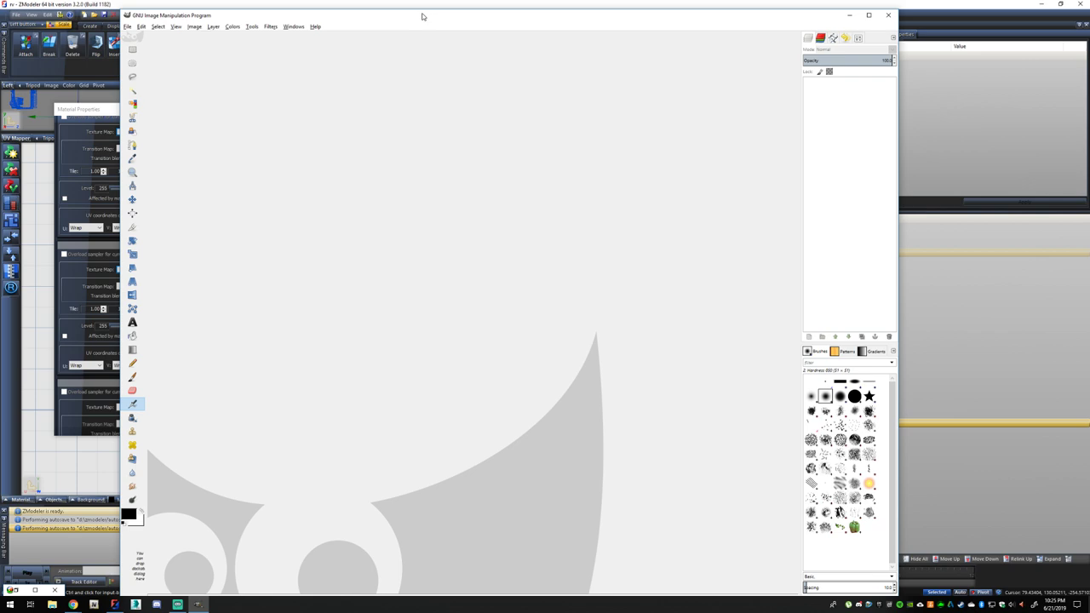
drag(360, 23, 362, 20)
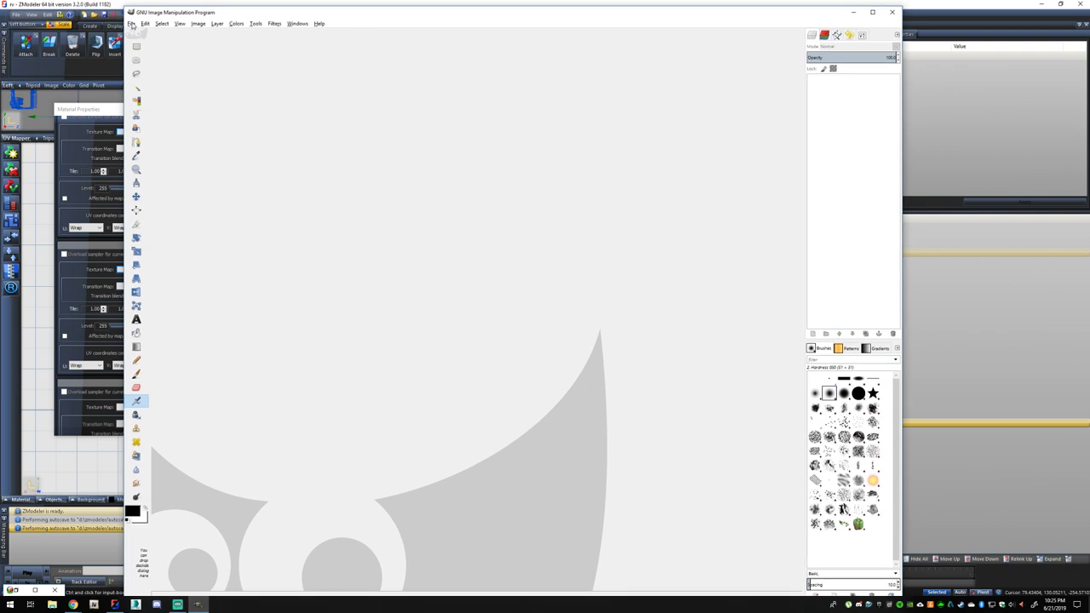
Start opening an image and browse drive D: by name to the carepkg/textures/Carpet folder.
click(132, 23)
mouse_move(197, 23)
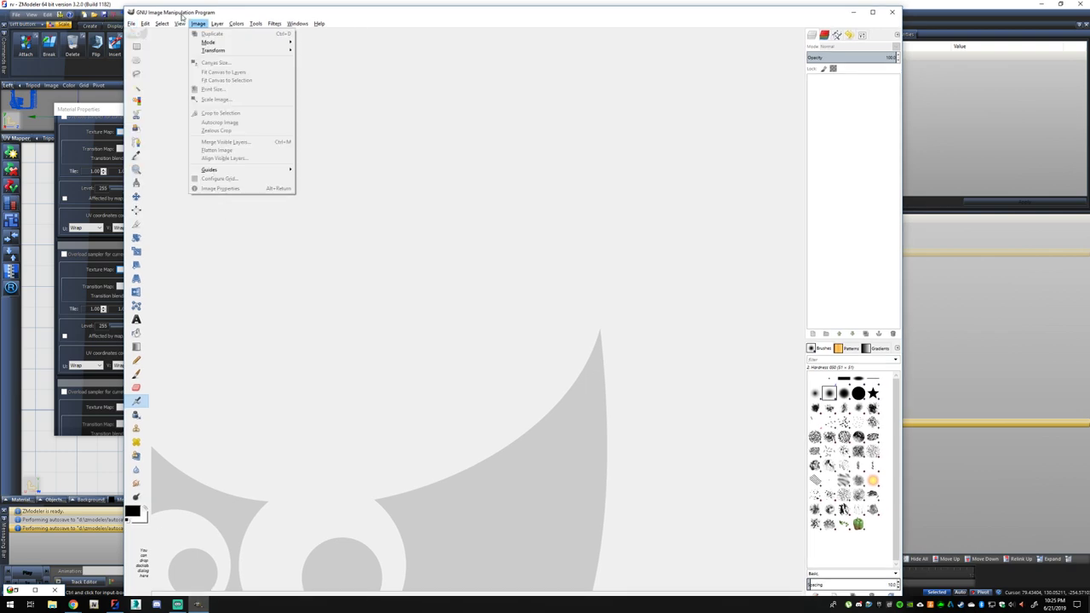
mouse_move(132, 23)
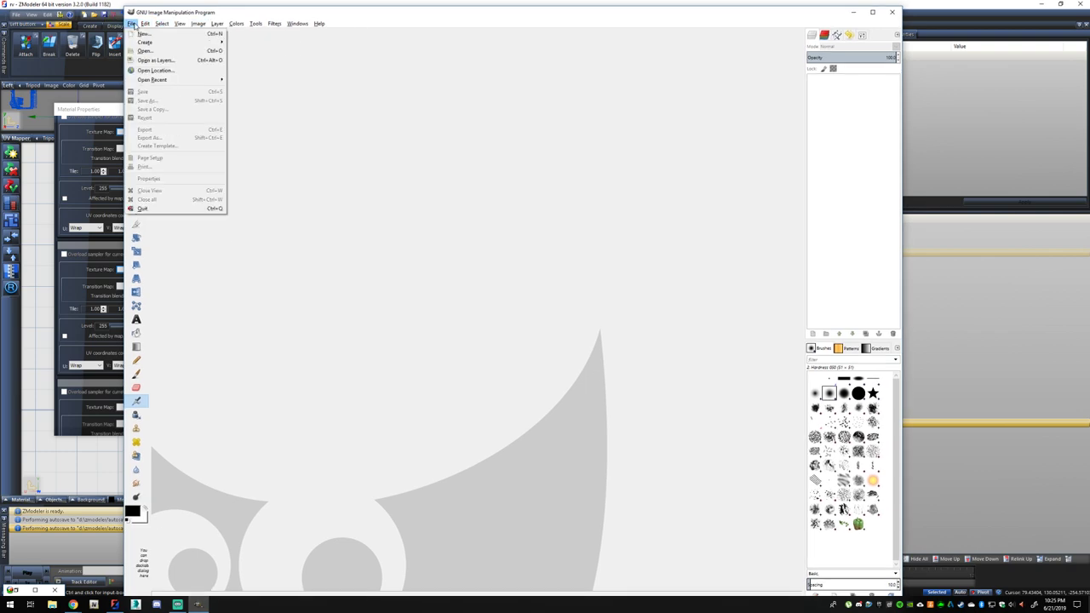
click(145, 51)
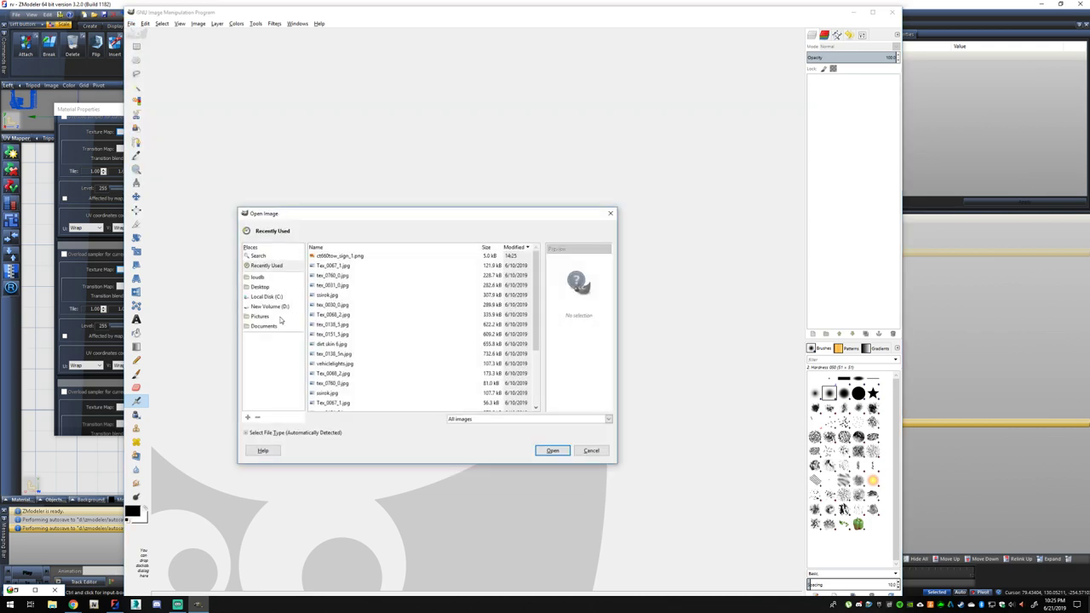
click(271, 307)
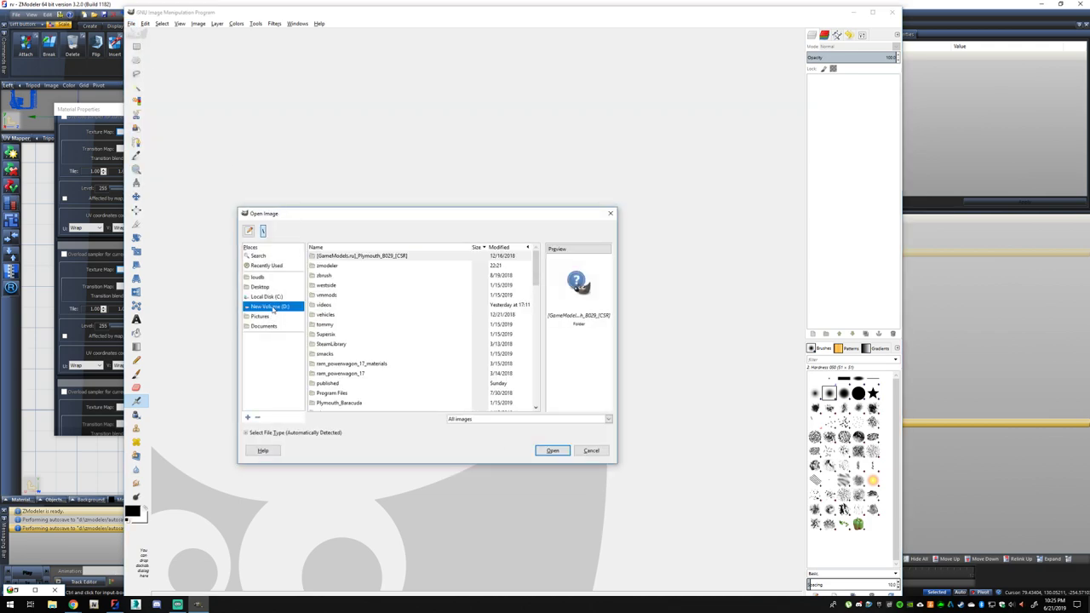
scroll(440, 319, down, 15)
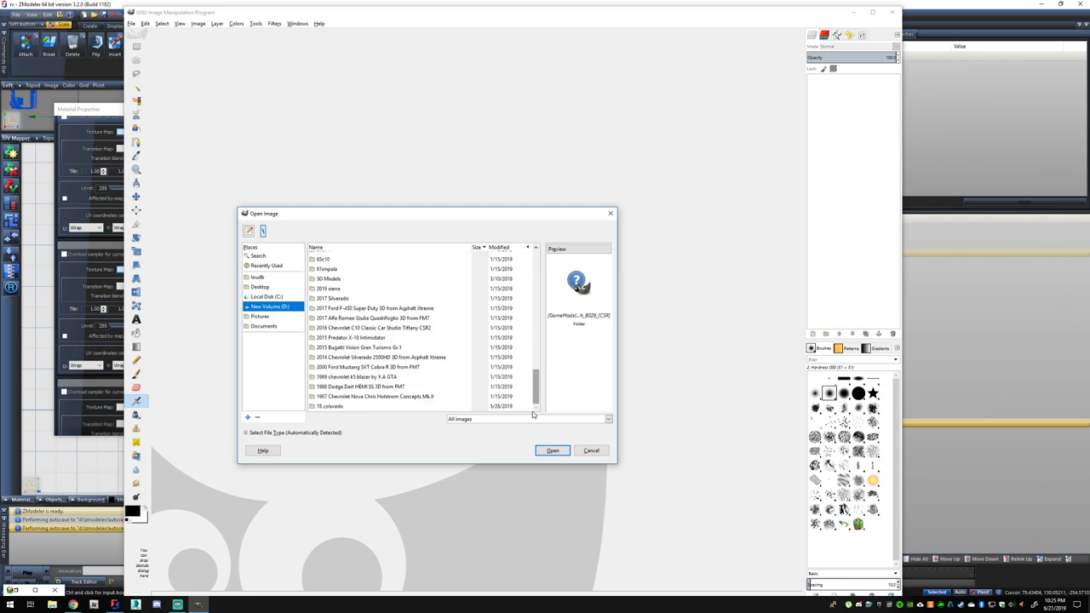
scroll(375, 321, up, 10)
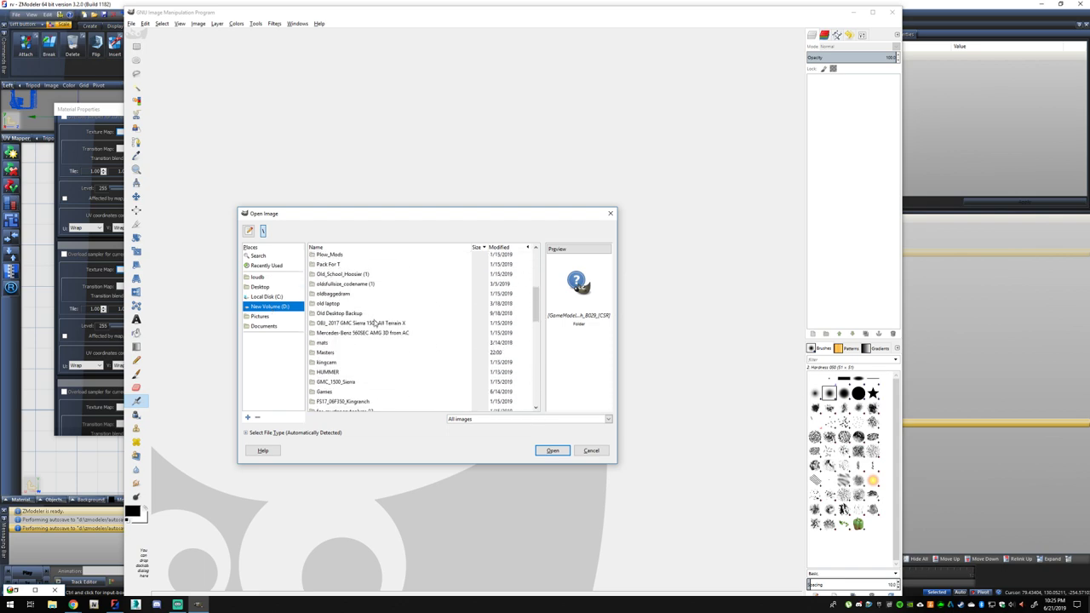
scroll(369, 316, up, 2)
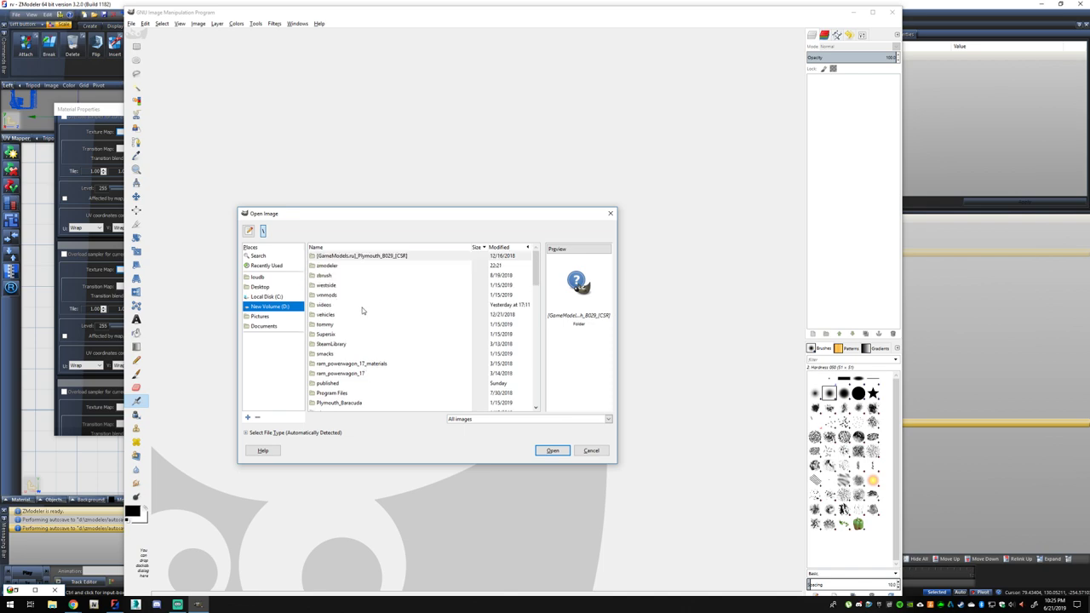
click(340, 247)
scroll(344, 298, down, 3)
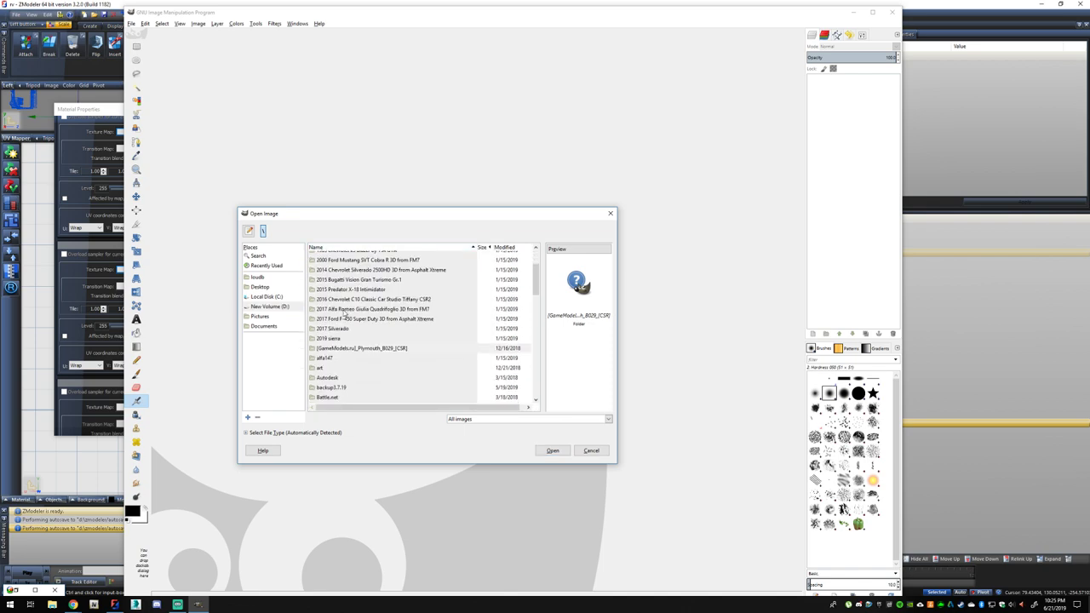
scroll(342, 341, down, 3)
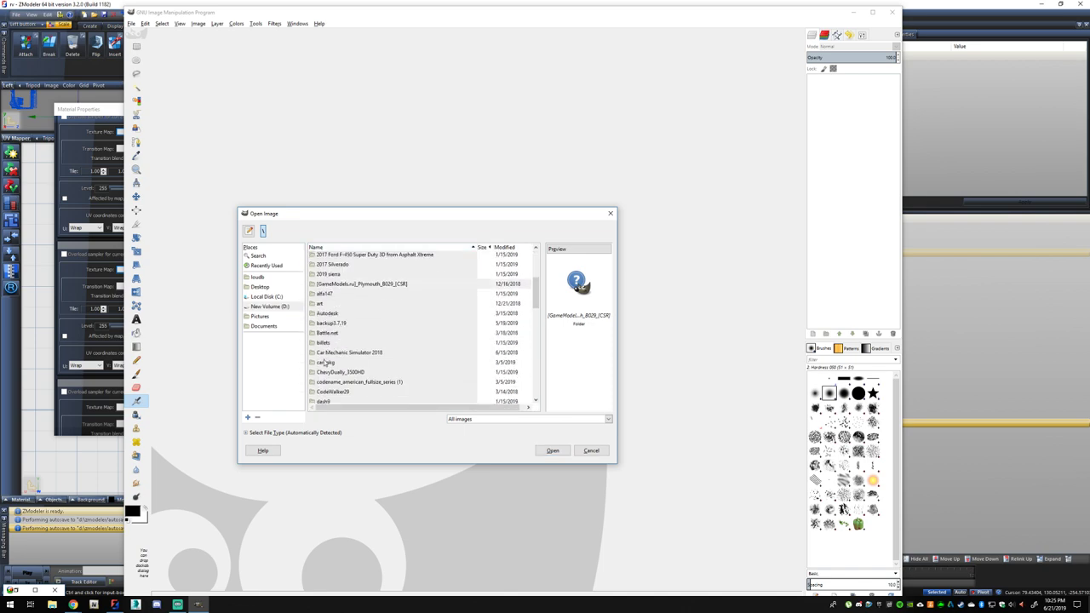
double_click(326, 362)
double_click(324, 265)
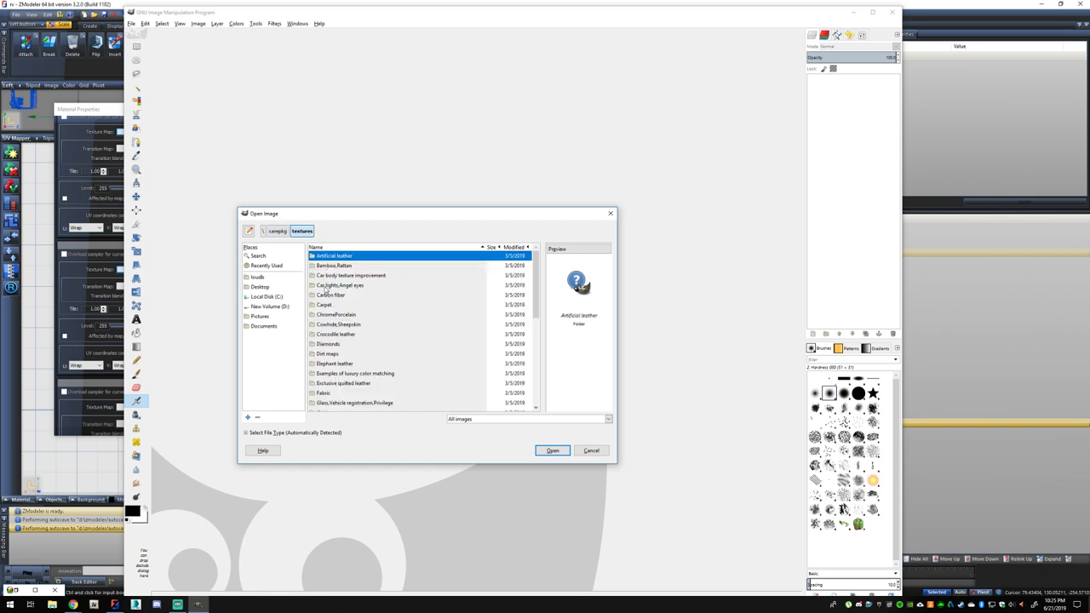
double_click(327, 304)
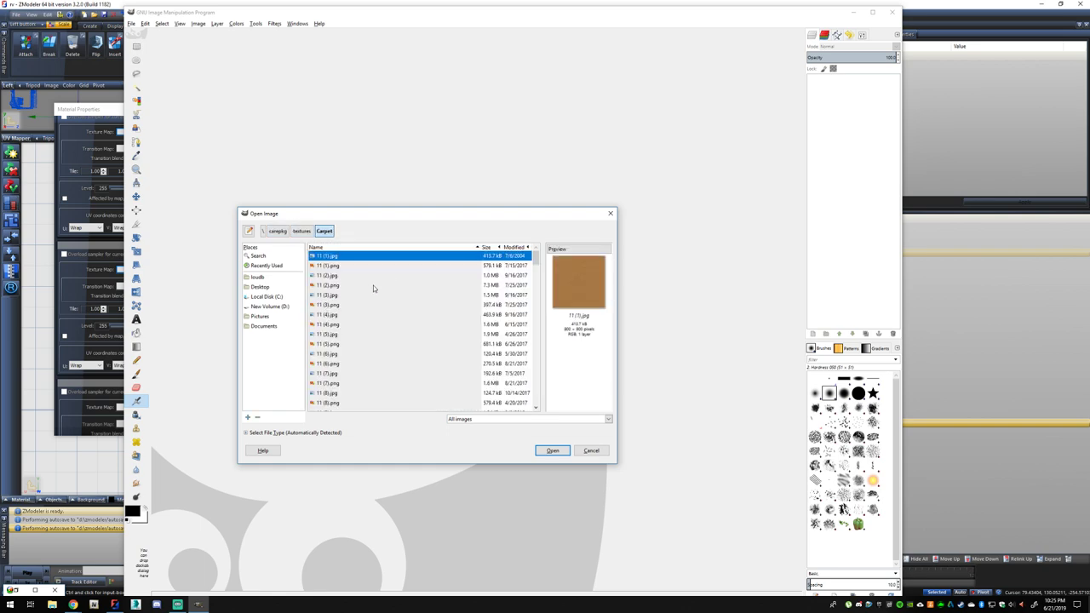
Move the GIMP window and file dialog clear of the textures browser and open 11 (7).png.
drag(296, 17, 558, 65)
drag(434, 219, 602, 171)
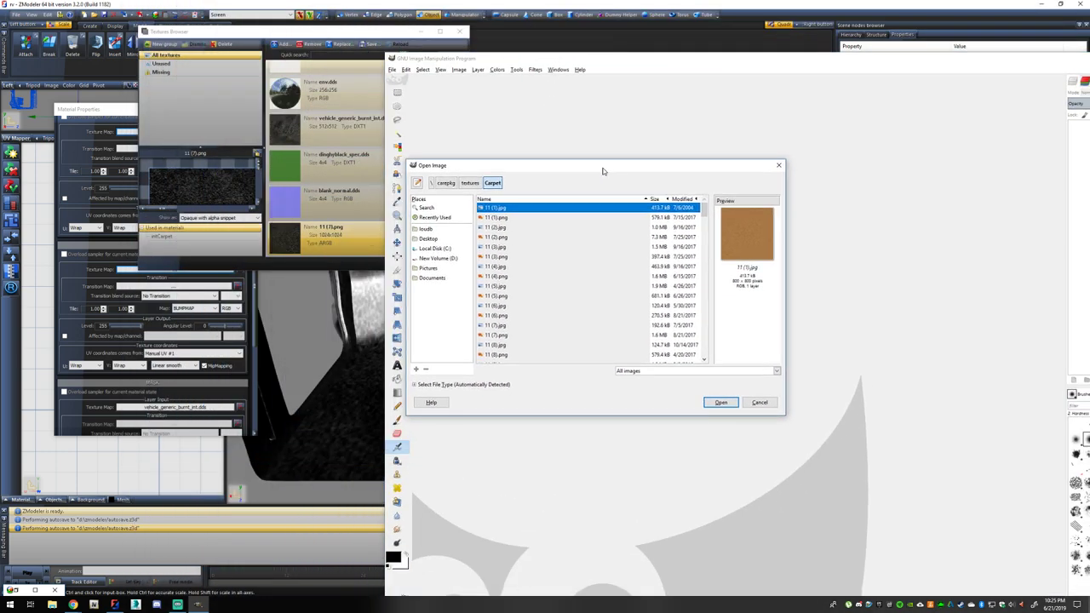
click(503, 327)
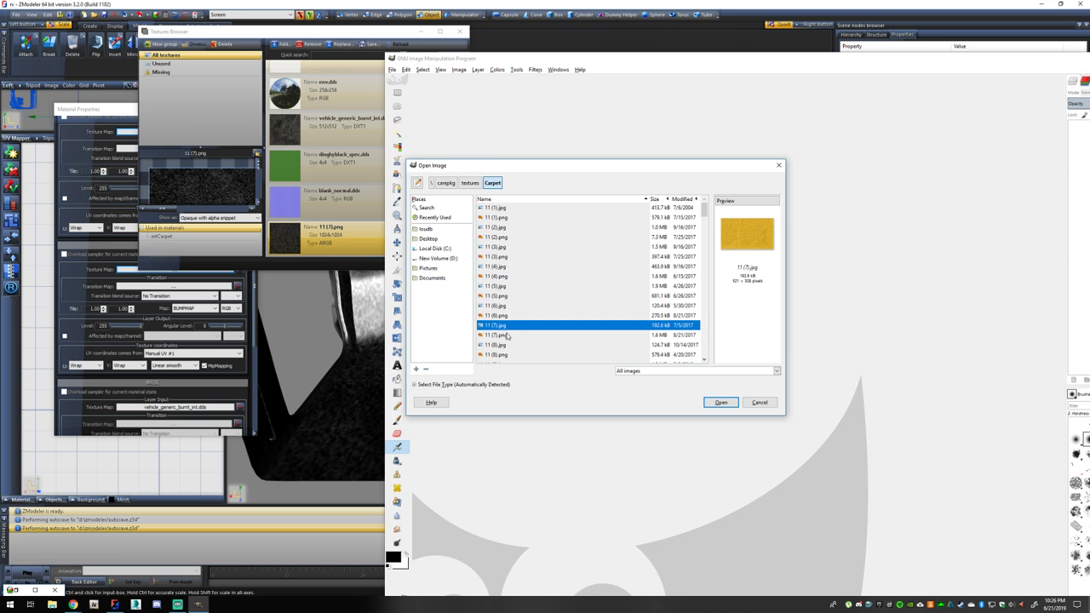
click(507, 335)
click(720, 402)
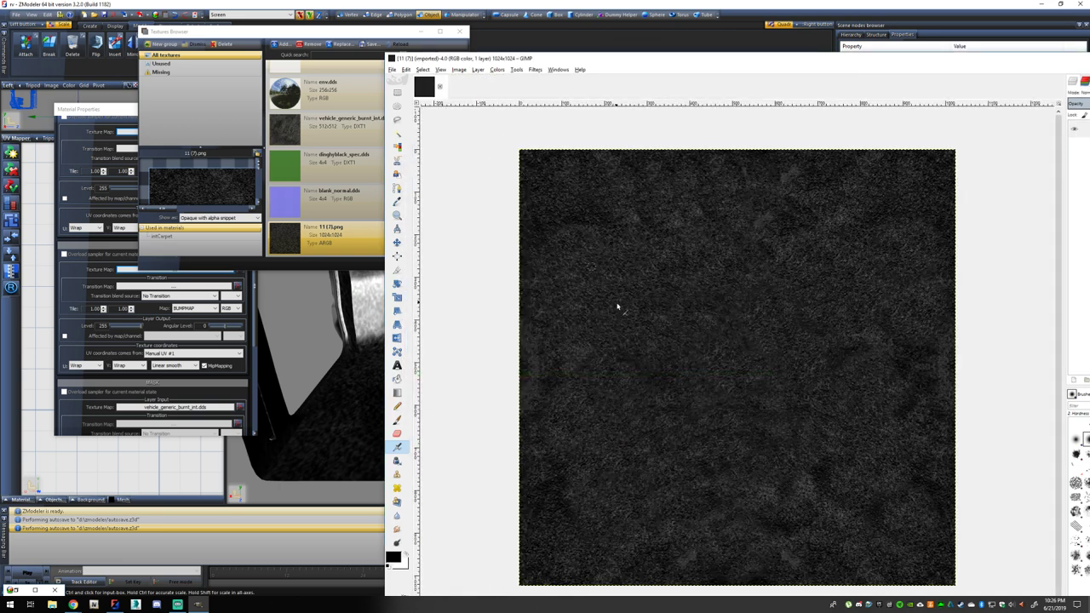
Convert the carpet image into a normal map with the Normalmap filter, using the 4 sample filter and a raised scale.
right_click(619, 308)
mouse_move(661, 389)
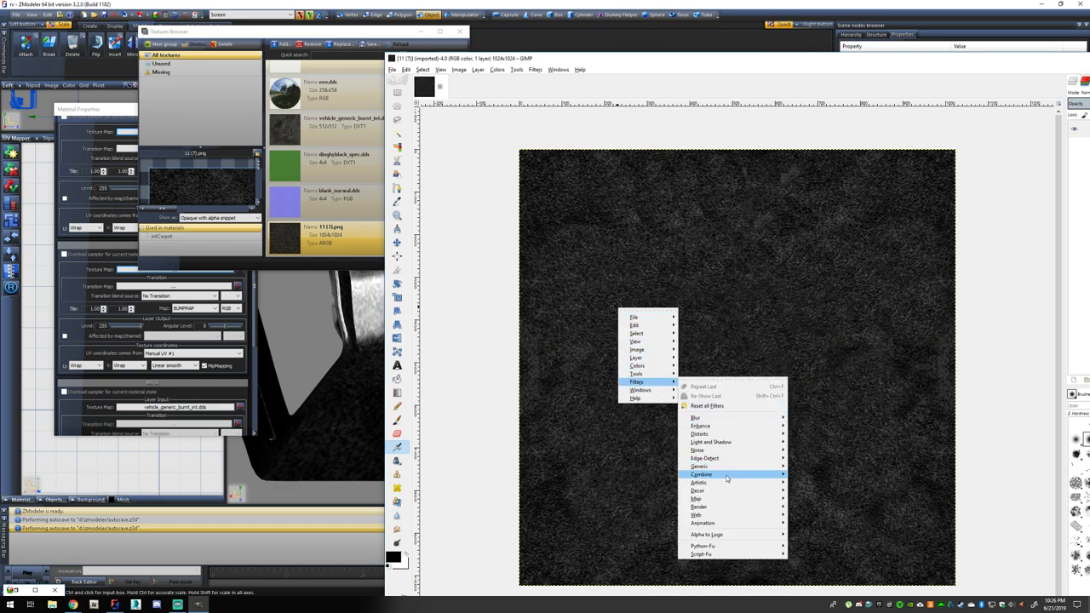
mouse_move(725, 500)
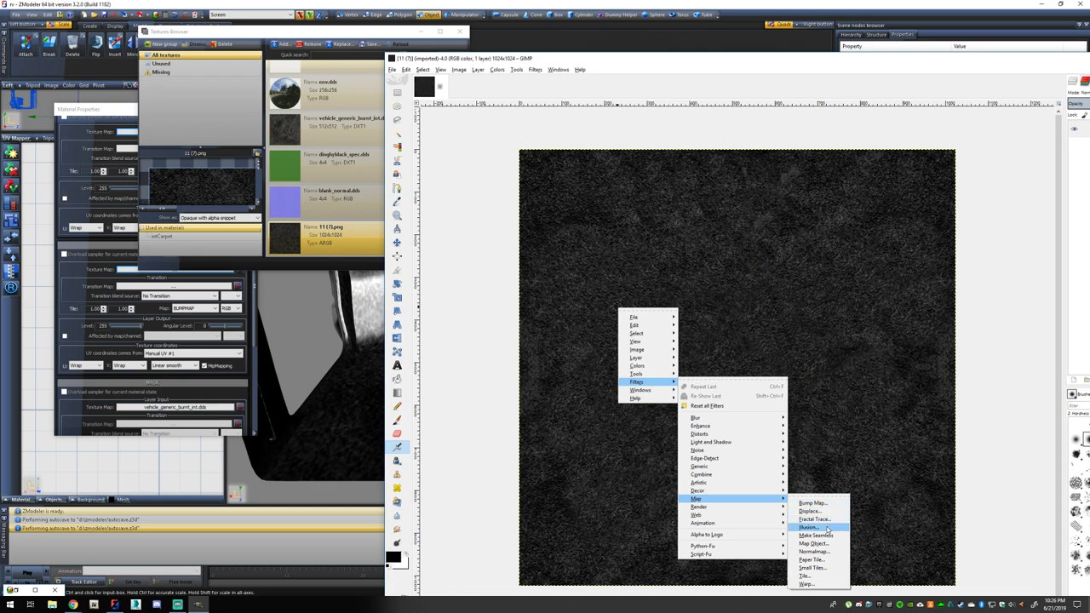
click(819, 550)
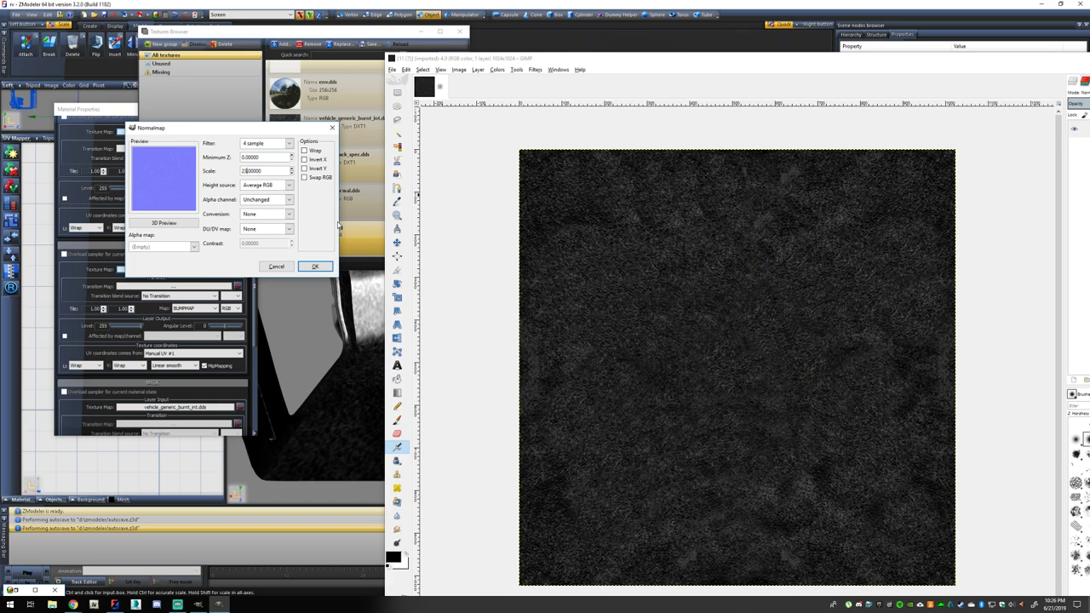
click(315, 267)
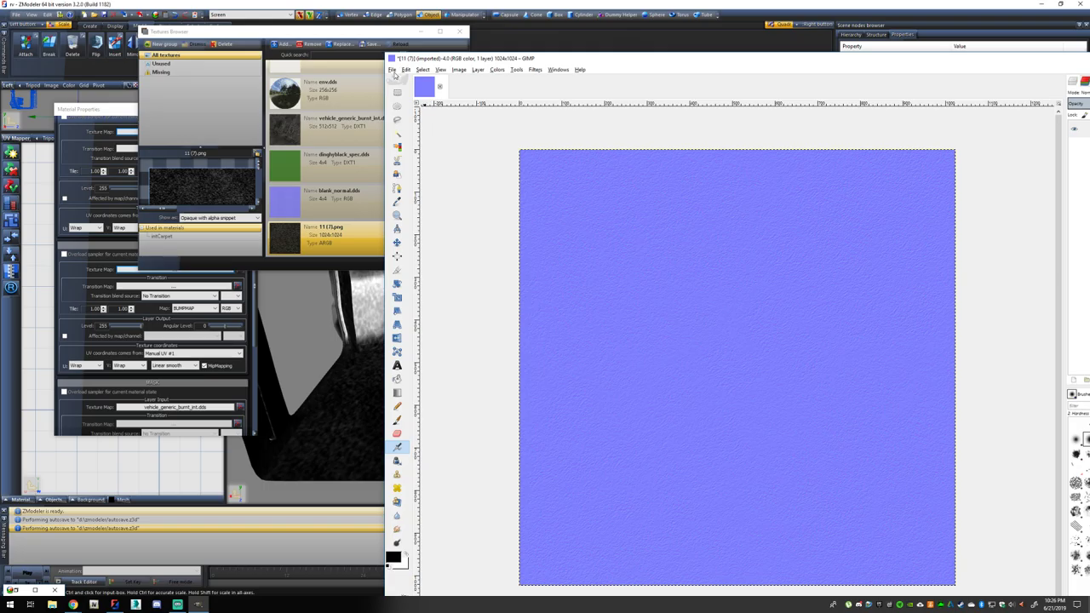
Export the normal map as 11 (7)n.png into the Carpet folder.
click(392, 69)
click(430, 184)
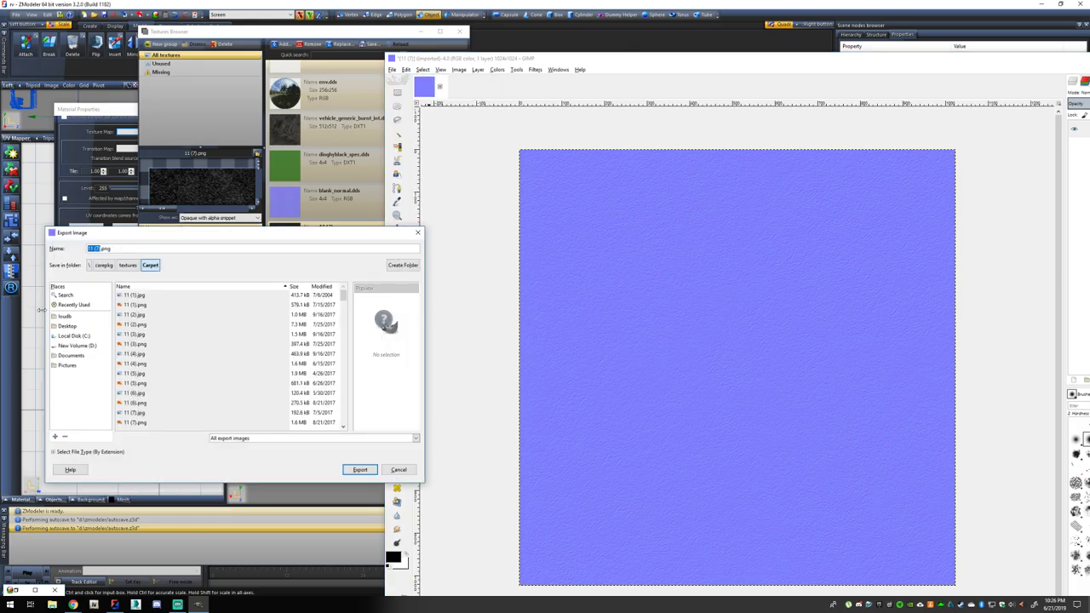
click(99, 248)
key(BackSpace)
key(BackSpace)
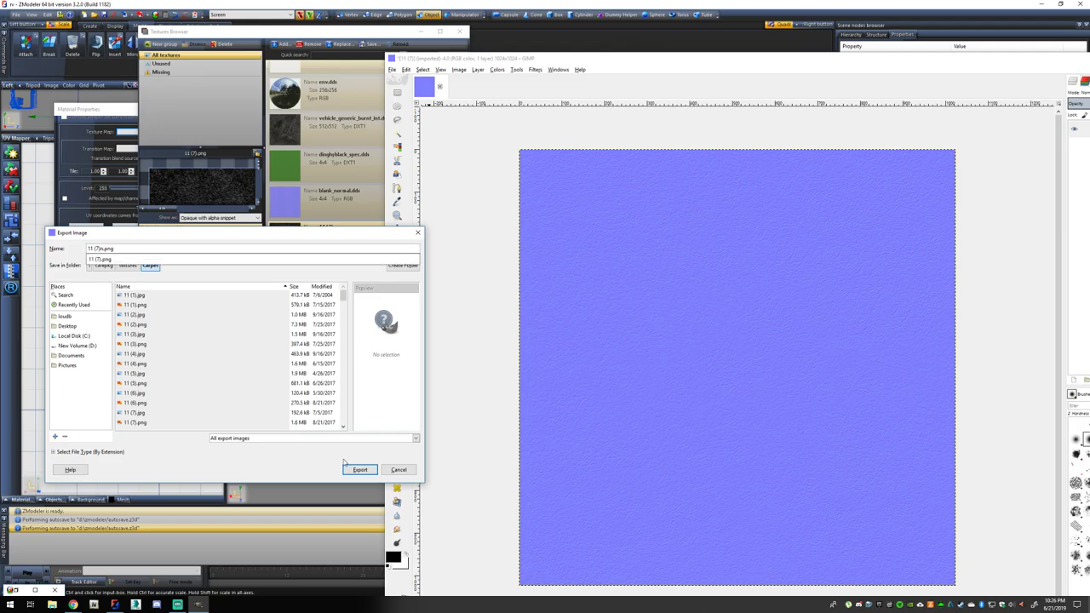
text(n)
click(370, 470)
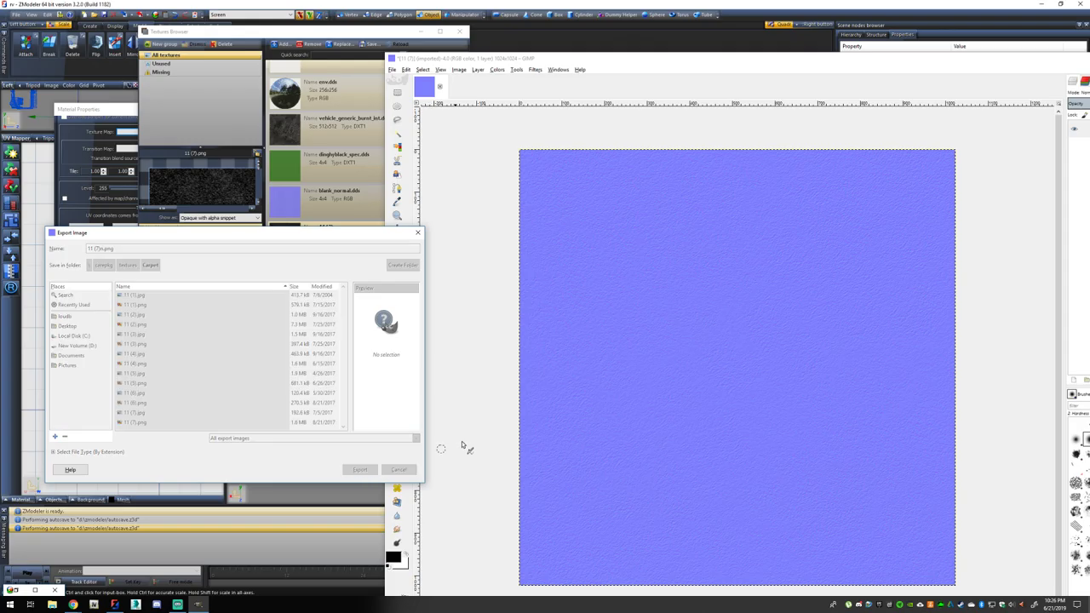
click(548, 382)
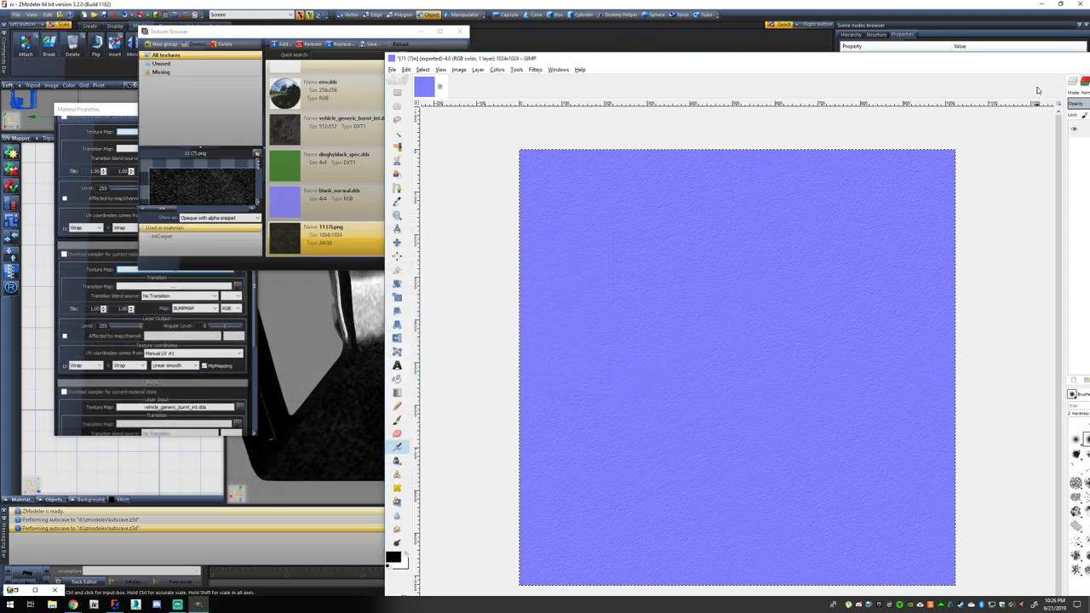
Return to ZModeler, import 11 (7)n.png as the intCarpet BUMPMAP texture map, check the cab, and close the material properties.
drag(1053, 61, 875, 59)
click(935, 57)
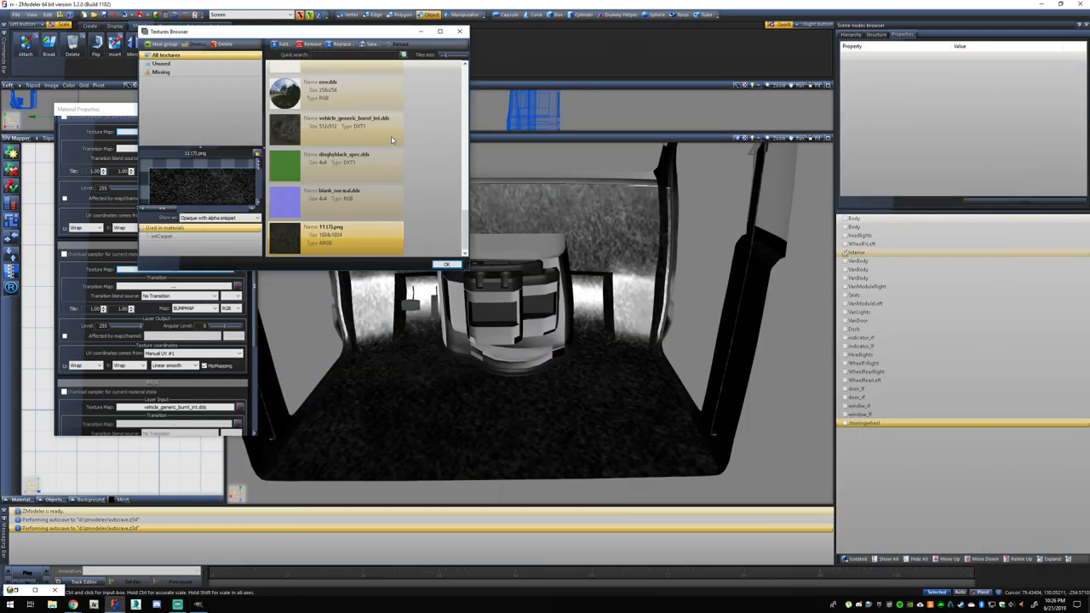
click(281, 45)
scroll(332, 300, down, 2)
scroll(332, 300, up, 2)
click(255, 202)
click(784, 464)
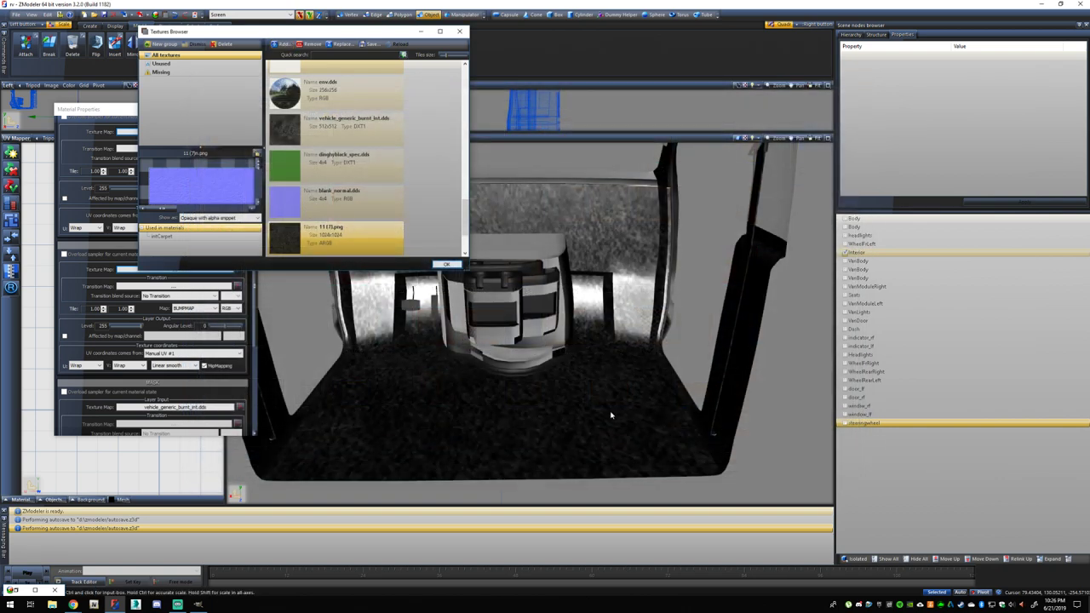
click(446, 264)
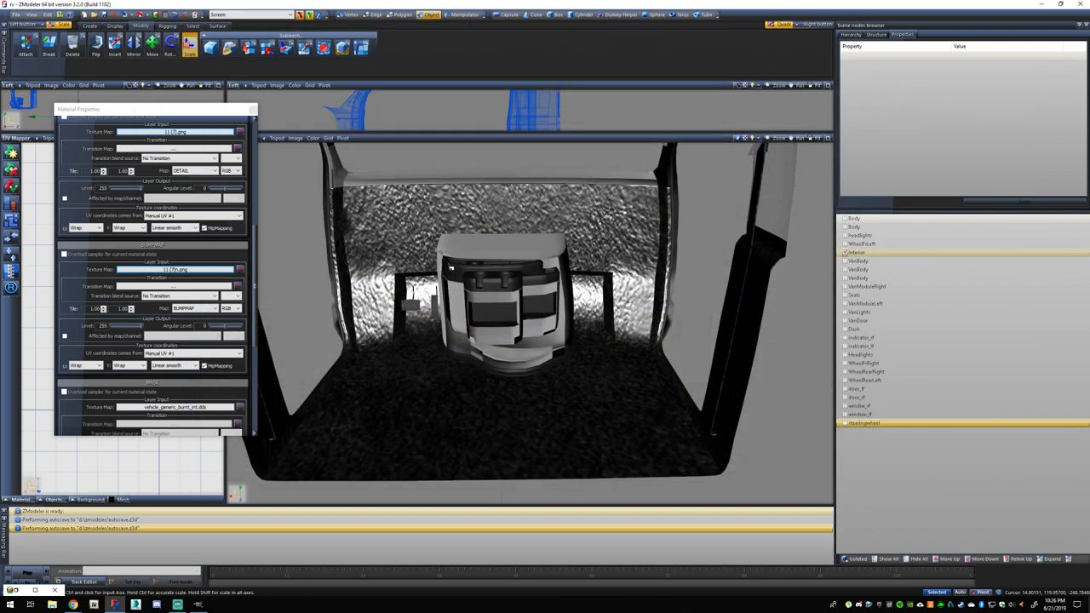
middle_drag(450, 266, 587, 263)
scroll(586, 263, down, 3)
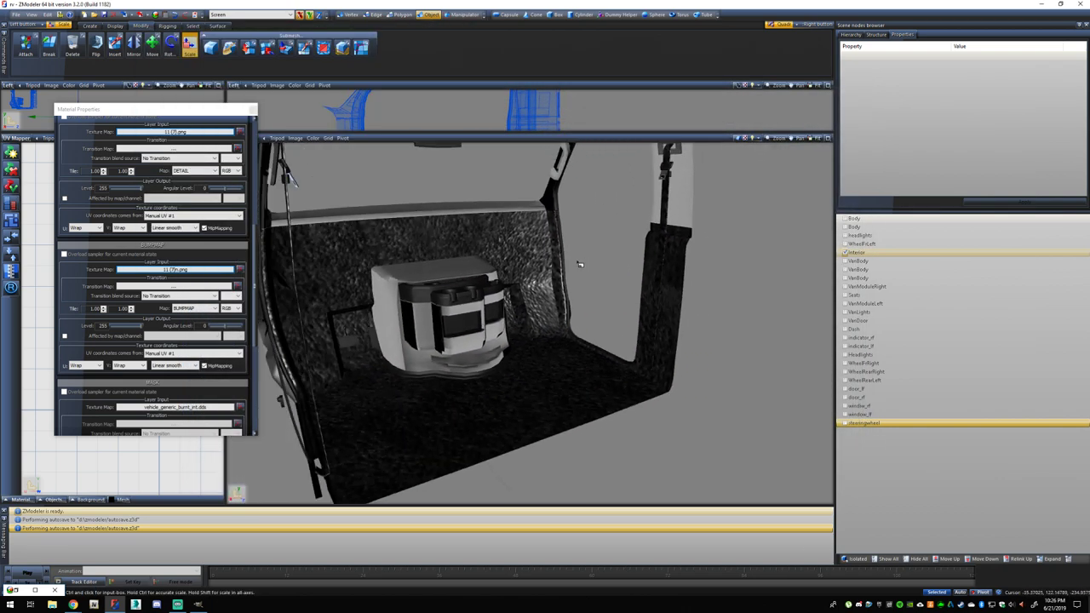
scroll(253, 110, down, 1)
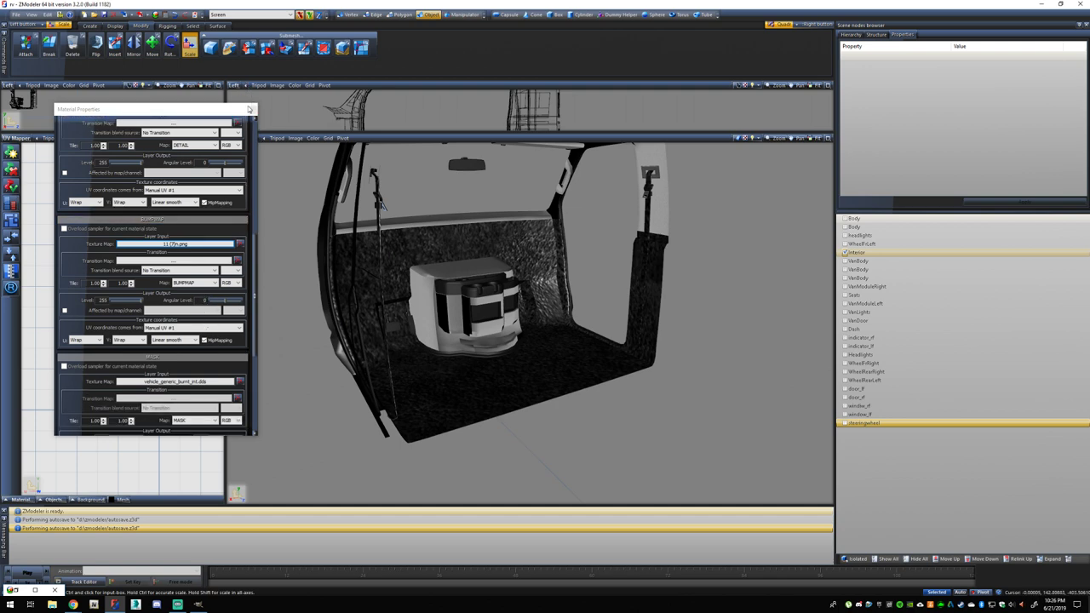
click(252, 109)
Scale up the interior's UV layout in the UV Mapper to tile the carpet texture more finely.
scroll(145, 366, down, 2)
drag(121, 365, 175, 436)
scroll(166, 432, up, 3)
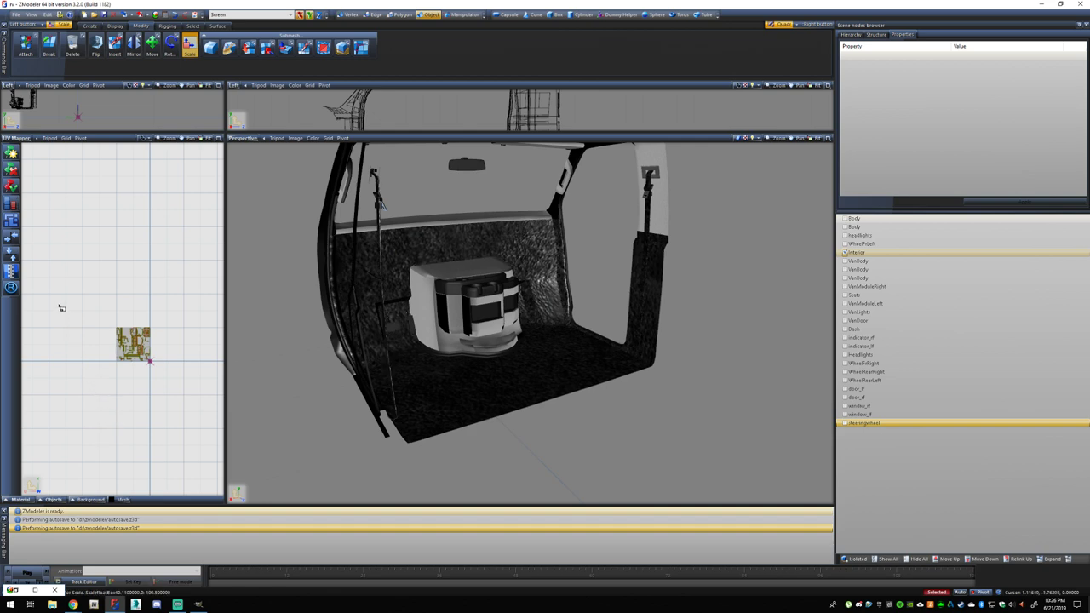
key(ctrl+z)
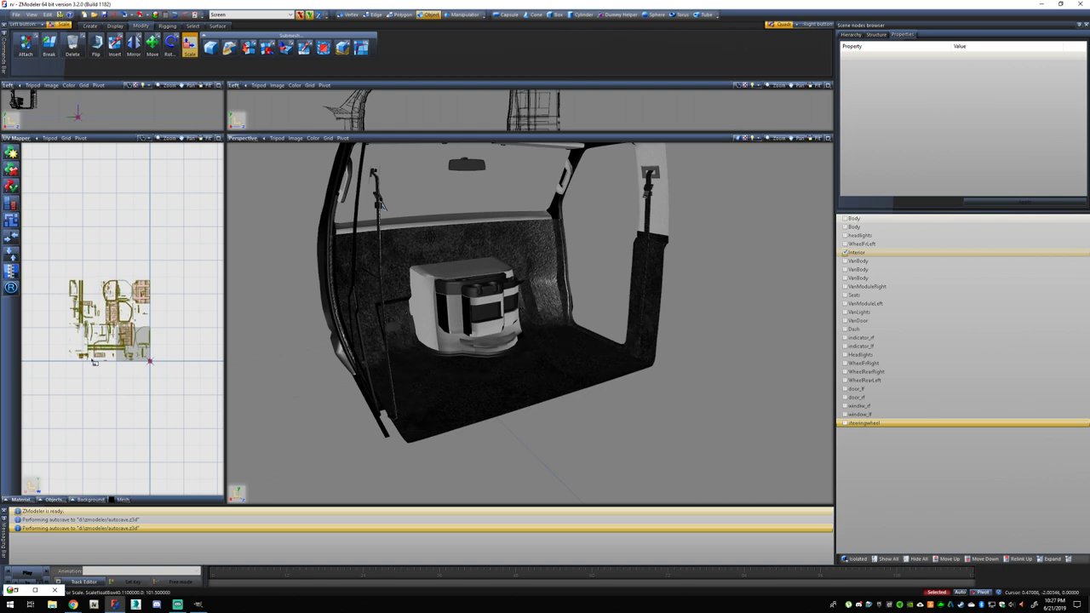
drag(87, 394, 417, 302)
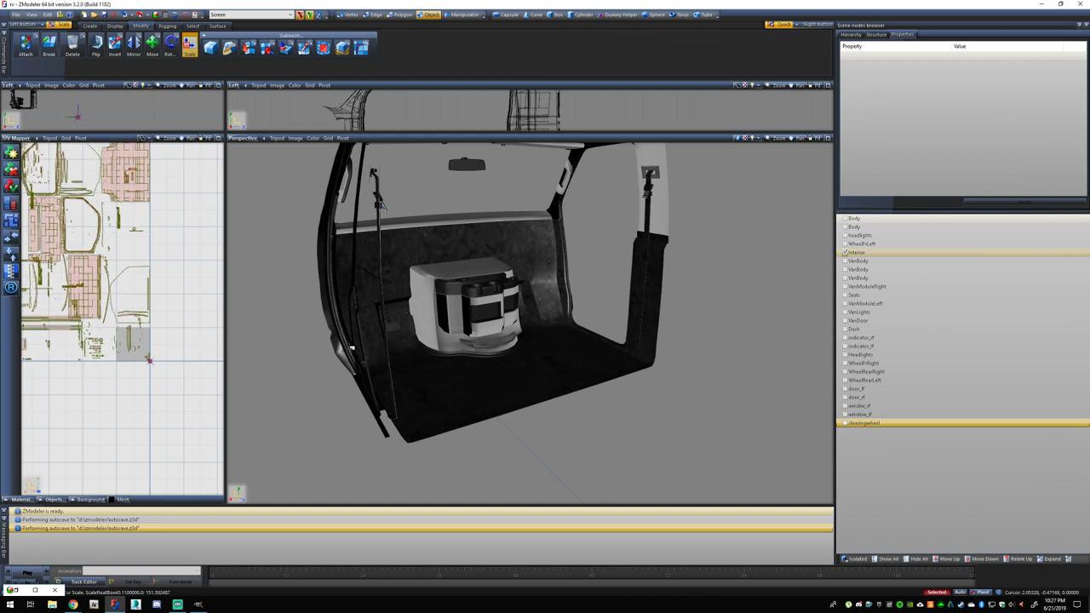
drag(351, 347, 416, 332)
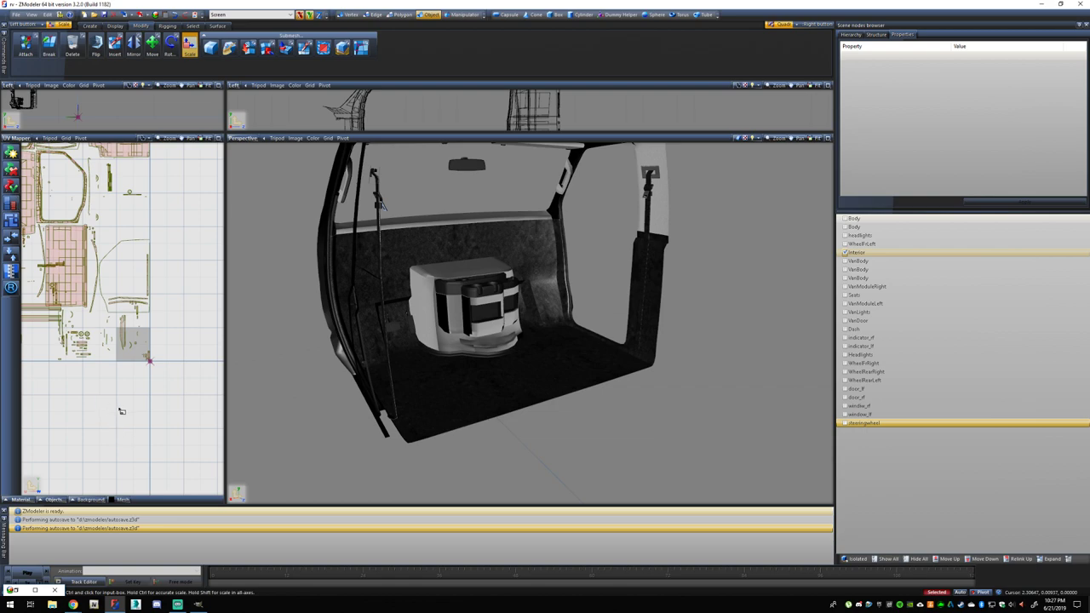
mouse_move(87, 600)
click(119, 572)
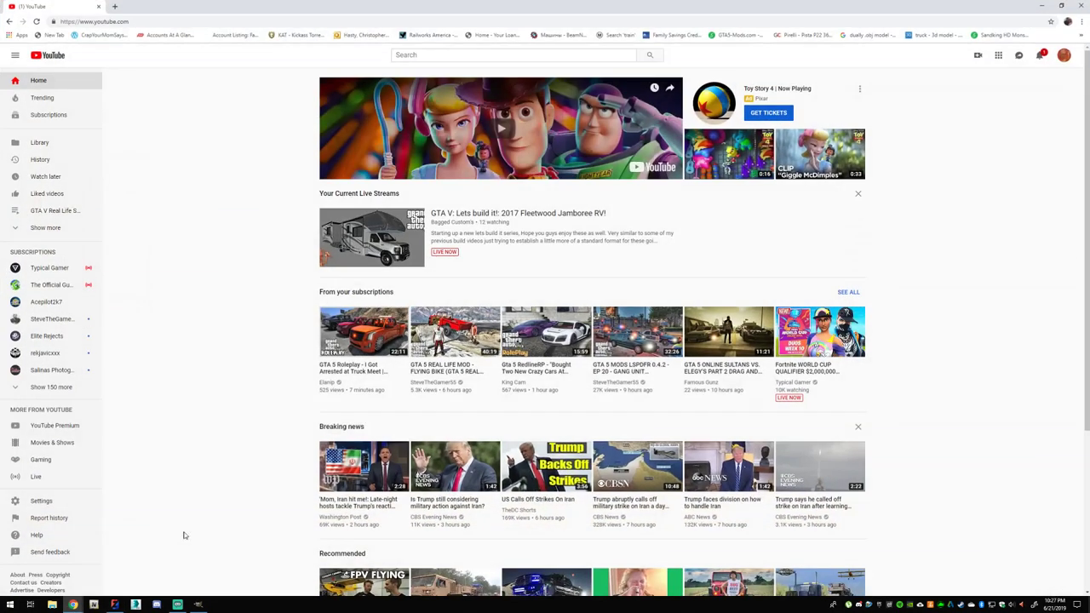
click(1041, 7)
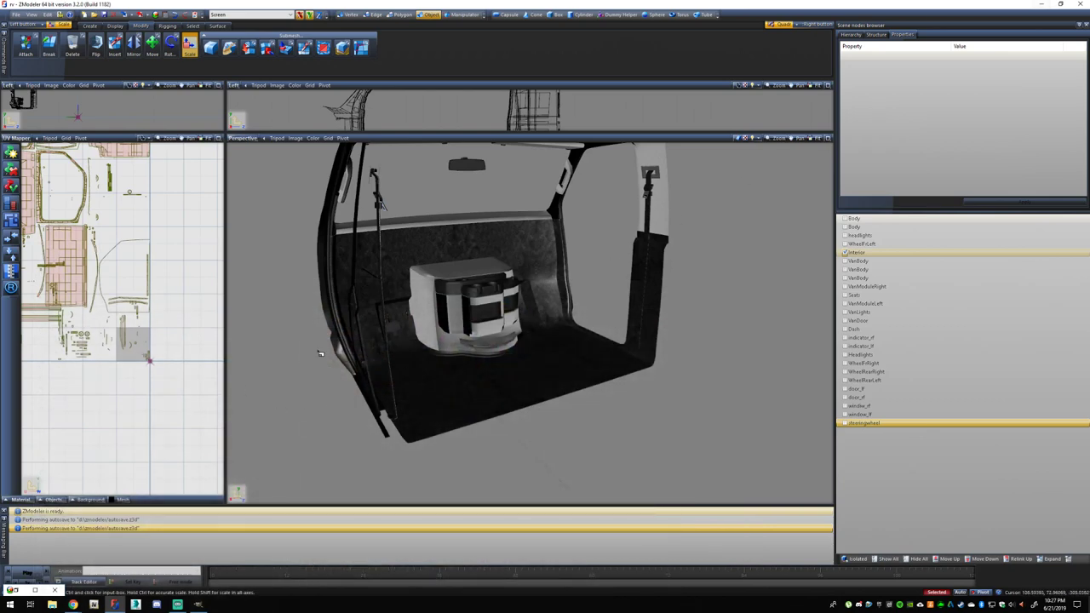
Scale down the interior's UV layout in the UV Mapper to coarsen the carpet tiling, fine-tuning its size against the cab.
middle_drag(315, 354, 327, 349)
drag(107, 407, 108, 409)
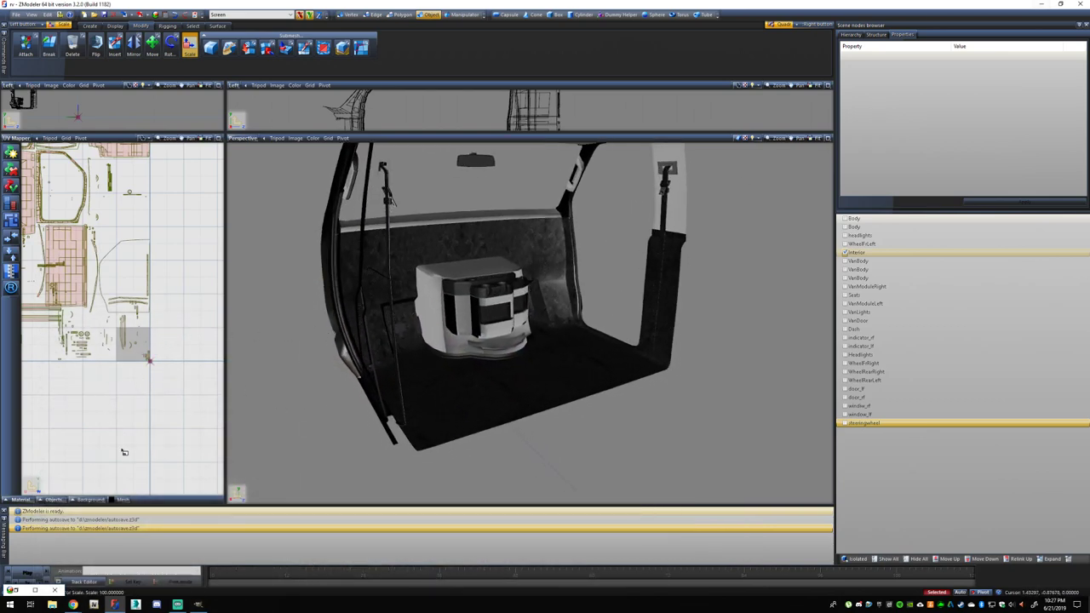
drag(128, 457, 125, 455)
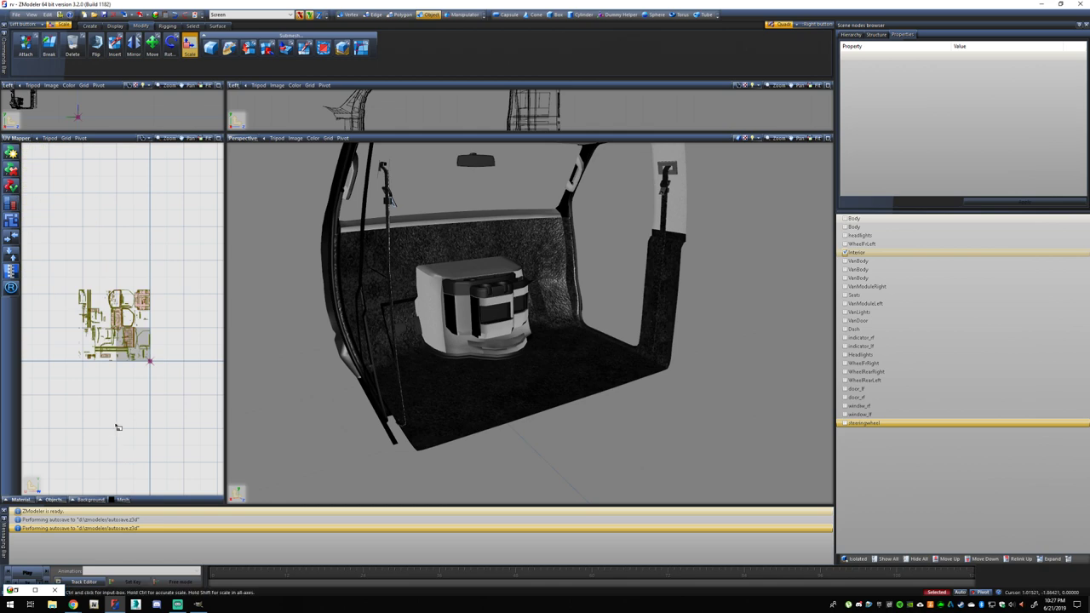
scroll(441, 320, up, 3)
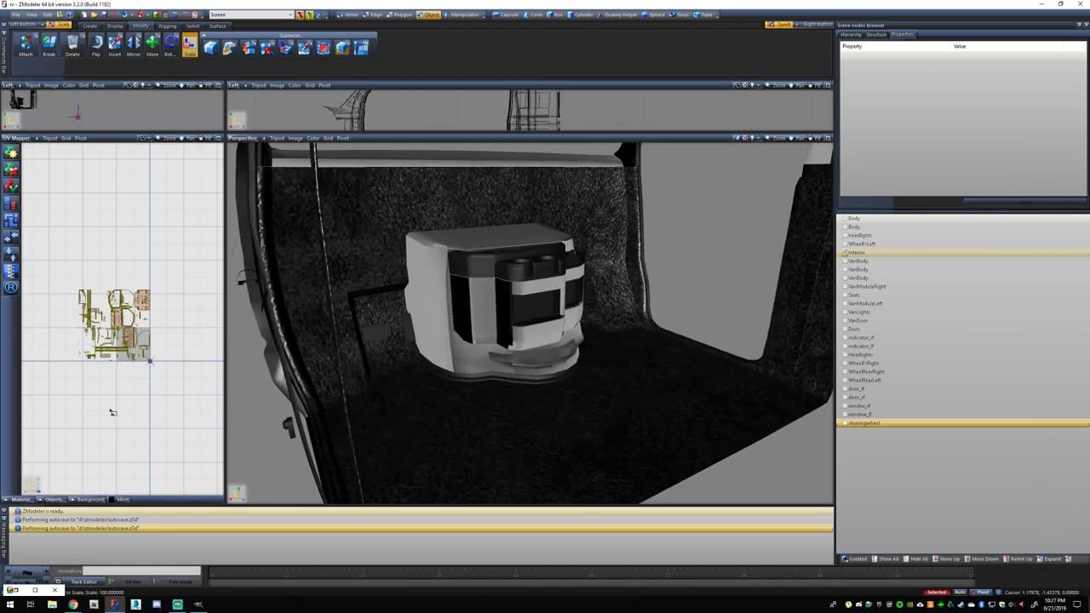
mouse_move(100, 391)
mouse_down()
mouse_move(105, 406)
mouse_move(96, 399)
mouse_up()
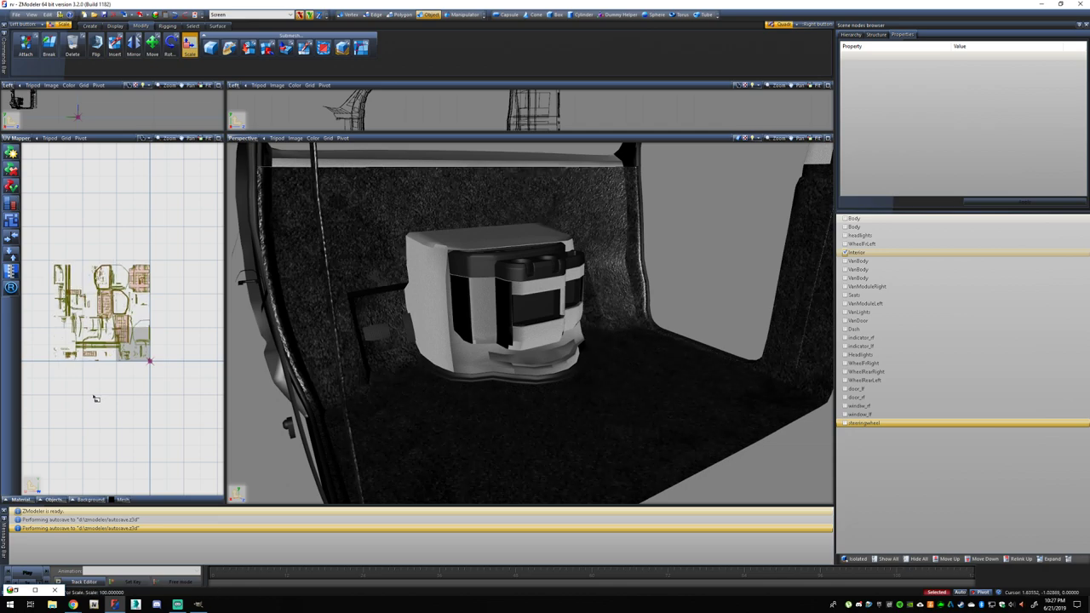
key(Tab)
drag(93, 396, 109, 401)
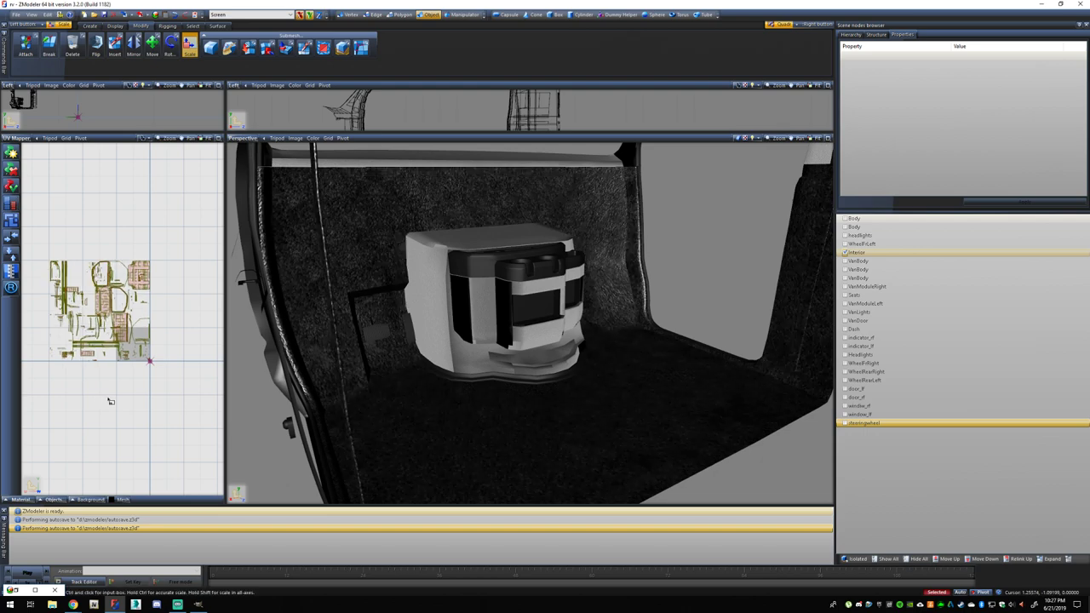
Inspect the carpet texture's grain across the cab floor, walls and pillars from several angles and distances.
scroll(415, 264, down, 3)
mouse_move(574, 356)
middle_down()
mouse_move(569, 374)
mouse_move(584, 383)
mouse_move(596, 366)
mouse_move(587, 361)
middle_up()
scroll(453, 328, down, 1)
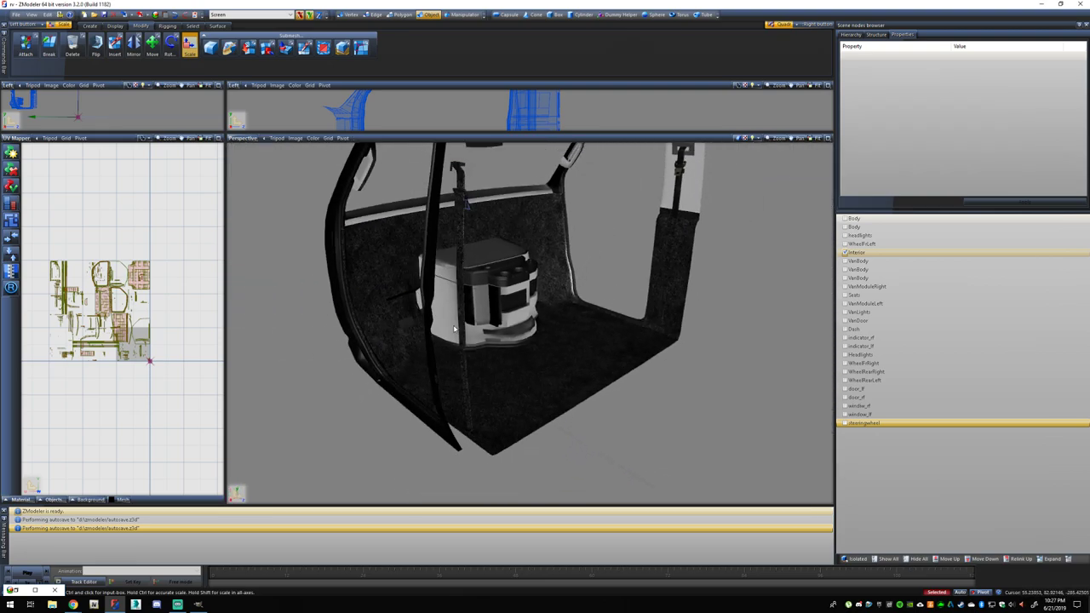
middle_drag(535, 325, 509, 320)
scroll(403, 280, down, 3)
middle_drag(403, 280, 421, 252)
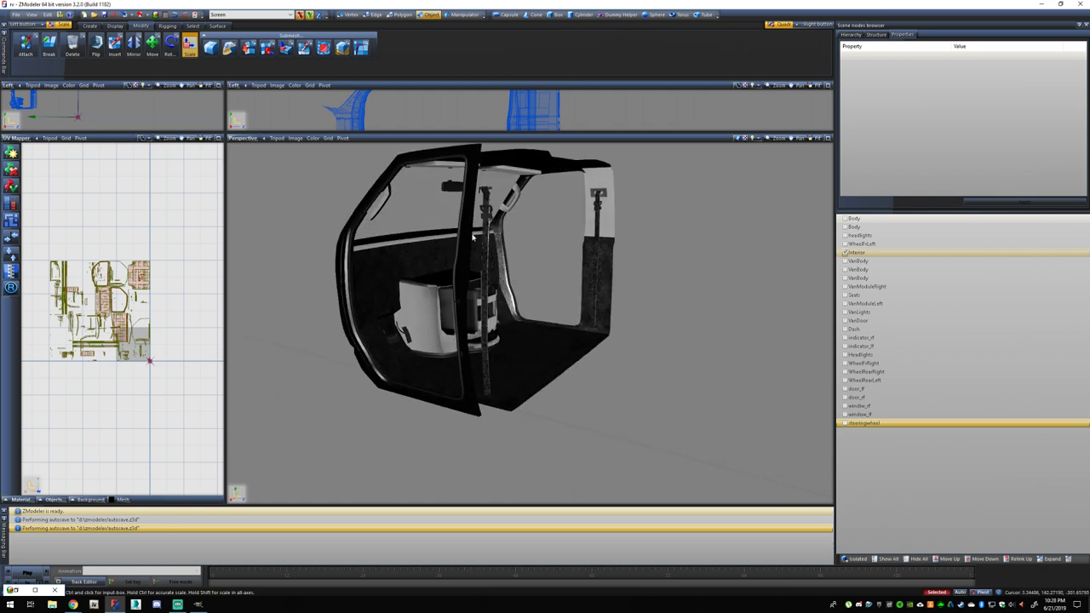